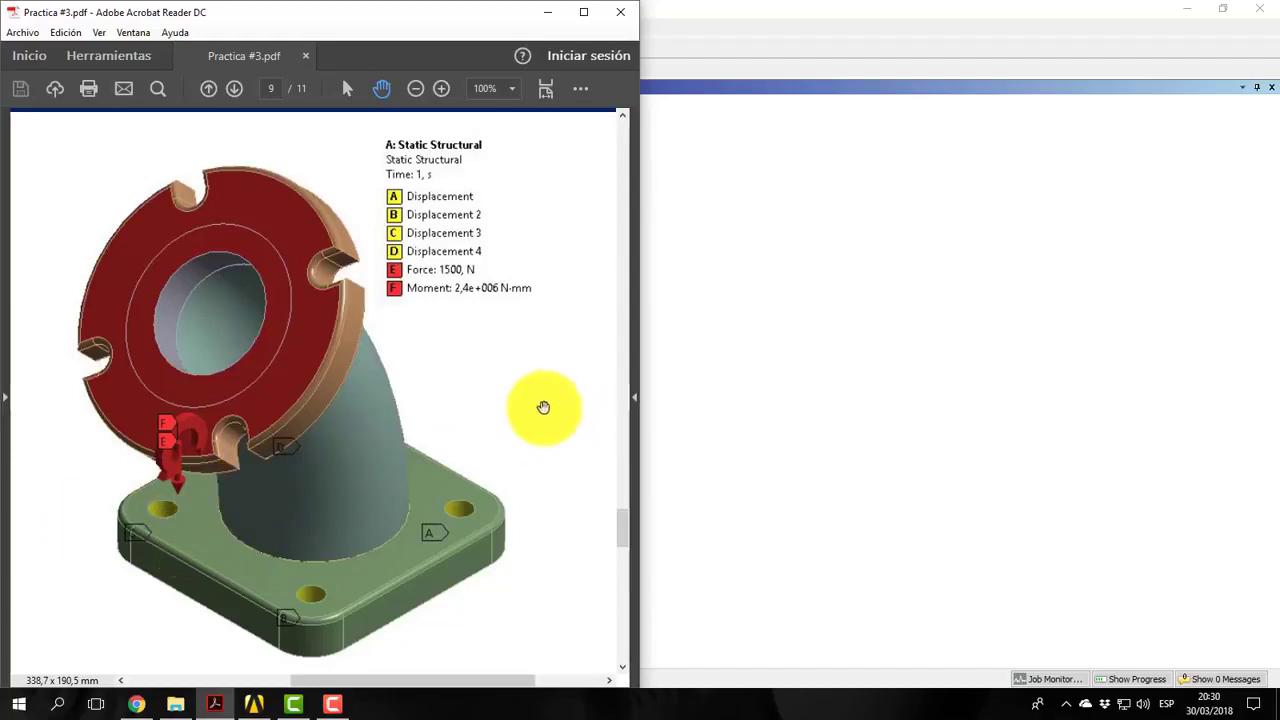
# Switch to Workbench, add a Static Structural analysis system, and create its new geometry in DesignModeler
pyautogui.click(811, 380)
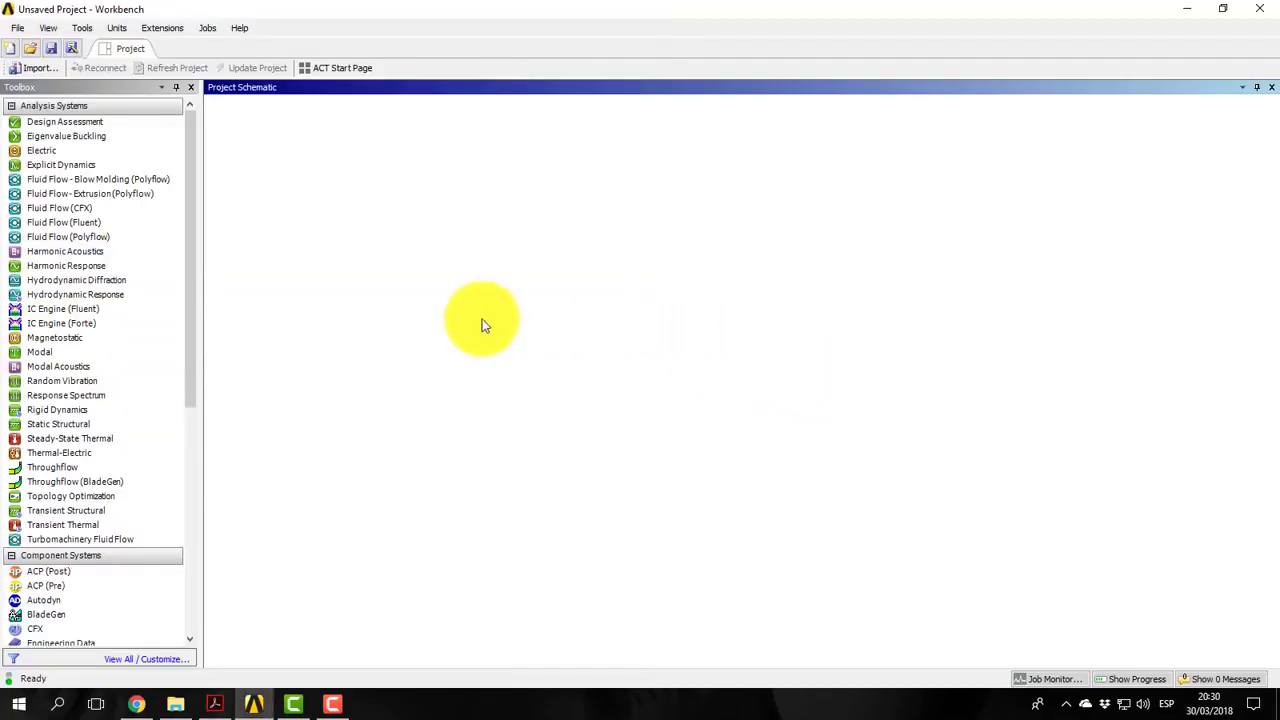
pyautogui.doubleClick(73, 423)
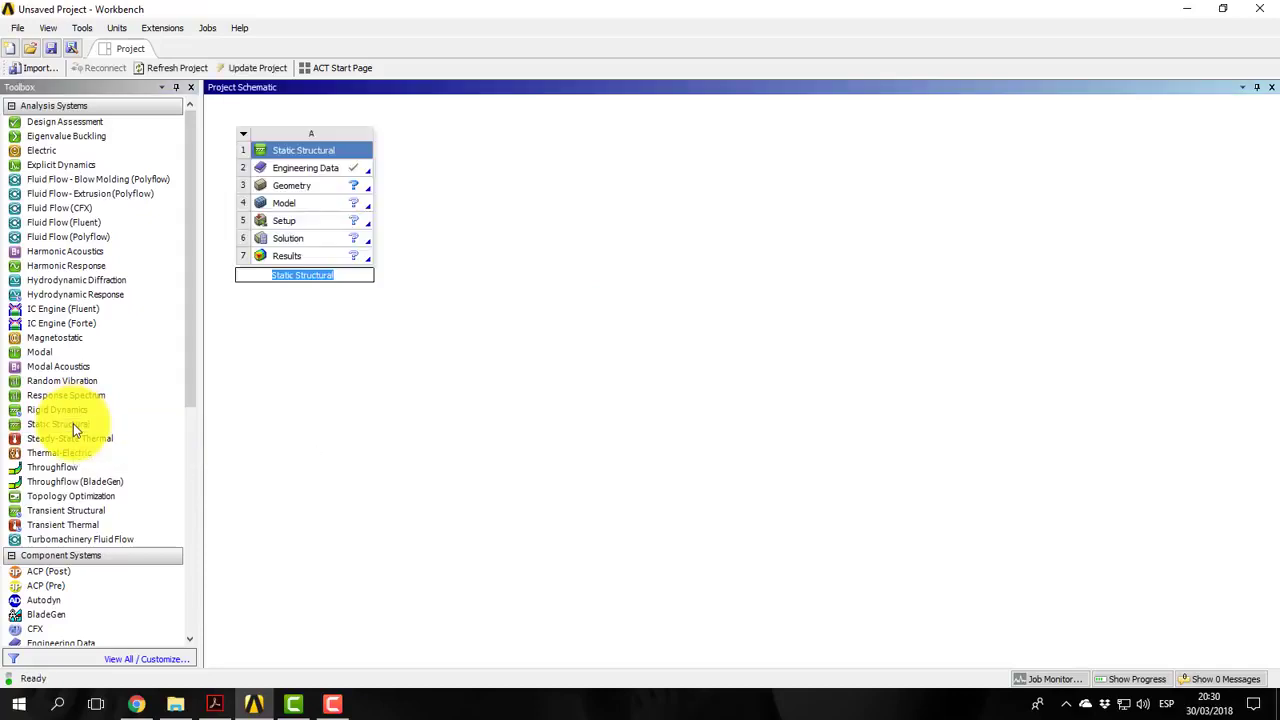
pyautogui.click(315, 190)
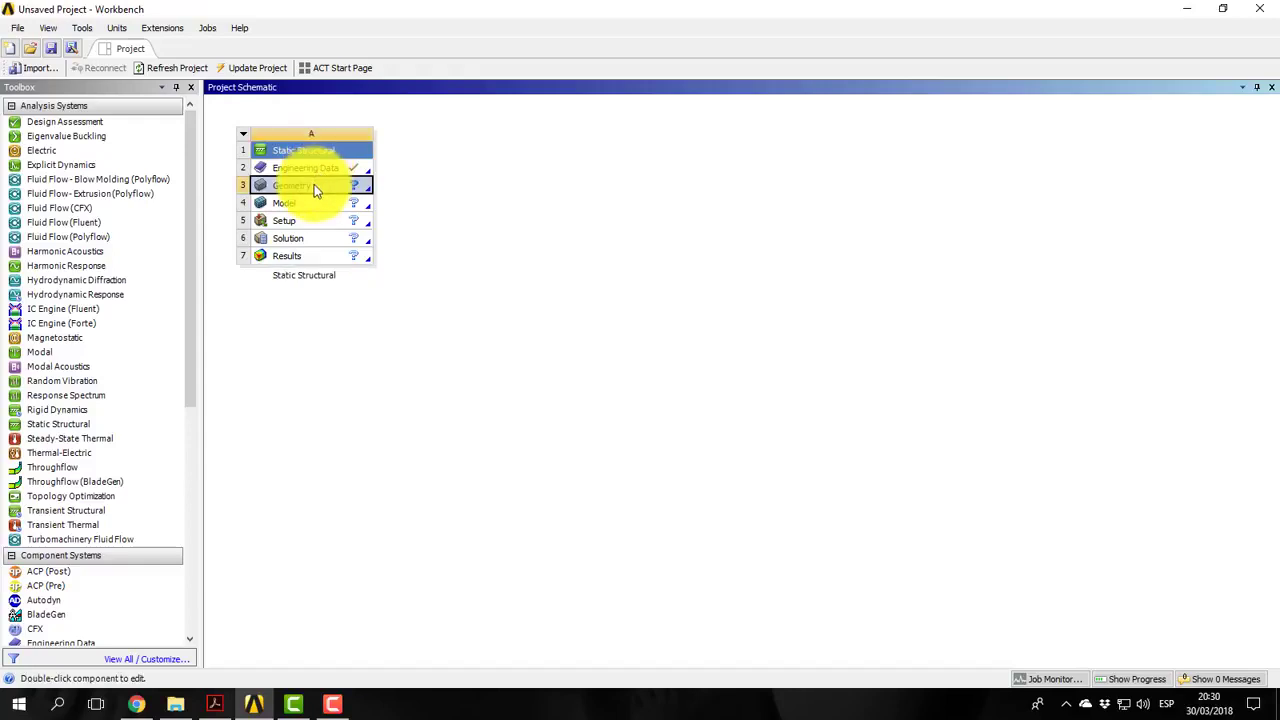
pyautogui.rightClick(314, 190)
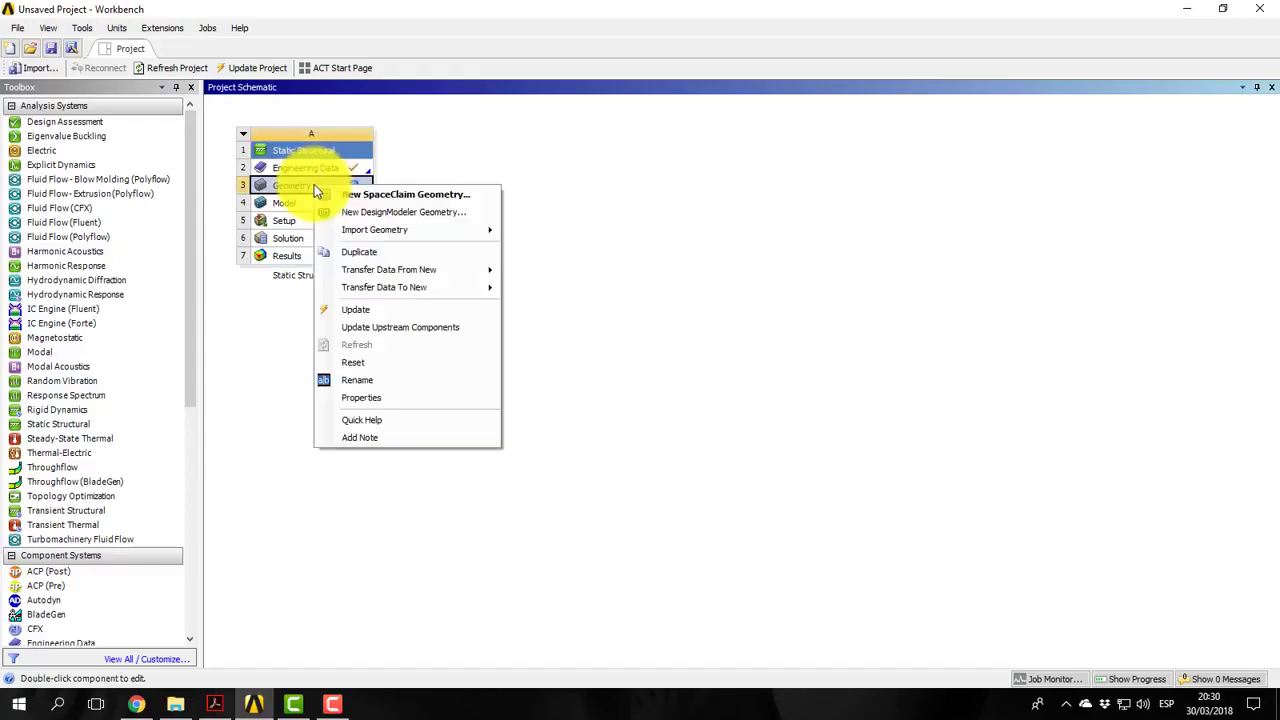
pyautogui.click(358, 211)
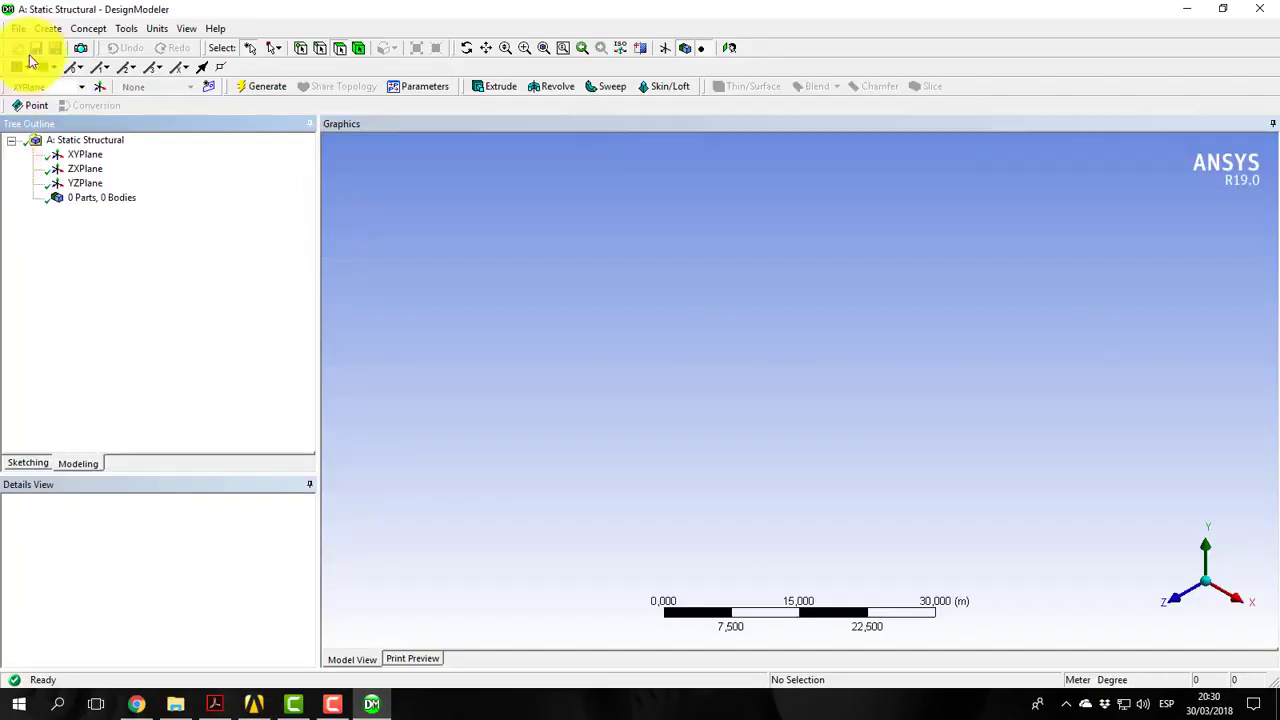
# Import the external geometry file 45 DEGREE ELBOW.SAT and generate it
pyautogui.click(18, 28)
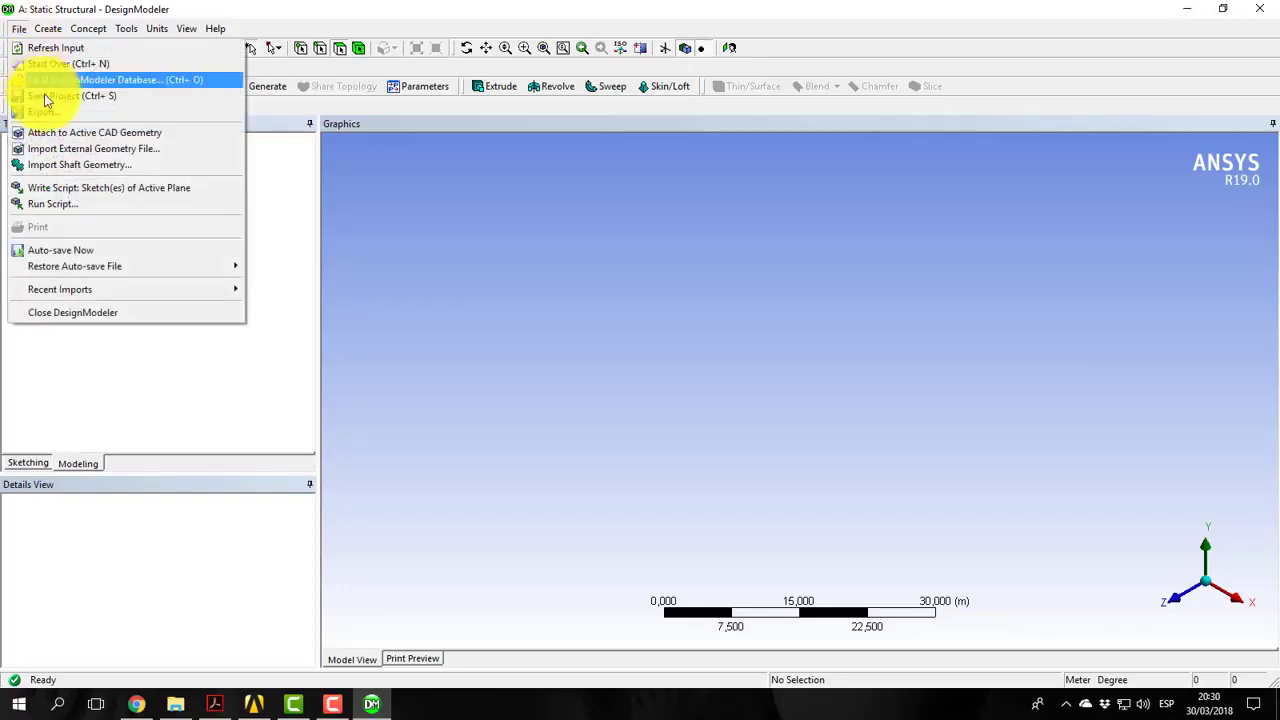
pyautogui.click(57, 147)
pyautogui.click(569, 257)
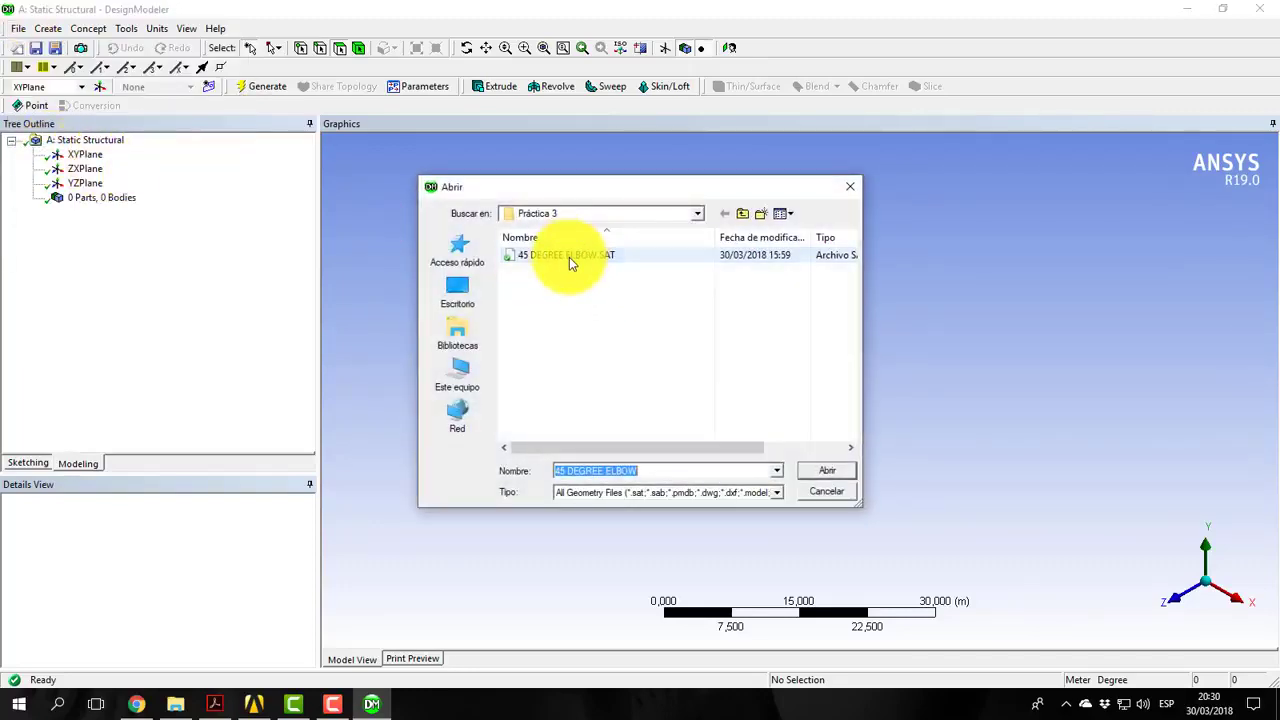
pyautogui.click(828, 472)
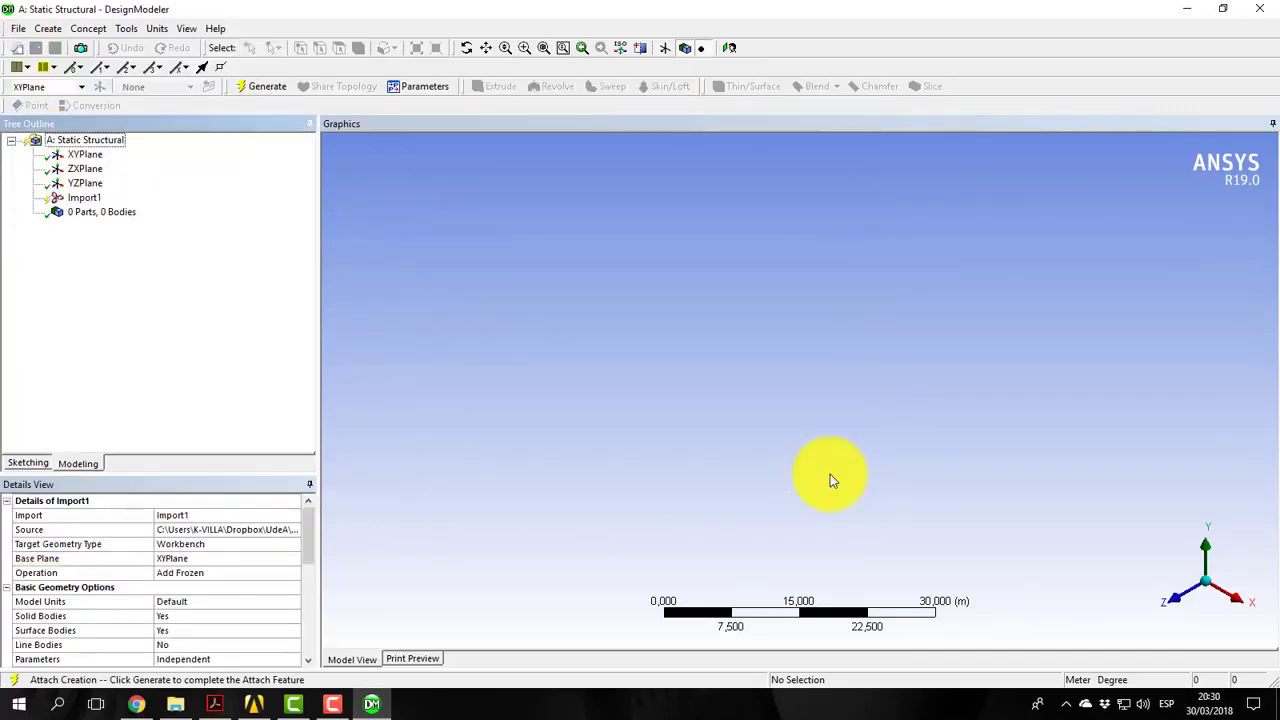
pyautogui.click(262, 86)
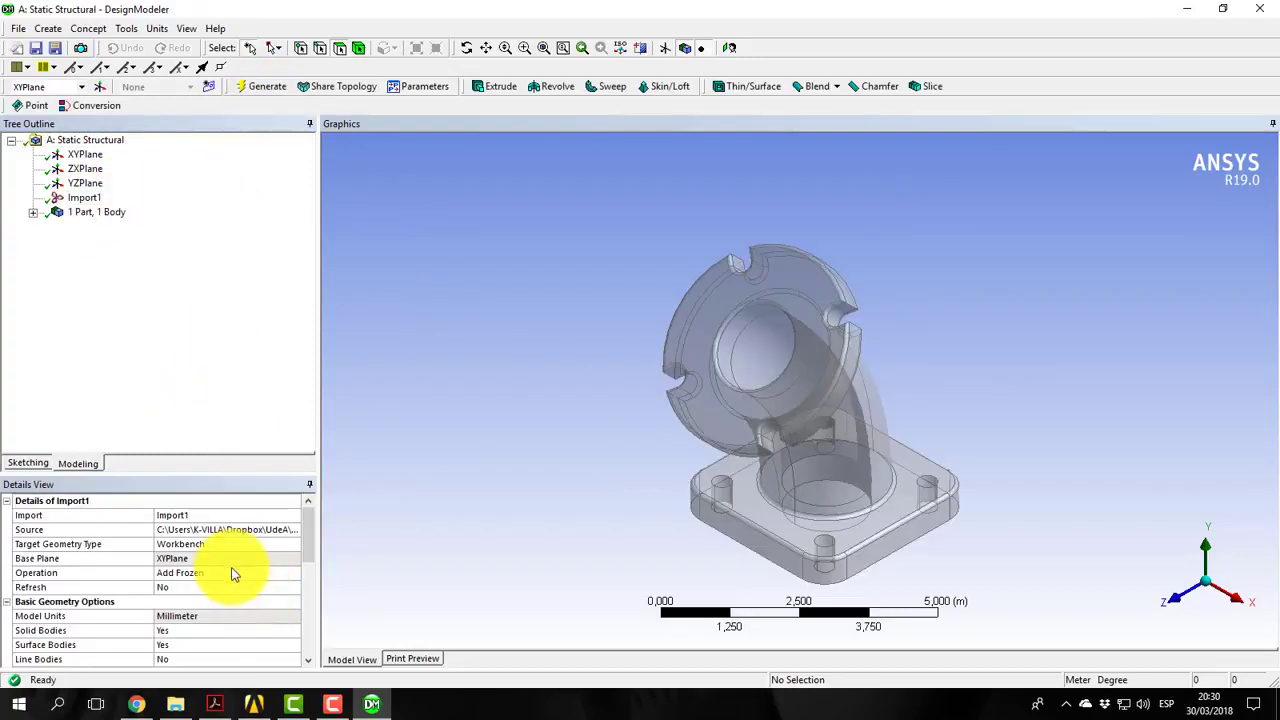
# Set the imported geometry's operation to Add Material and regenerate the model
pyautogui.click(231, 572)
pyautogui.click(290, 573)
pyautogui.click(213, 596)
pyautogui.click(262, 86)
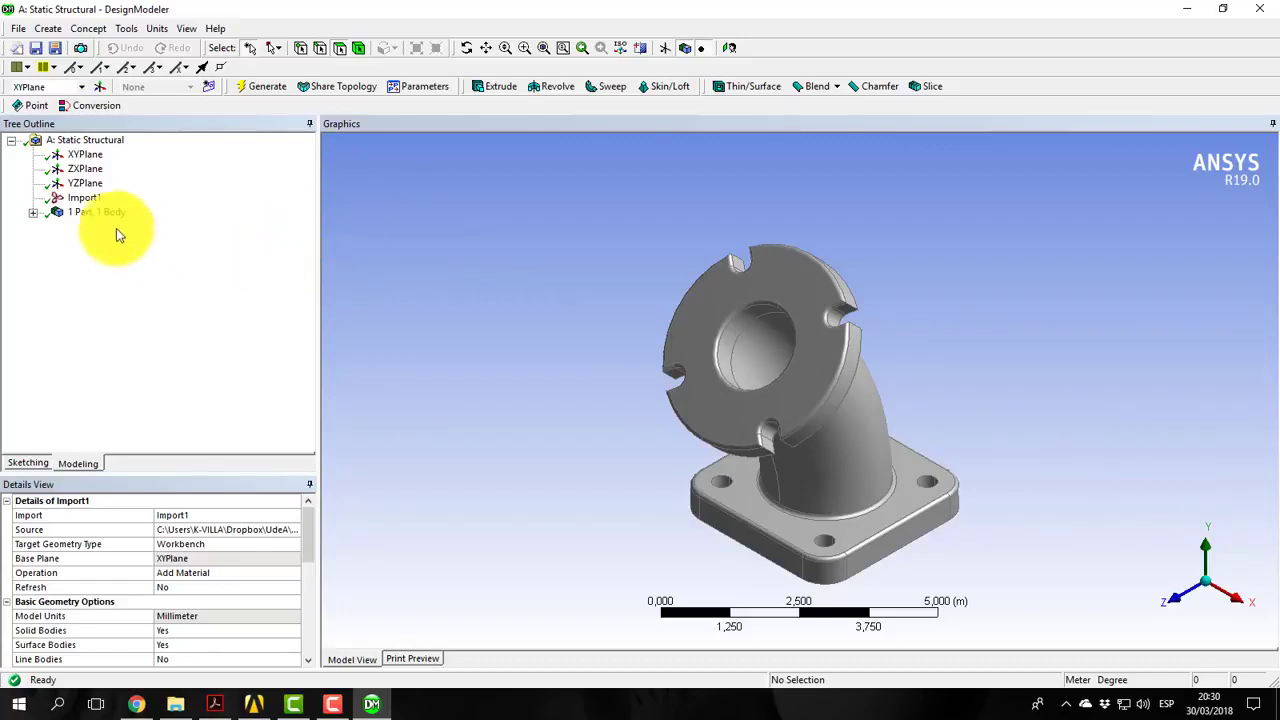
# Measure the upper flange's bore with the Distance Finder between two opposite vertices on its rim
pyautogui.click(126, 28)
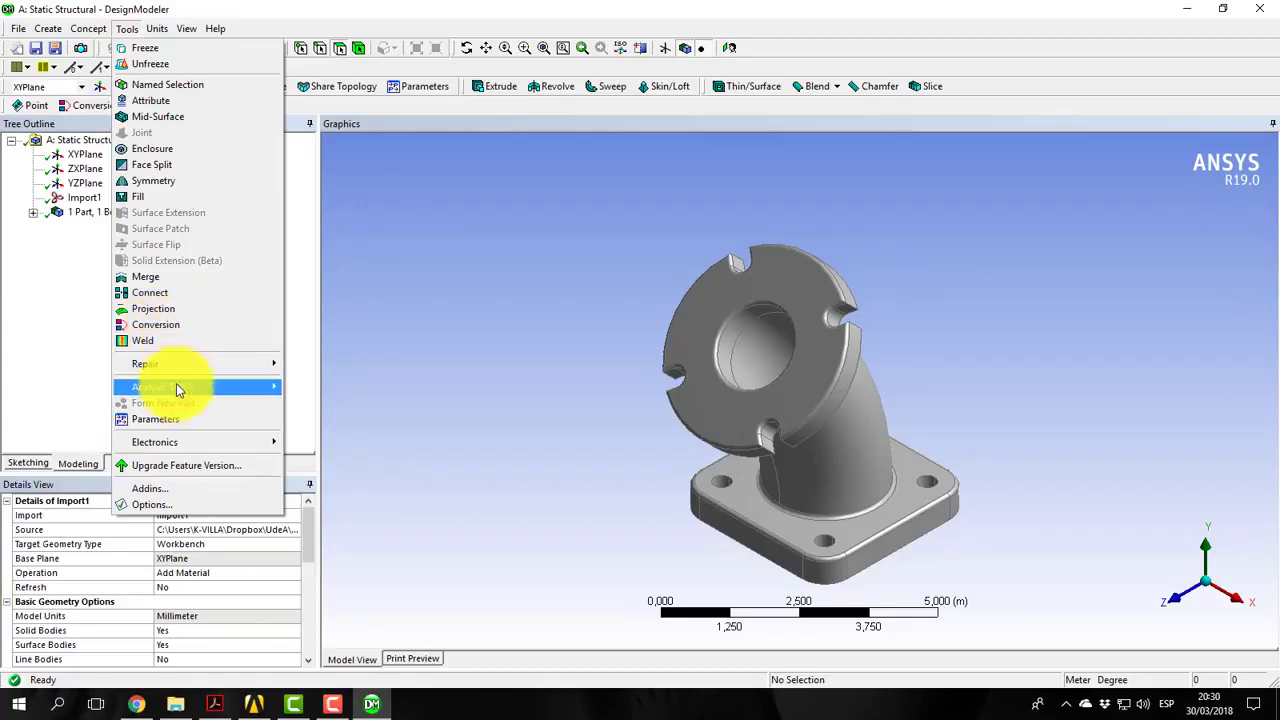
pyautogui.moveTo(176, 389)
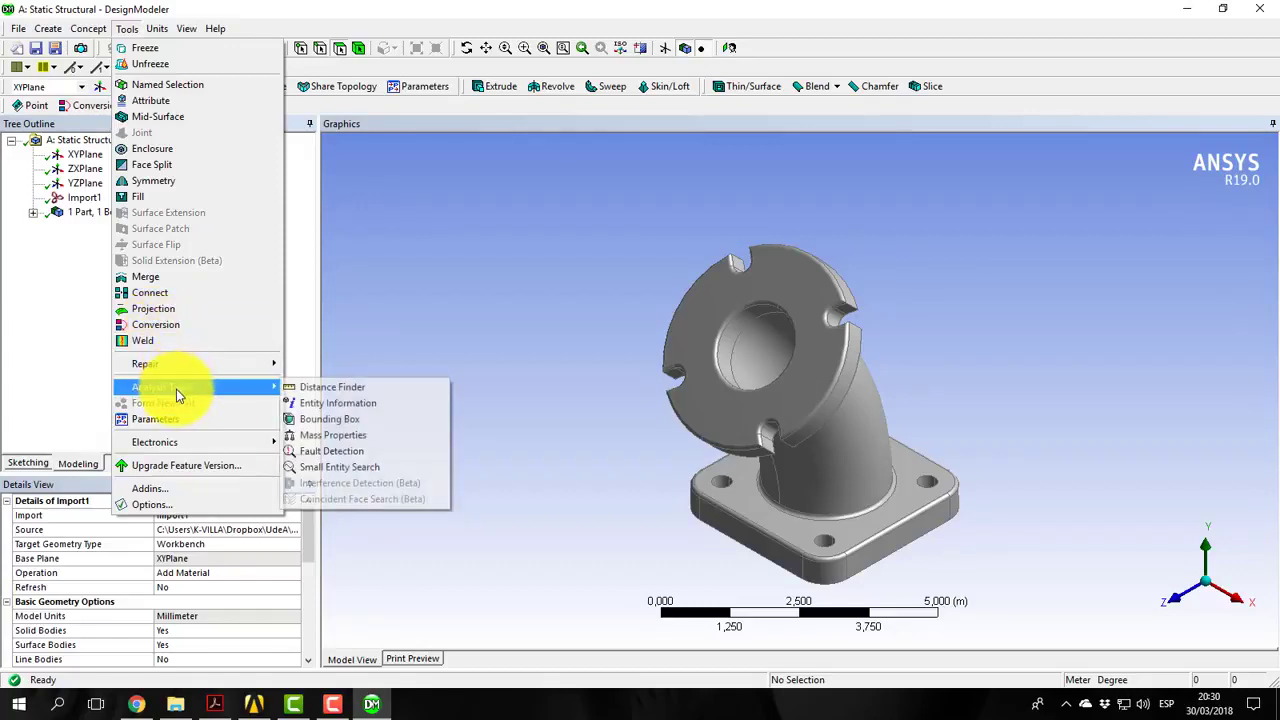
pyautogui.click(325, 389)
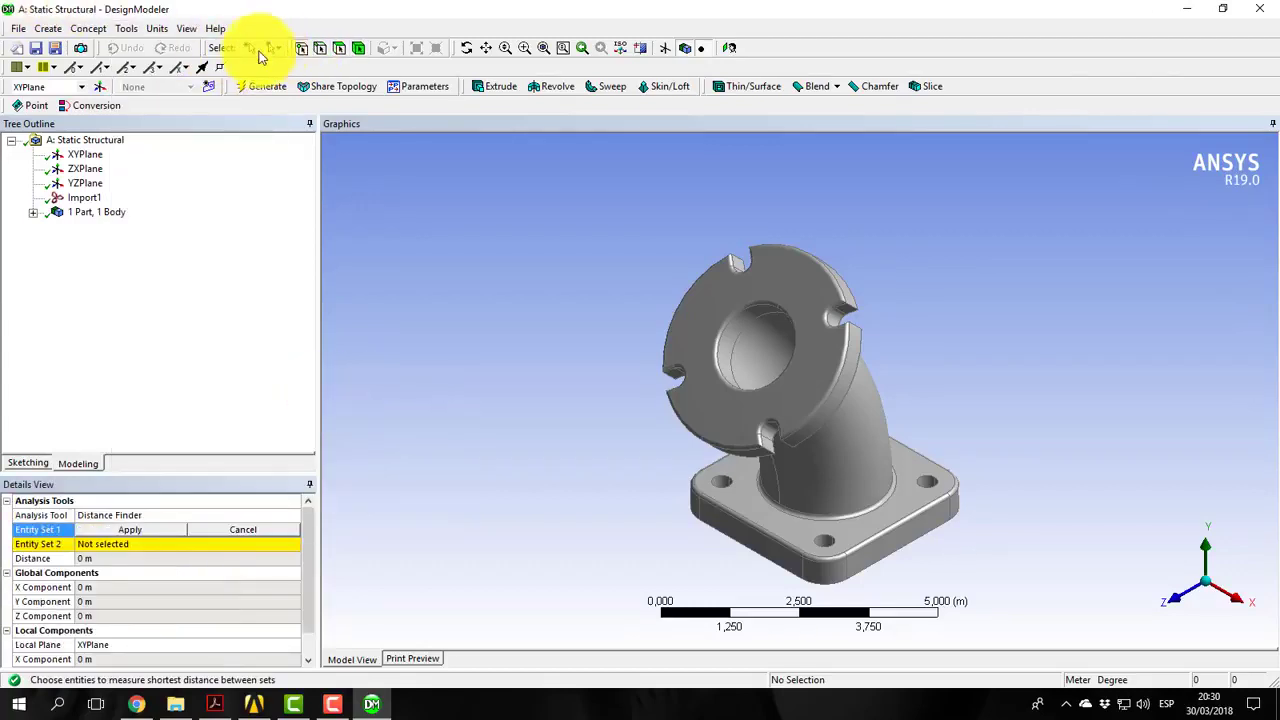
pyautogui.click(779, 310)
pyautogui.click(130, 529)
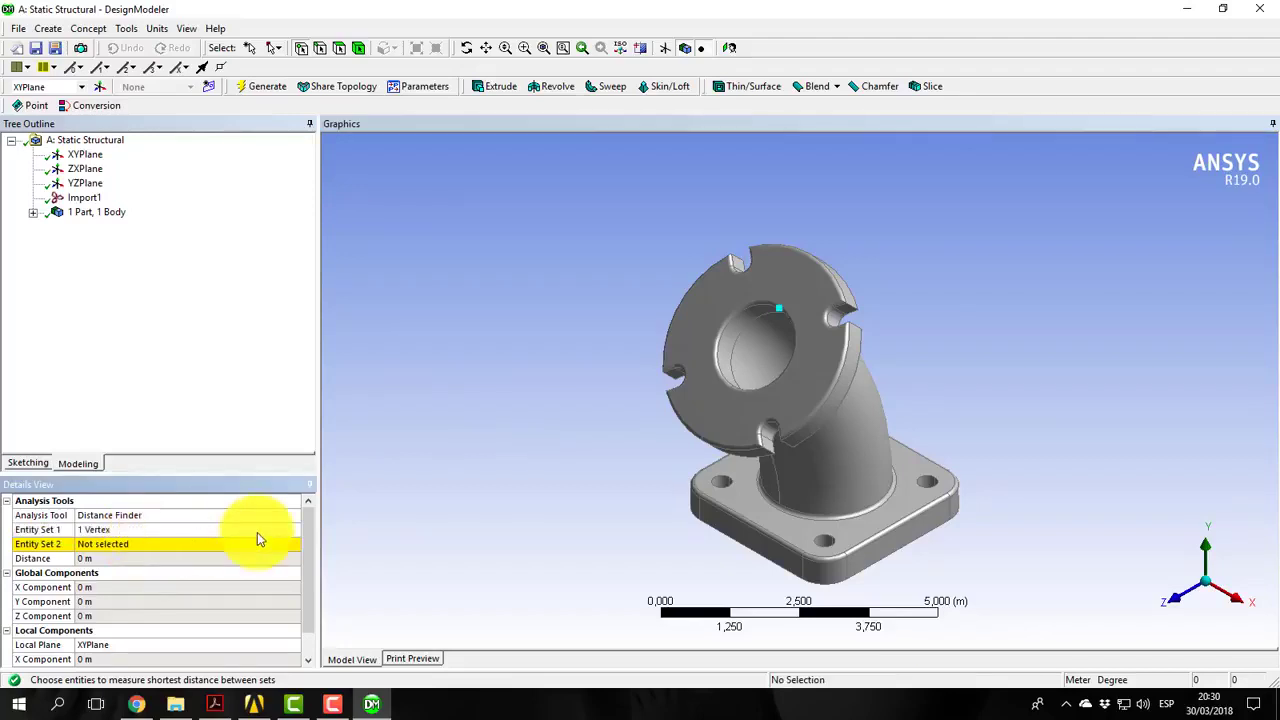
pyautogui.click(735, 386)
pyautogui.click(157, 543)
pyautogui.click(131, 543)
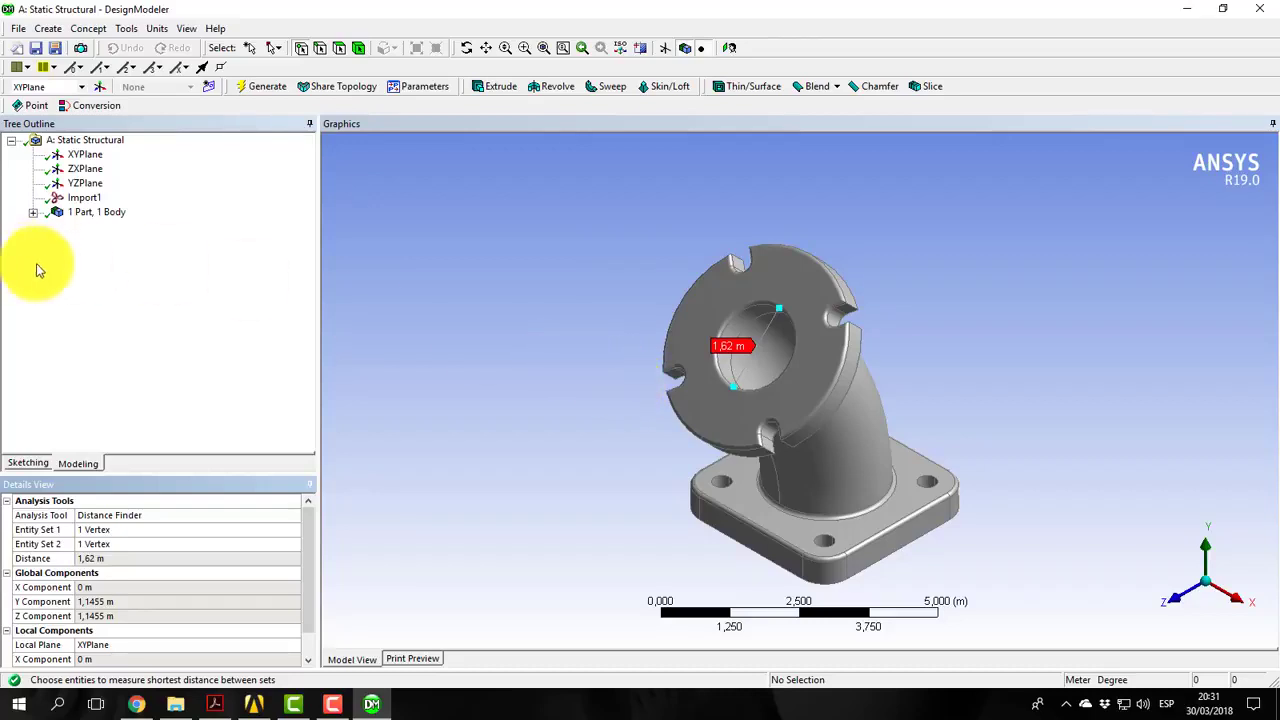
# Scale the elbow body uniformly about the world origin with a global scaling factor of 0,1 and generate it
pyautogui.click(48, 28)
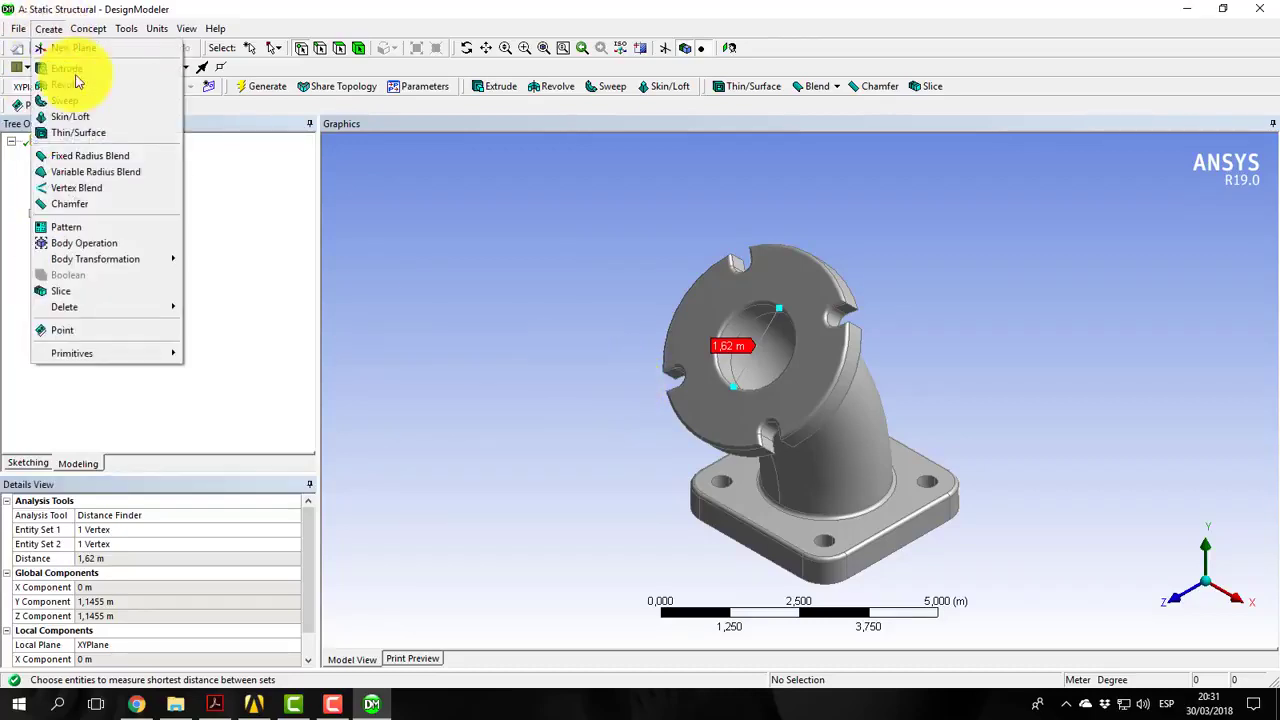
pyautogui.moveTo(108, 258)
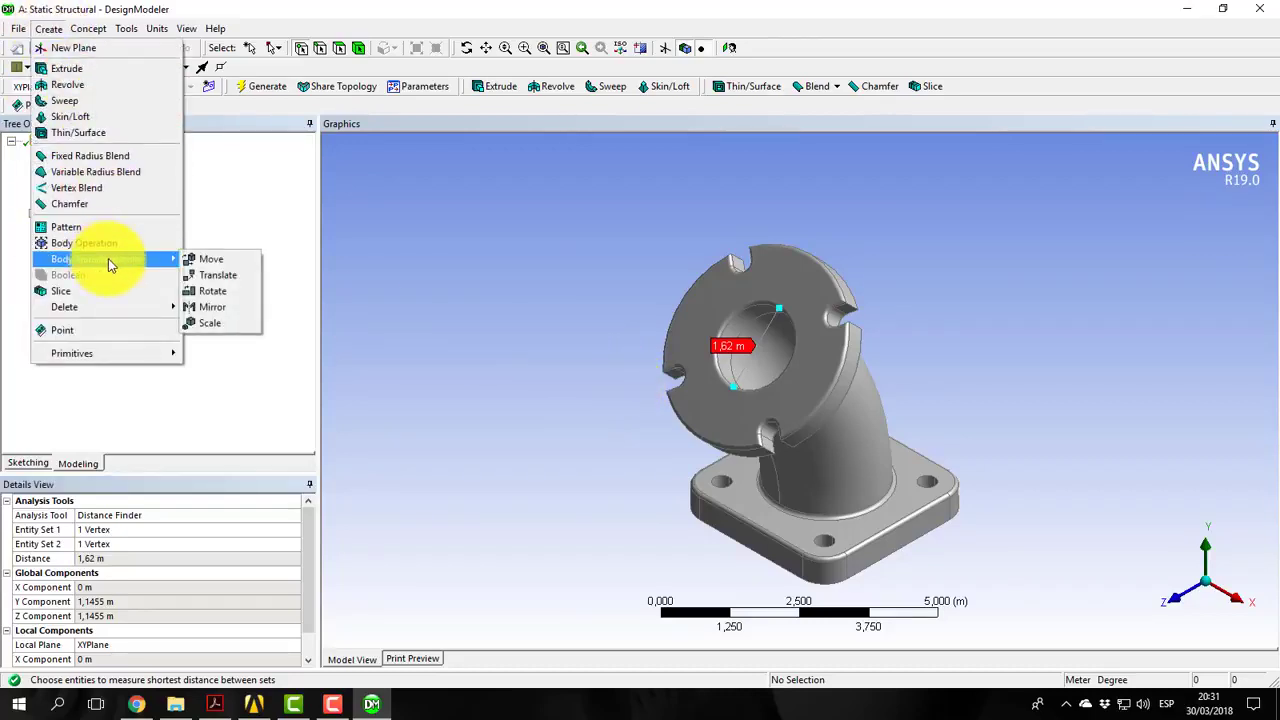
pyautogui.click(212, 325)
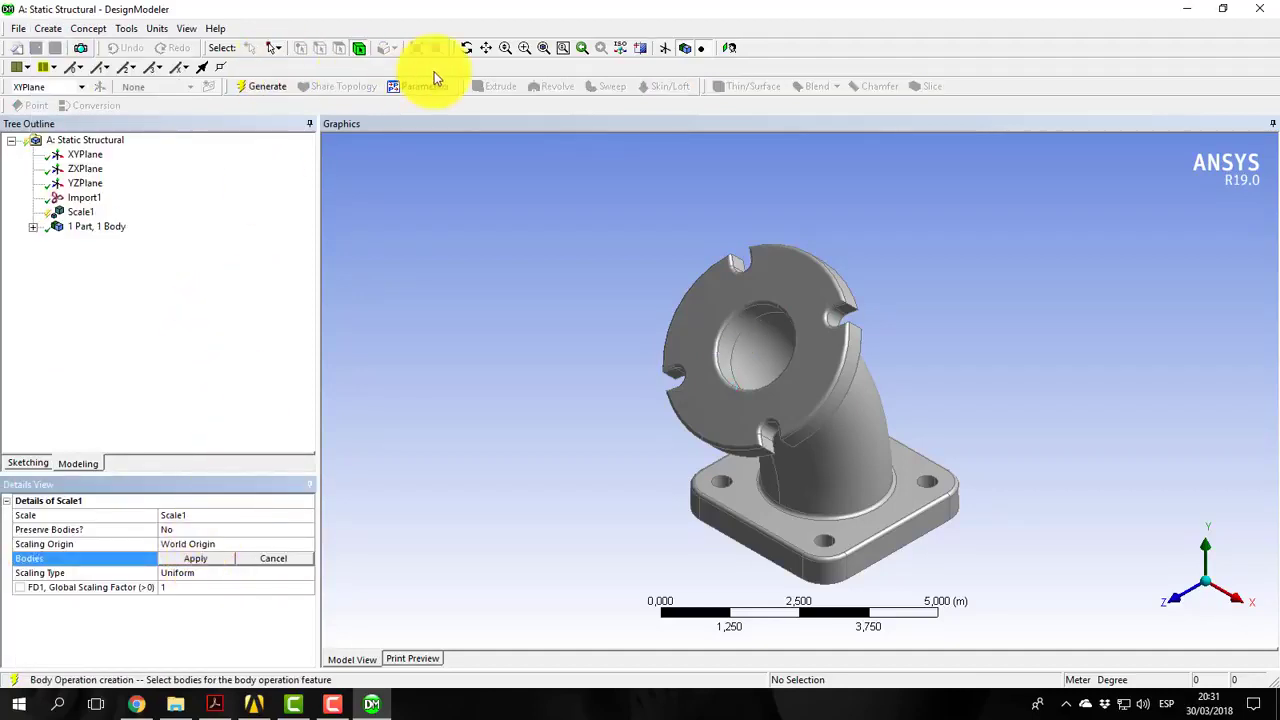
pyautogui.click(733, 508)
pyautogui.click(205, 558)
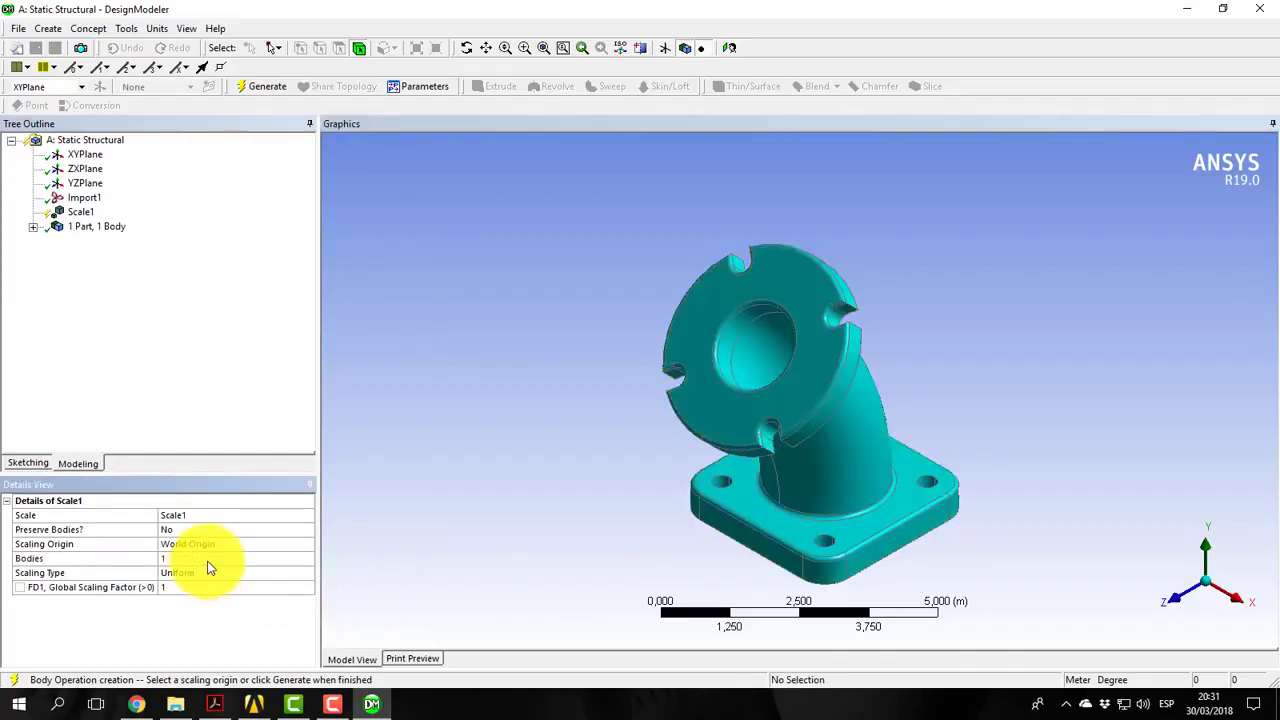
pyautogui.click(202, 587)
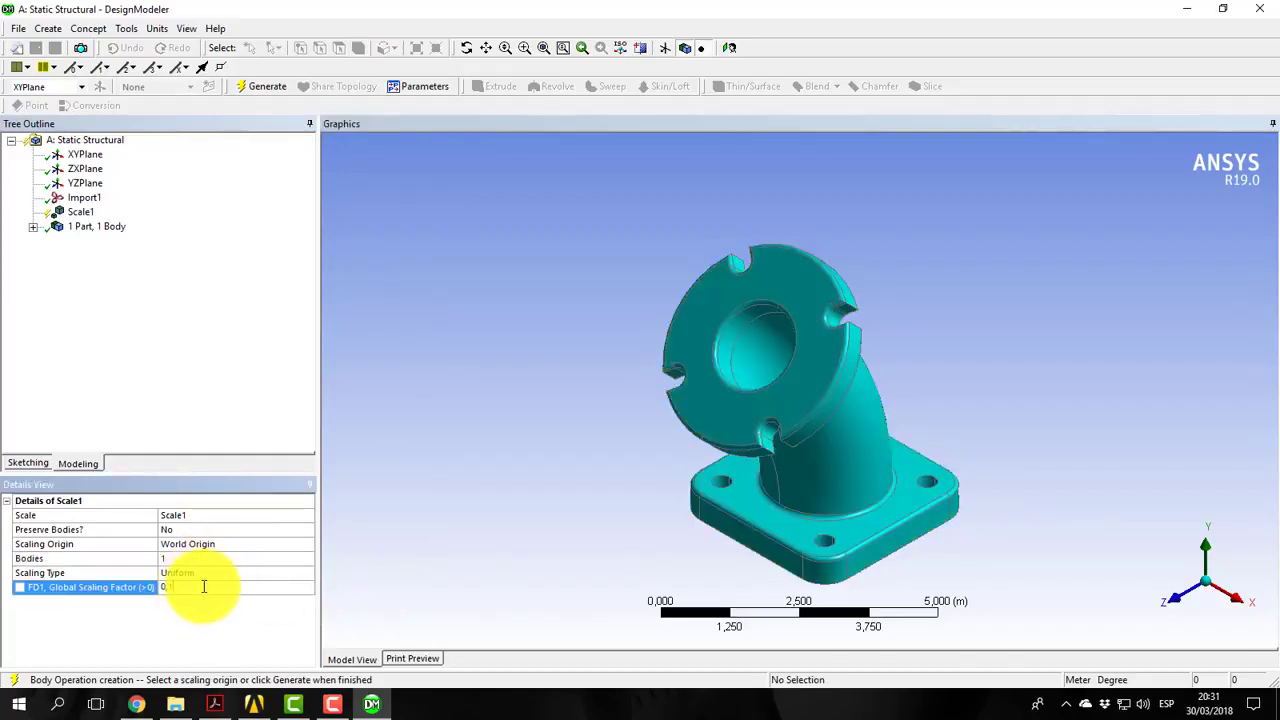
pyautogui.click(252, 88)
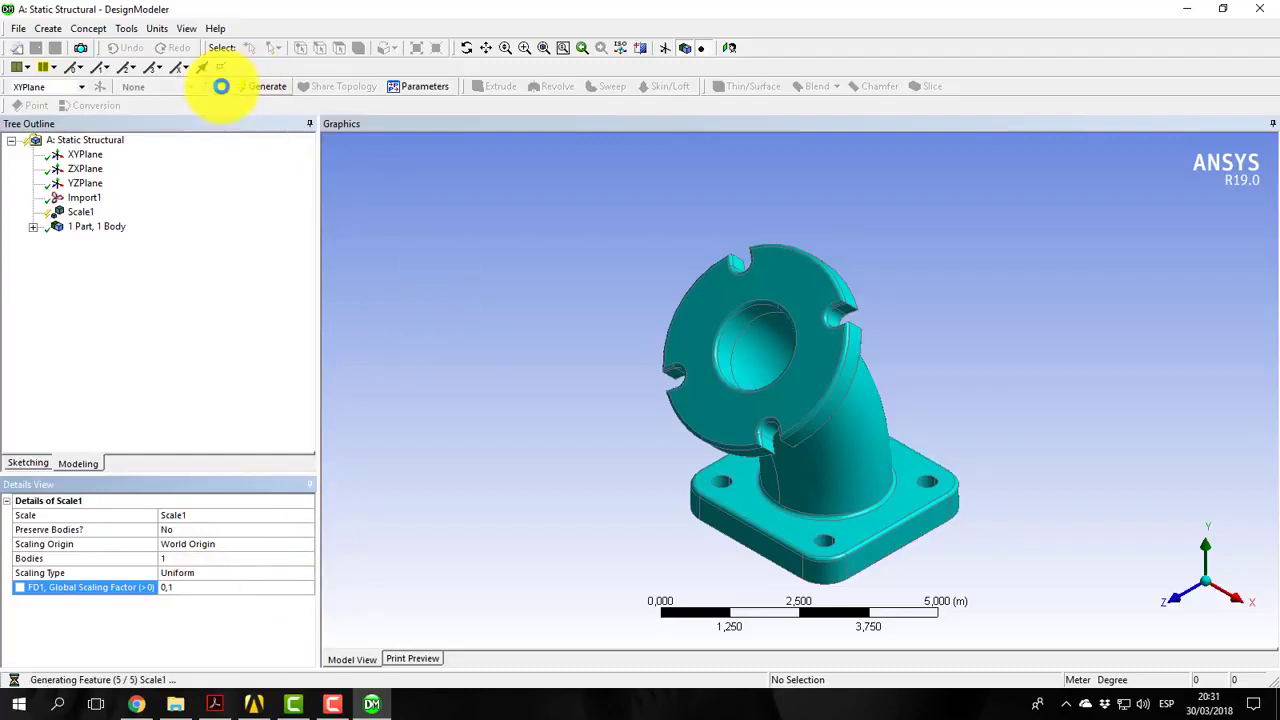
# Re-measure the scaled elbow's upper flange bore between the same two opposite rim vertices with the Distance Finder
pyautogui.click(126, 28)
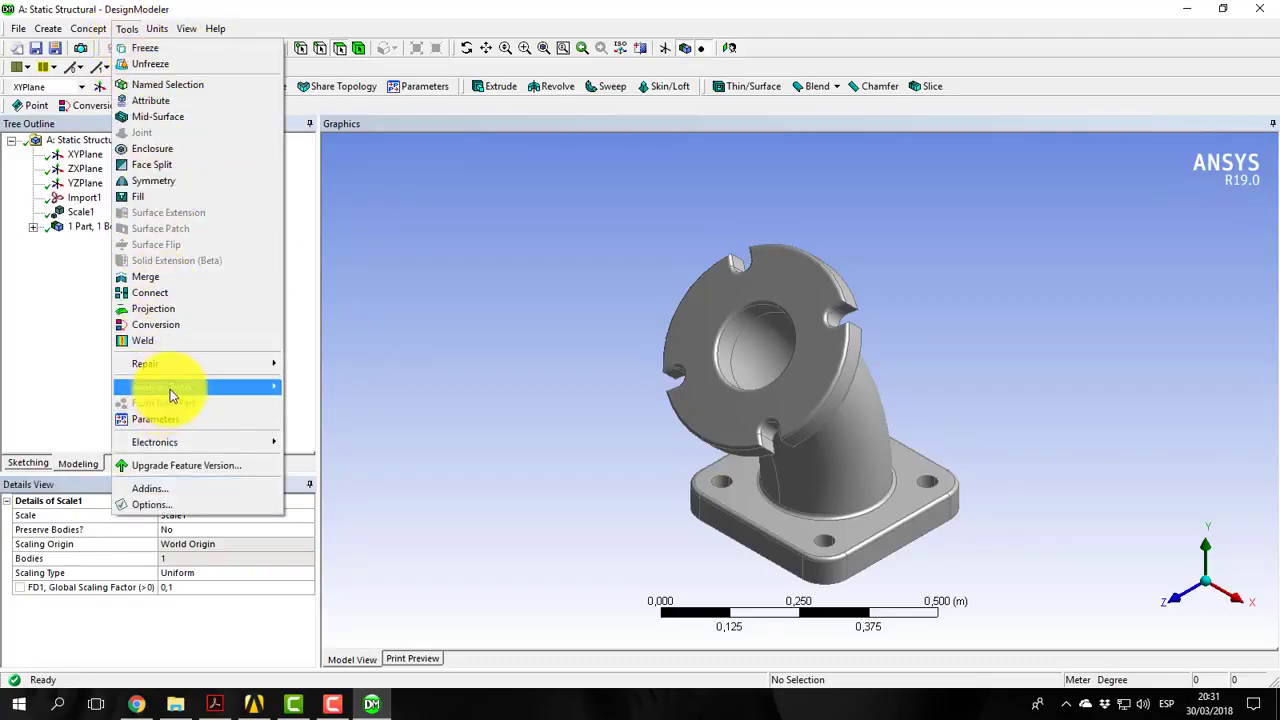
pyautogui.click(322, 386)
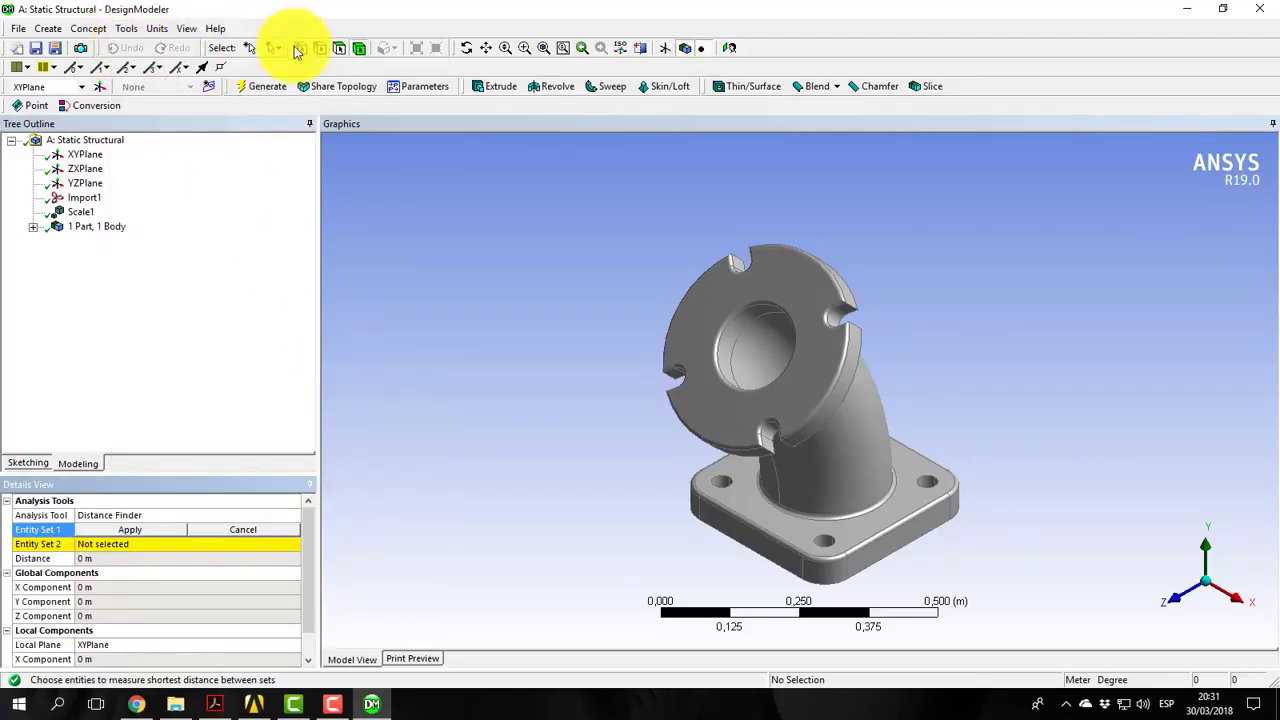
pyautogui.click(780, 309)
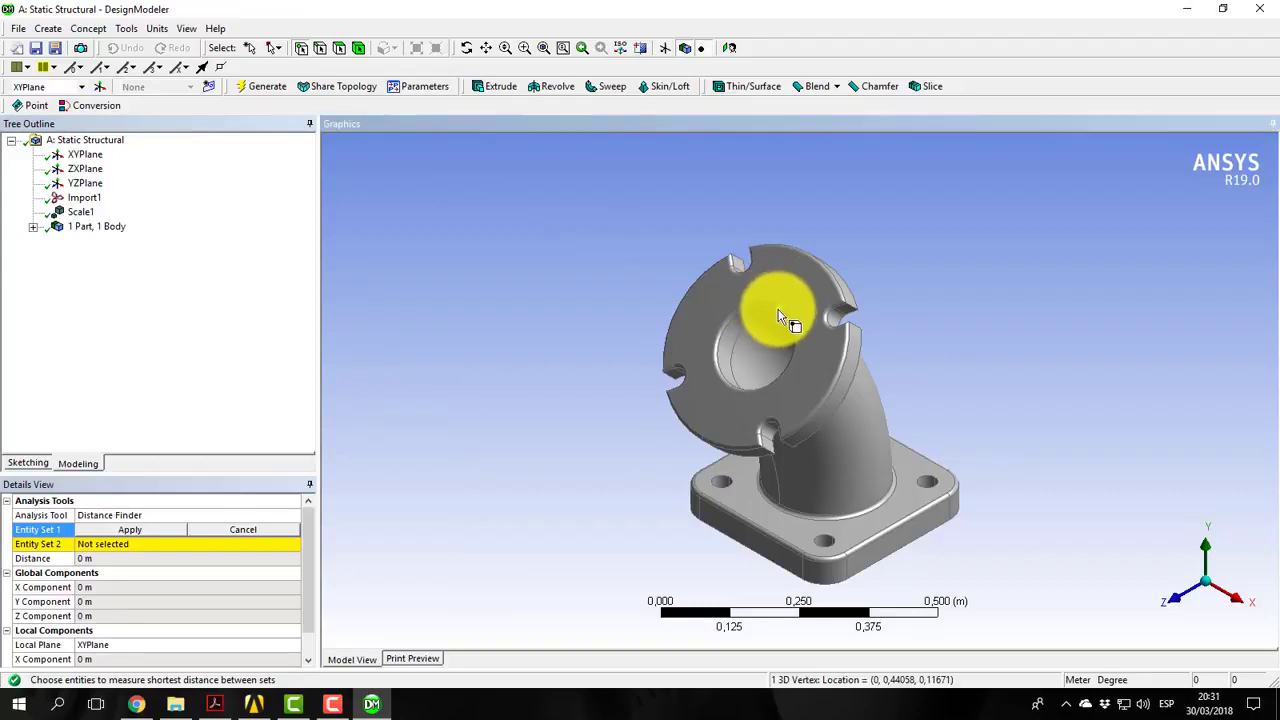
pyautogui.click(156, 530)
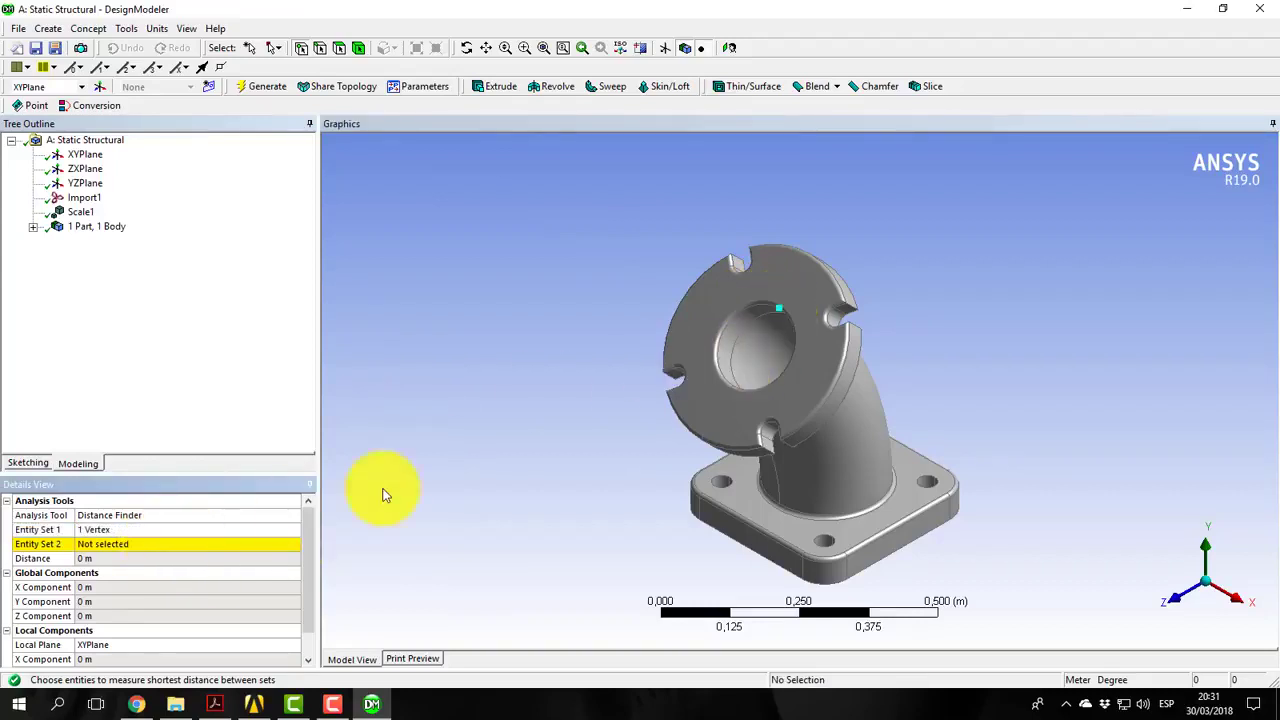
pyautogui.click(735, 387)
pyautogui.click(135, 544)
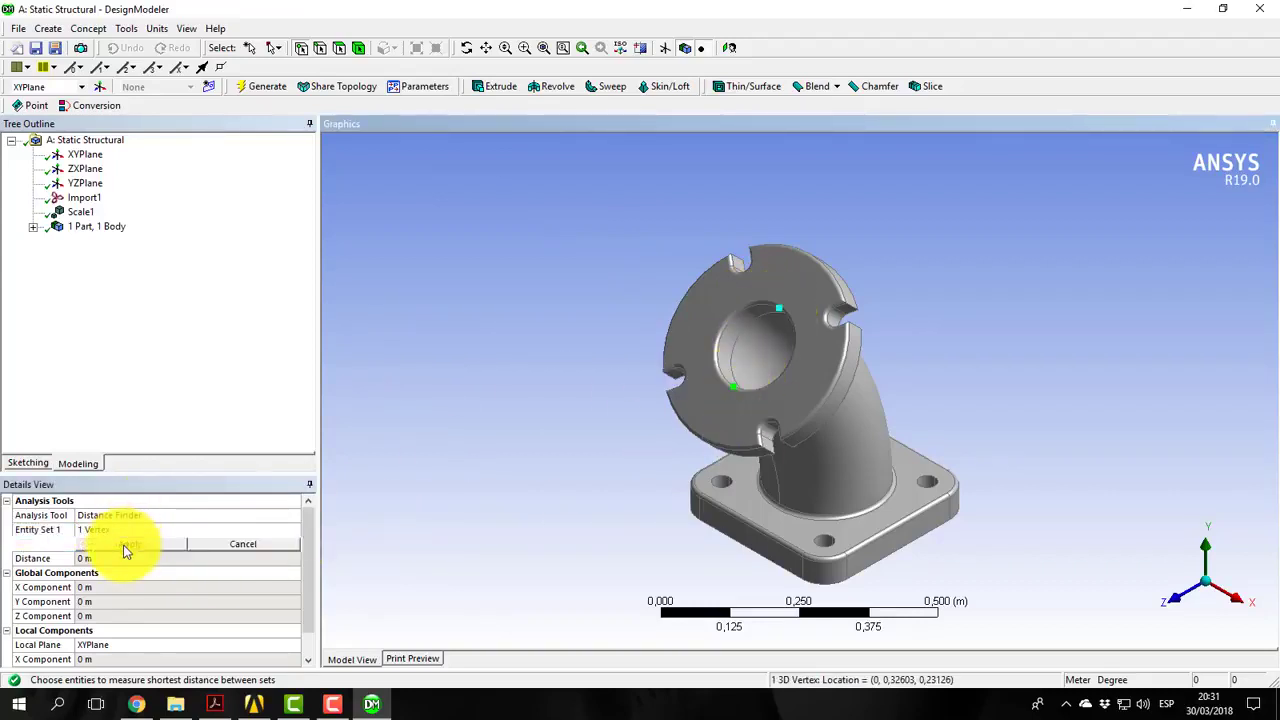
pyautogui.click(130, 543)
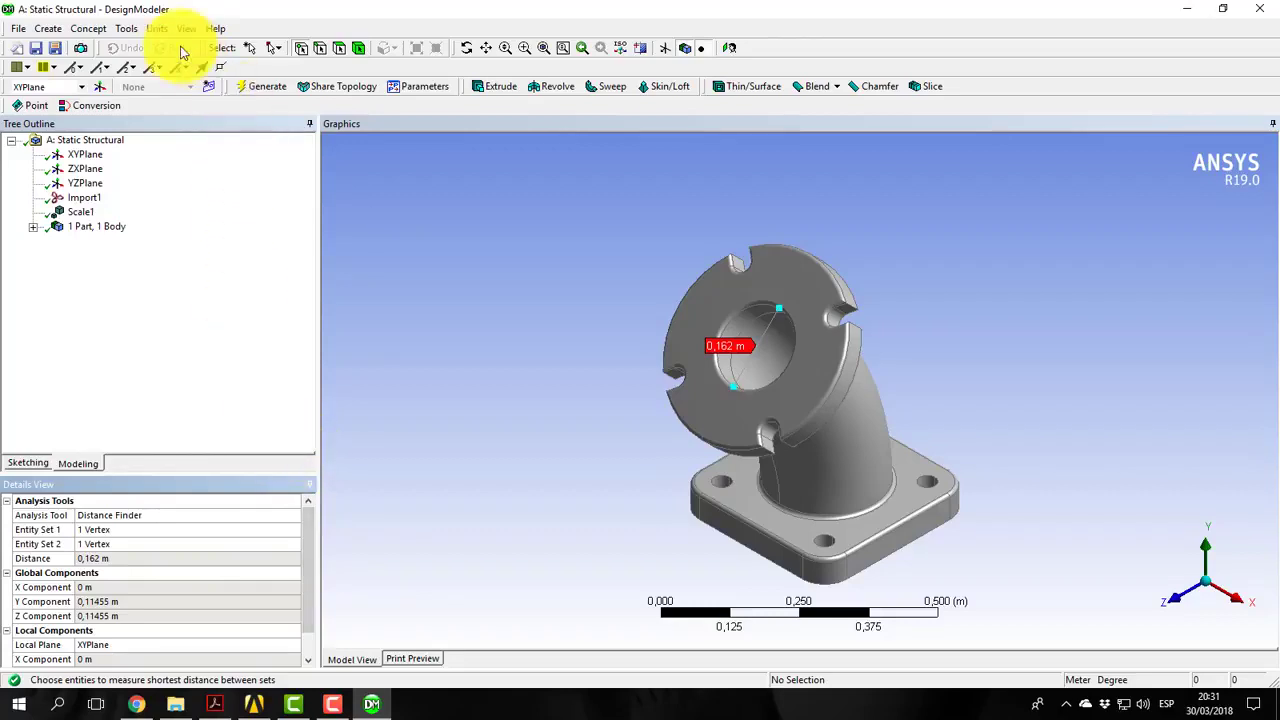
# Change the model's length units to millimetres
pyautogui.click(158, 29)
pyautogui.click(188, 79)
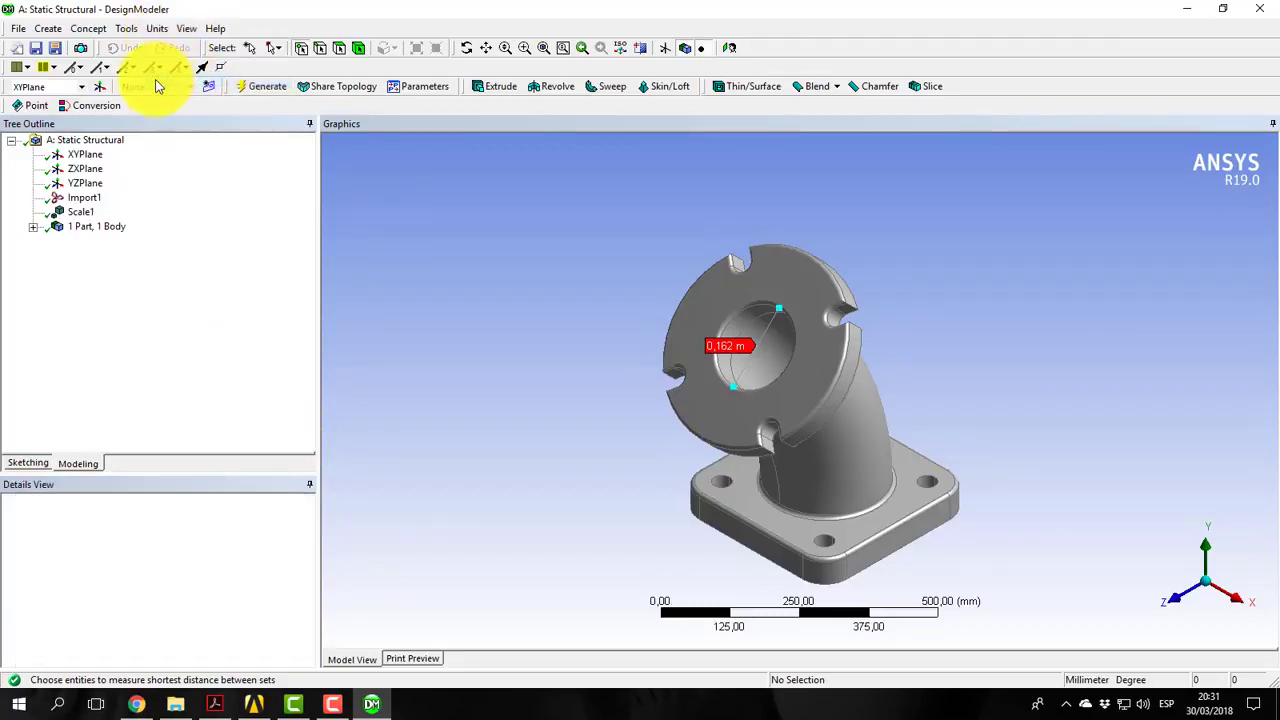
pyautogui.click(135, 328)
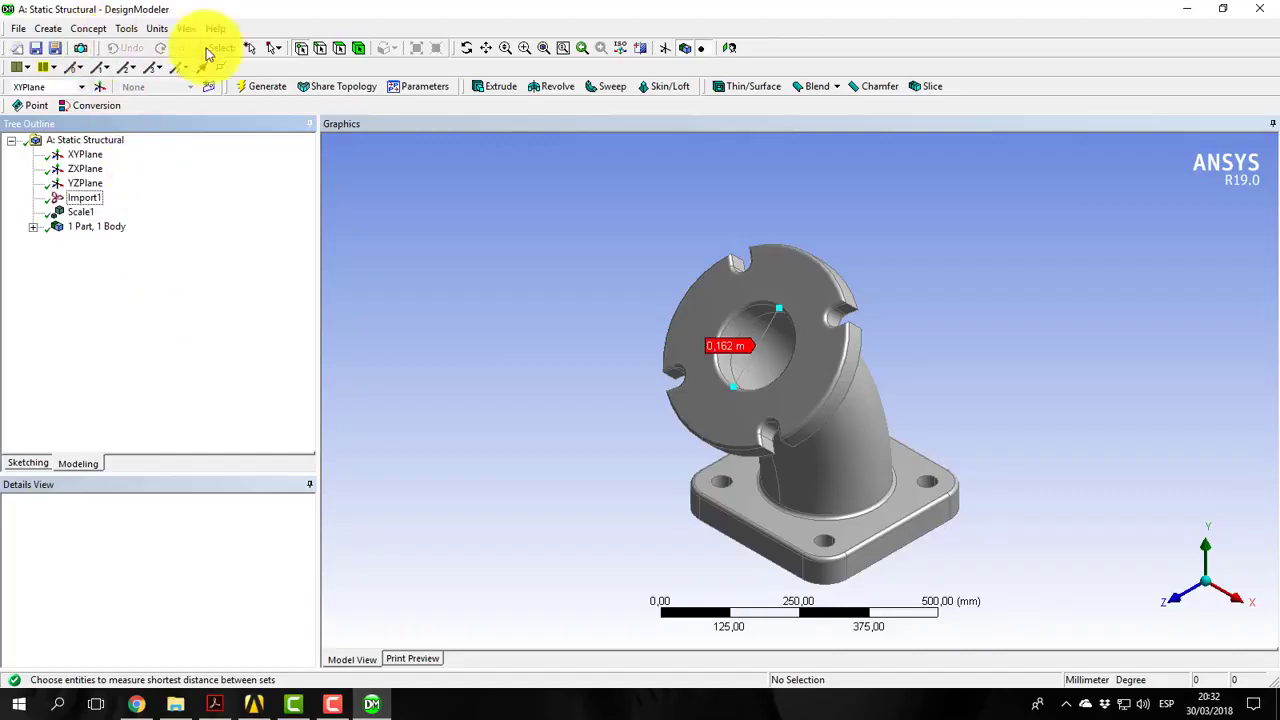
# Start a Face Delete with the two blend faces around the upper flange's bore rim selected
pyautogui.click(733, 313)
pyautogui.keyDown('ctrl'); pyautogui.click(743, 398); pyautogui.keyUp('ctrl')
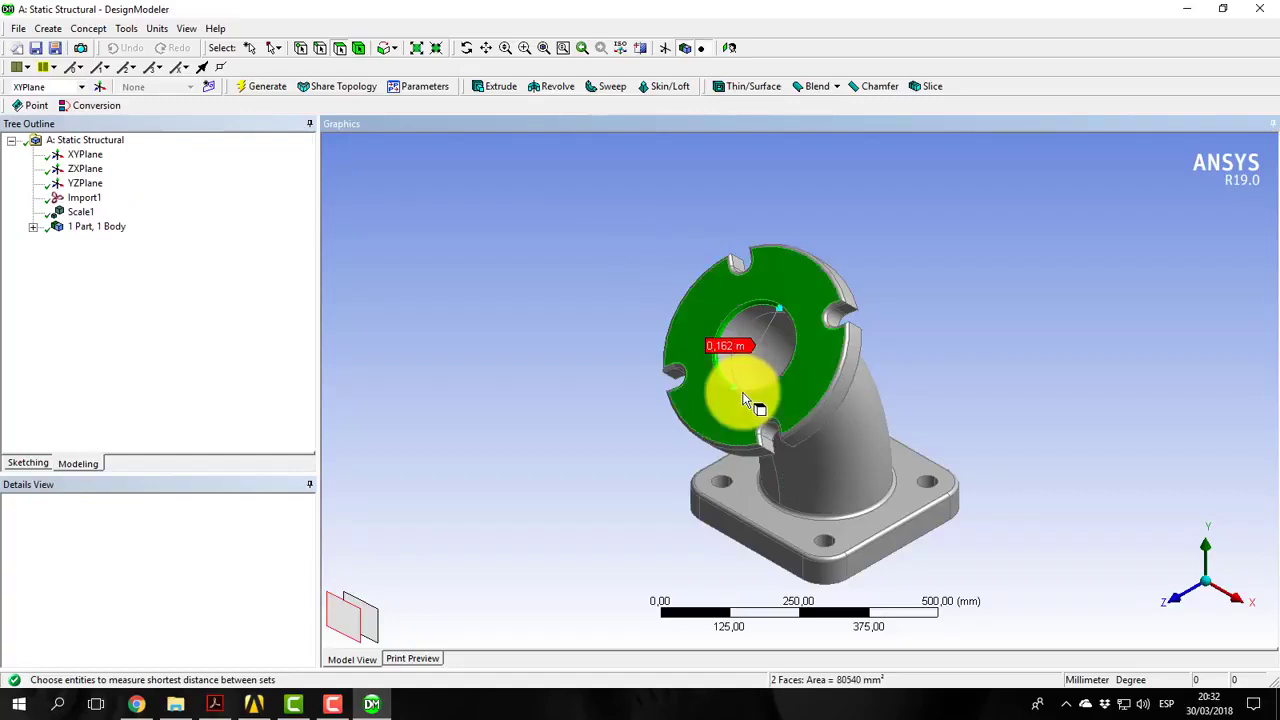
pyautogui.keyDown('ctrl'); pyautogui.click(753, 389); pyautogui.keyUp('ctrl')
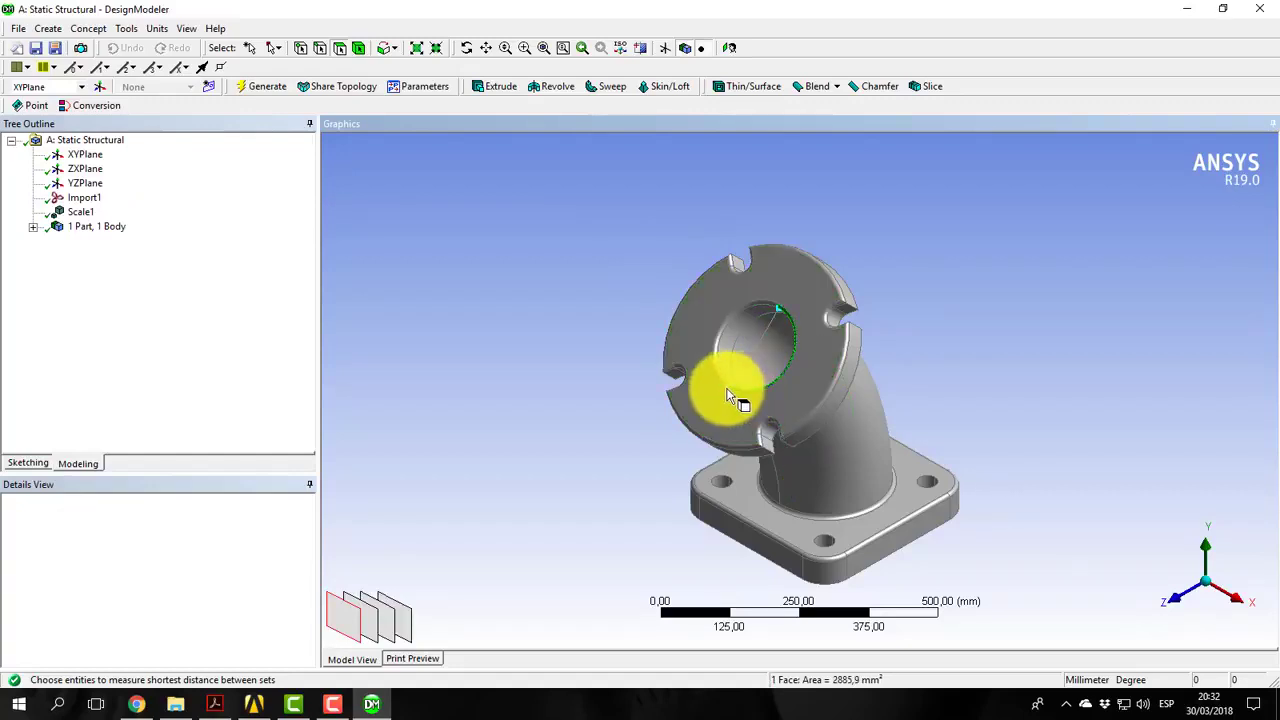
pyautogui.keyDown('ctrl'); pyautogui.click(726, 386); pyautogui.keyUp('ctrl')
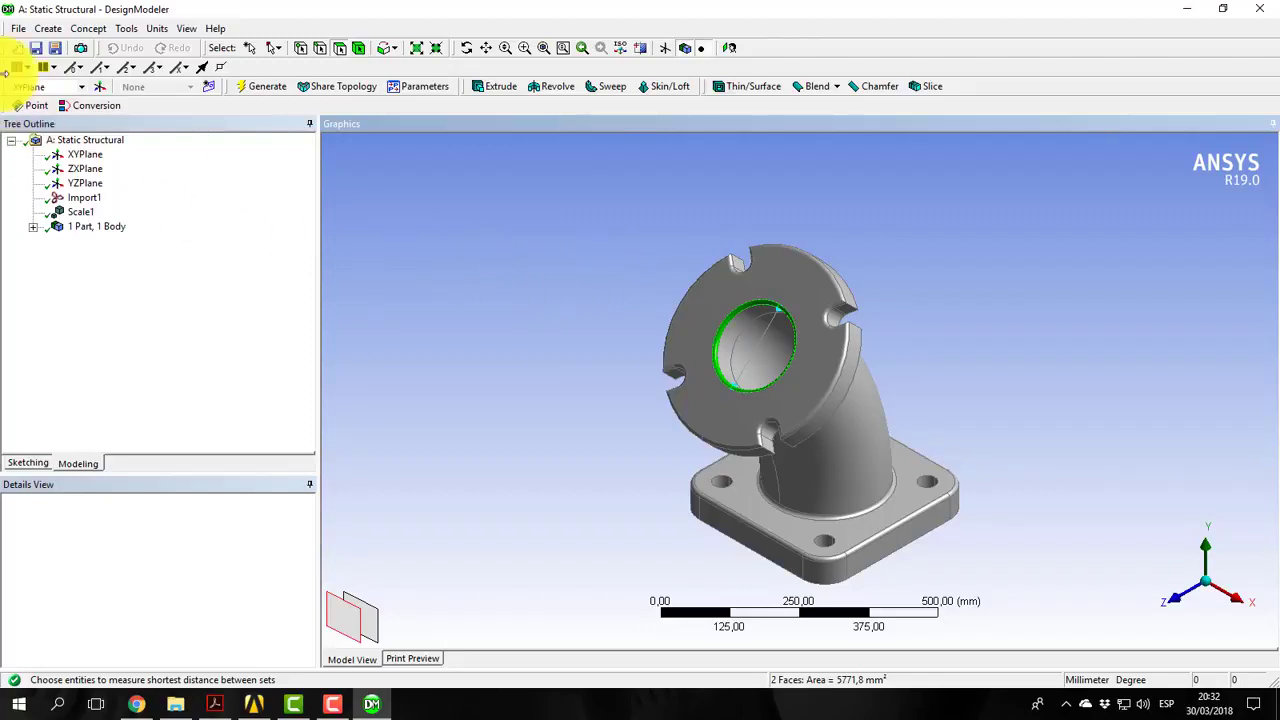
pyautogui.click(52, 28)
pyautogui.moveTo(81, 306)
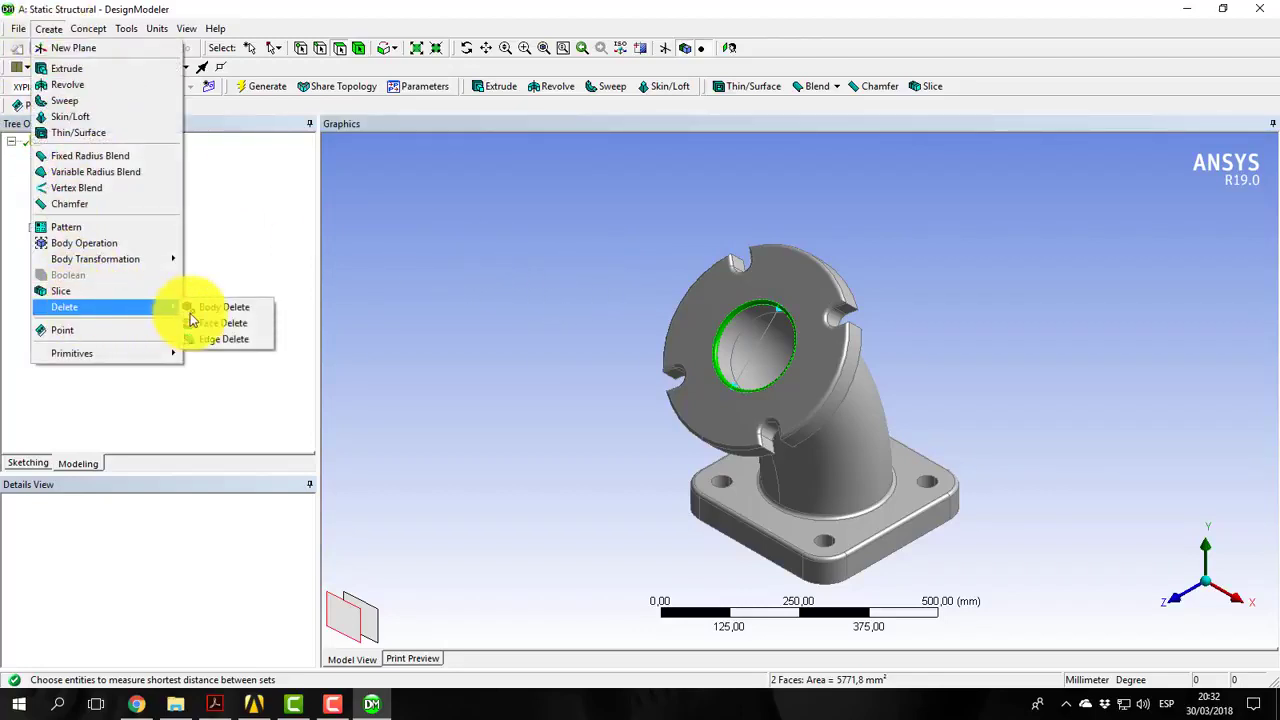
pyautogui.click(221, 323)
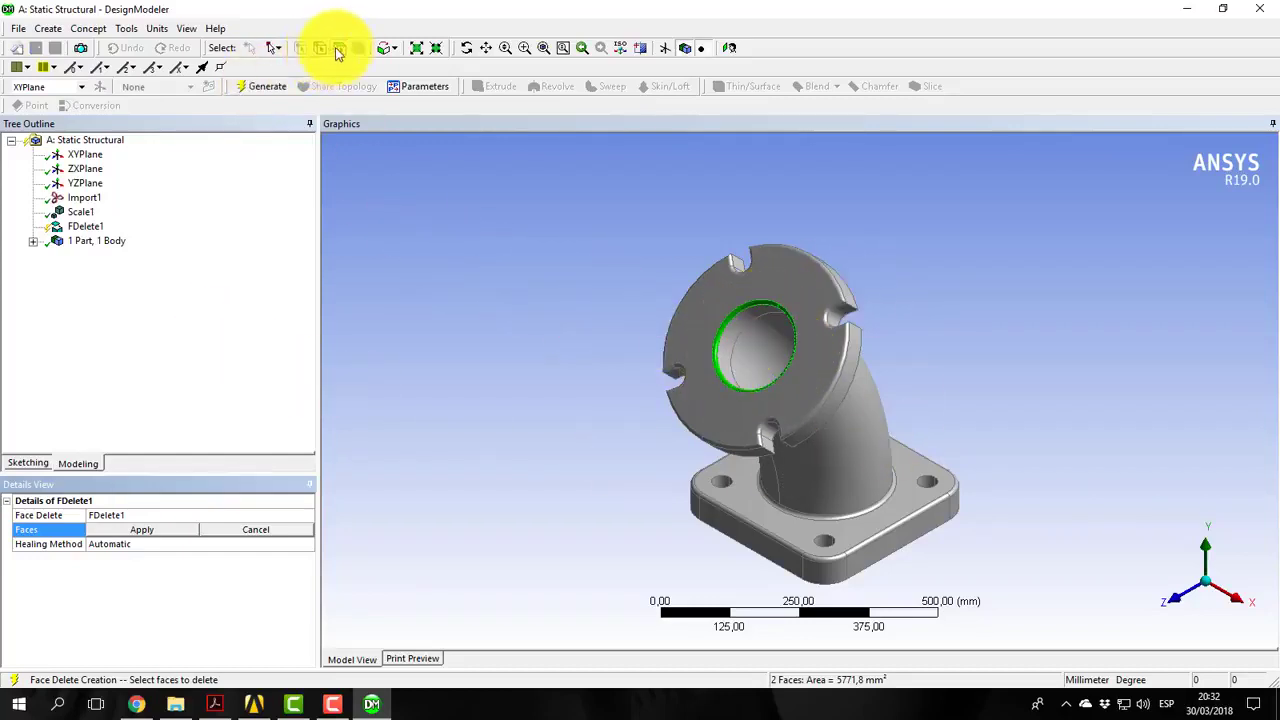
# Add the blend faces joining the pipe to the base flange and to the upper flange, and generate the face deletion
pyautogui.keyDown('ctrl'); pyautogui.click(835, 520); pyautogui.keyUp('ctrl')
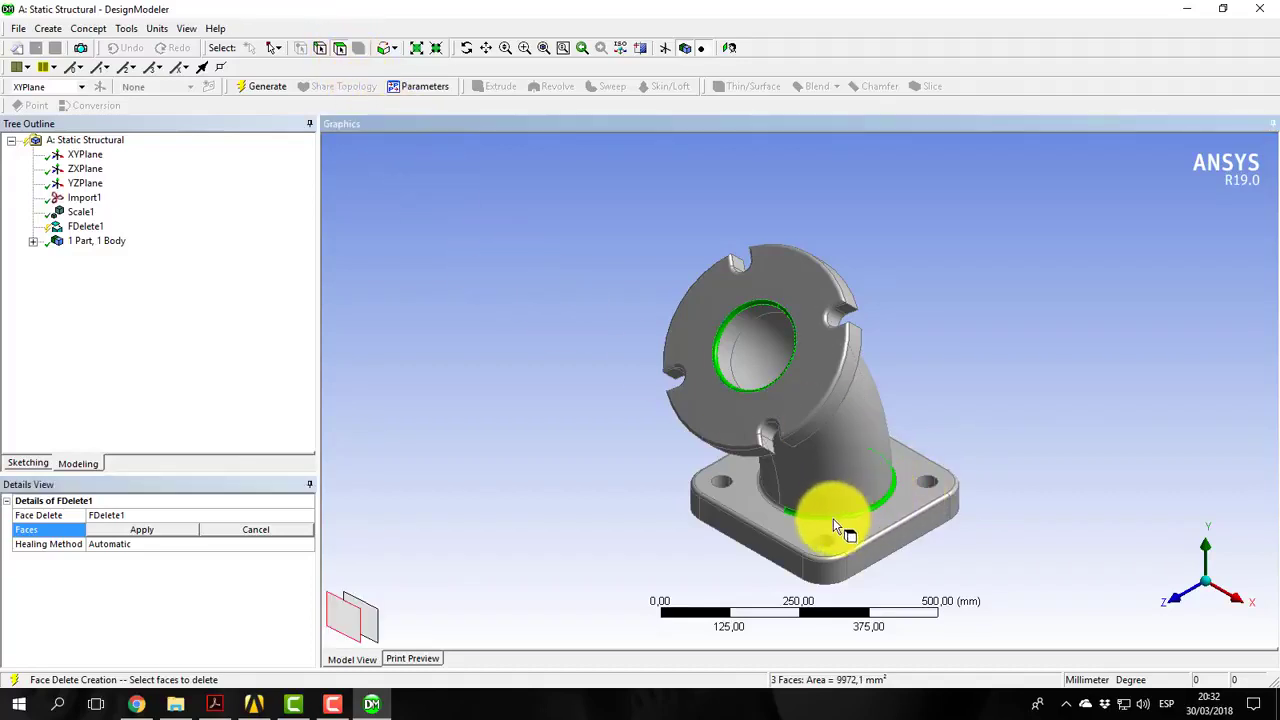
pyautogui.keyDown('ctrl'); pyautogui.click(780, 514); pyautogui.keyUp('ctrl')
pyautogui.click(466, 48)
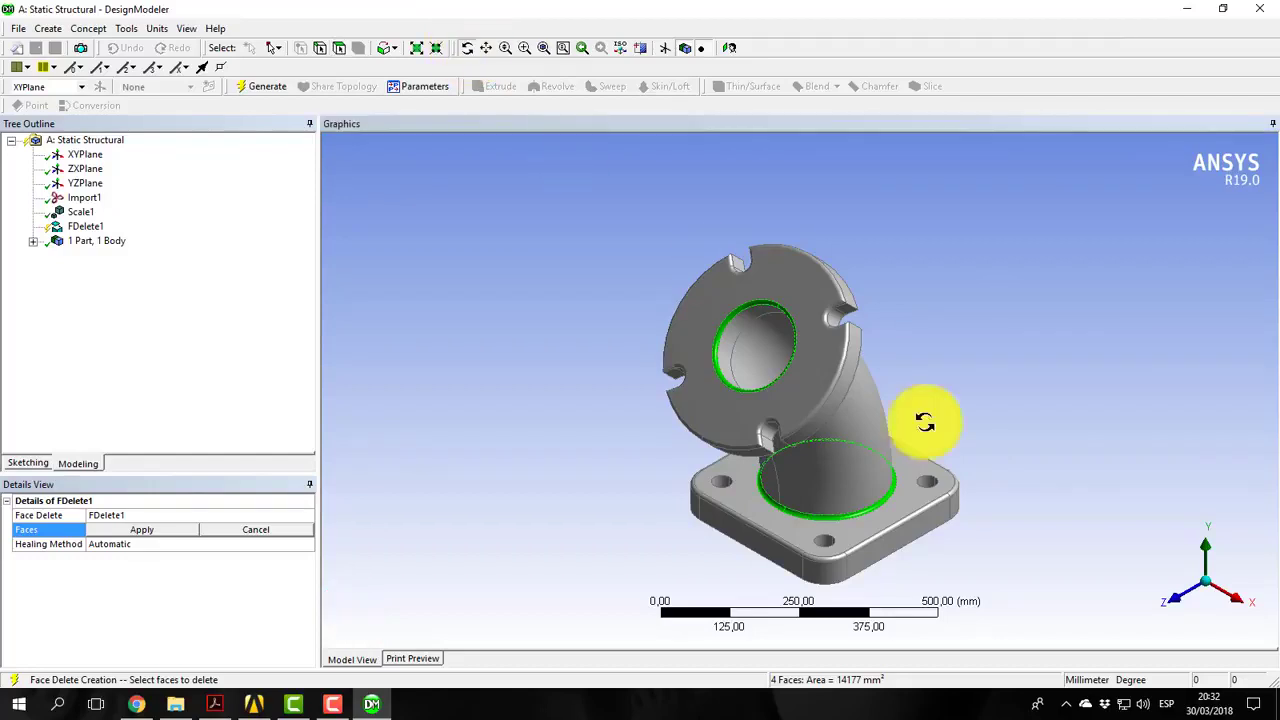
pyautogui.moveTo(924, 422); pyautogui.dragTo(711, 454)
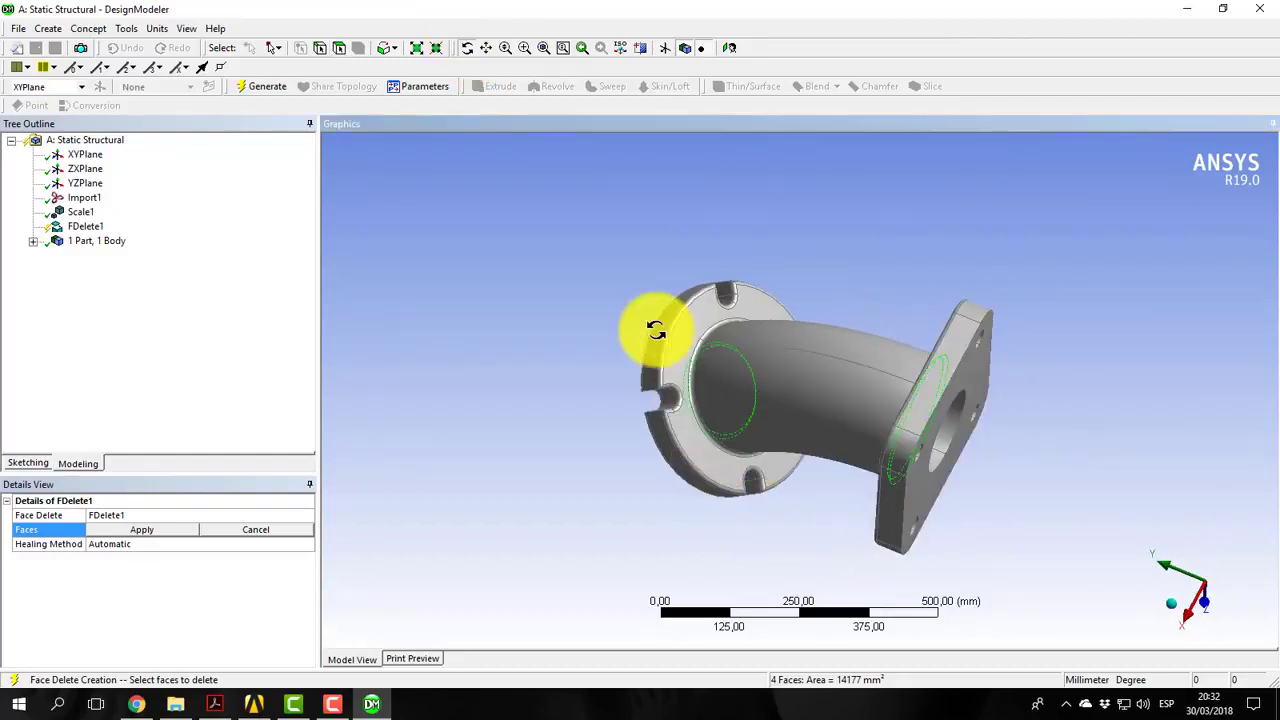
pyautogui.click(340, 50)
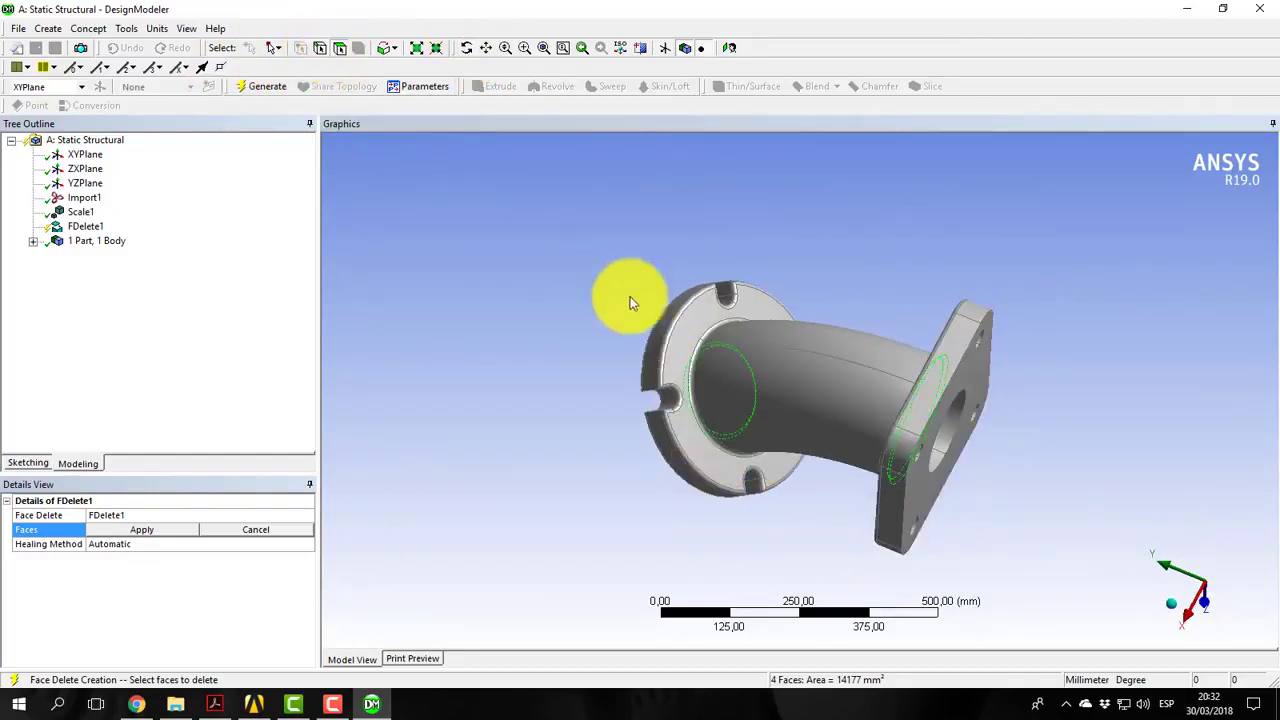
pyautogui.keyDown('ctrl'); pyautogui.click(708, 342); pyautogui.keyUp('ctrl')
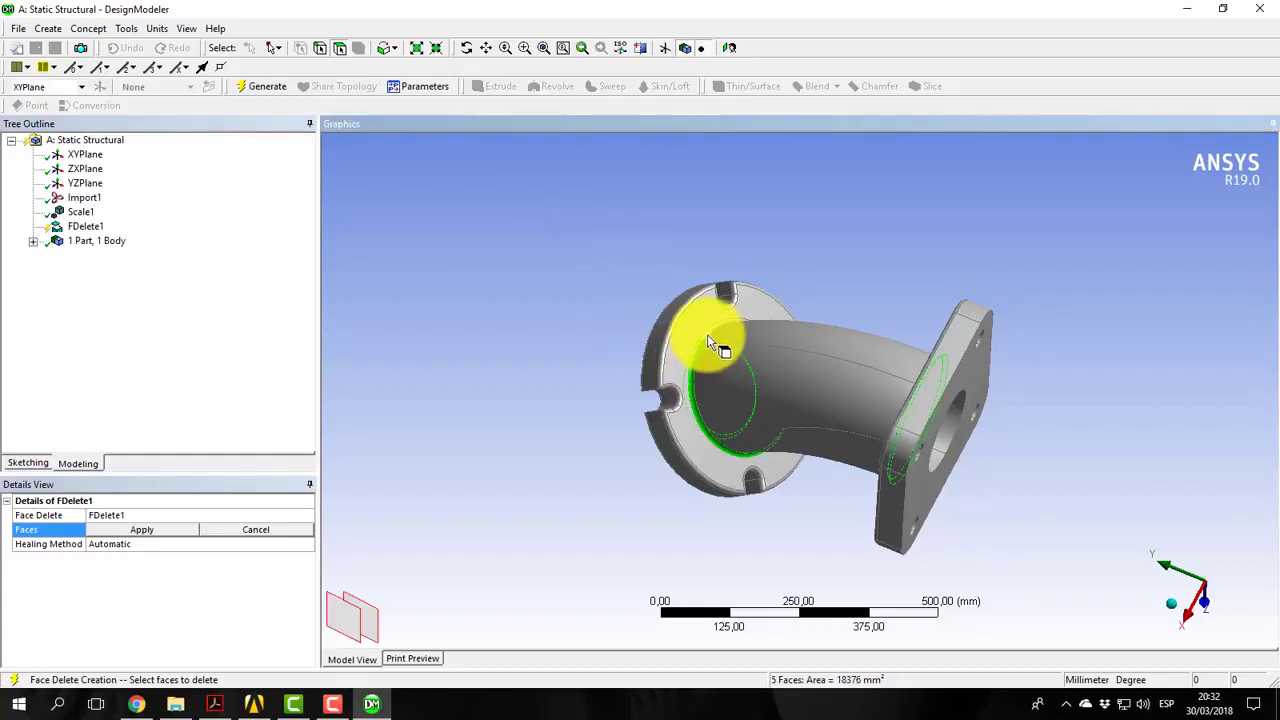
pyautogui.keyDown('ctrl'); pyautogui.click(700, 337); pyautogui.keyUp('ctrl')
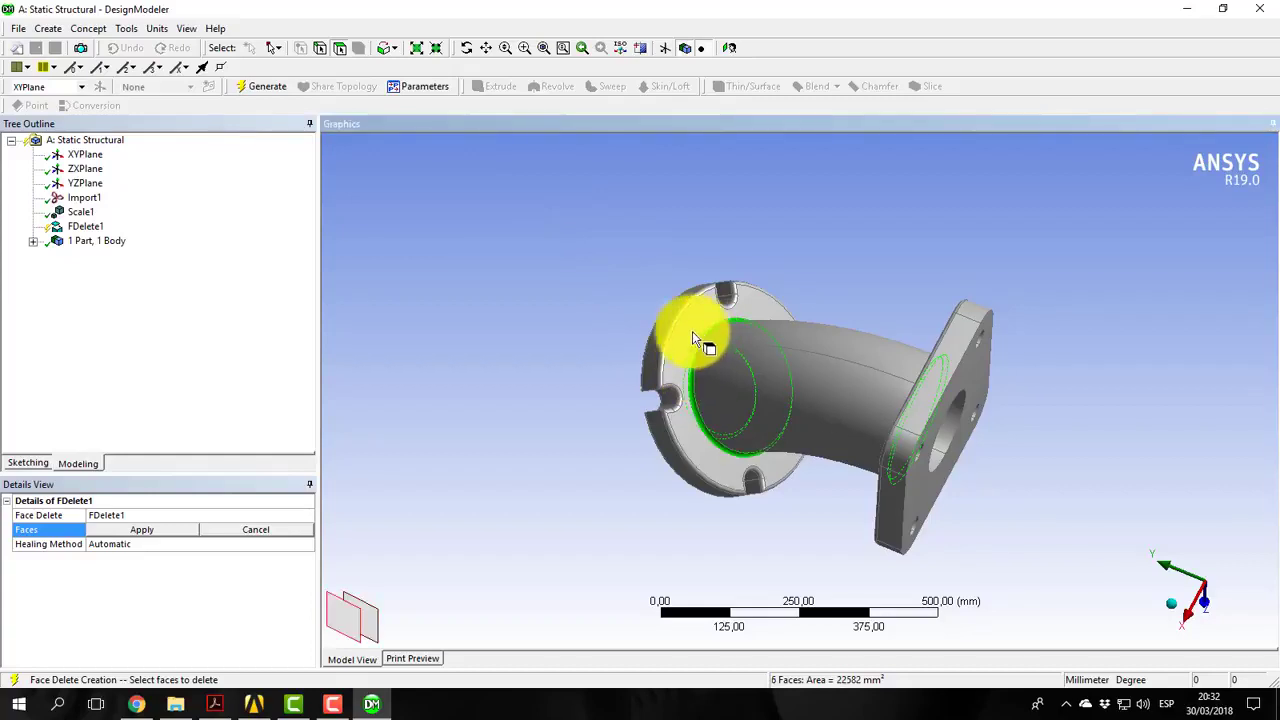
pyautogui.click(172, 530)
pyautogui.click(262, 86)
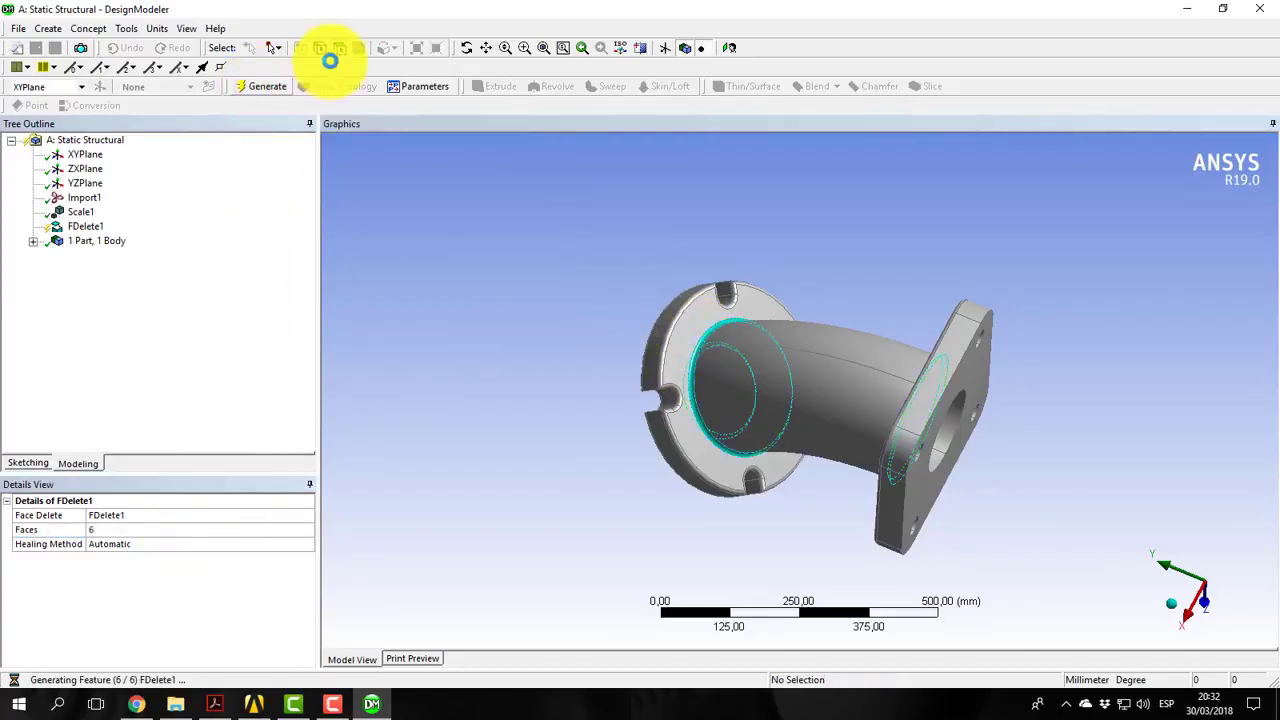
# Inspect the separate small faces along the side wall of one bolt notch in the upper flange
pyautogui.click(1171, 603)
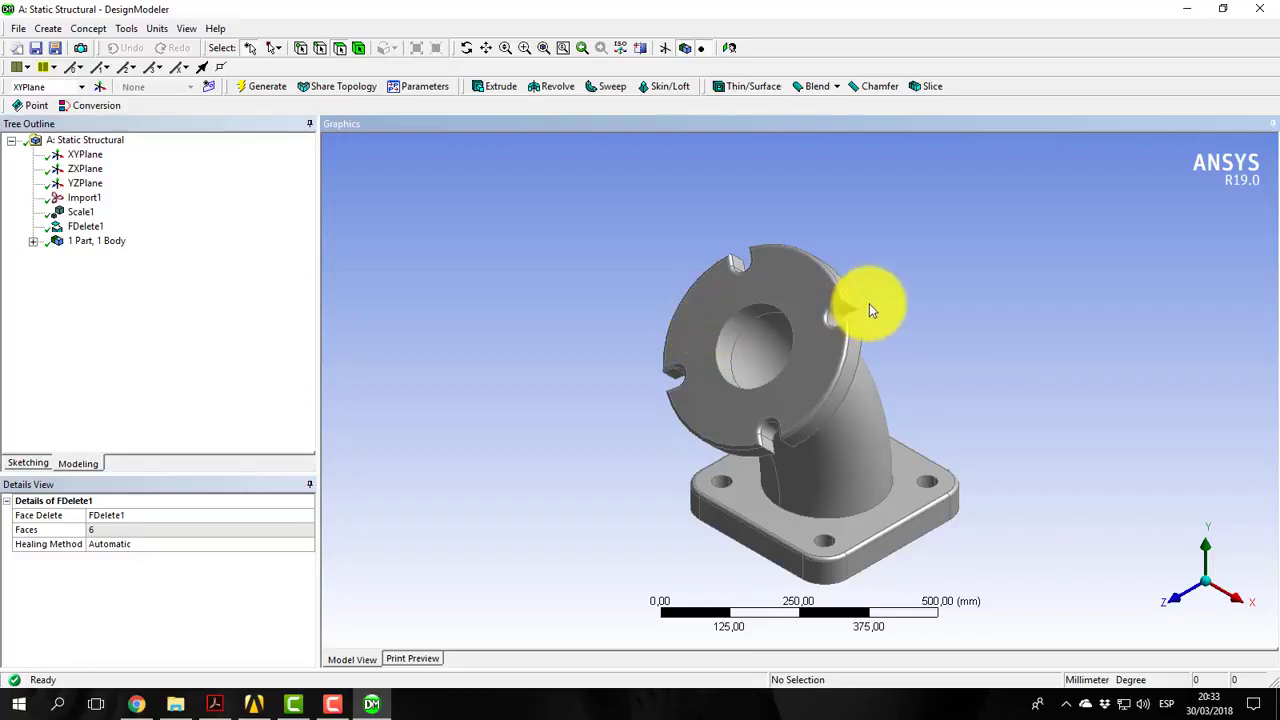
pyautogui.scroll(5, 861, 308)
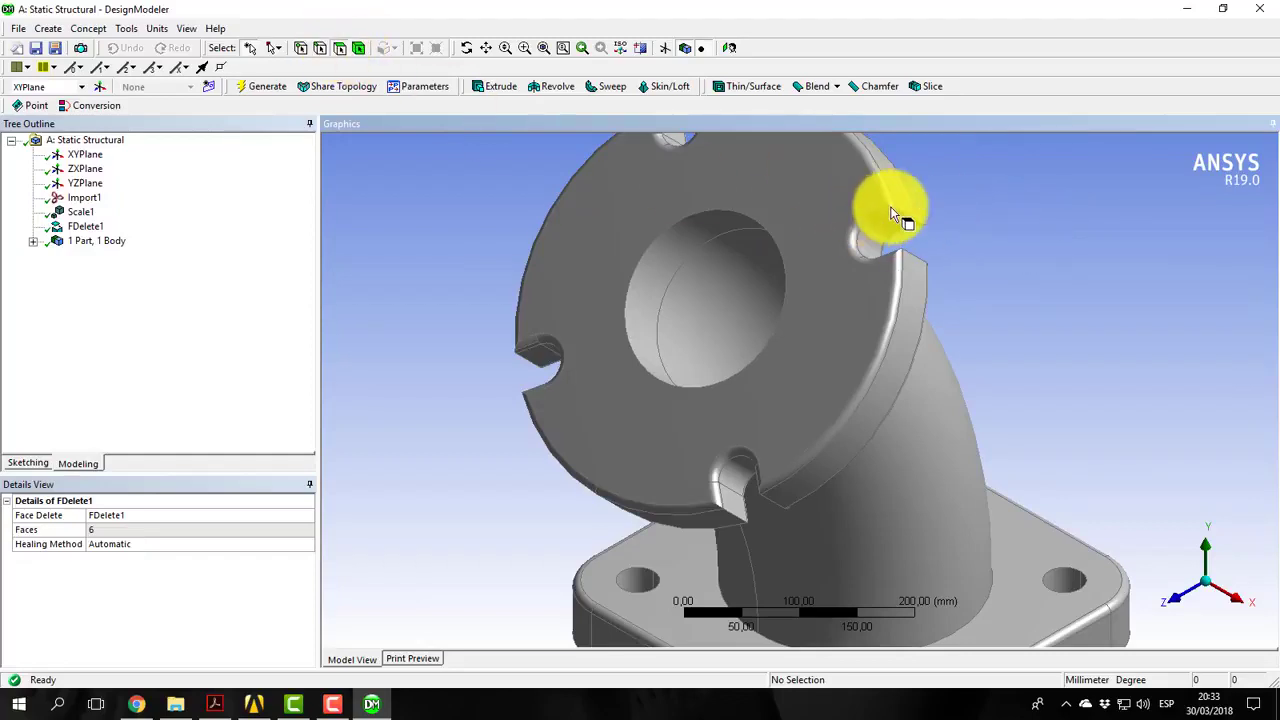
pyautogui.click(884, 214)
pyautogui.keyDown('ctrl'); pyautogui.click(894, 219); pyautogui.keyUp('ctrl')
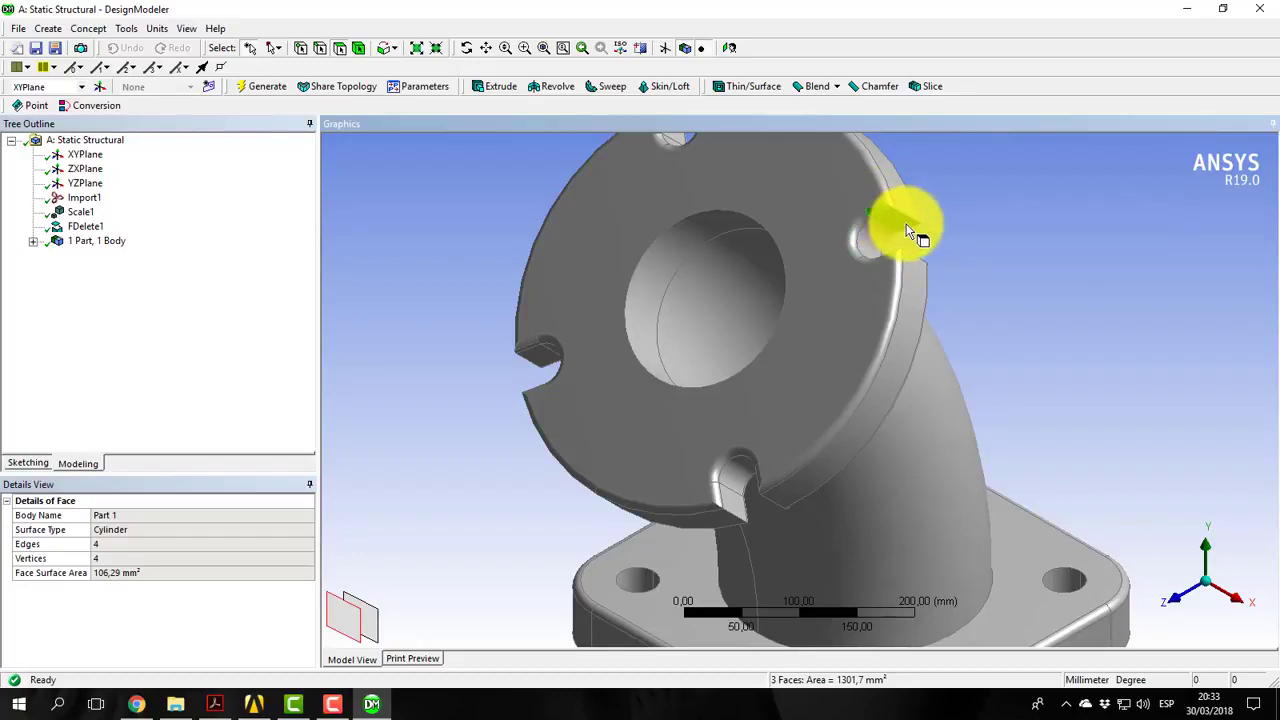
pyautogui.scroll(-2, 819, 336)
pyautogui.scroll(-1, 819, 336)
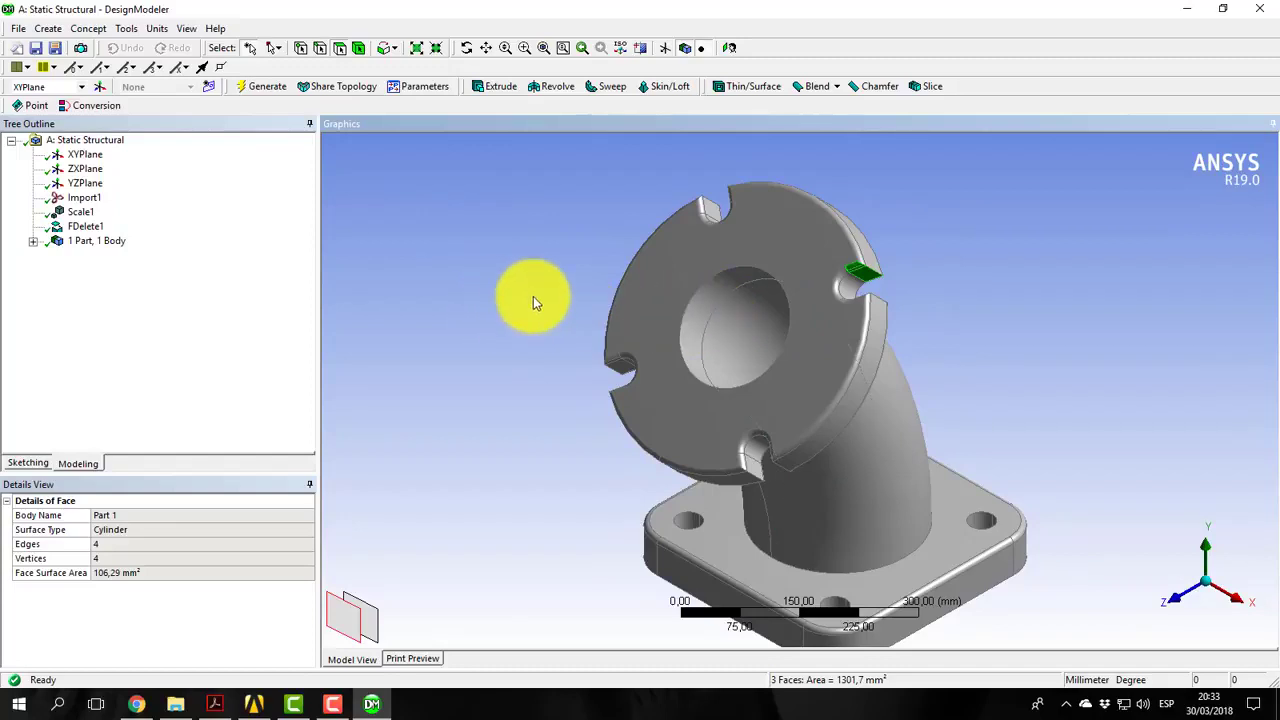
pyautogui.scroll(-1, 614, 350)
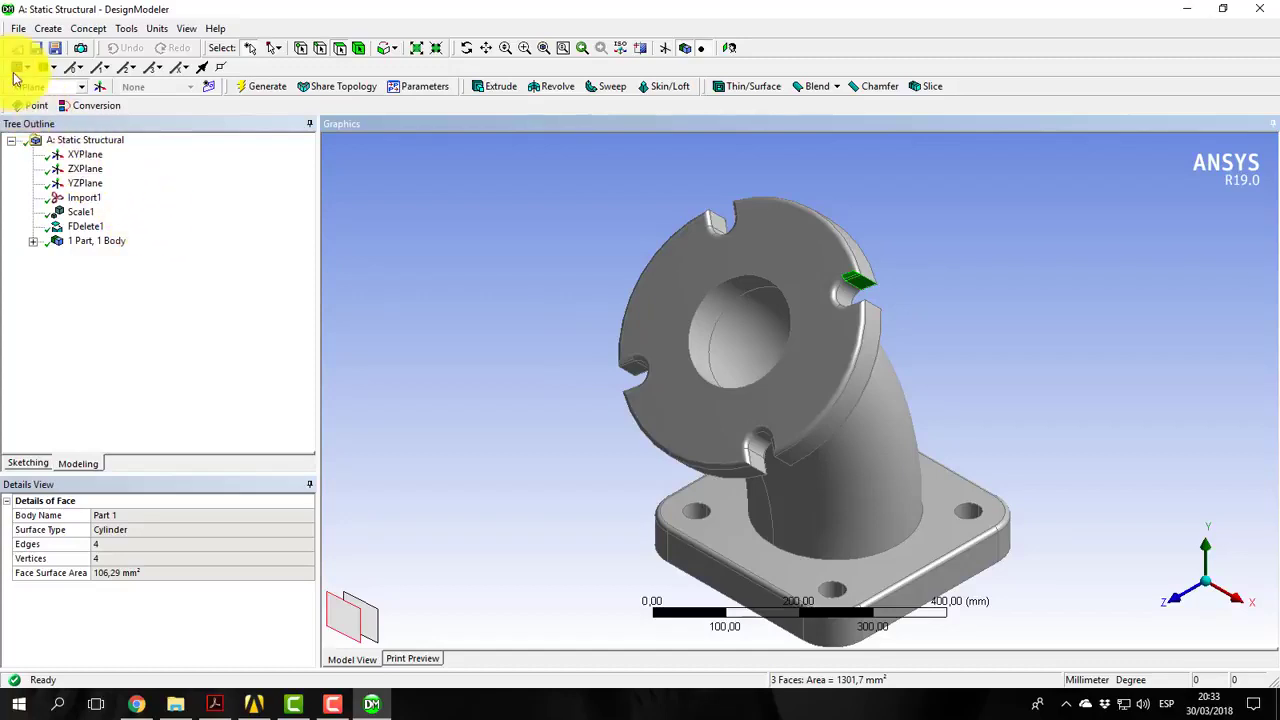
# Simplify the elbow body's geometry and topology with a Body Operation of type Simplify and generate it
pyautogui.click(47, 28)
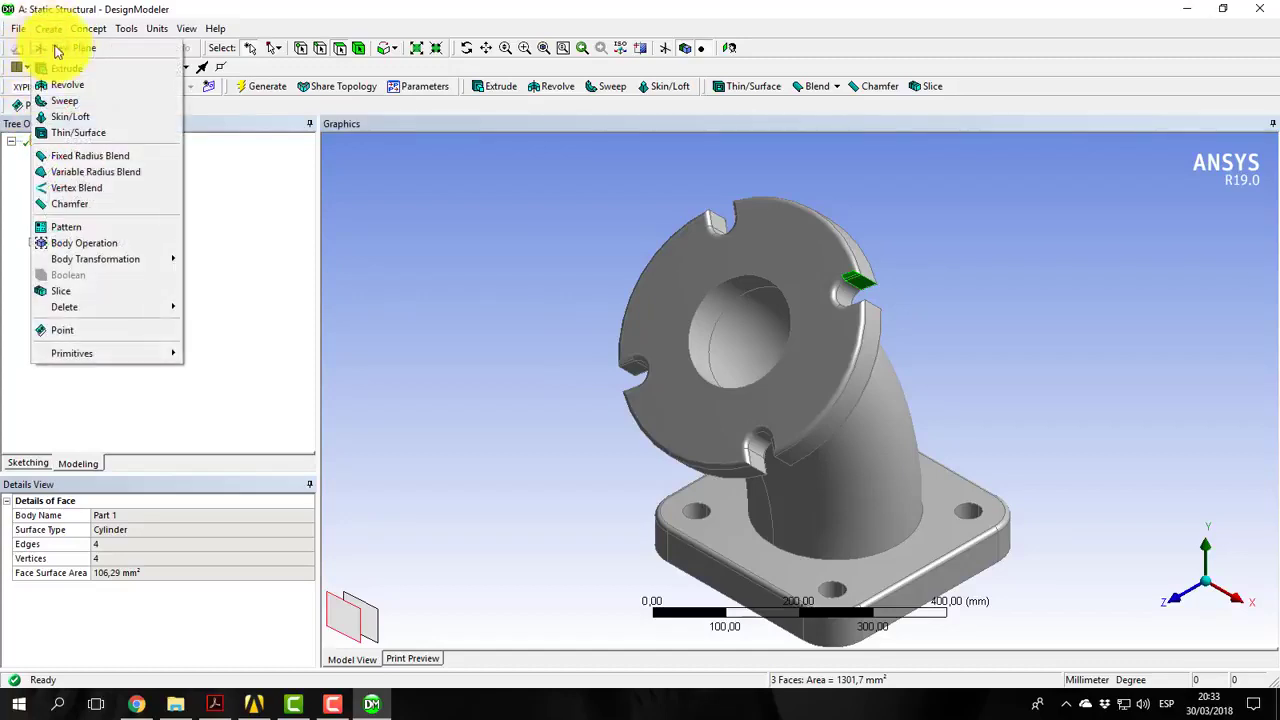
pyautogui.click(82, 246)
pyautogui.click(125, 529)
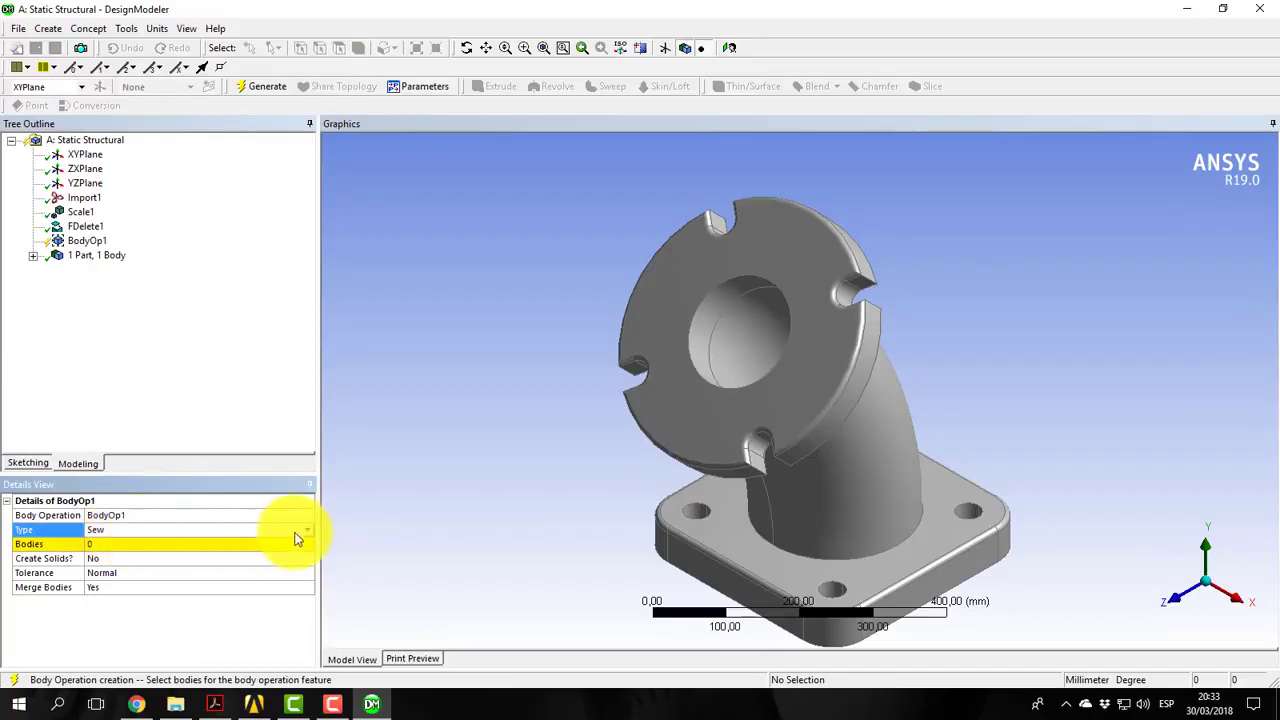
pyautogui.click(307, 529)
pyautogui.click(106, 554)
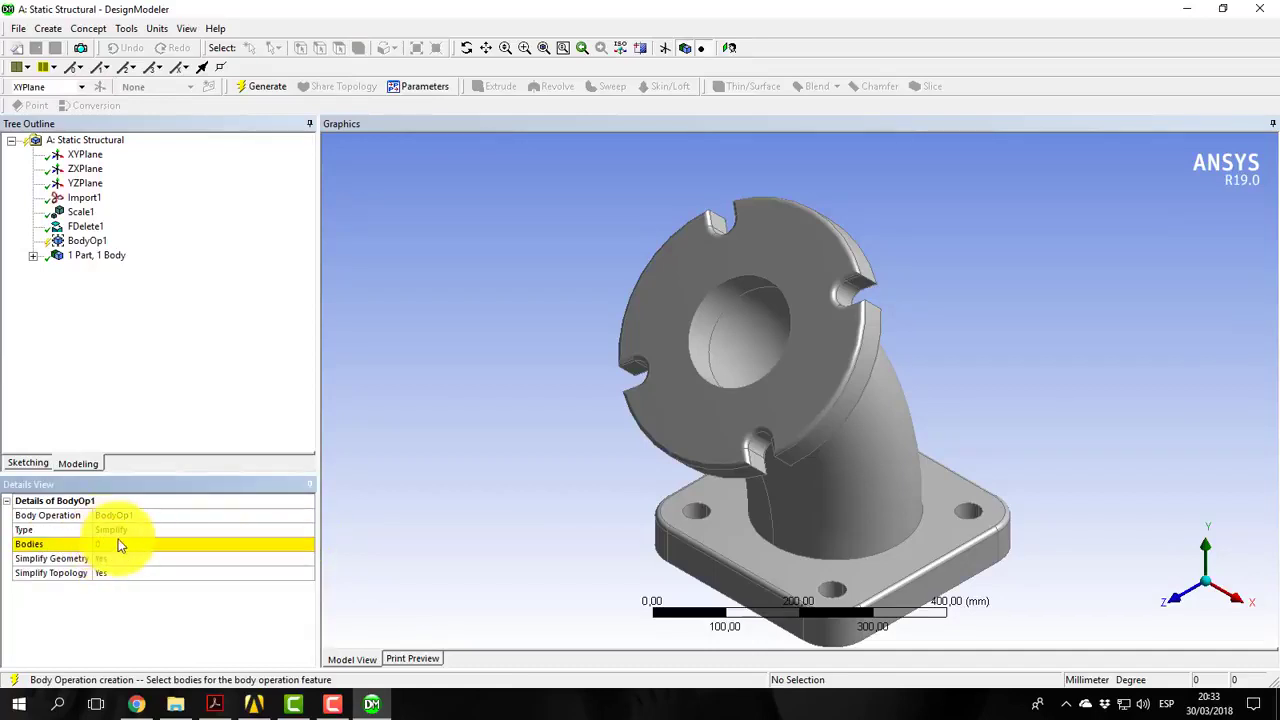
pyautogui.click(114, 546)
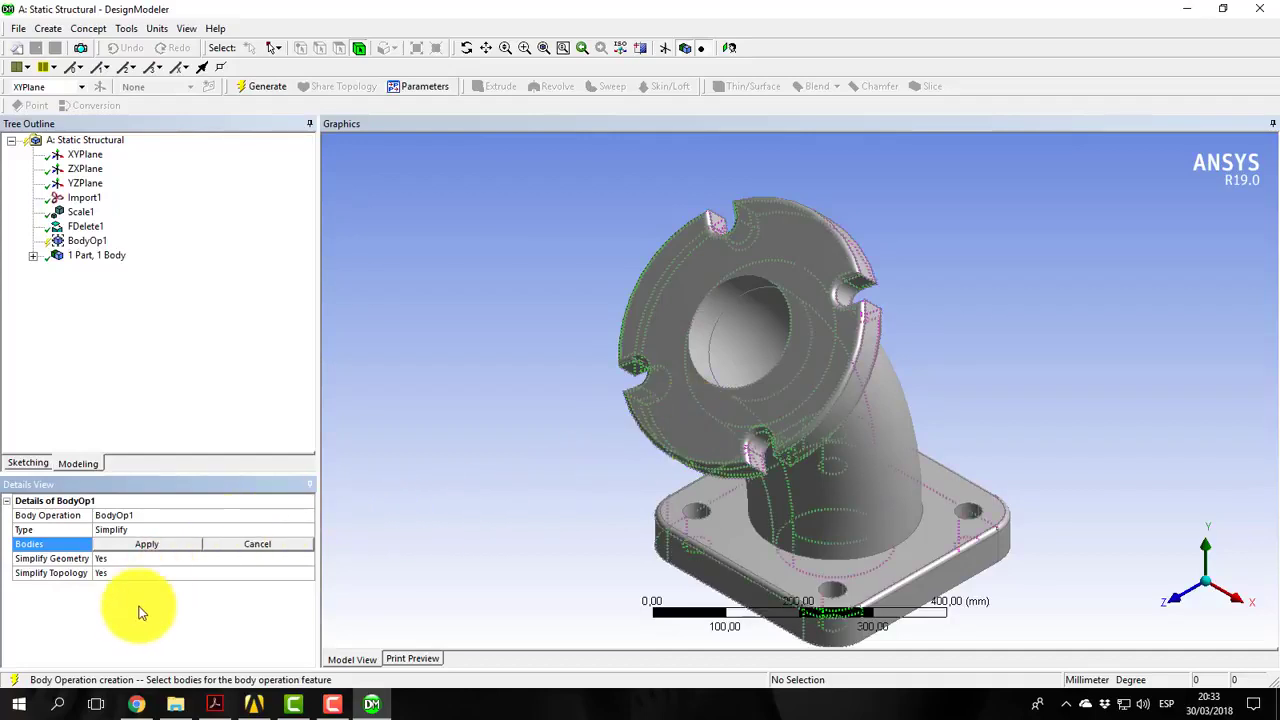
pyautogui.click(150, 544)
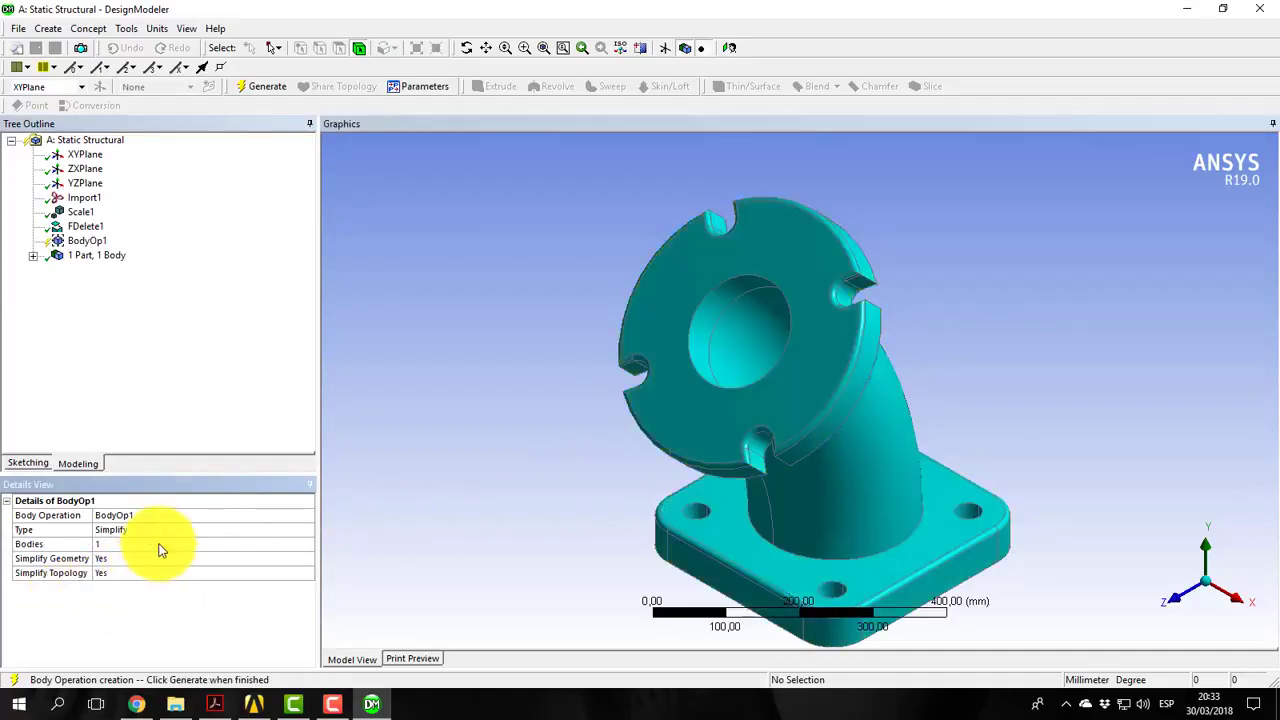
pyautogui.click(266, 86)
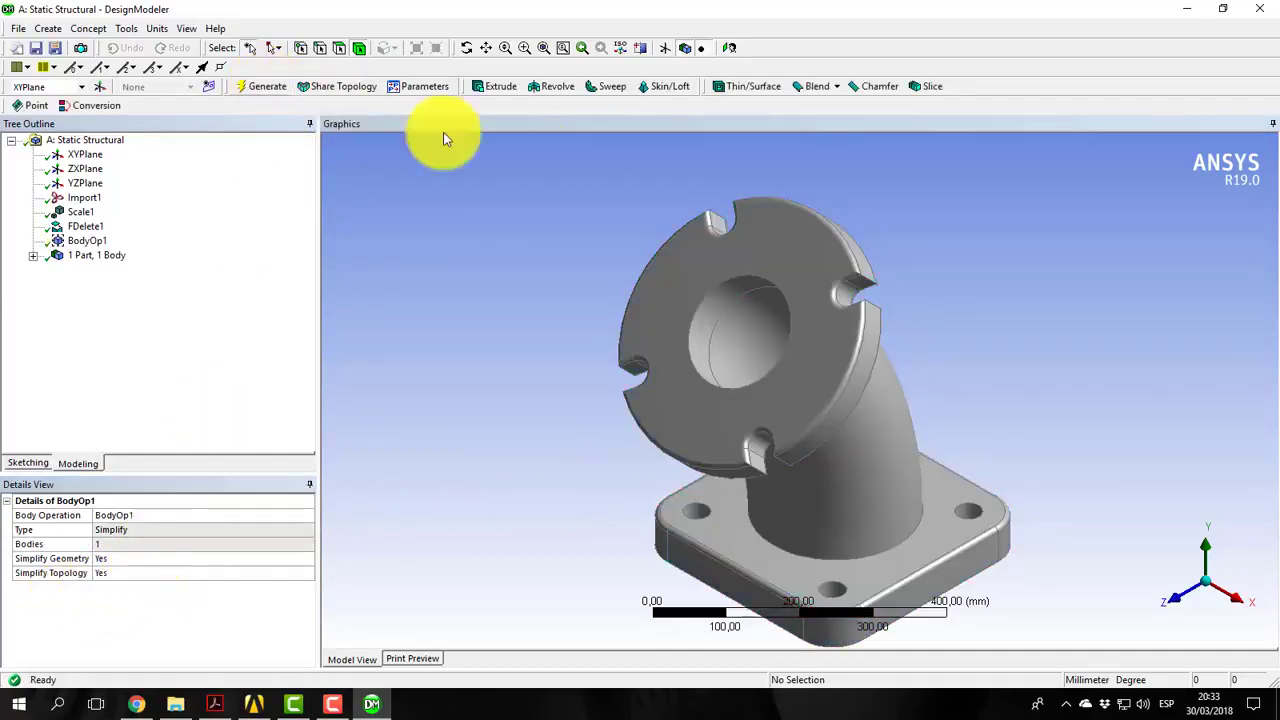
# Re-inspect the faces along the same upper-flange notch wall on the simplified body
pyautogui.click(340, 49)
pyautogui.scroll(3, 338, 58)
pyautogui.scroll(3, 900, 198)
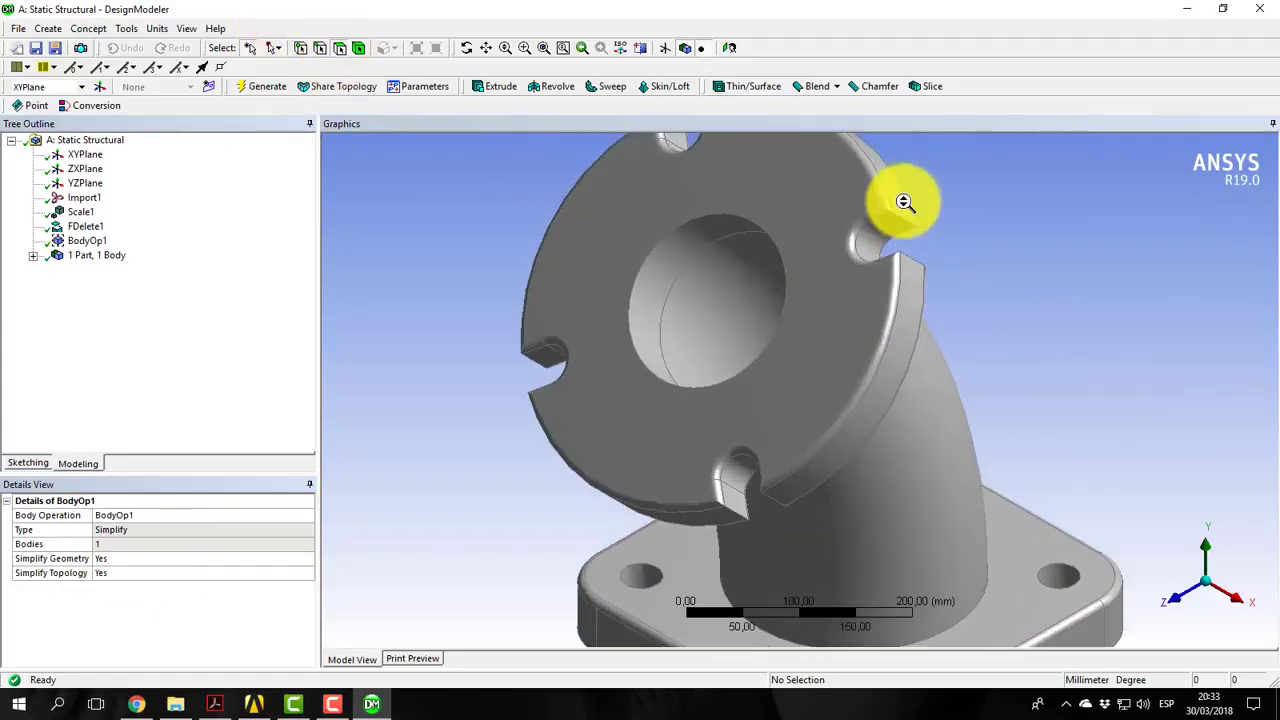
pyautogui.click(898, 192)
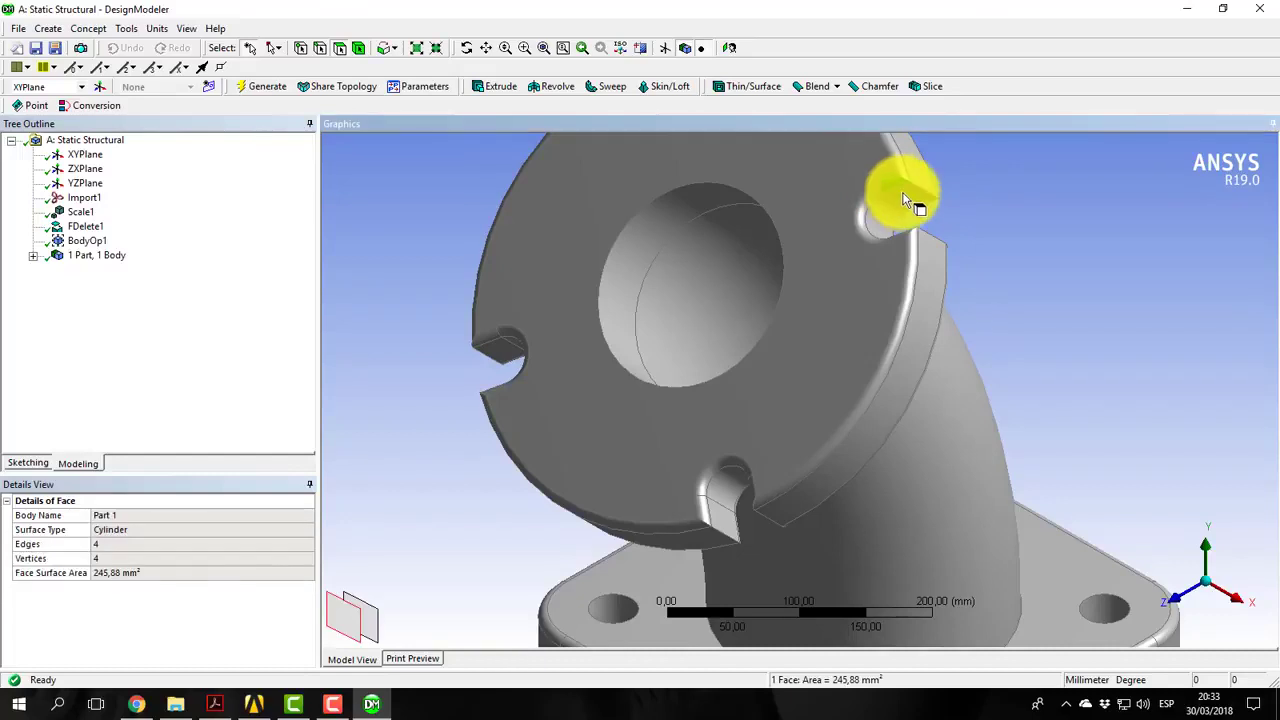
pyautogui.click(907, 197)
pyautogui.click(900, 206)
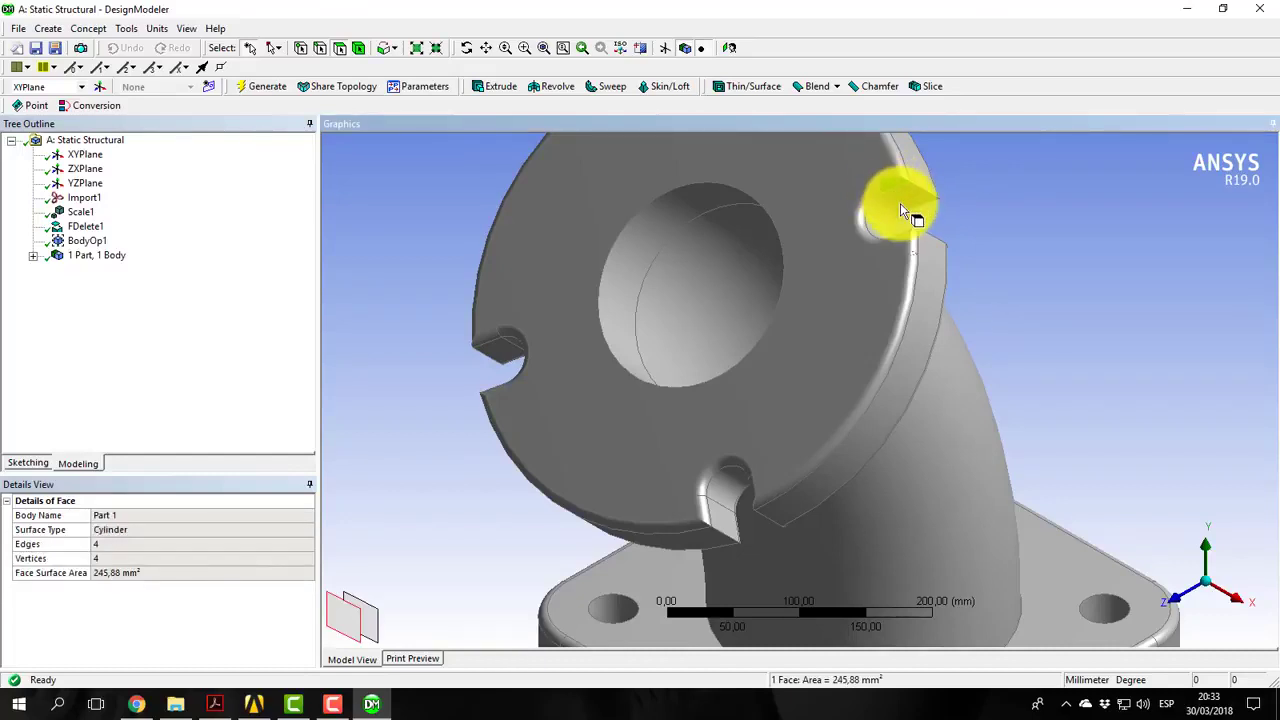
pyautogui.keyDown('ctrl'); pyautogui.click(912, 206); pyautogui.keyUp('ctrl')
pyautogui.scroll(-5, 880, 318)
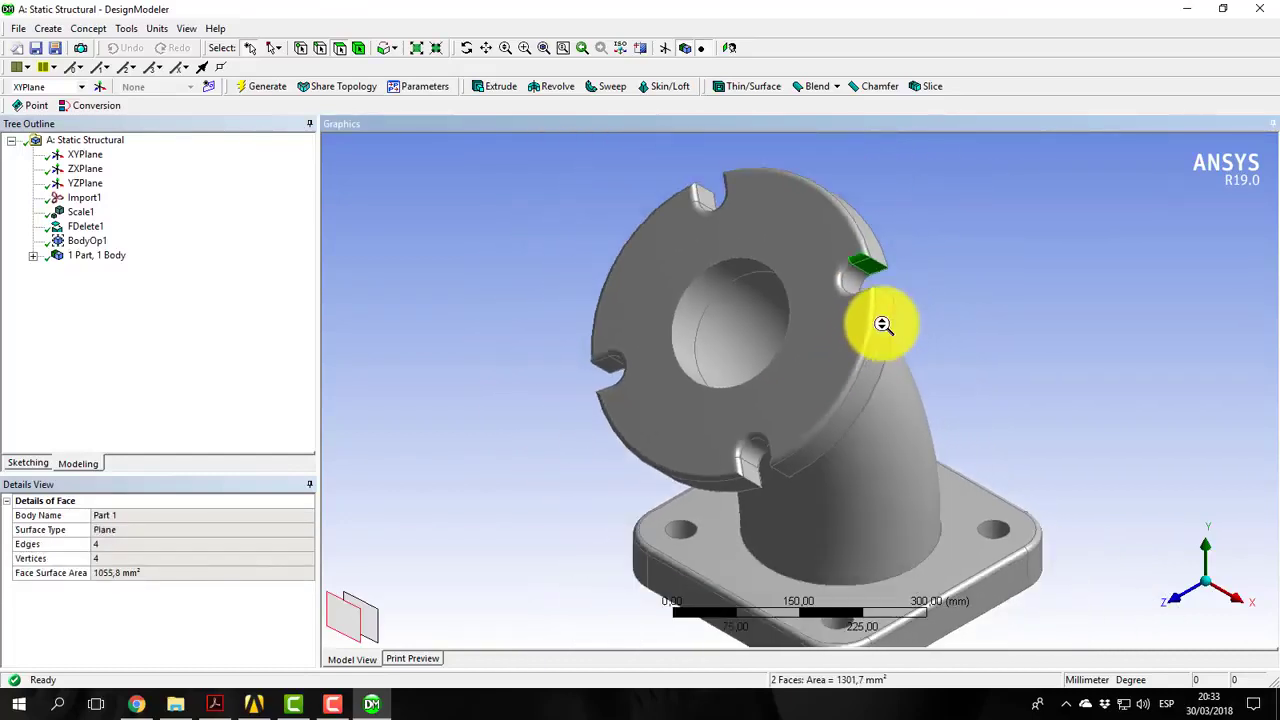
pyautogui.scroll(-2, 882, 322)
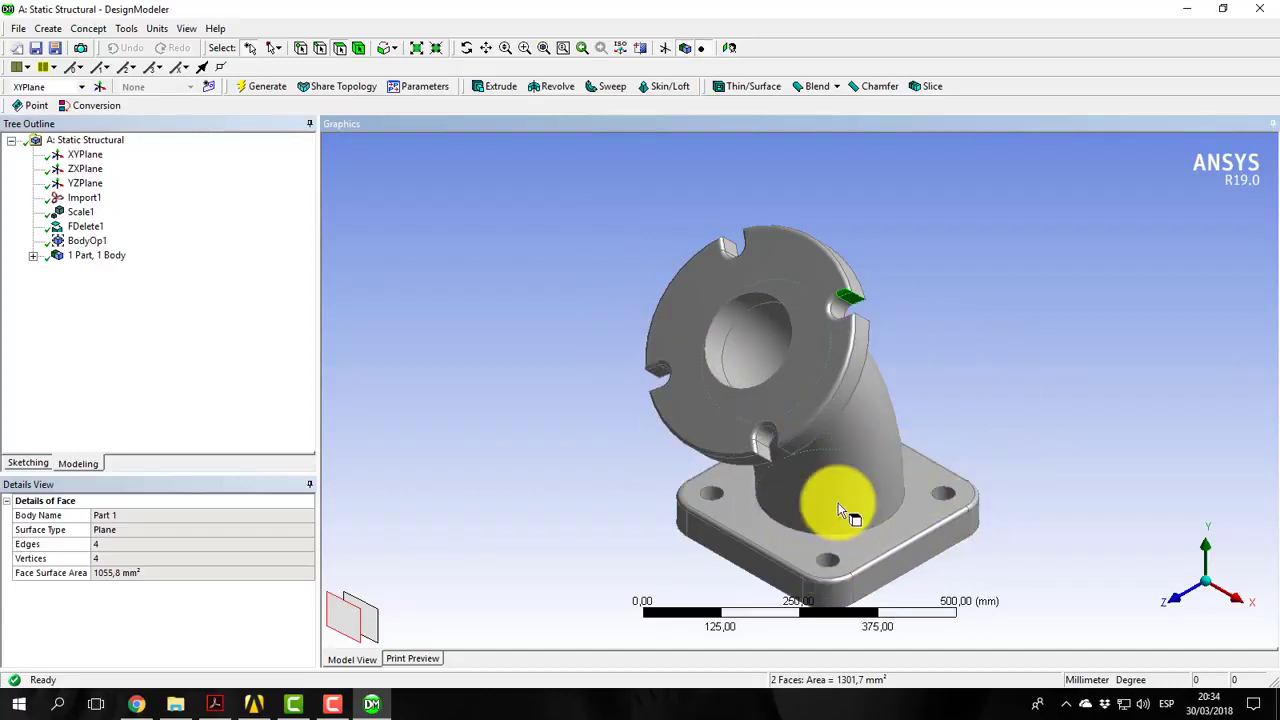
# Slice all bodies with a Slice by Surface, using the upper face of the square base flange as the target face, and generate it
pyautogui.click(50, 29)
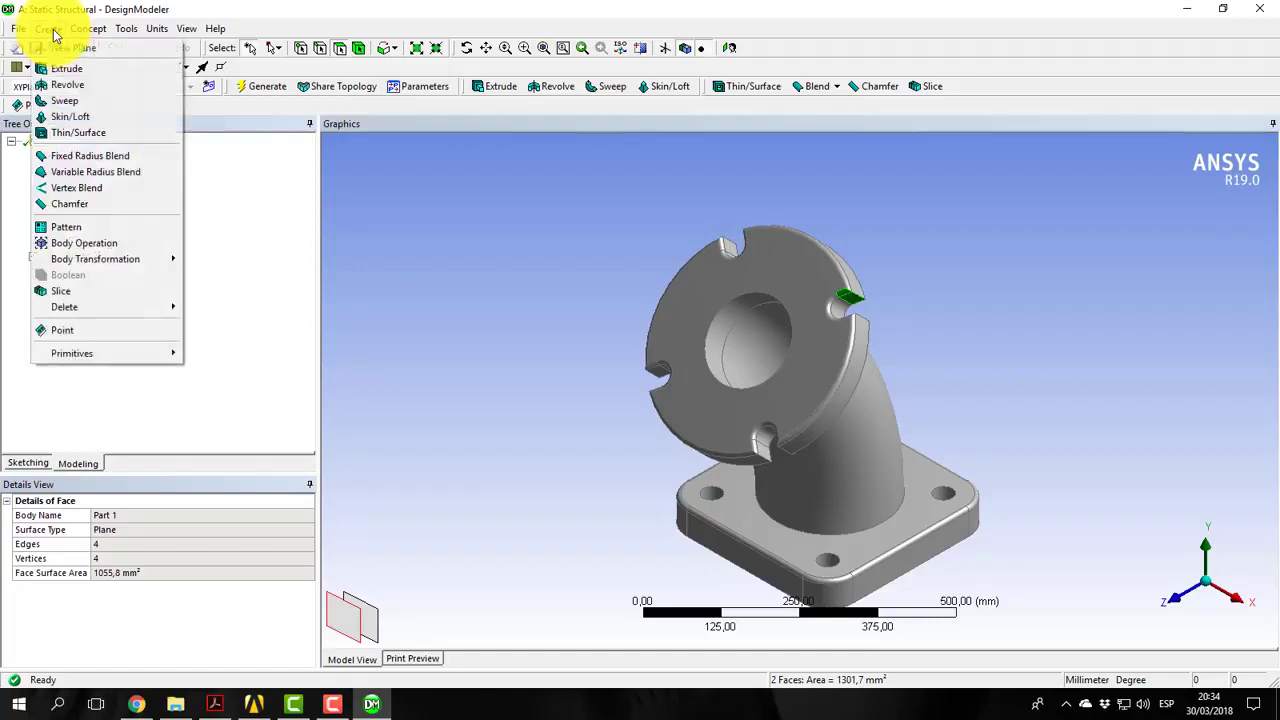
pyautogui.click(86, 293)
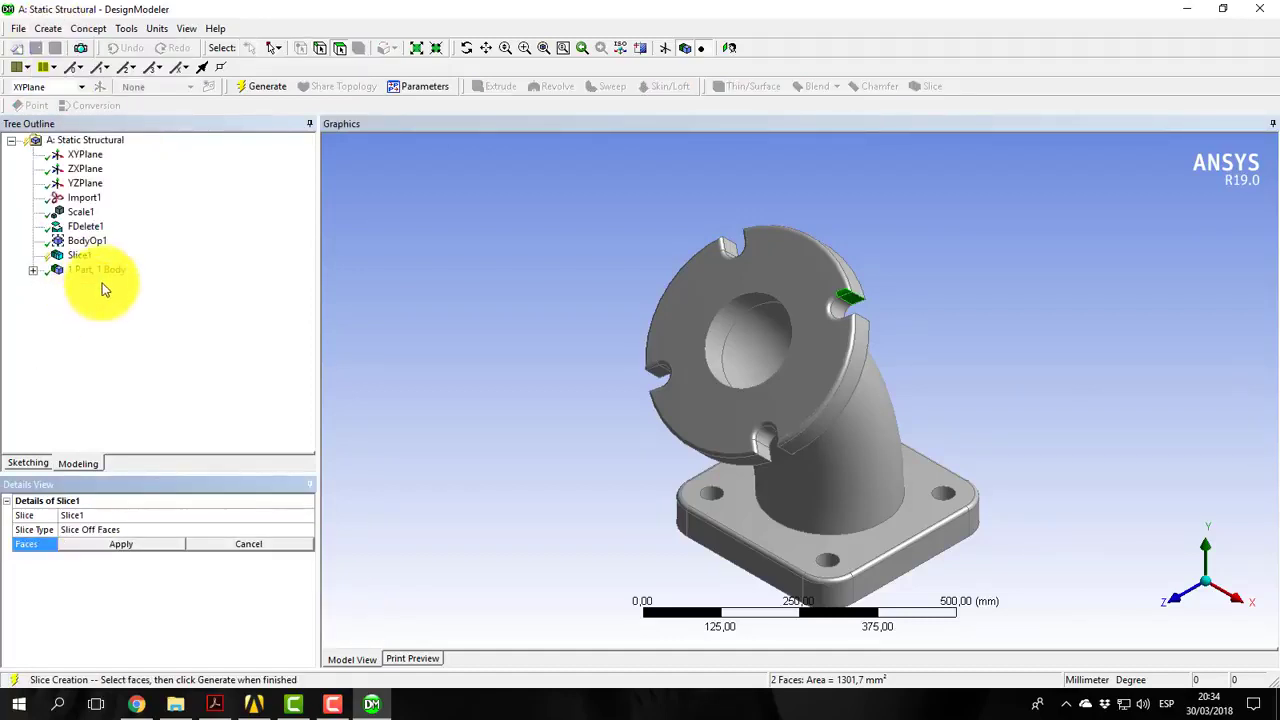
pyautogui.doubleClick(116, 530)
pyautogui.click(304, 531)
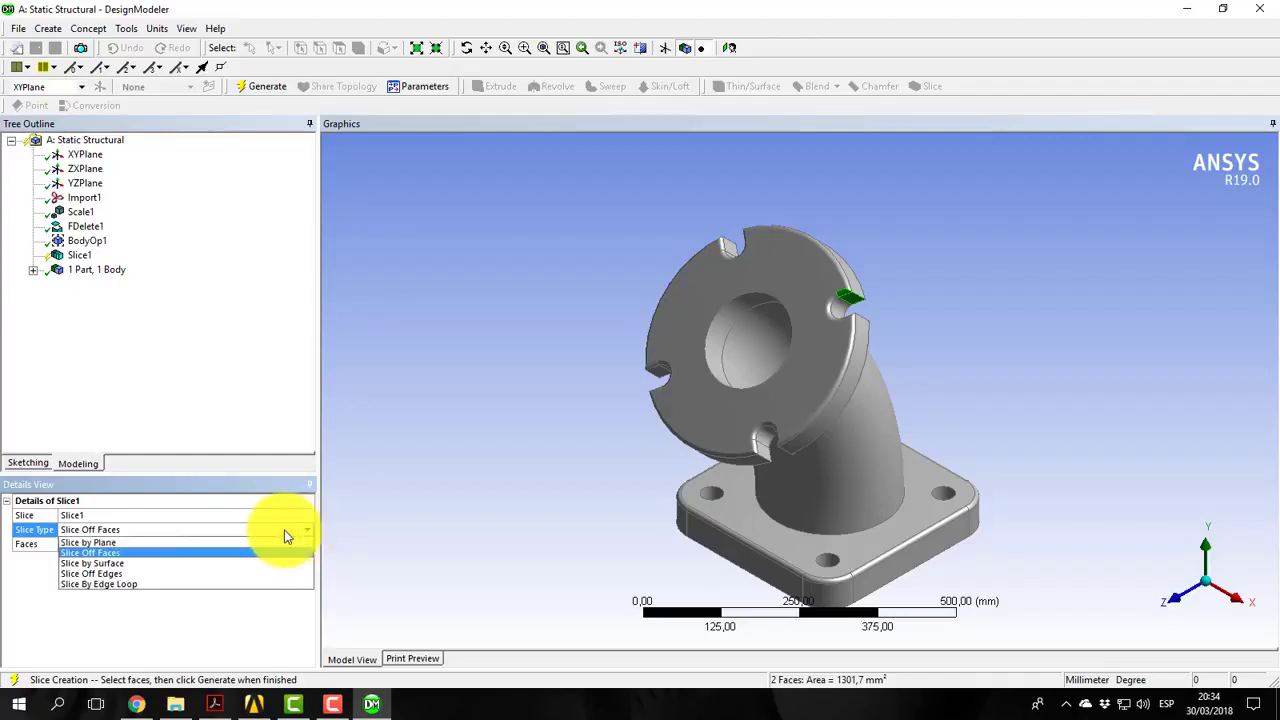
pyautogui.click(116, 565)
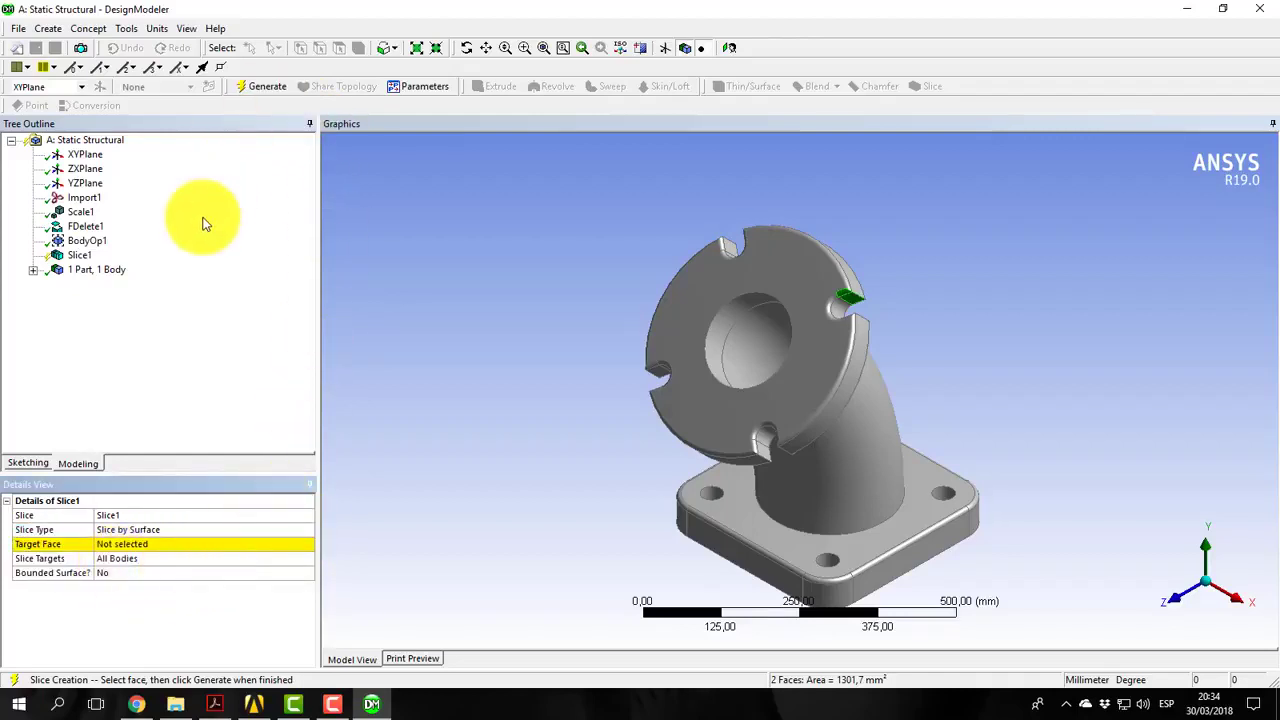
pyautogui.click(143, 544)
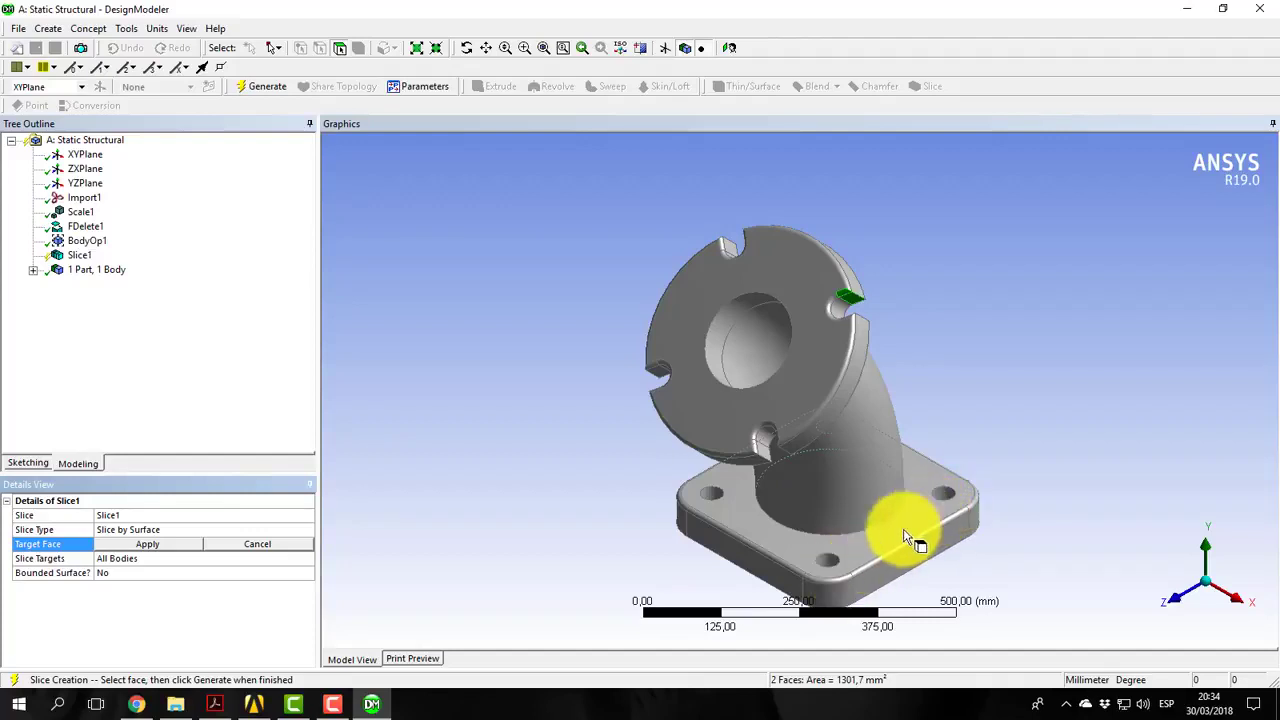
pyautogui.click(790, 551)
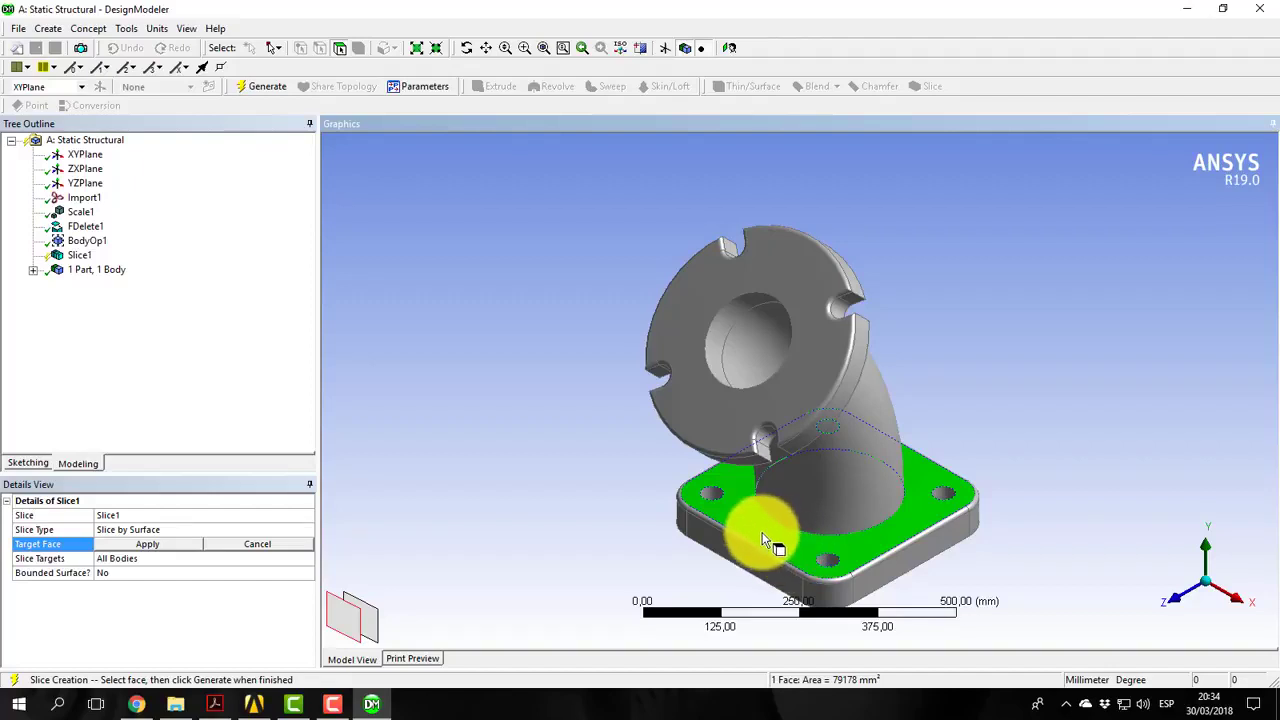
pyautogui.click(185, 544)
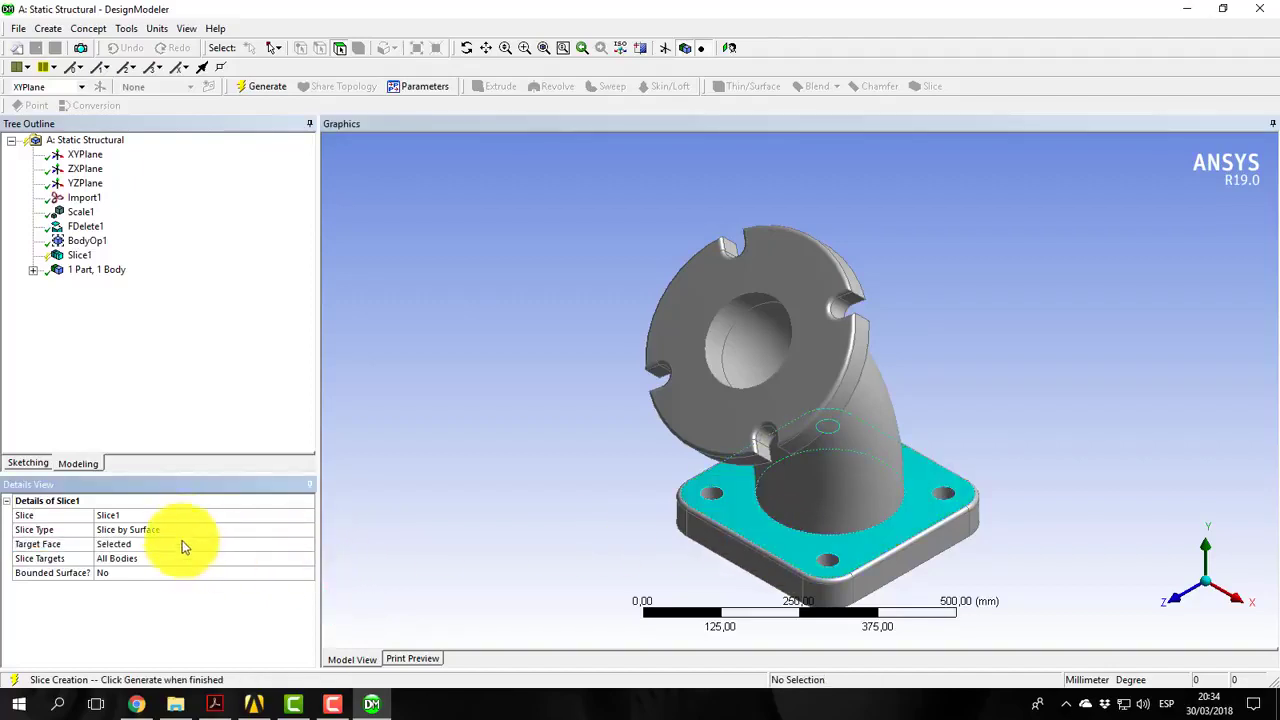
pyautogui.click(266, 88)
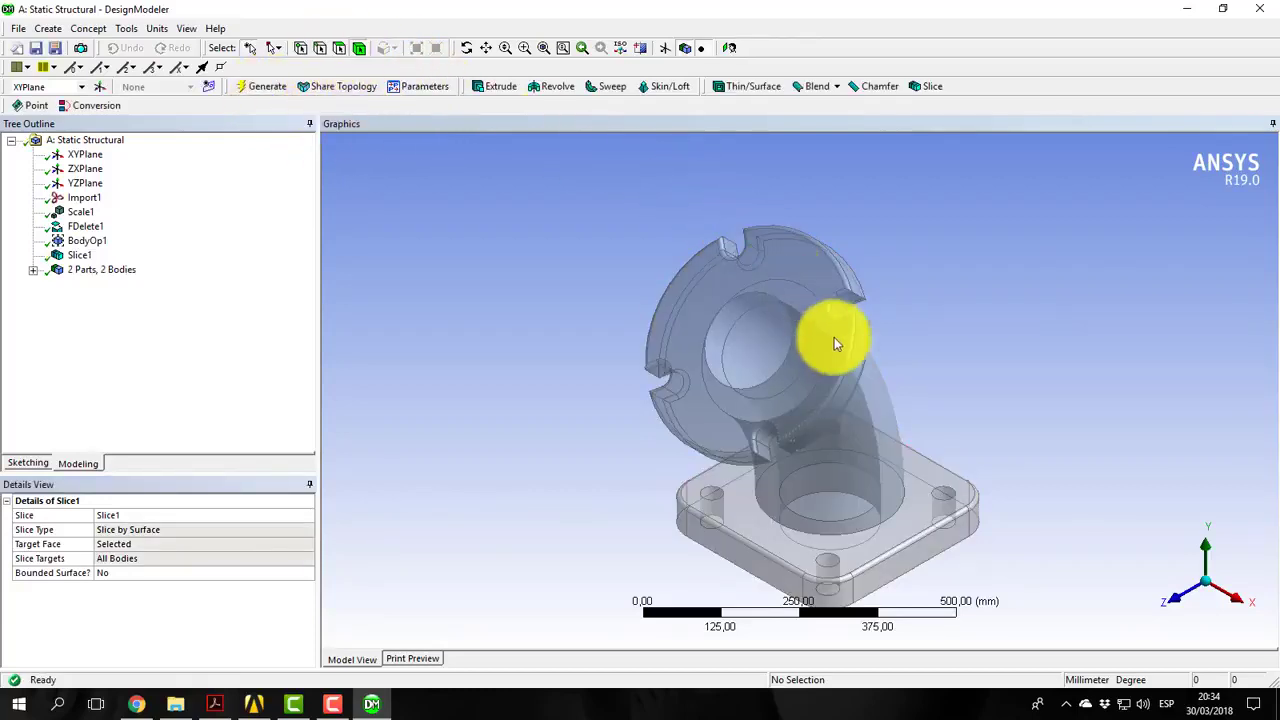
# Slice only the combined pipe and upper-flange body by surface, using the upper flange's back face as the target, and generate it
pyautogui.click(790, 561)
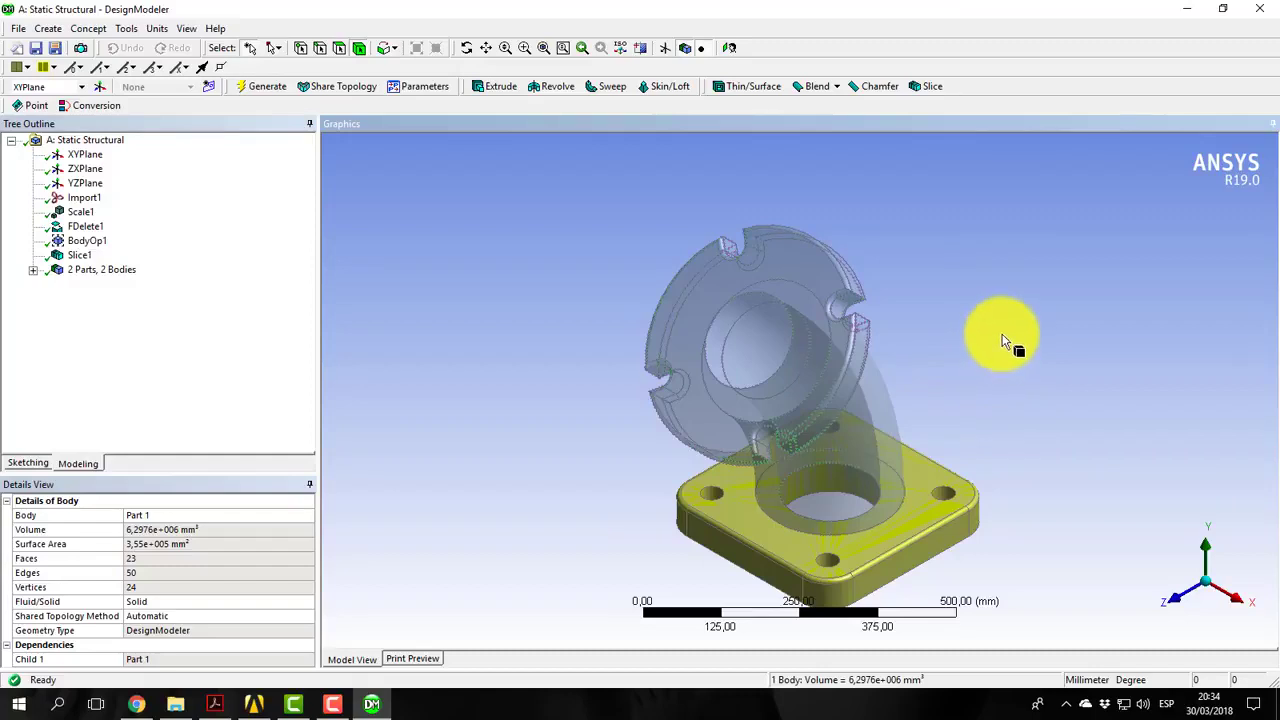
pyautogui.click(1005, 340)
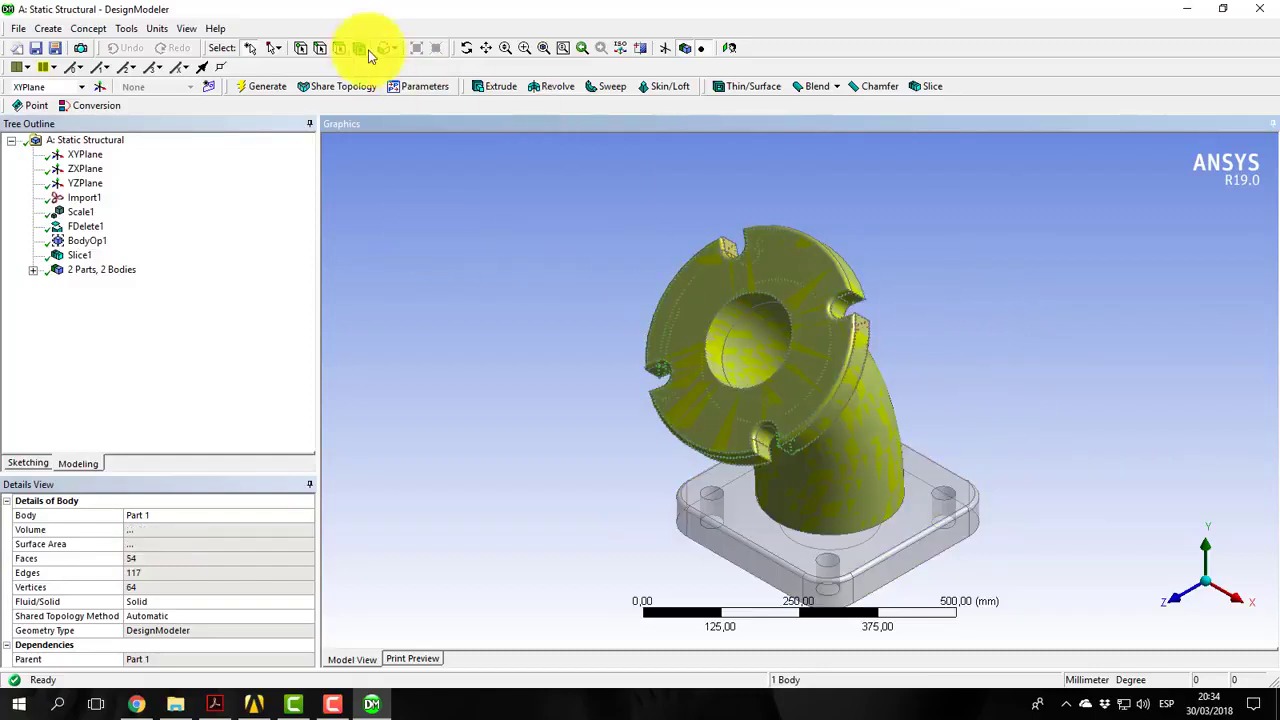
pyautogui.click(467, 48)
pyautogui.moveTo(958, 413); pyautogui.dragTo(709, 417)
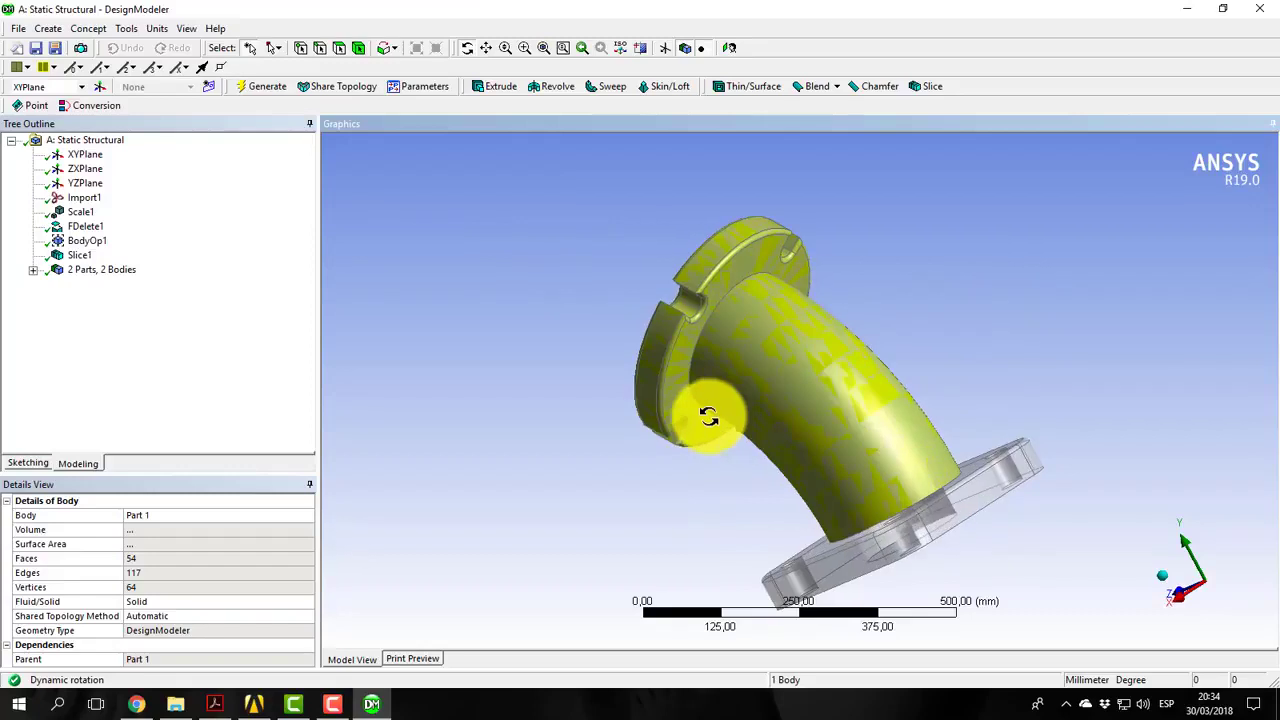
pyautogui.click(48, 28)
pyautogui.click(79, 292)
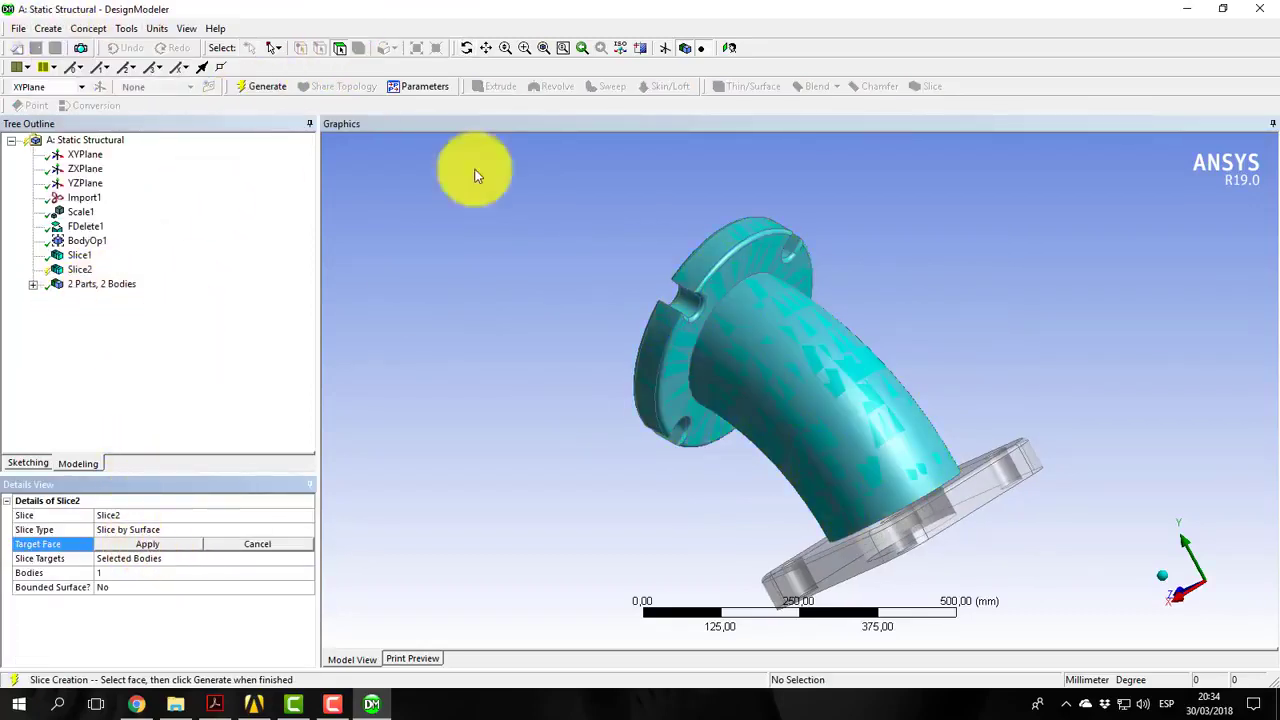
pyautogui.click(677, 364)
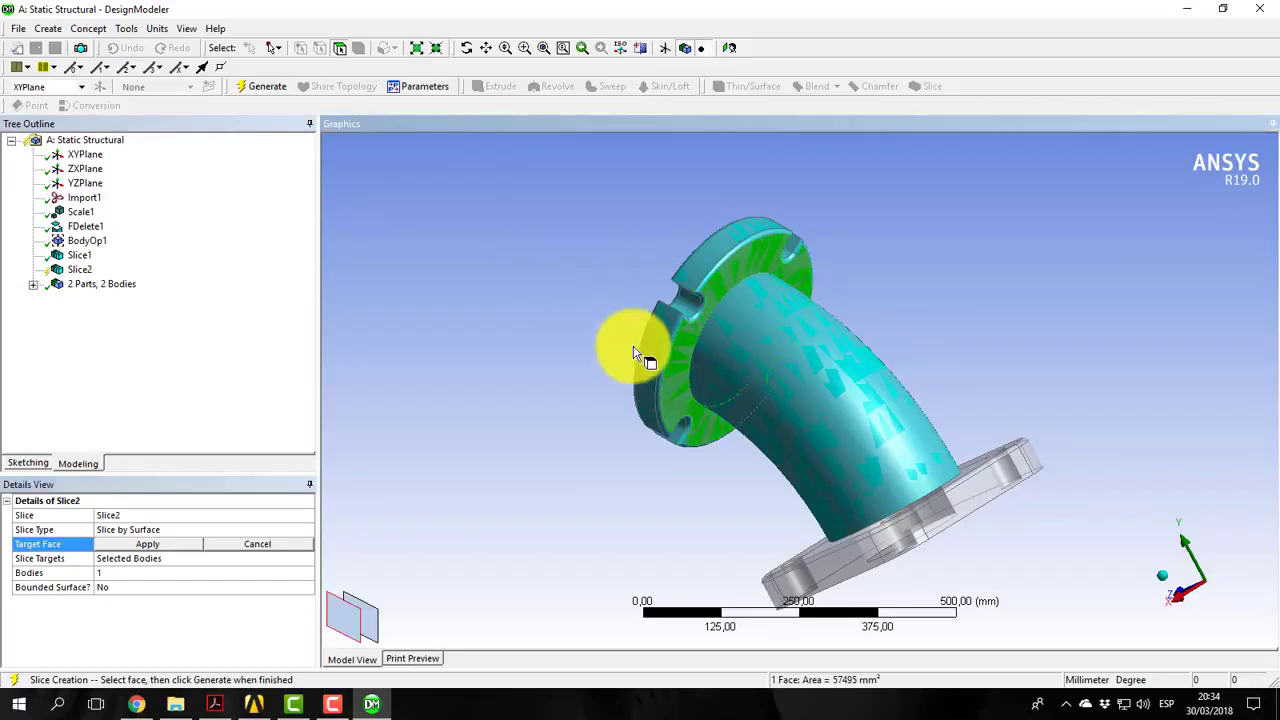
pyautogui.click(171, 544)
pyautogui.click(258, 87)
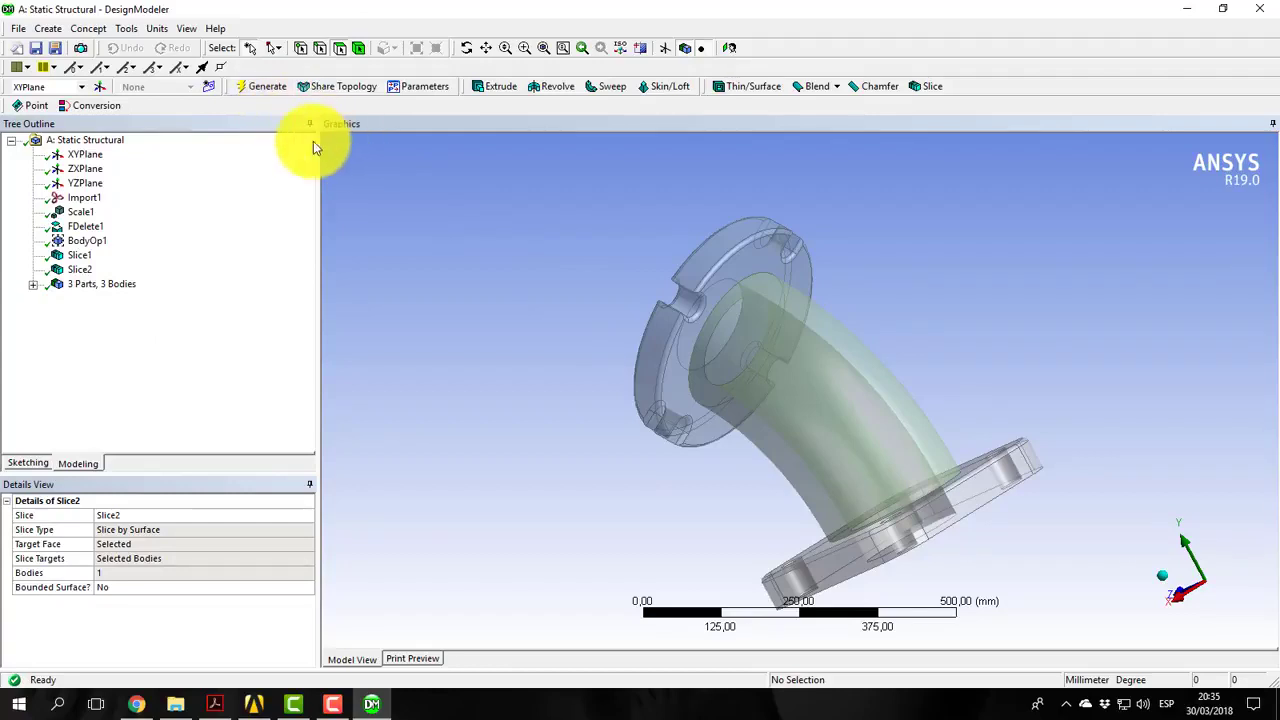
# Check the sliced upper flange, pipe and base flange bodies one by one in the isometric view
pyautogui.click(1166, 582)
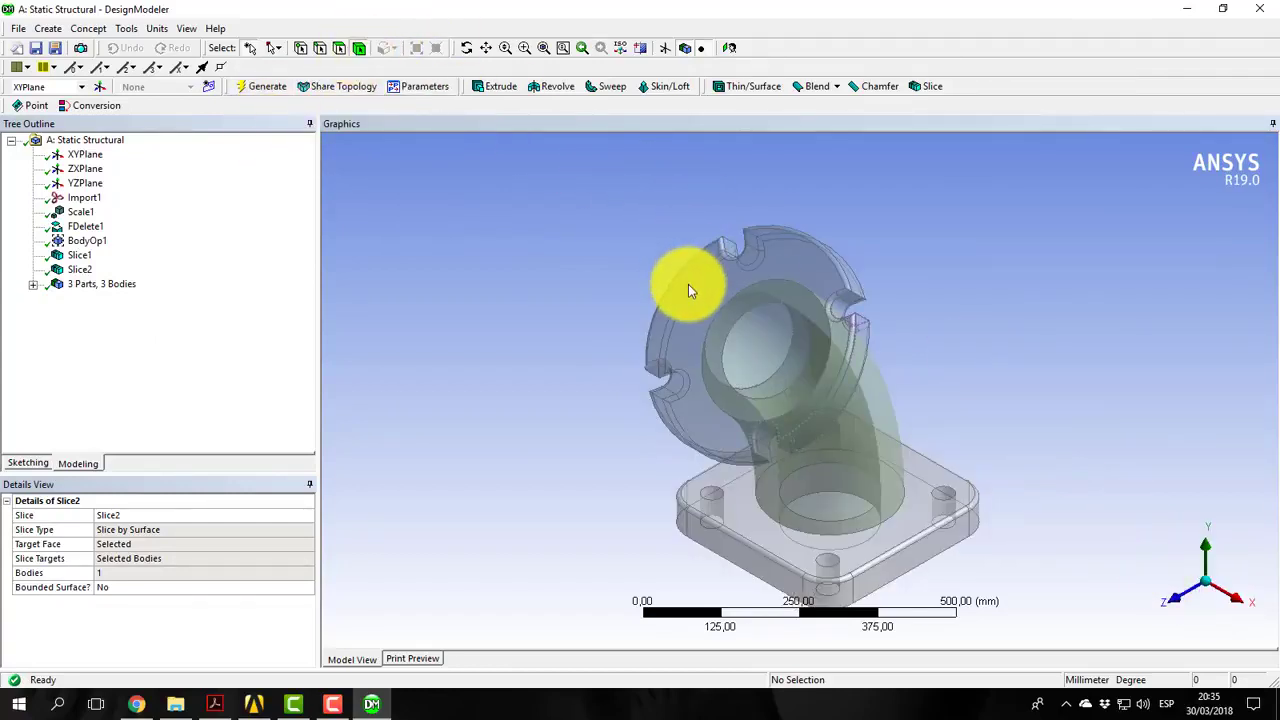
pyautogui.click(697, 308)
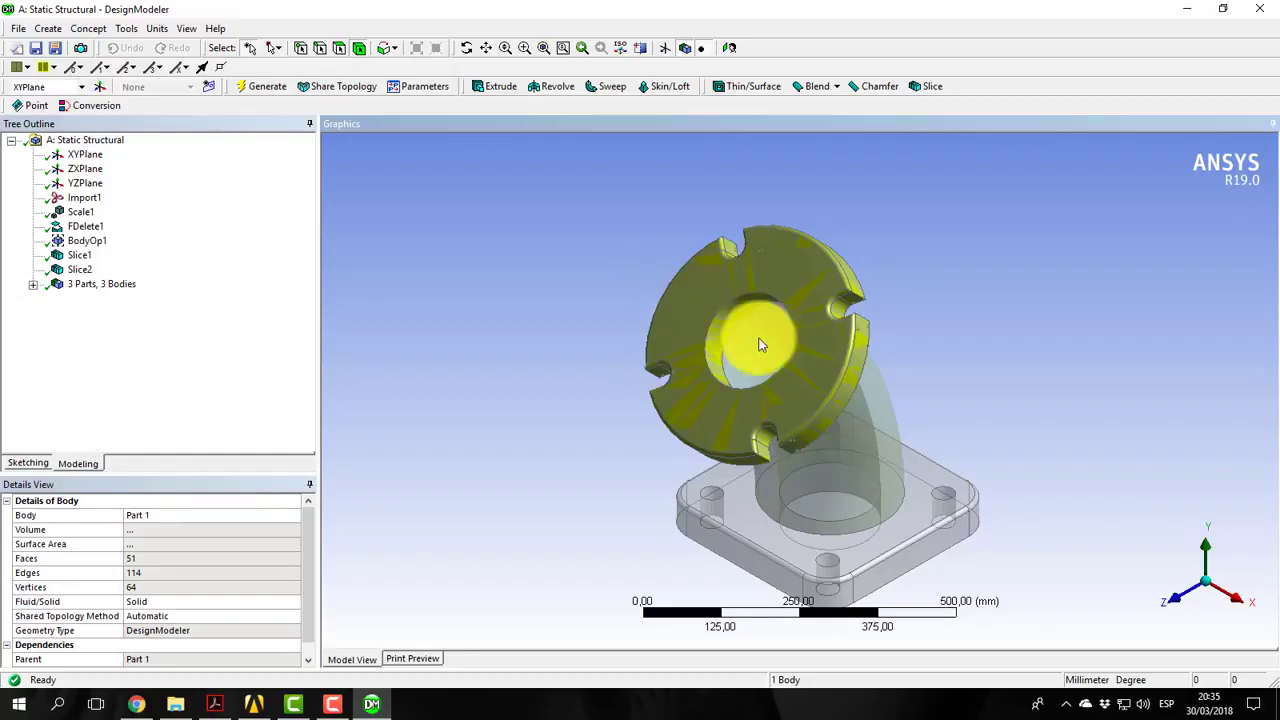
pyautogui.click(900, 529)
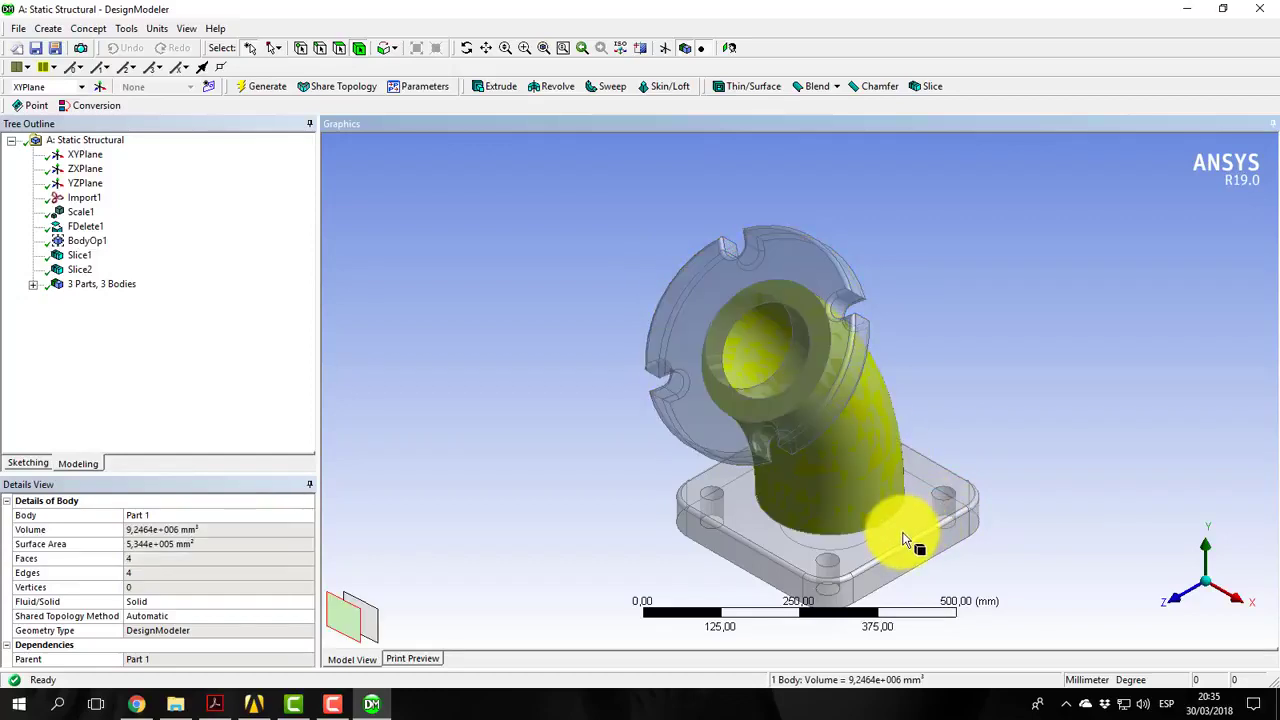
pyautogui.click(904, 534)
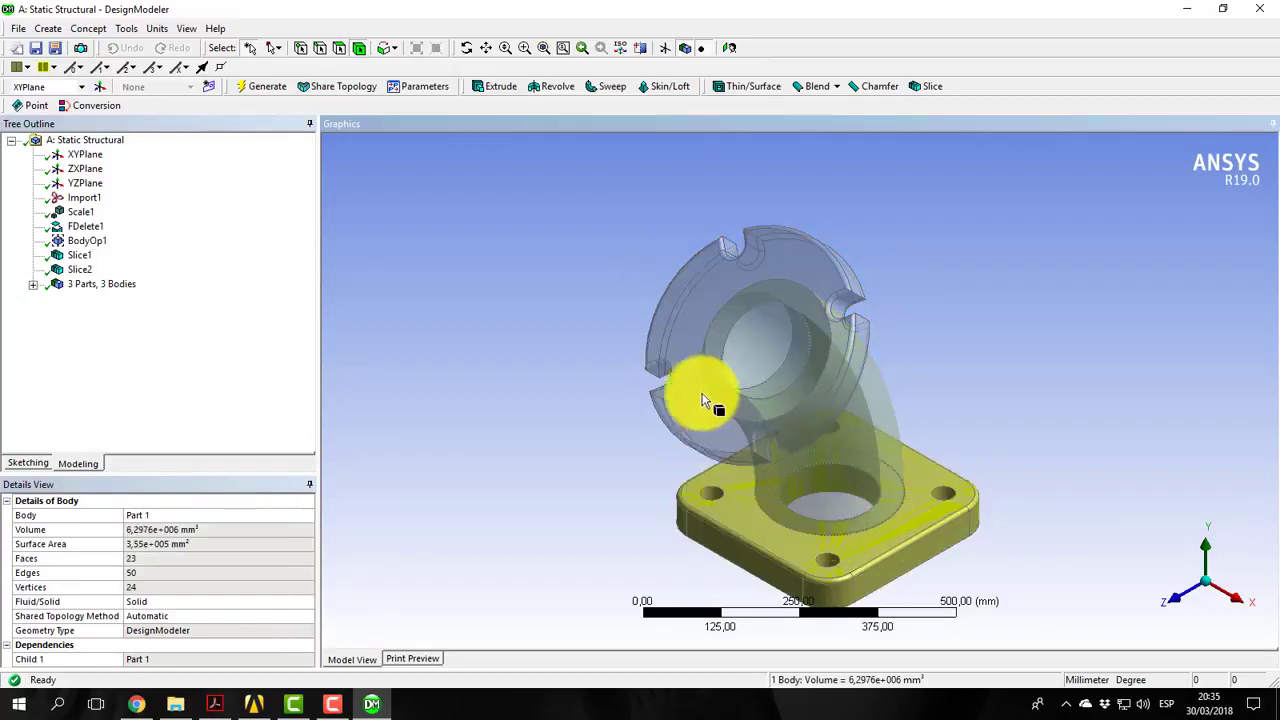
# Slice only the upper flange body by surface, using the pipe's outer curved face as the target face, and generate it
pyautogui.click(690, 290)
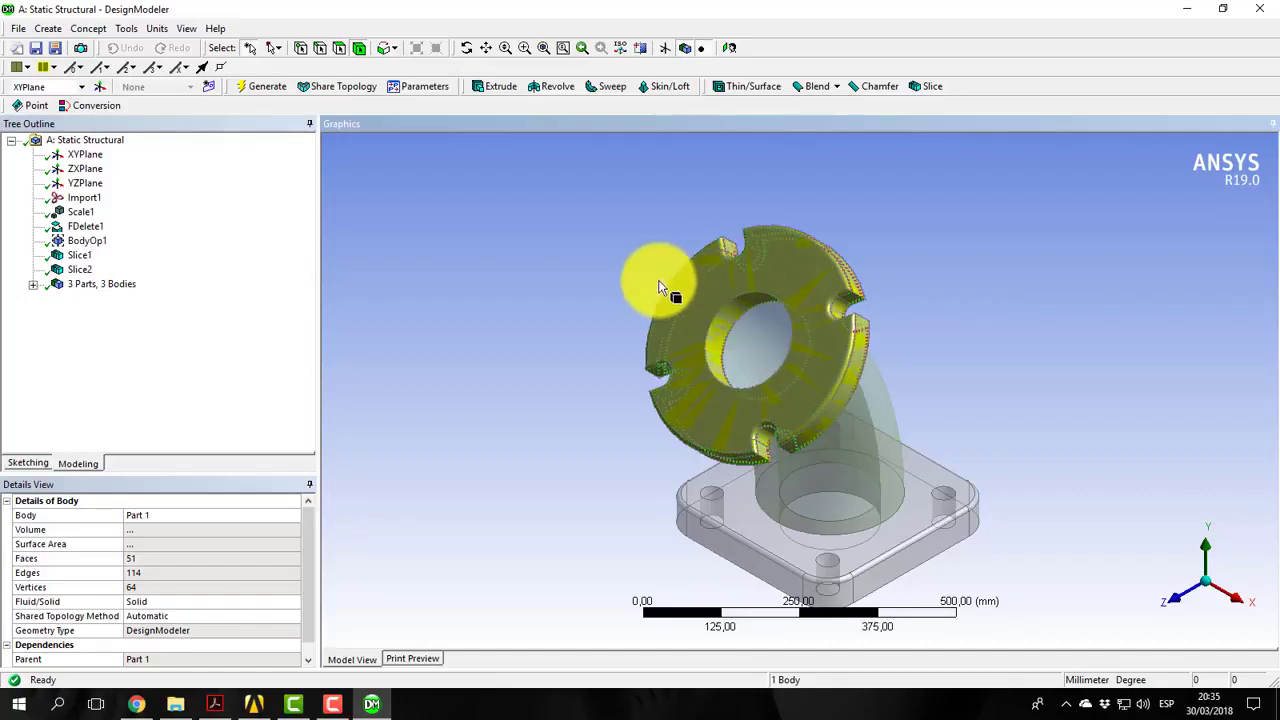
pyautogui.click(50, 28)
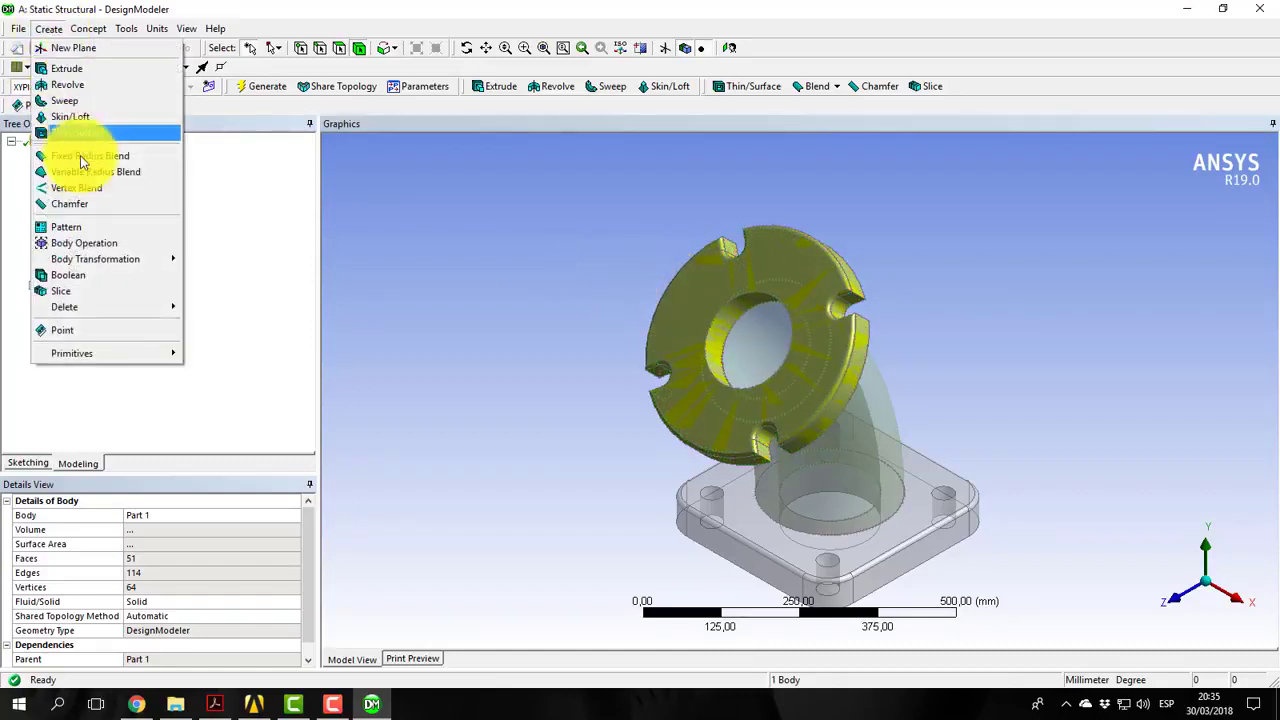
pyautogui.click(84, 291)
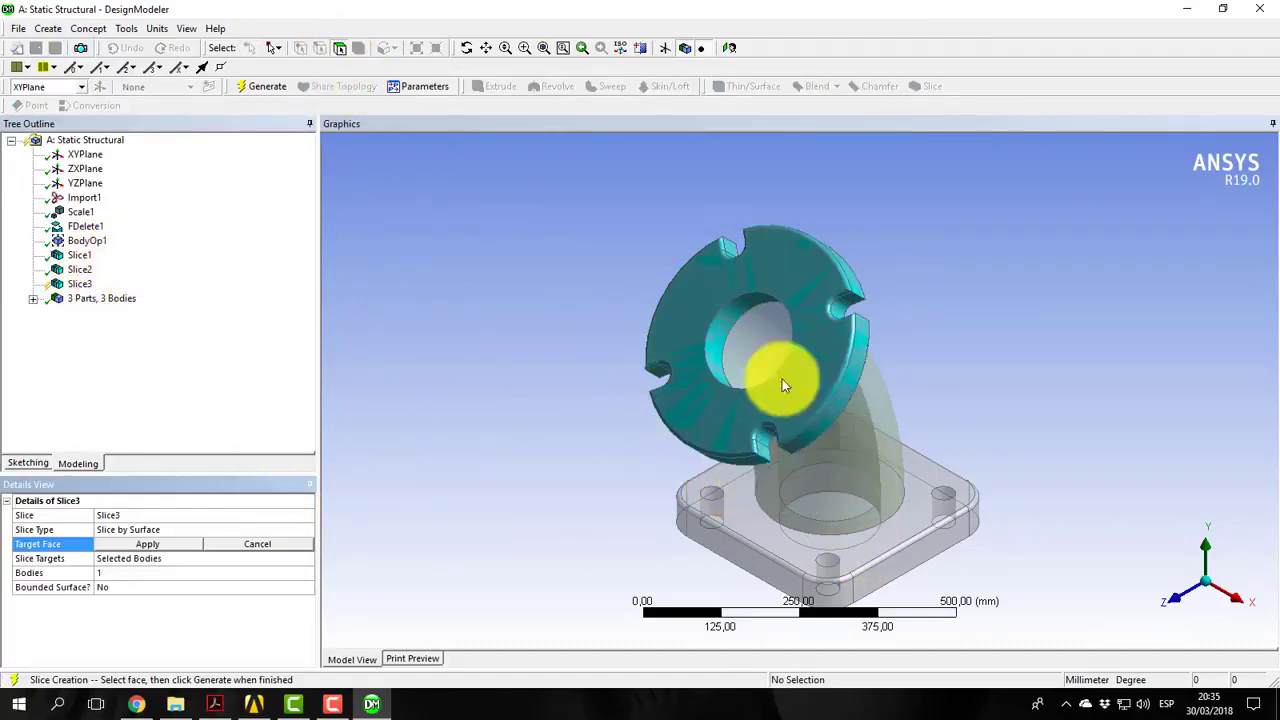
pyautogui.click(869, 441)
pyautogui.click(776, 428)
pyautogui.click(855, 438)
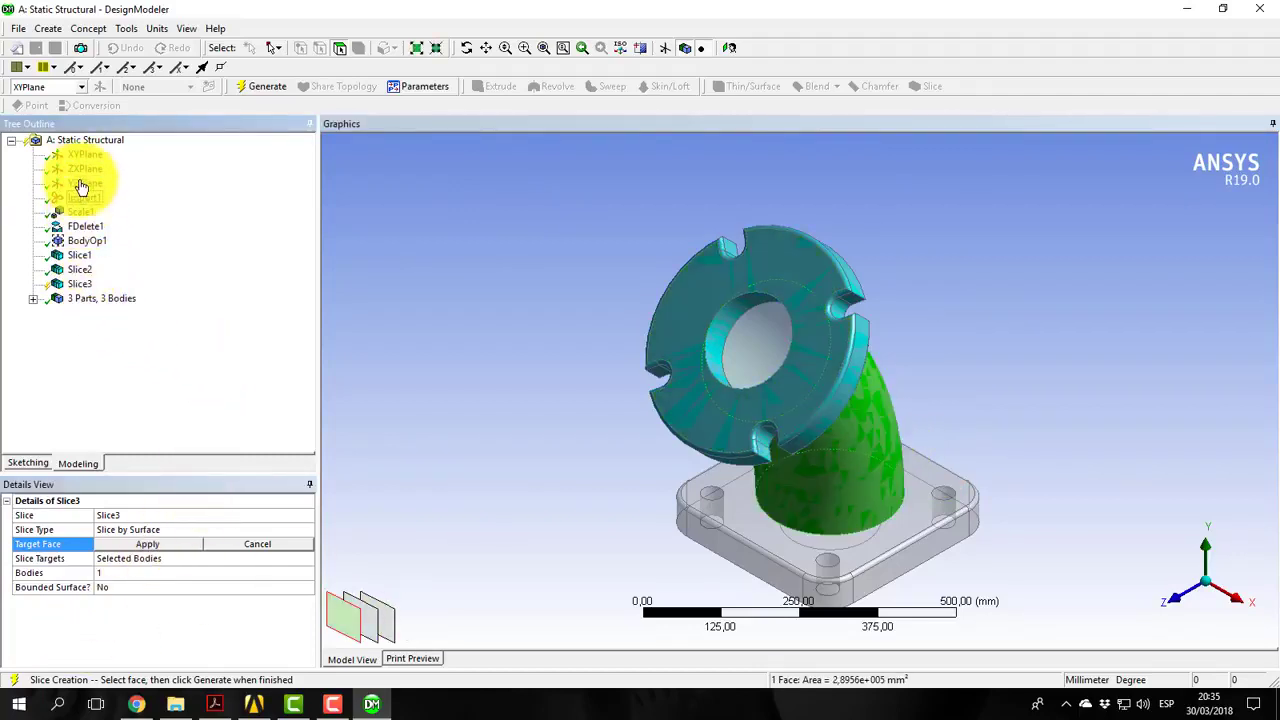
pyautogui.click(88, 241)
pyautogui.click(872, 458)
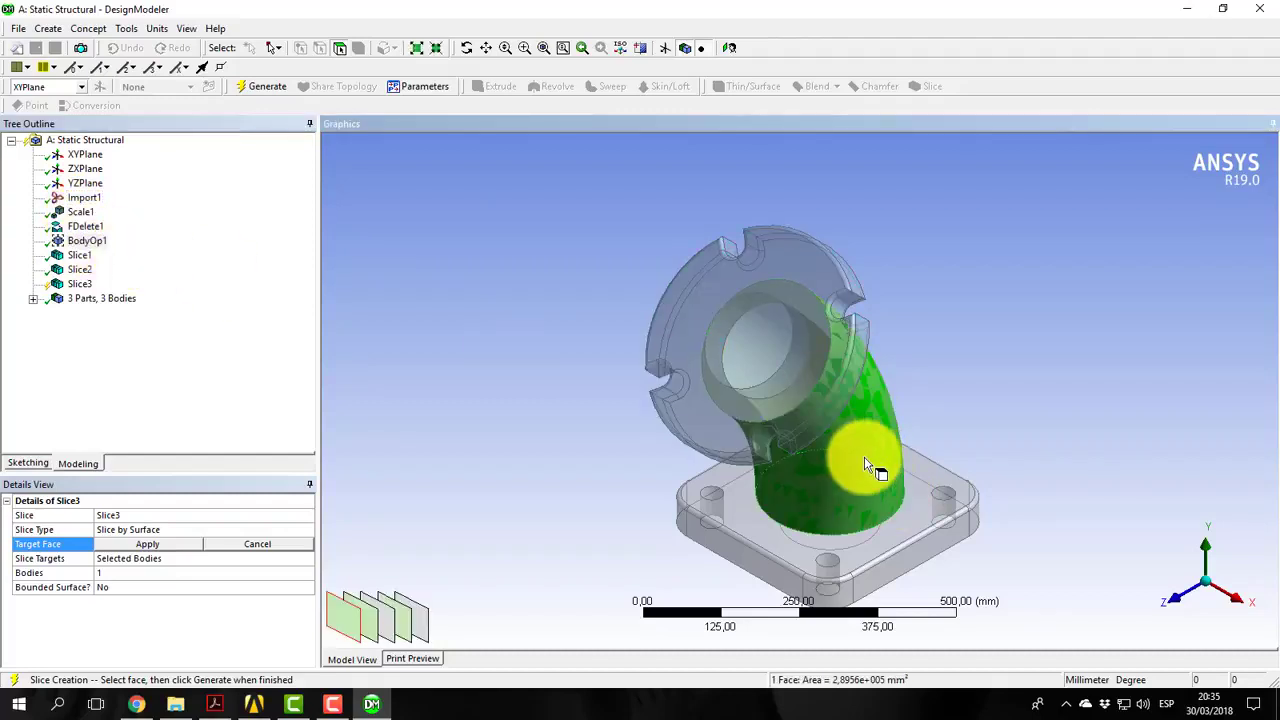
pyautogui.click(149, 544)
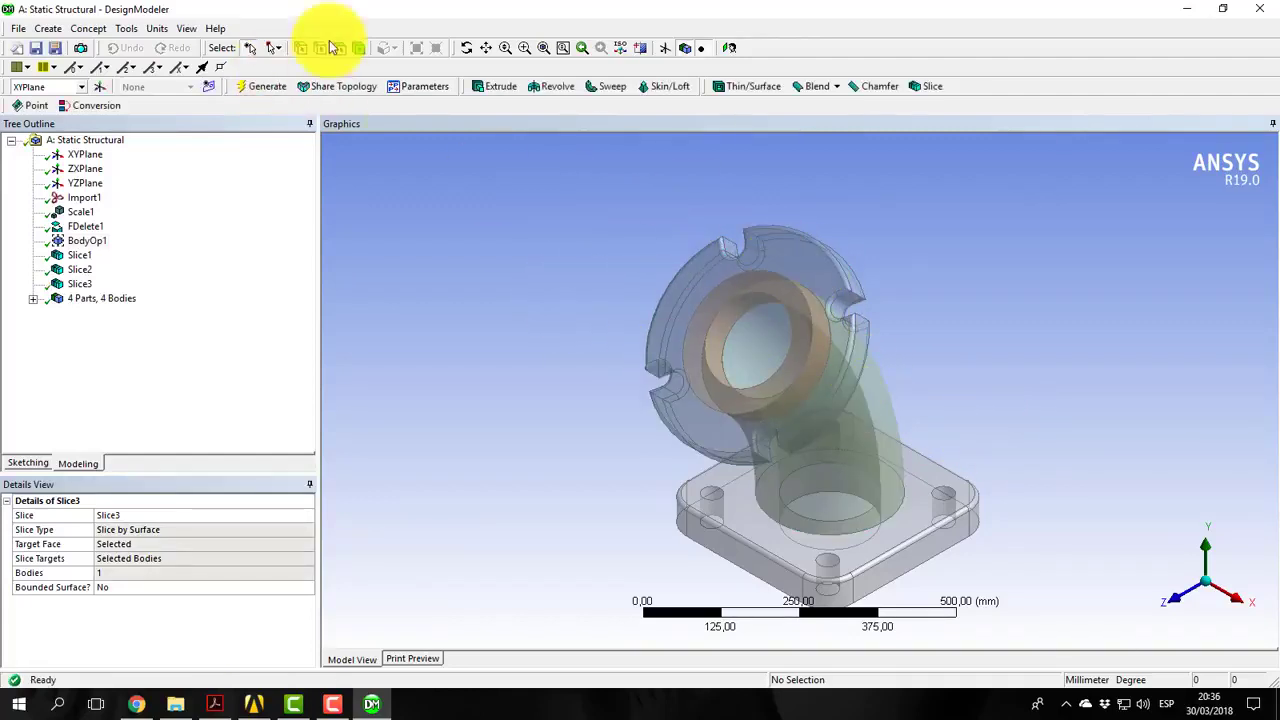
# Slice all bodies by surface with the pipe's outer curved face as target, separating the ring inside the base flange, and generate it
pyautogui.click(466, 48)
pyautogui.moveTo(943, 414); pyautogui.dragTo(821, 379)
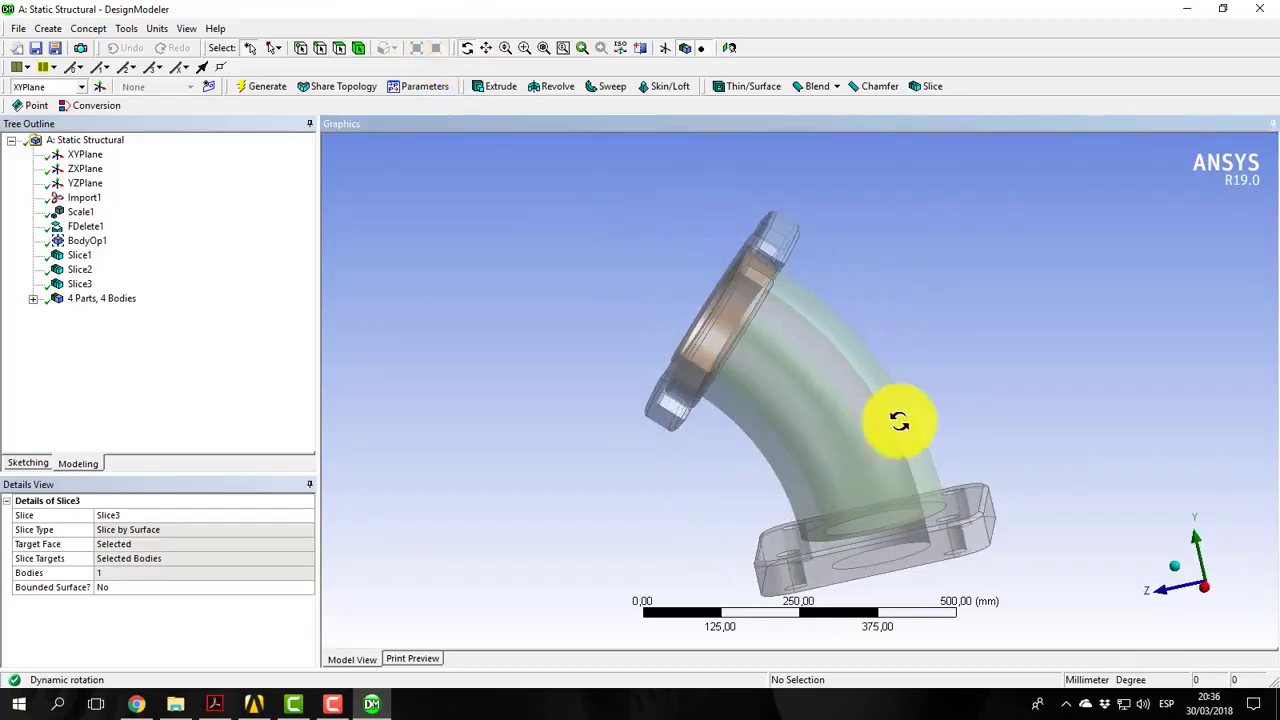
pyautogui.moveTo(897, 423); pyautogui.dragTo(975, 472)
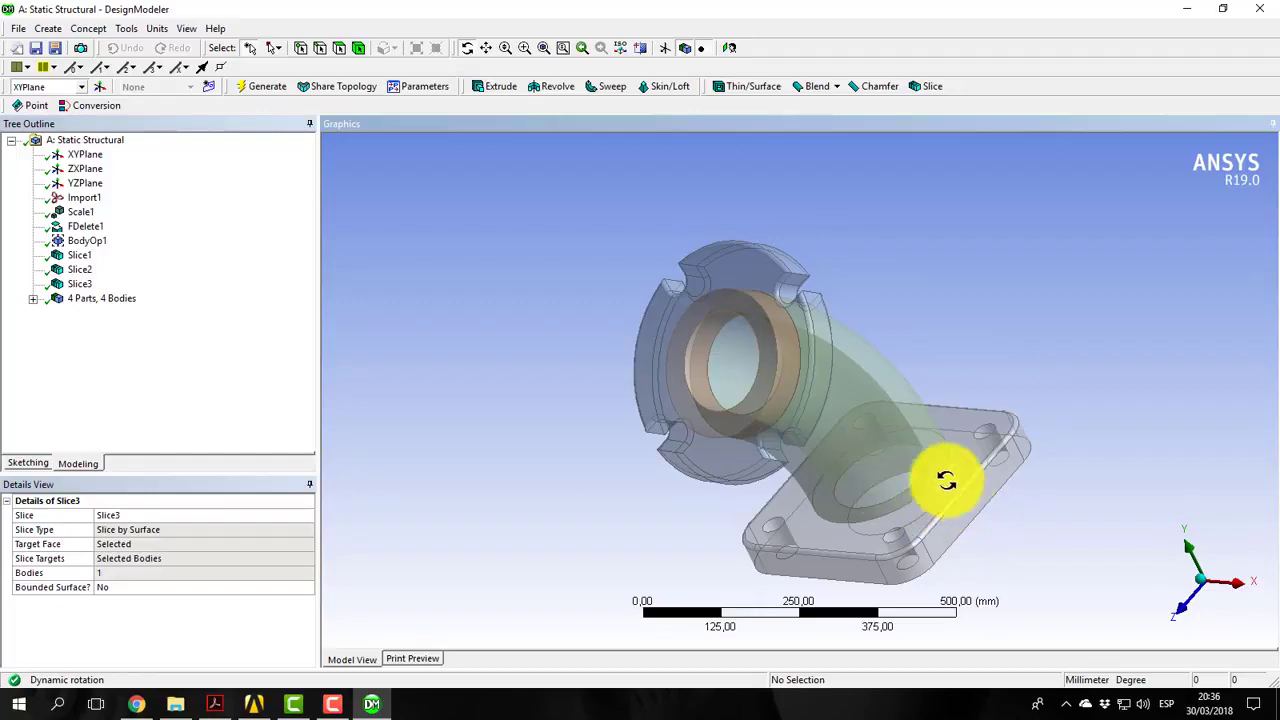
pyautogui.click(50, 29)
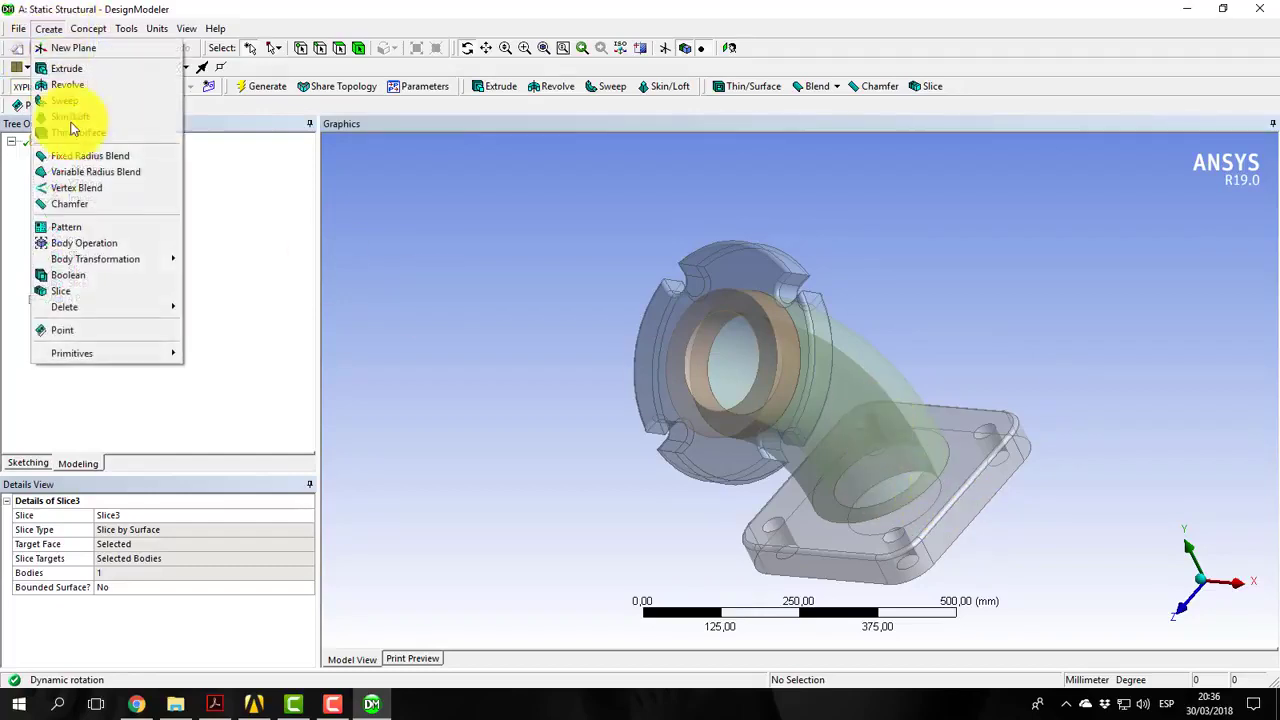
pyautogui.click(88, 291)
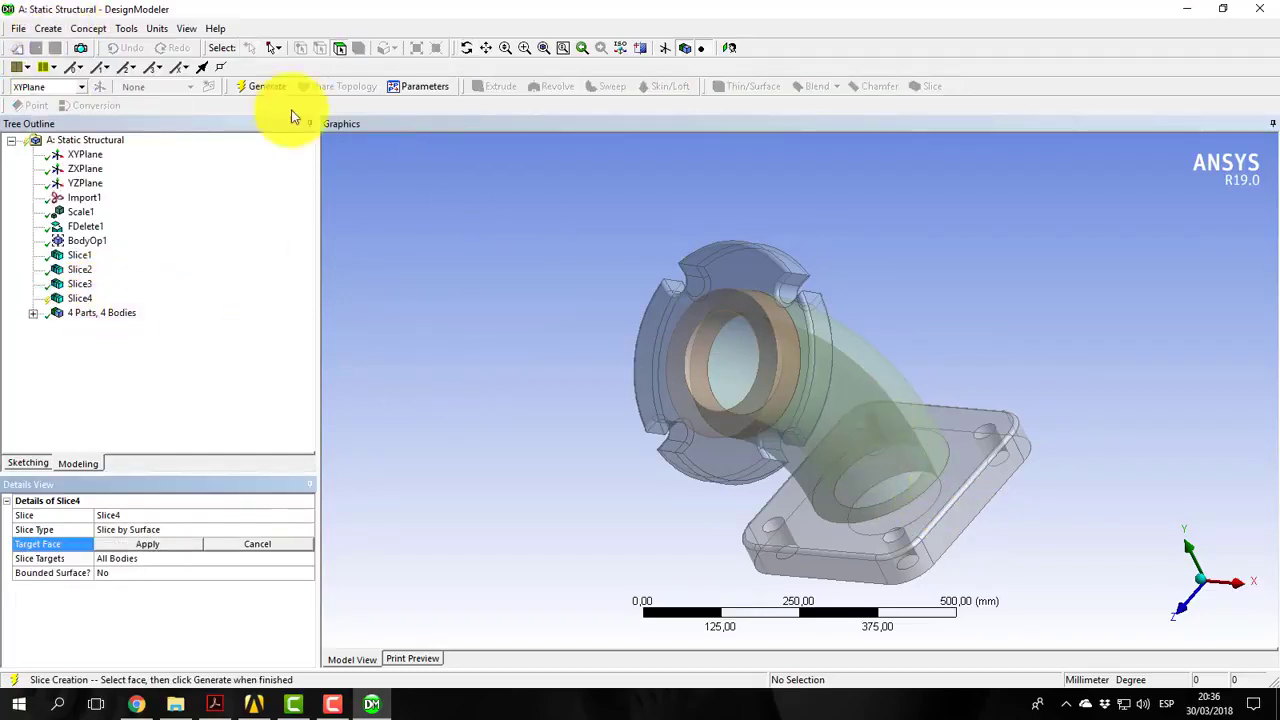
pyautogui.click(877, 396)
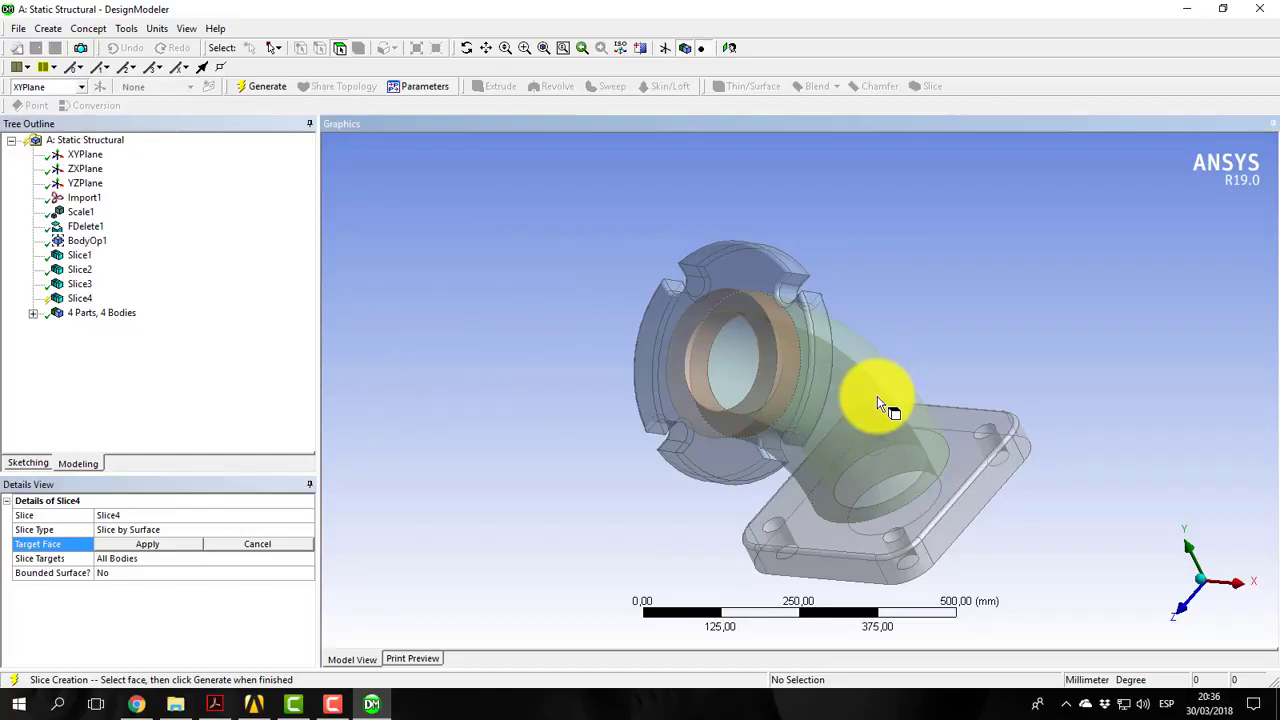
pyautogui.click(148, 544)
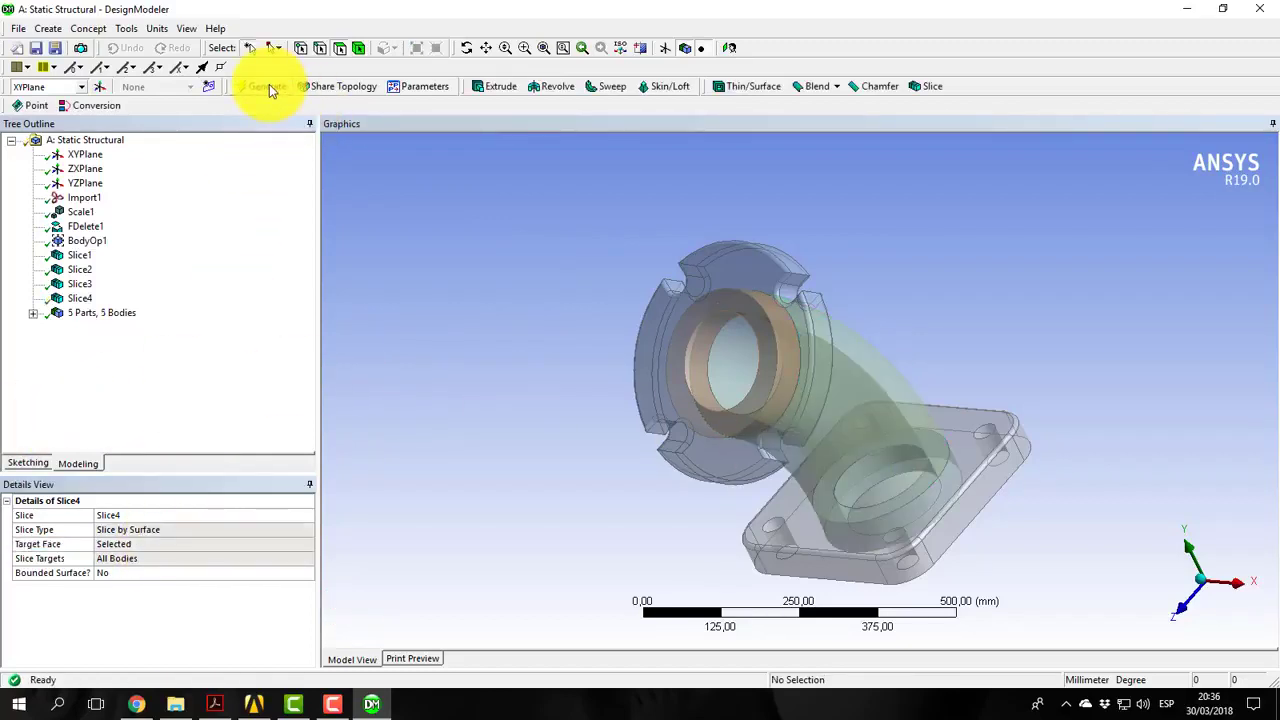
# Hide the outer upper flange body and the outer base flange body, leaving the pipe and its two end rings displayed
pyautogui.click(1203, 582)
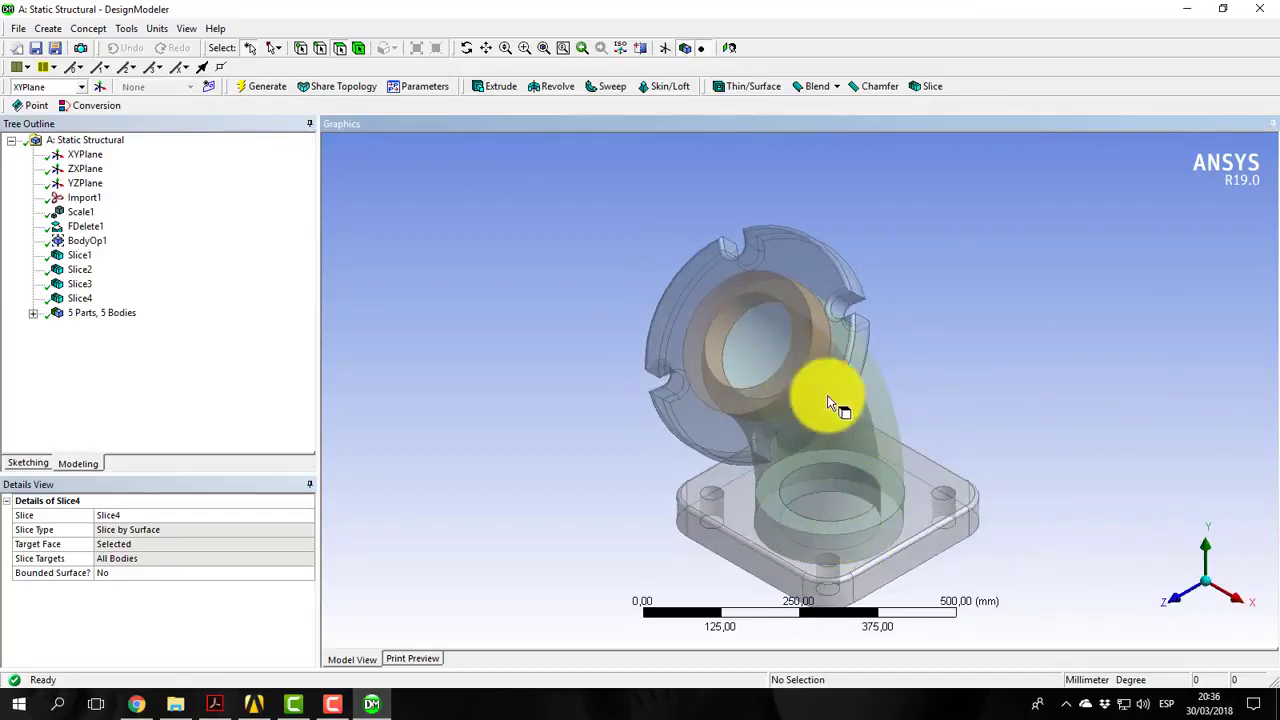
pyautogui.click(359, 48)
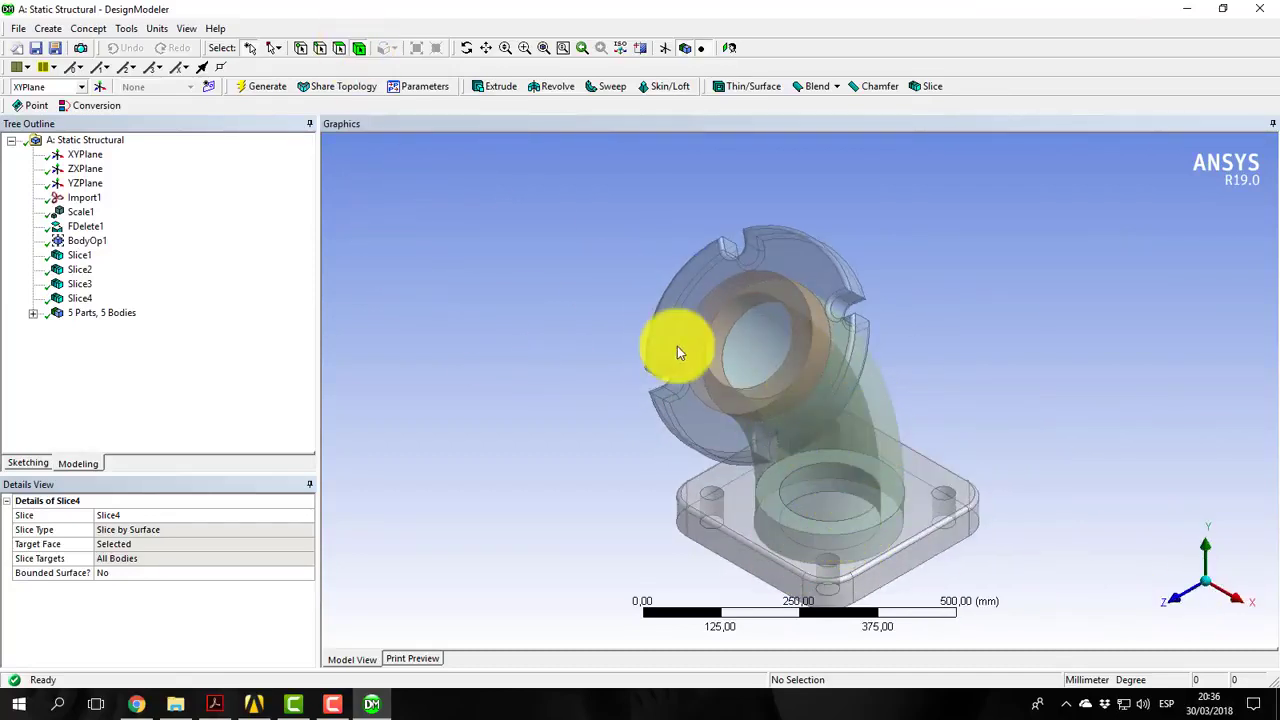
pyautogui.click(707, 431)
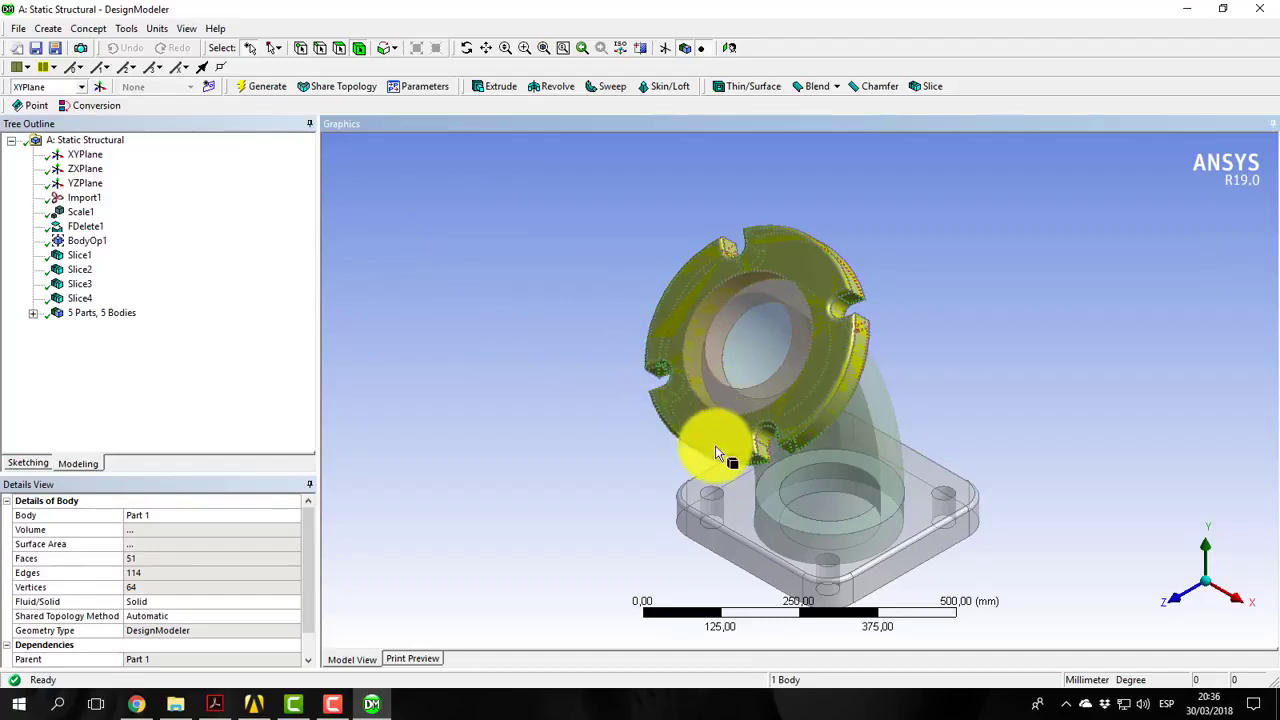
pyautogui.press('F9')
pyautogui.click(874, 474)
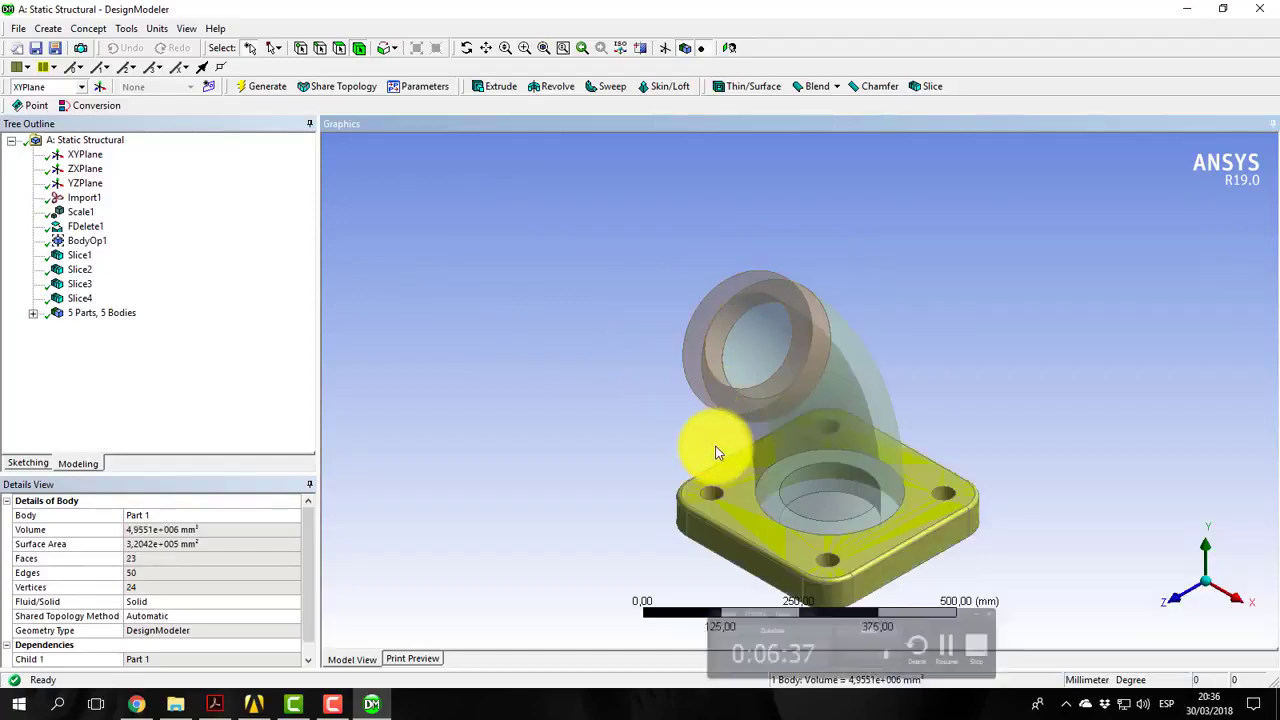
pyautogui.press('F9')
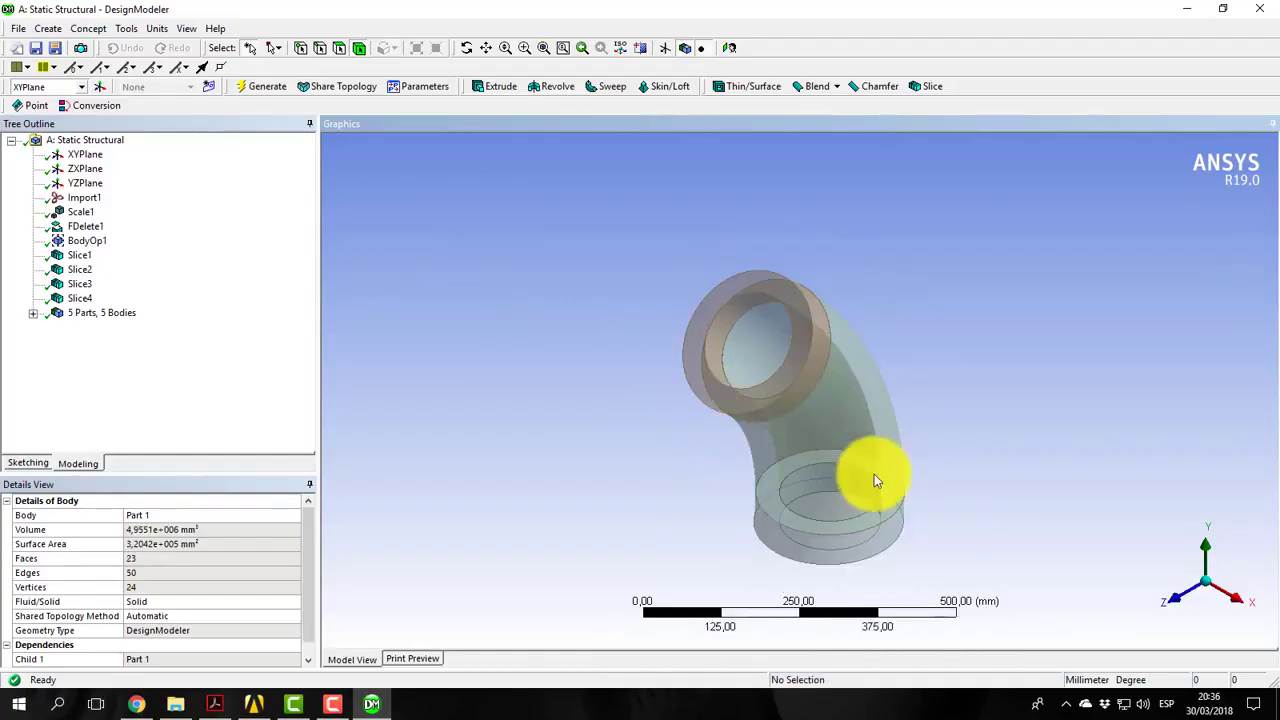
# Check the upper ring, base ring and pipe bodies individually and show all hidden bodies again
pyautogui.click(795, 375)
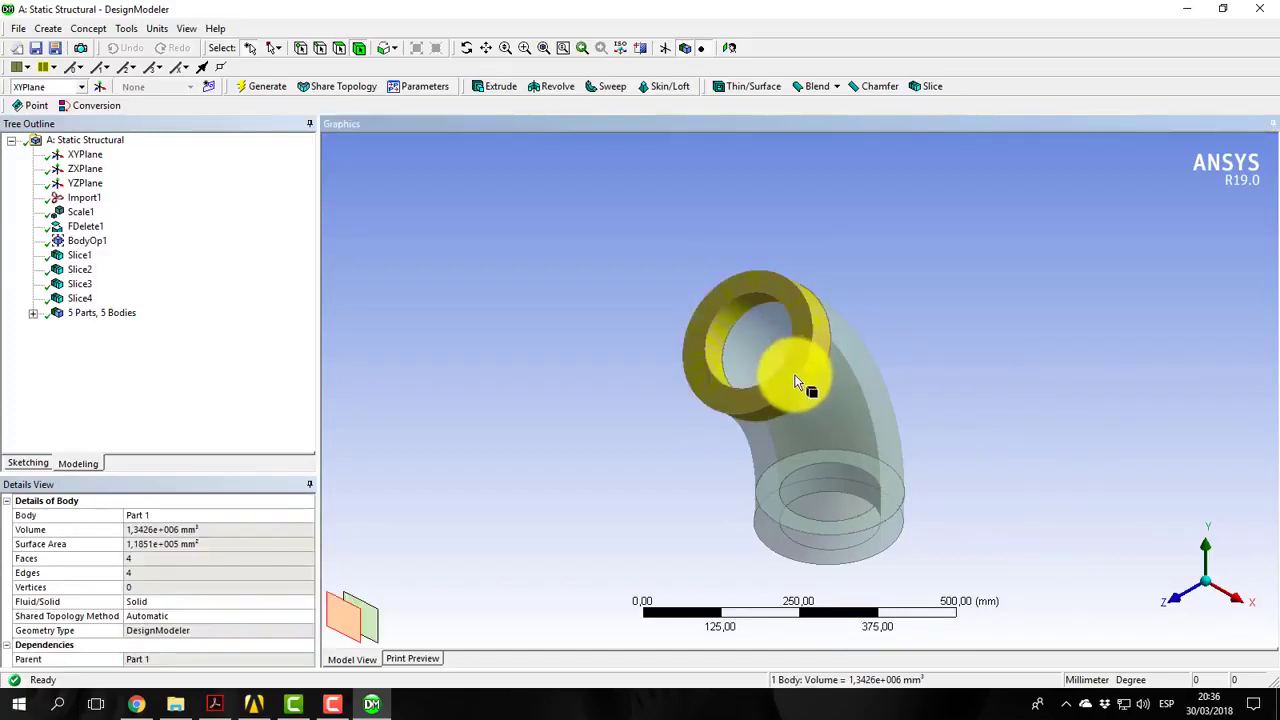
pyautogui.click(864, 529)
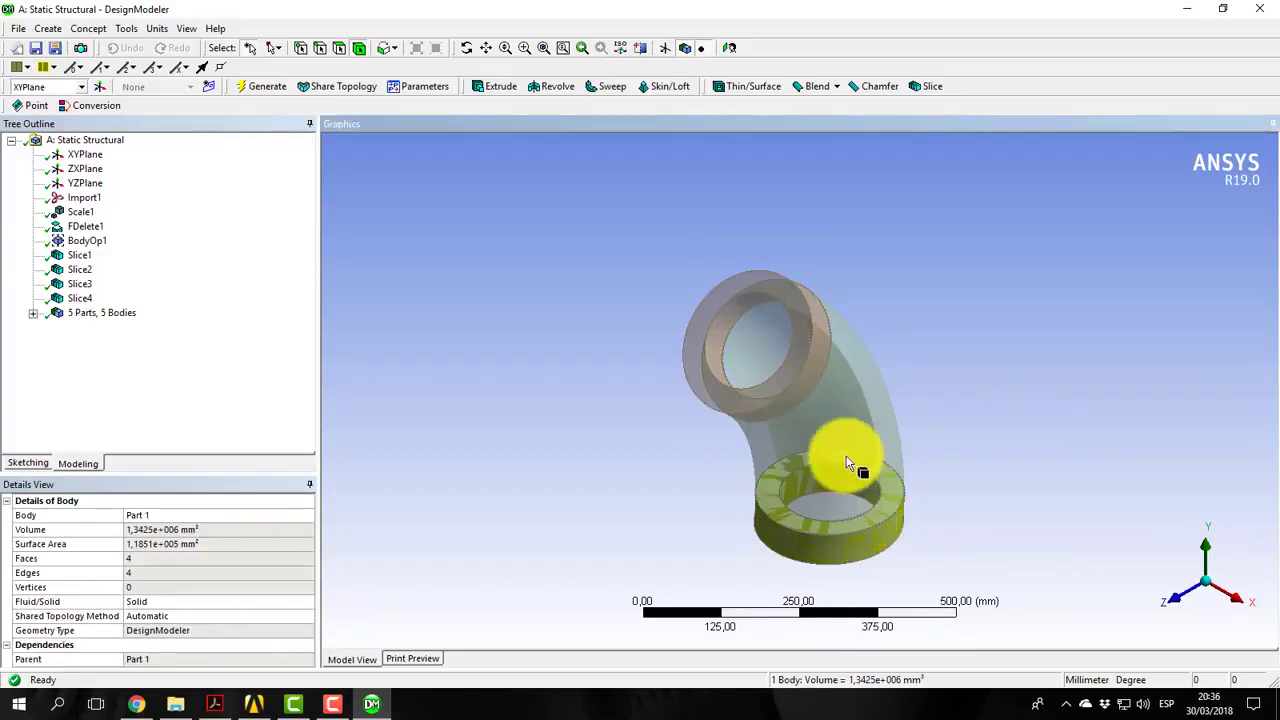
pyautogui.click(846, 464)
pyautogui.click(843, 543)
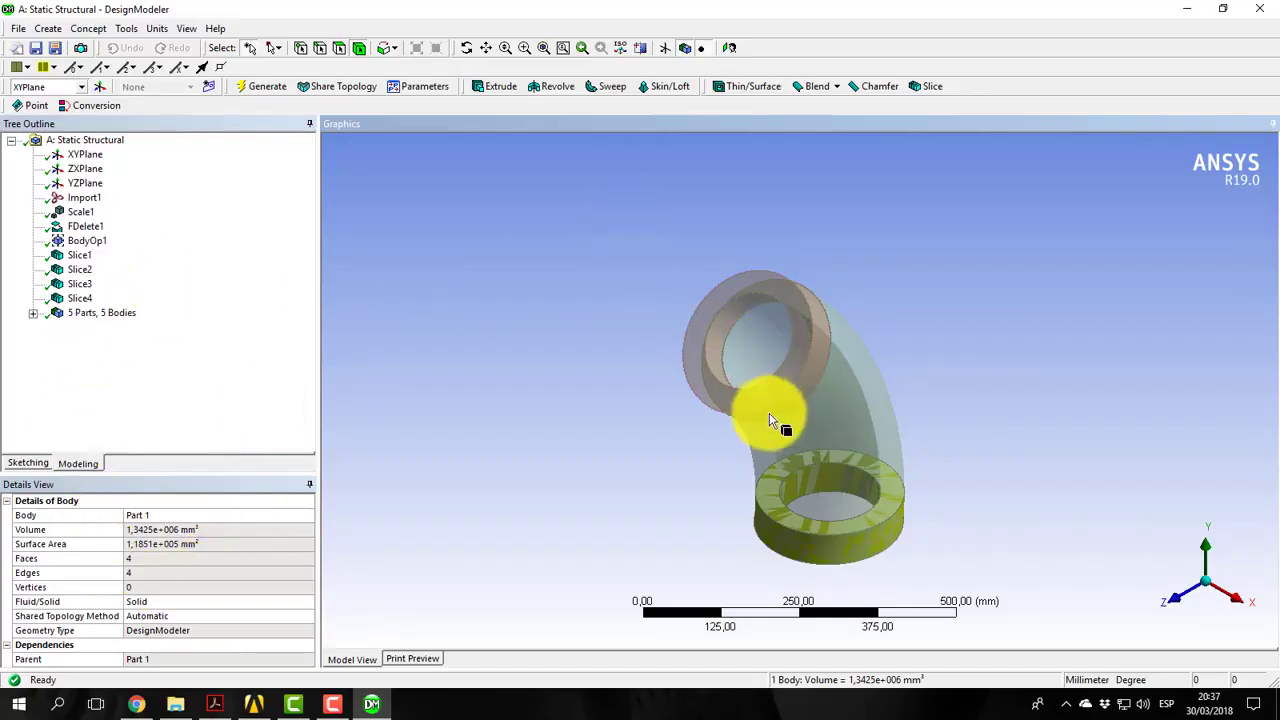
pyautogui.rightClick(810, 442)
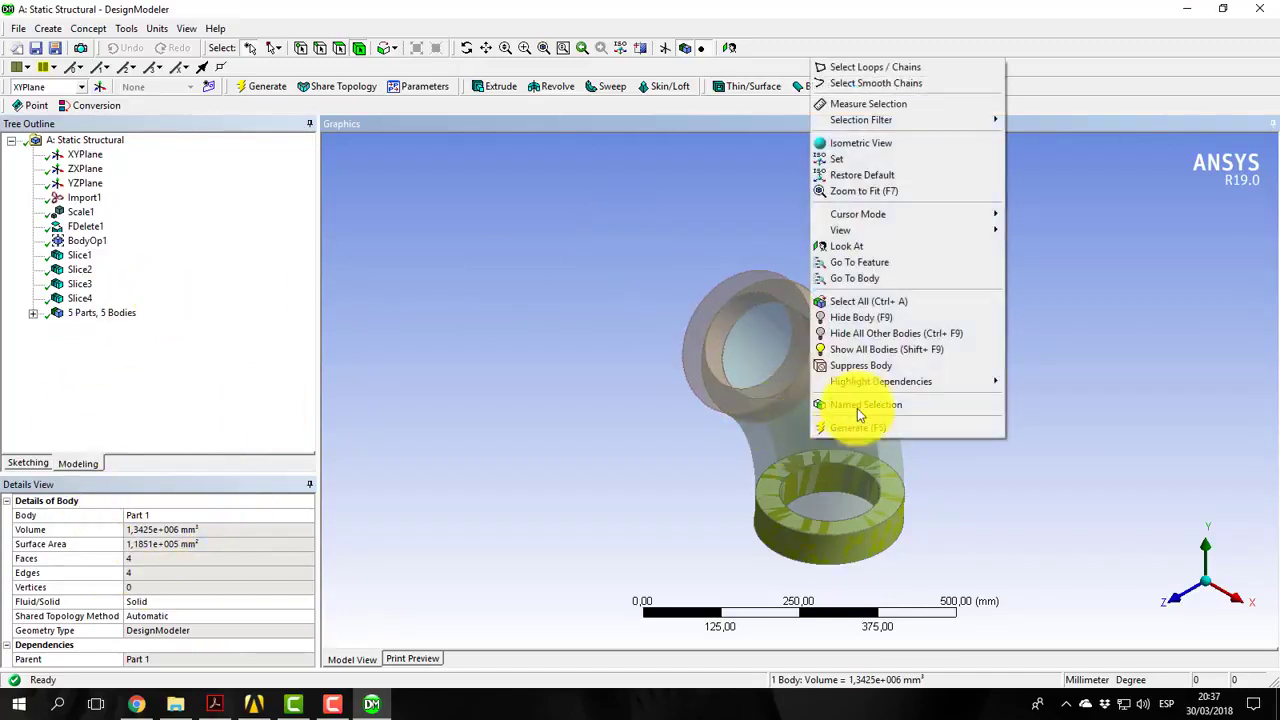
pyautogui.click(863, 349)
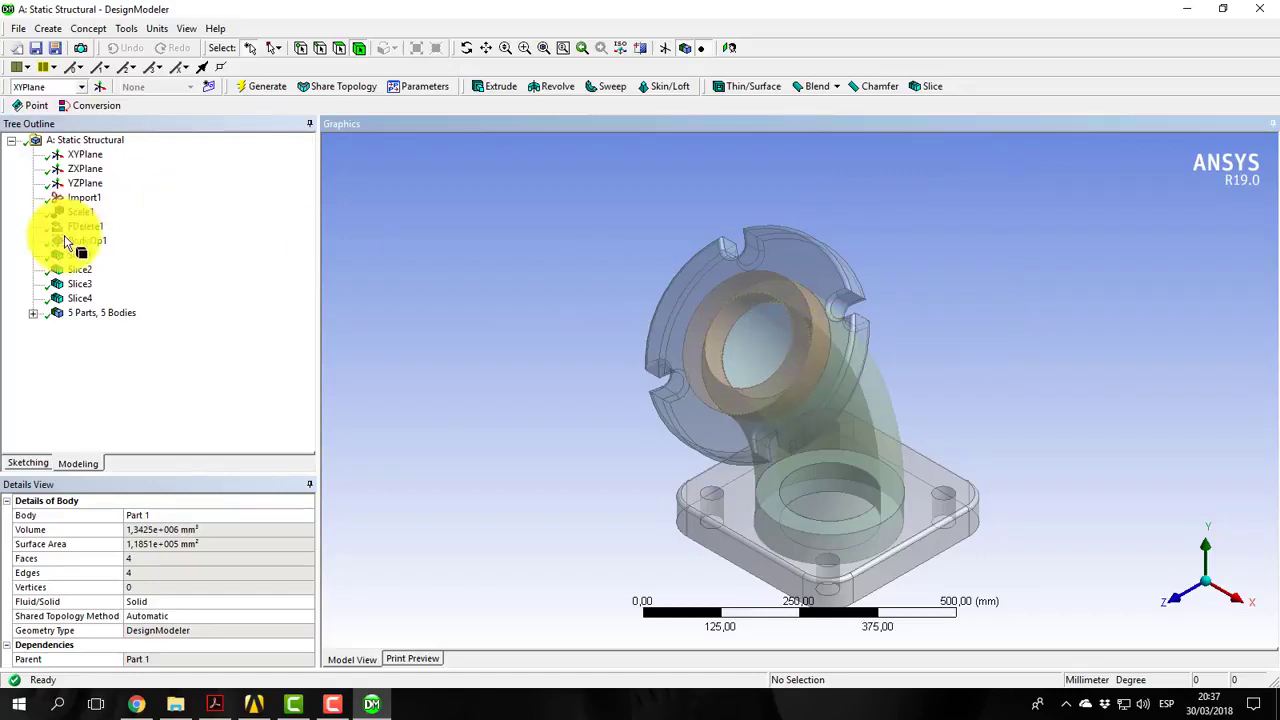
# Form a new single part from all five solid bodies of the elbow
pyautogui.click(34, 314)
pyautogui.click(104, 330)
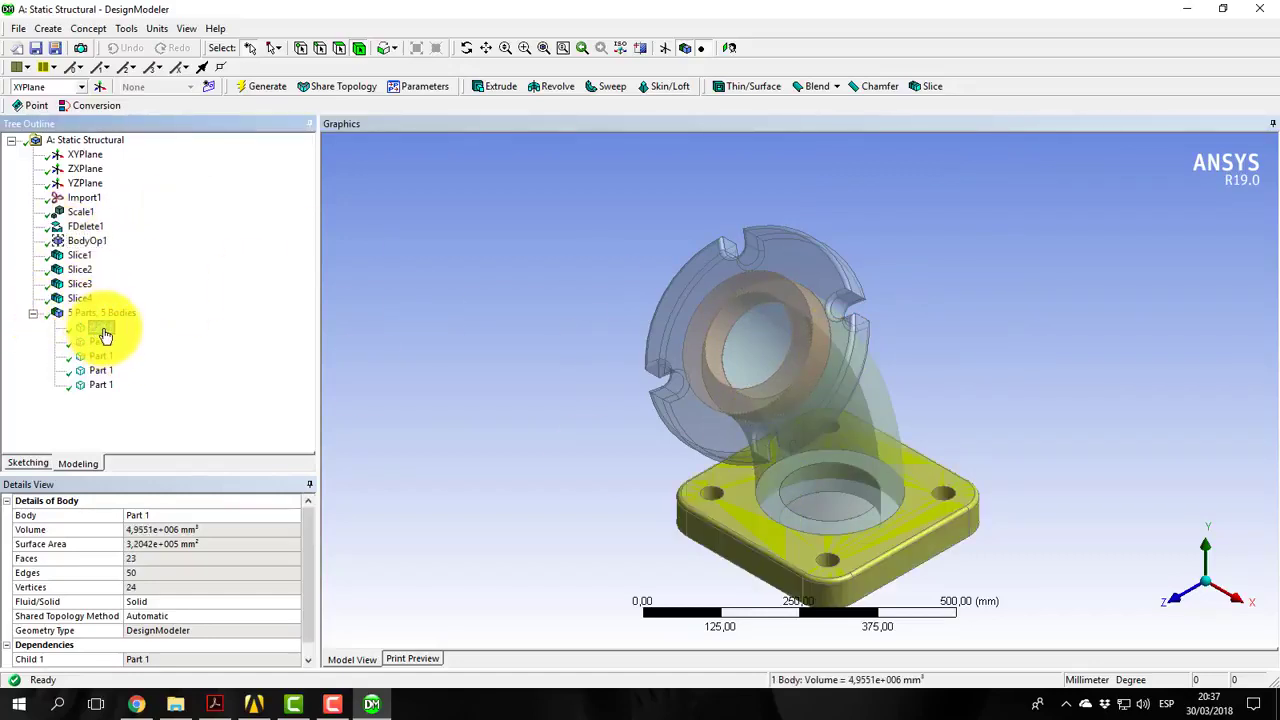
pyautogui.keyDown('ctrl'); pyautogui.click(108, 344); pyautogui.keyUp('ctrl')
pyautogui.keyDown('ctrl'); pyautogui.click(107, 357); pyautogui.keyUp('ctrl')
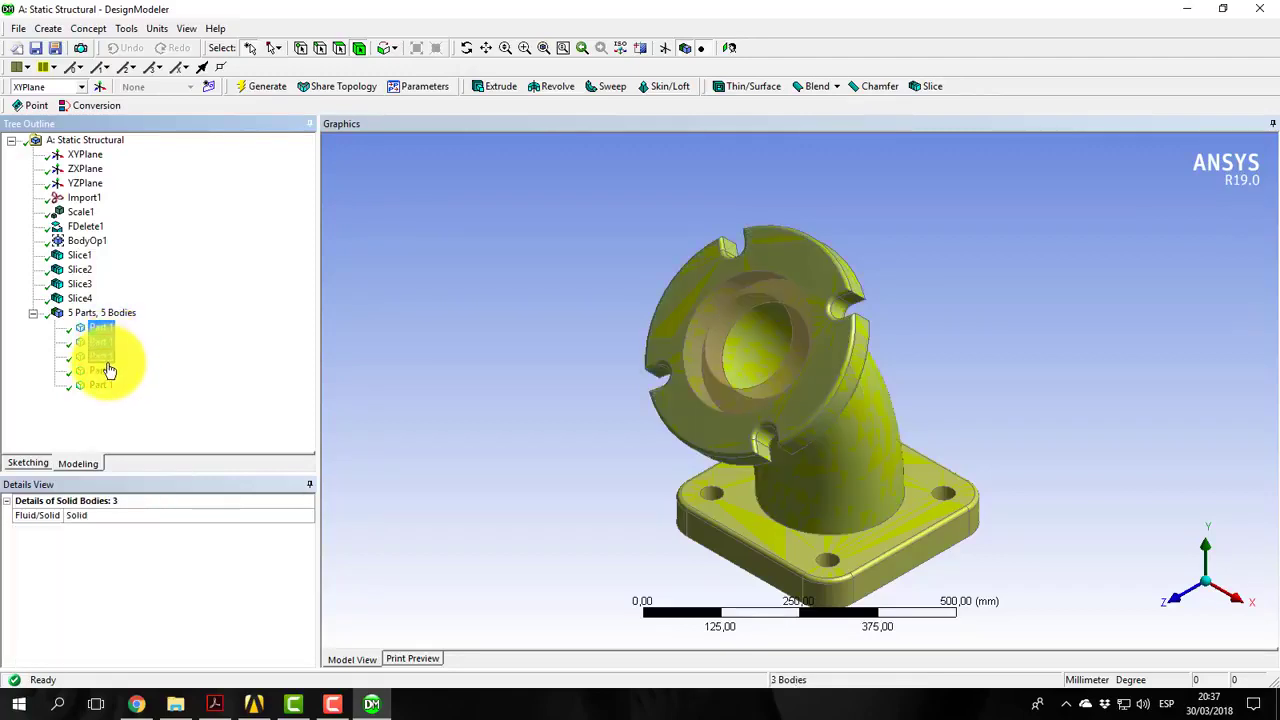
pyautogui.keyDown('ctrl'); pyautogui.click(107, 371); pyautogui.keyUp('ctrl')
pyautogui.keyDown('ctrl'); pyautogui.click(108, 389); pyautogui.keyUp('ctrl')
pyautogui.rightClick(104, 363)
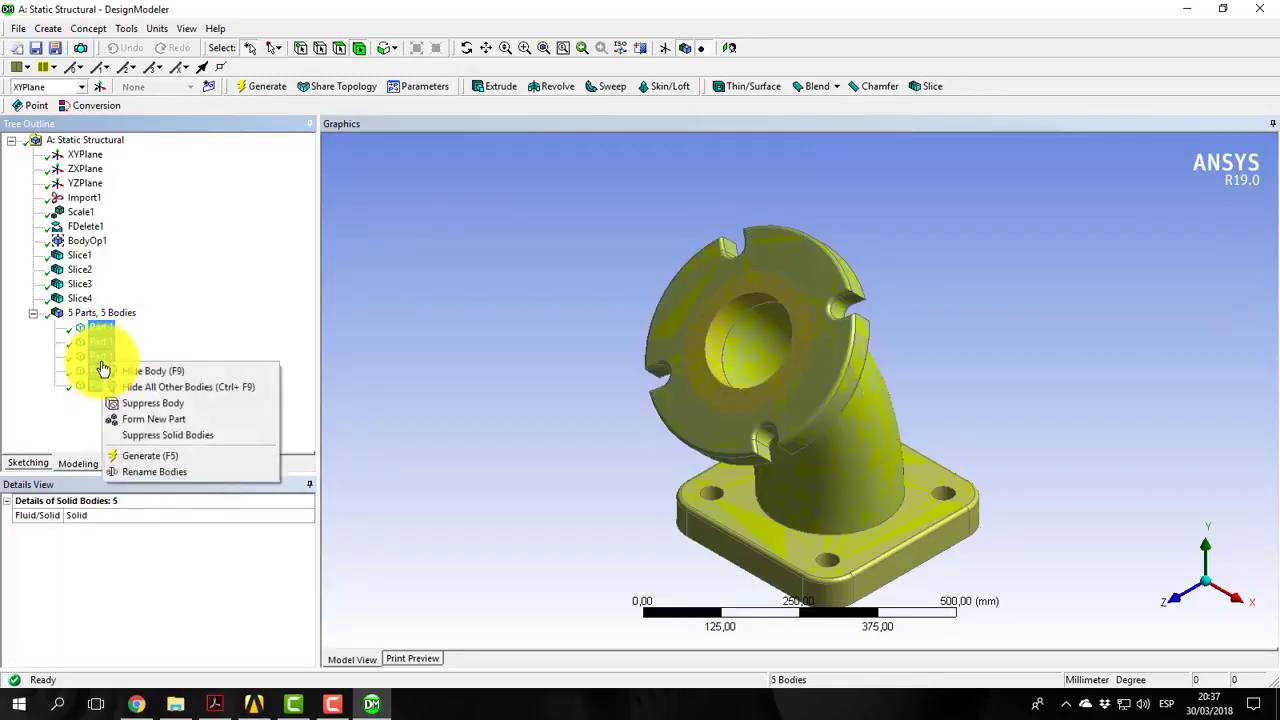
pyautogui.click(159, 419)
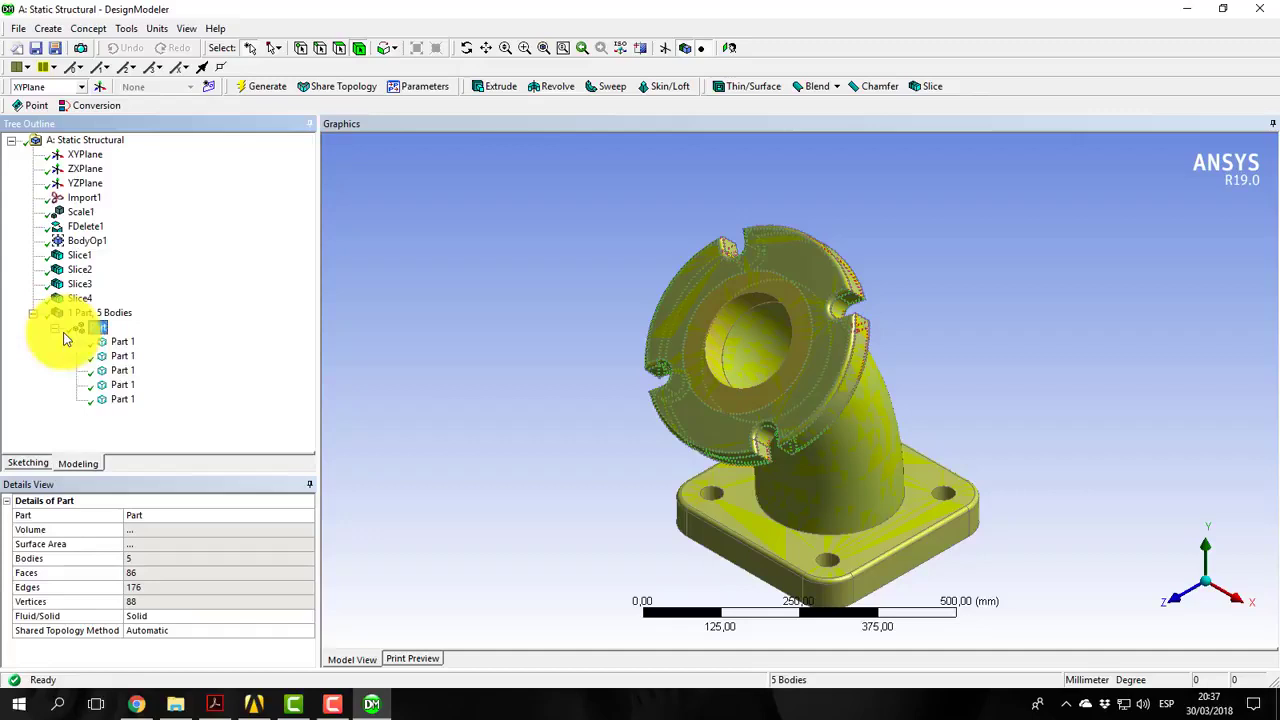
# Close the geometry editor and open the Static Structural system's Model in Mechanical
pyautogui.click(131, 356)
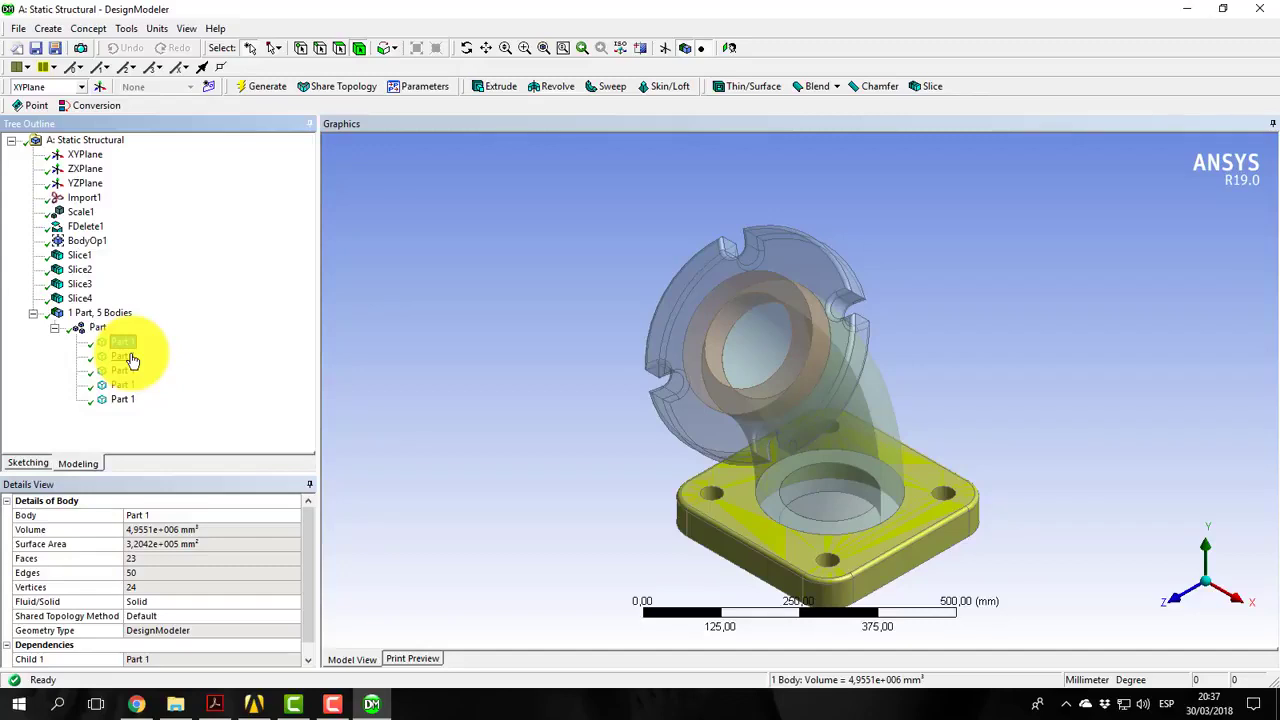
pyautogui.click(319, 434)
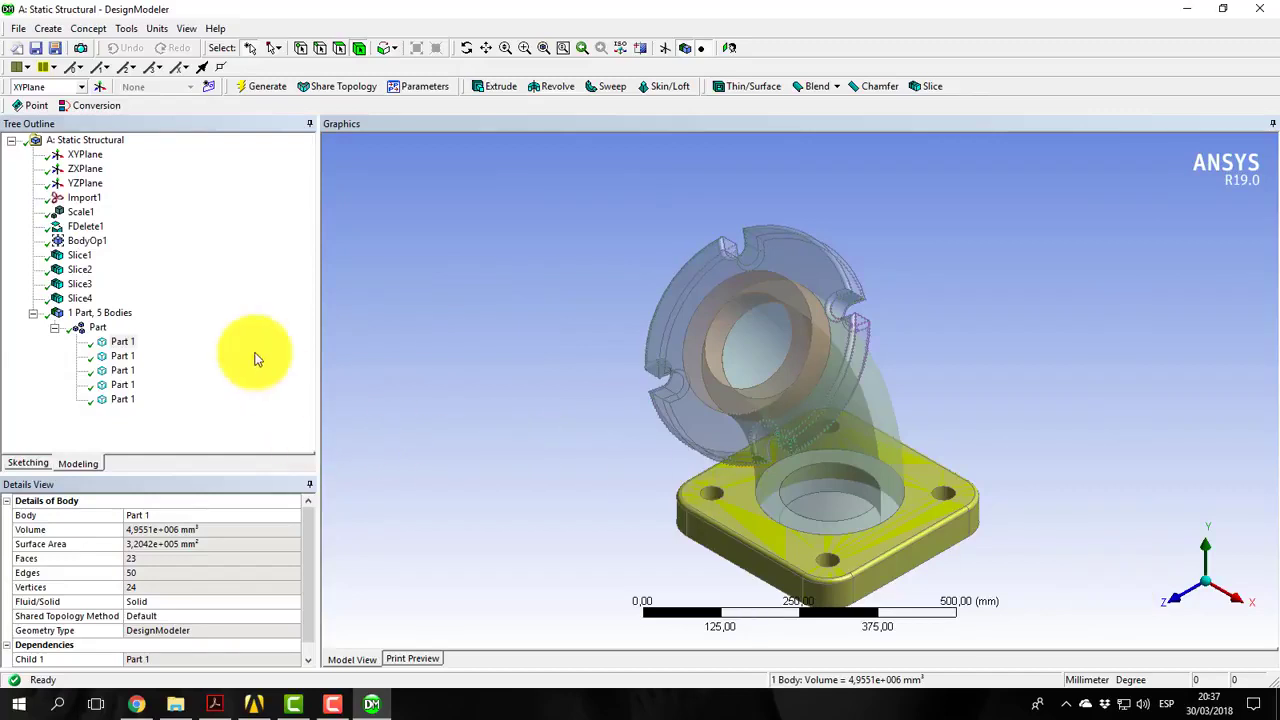
pyautogui.click(55, 327)
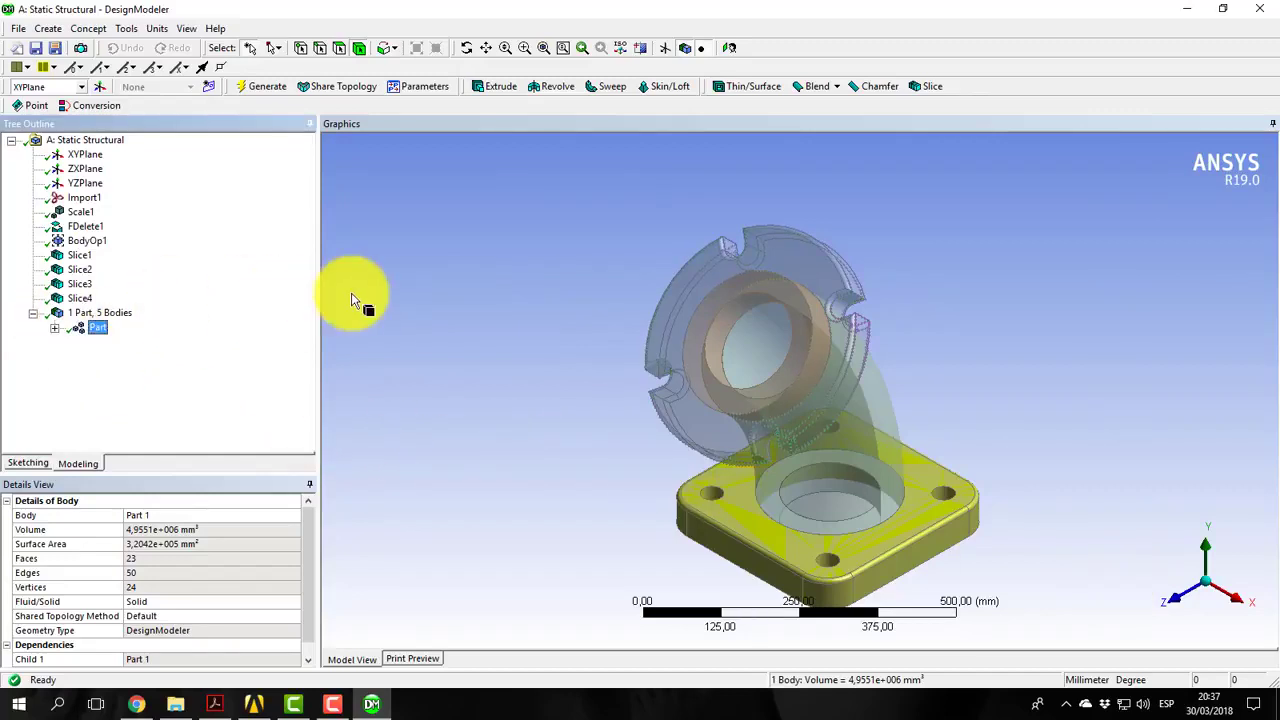
pyautogui.click(1263, 15)
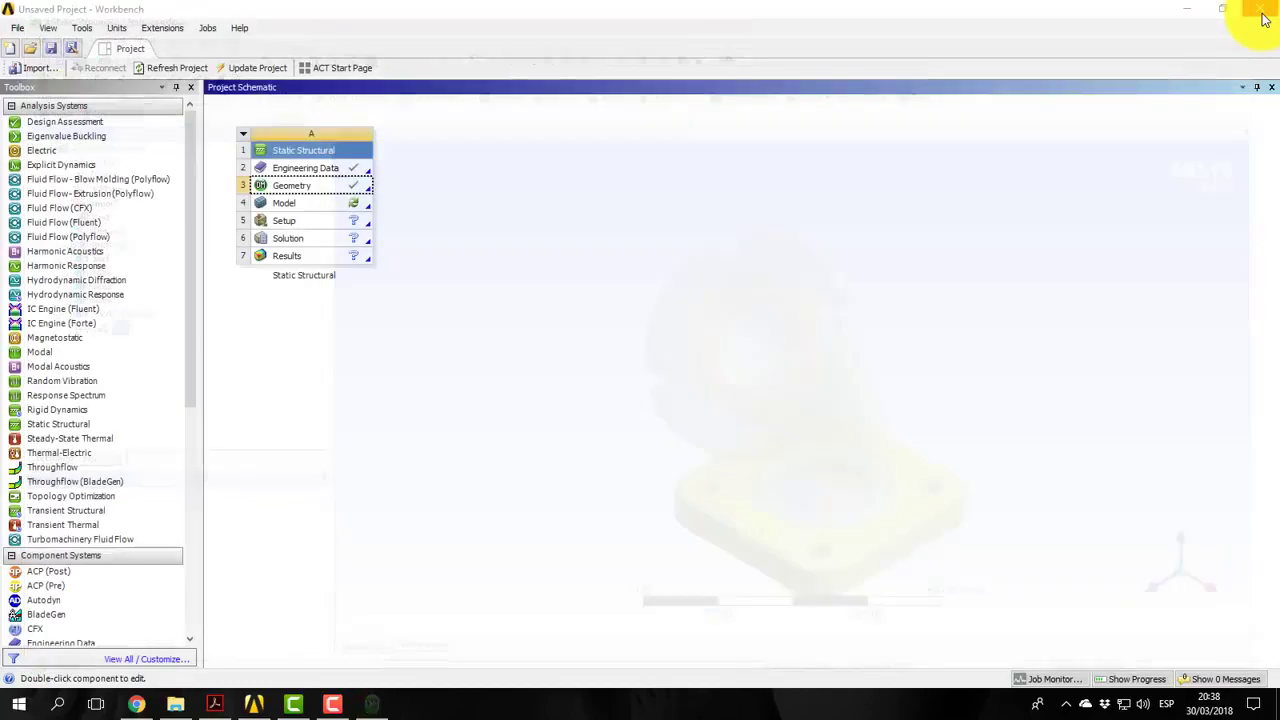
pyautogui.doubleClick(308, 206)
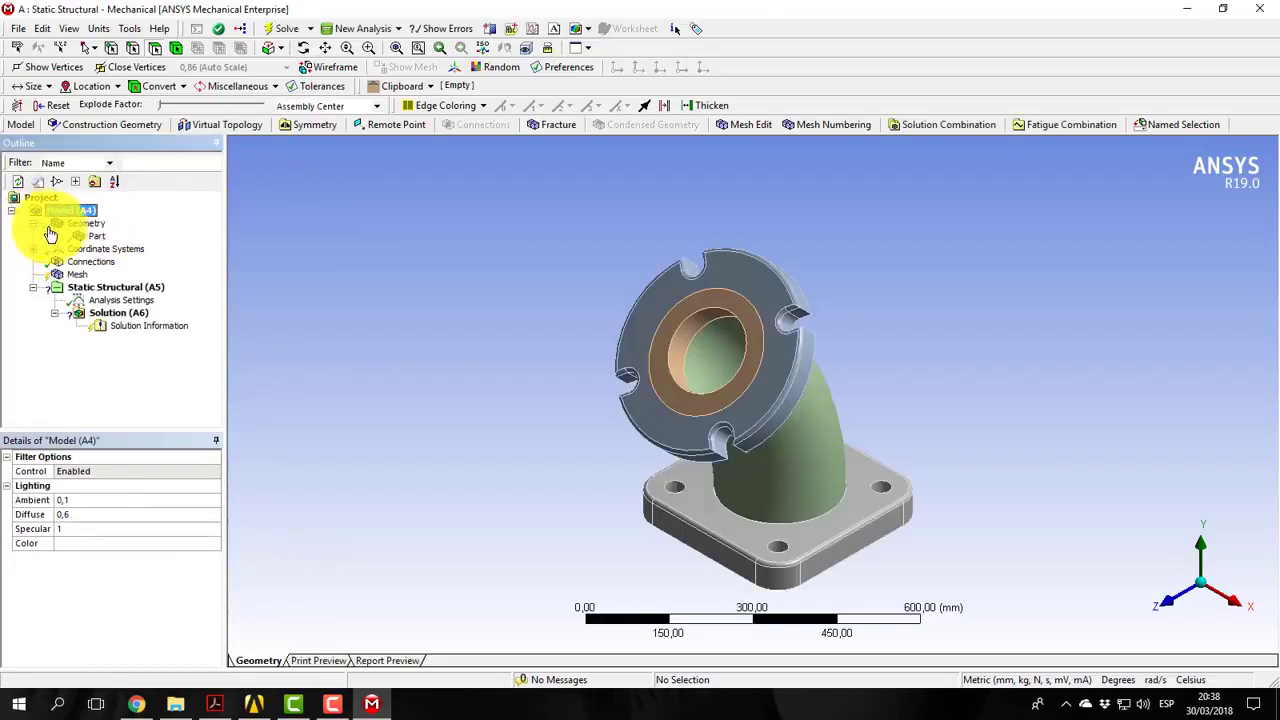
# Examine the bodies of the multibody part one by one under the model's Geometry branch
pyautogui.click(53, 235)
pyautogui.click(125, 262)
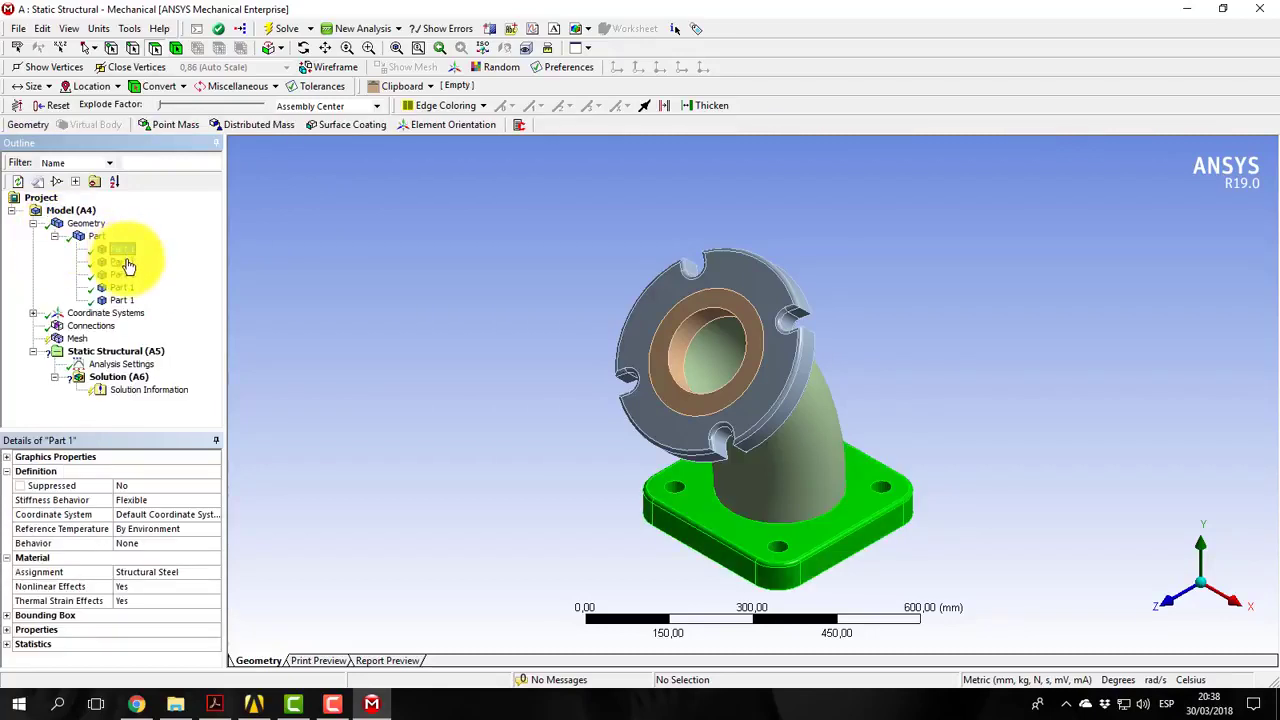
pyautogui.click(127, 274)
pyautogui.click(128, 287)
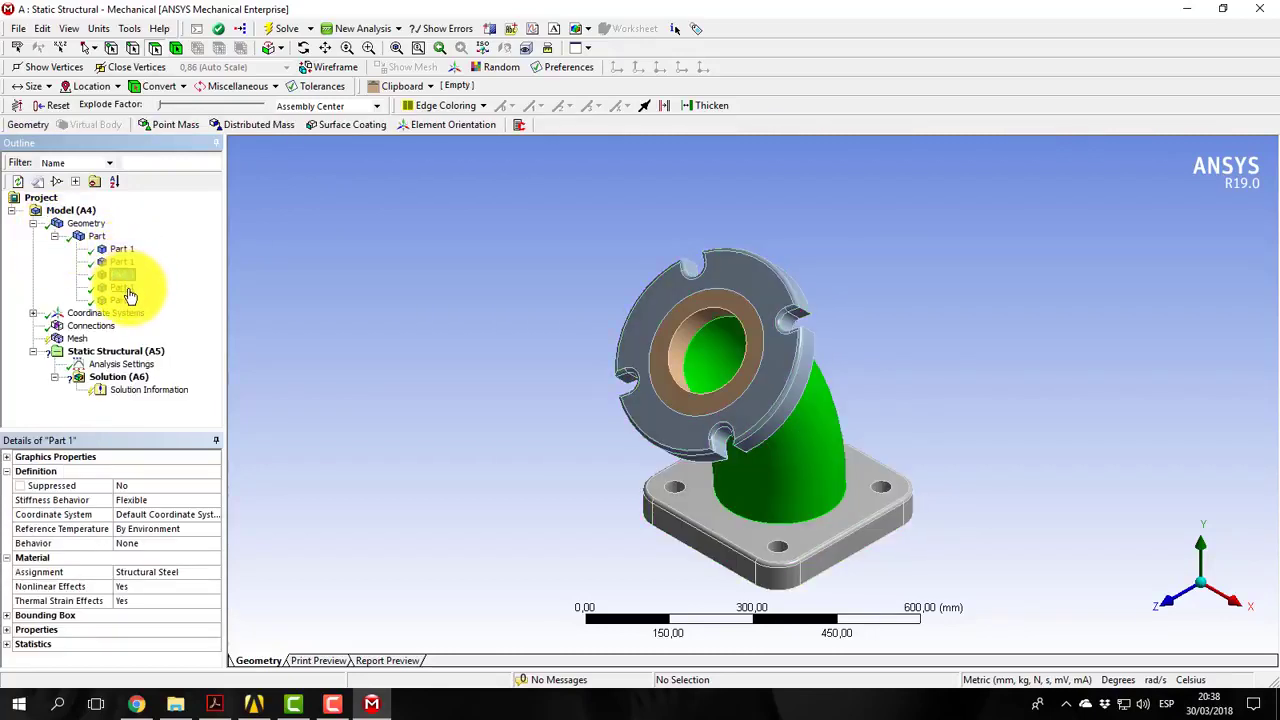
pyautogui.click(132, 300)
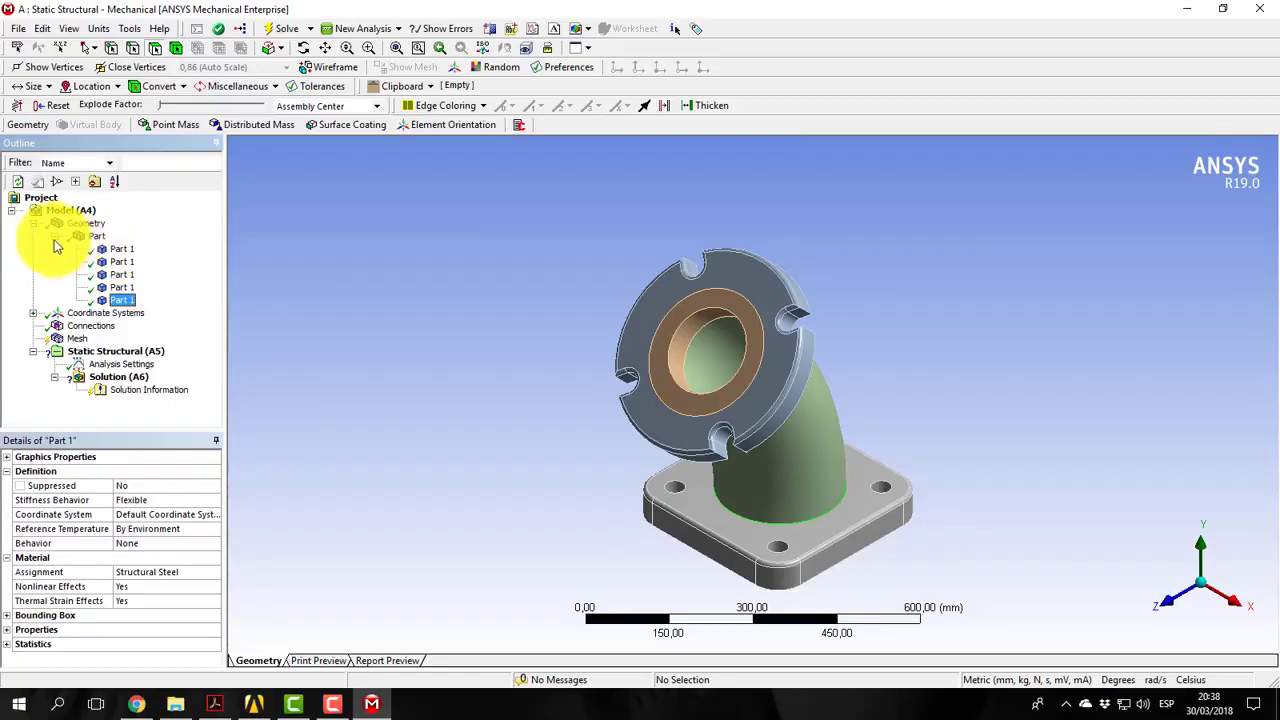
pyautogui.click(53, 236)
pyautogui.click(44, 223)
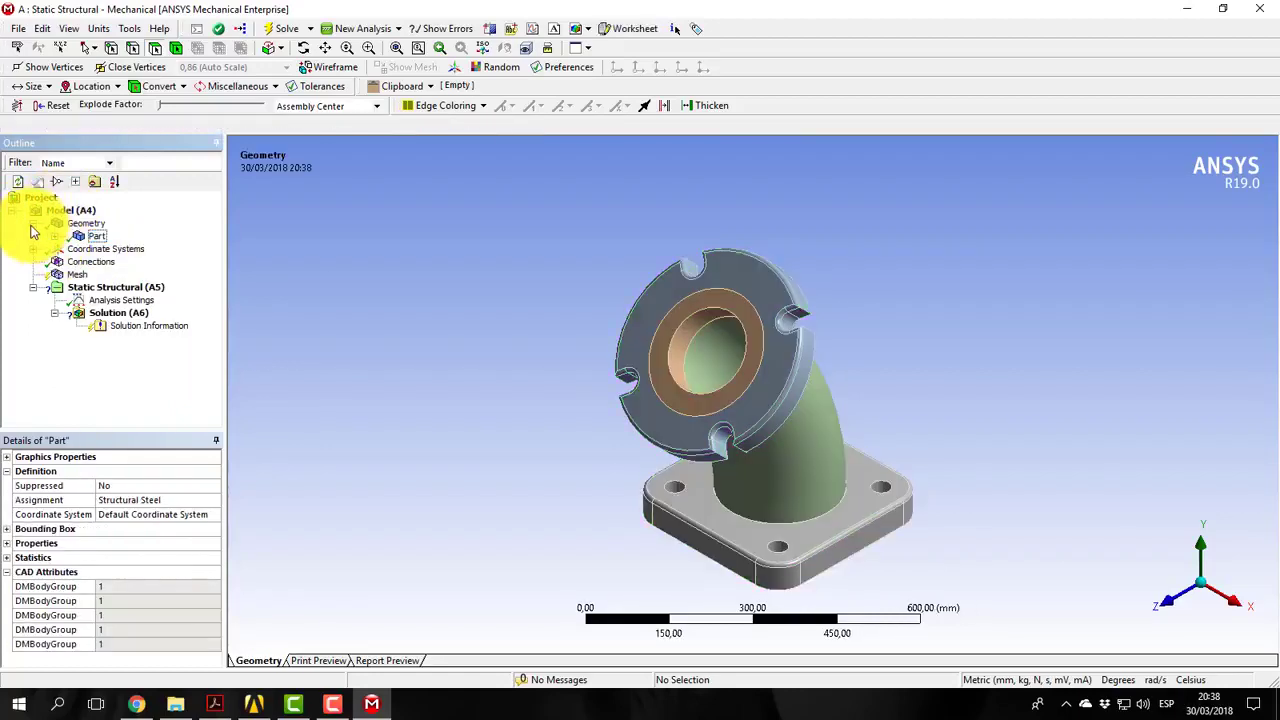
# Add a mesh method scoped to the outer upper flange and outer base flange bodies, and set it to Hex Dominant
pyautogui.click(70, 261)
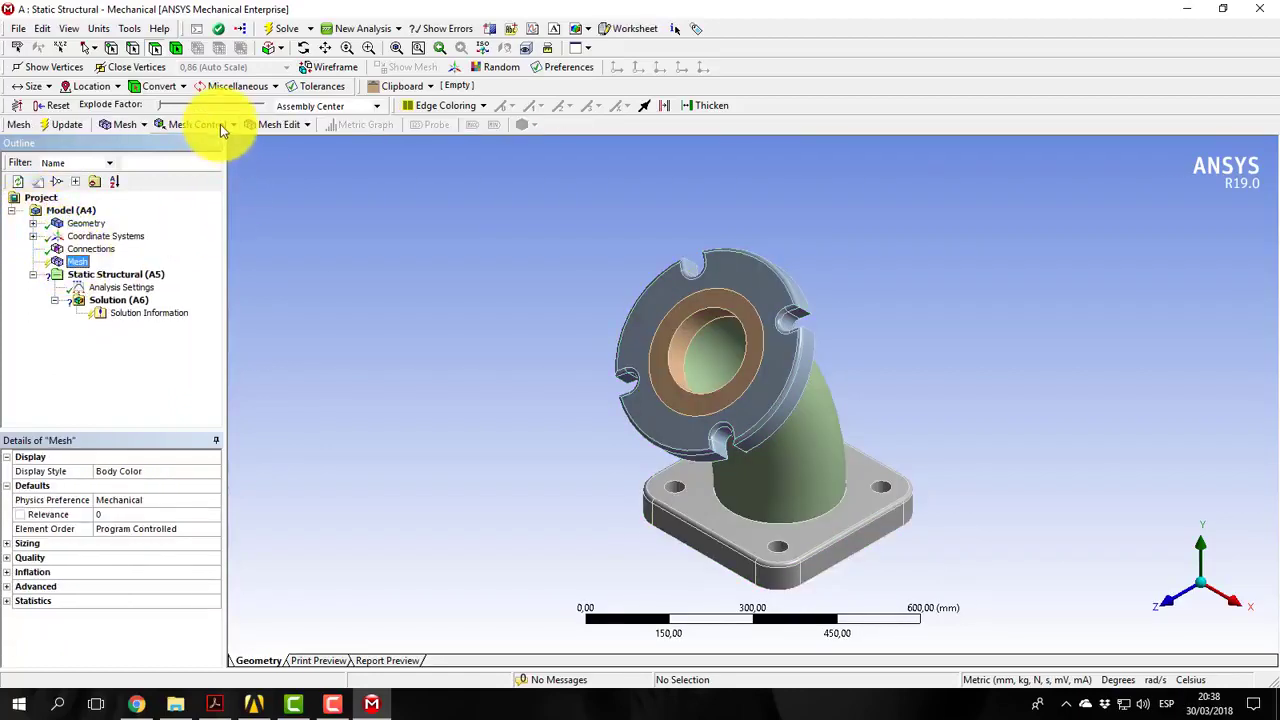
pyautogui.click(220, 125)
pyautogui.click(220, 144)
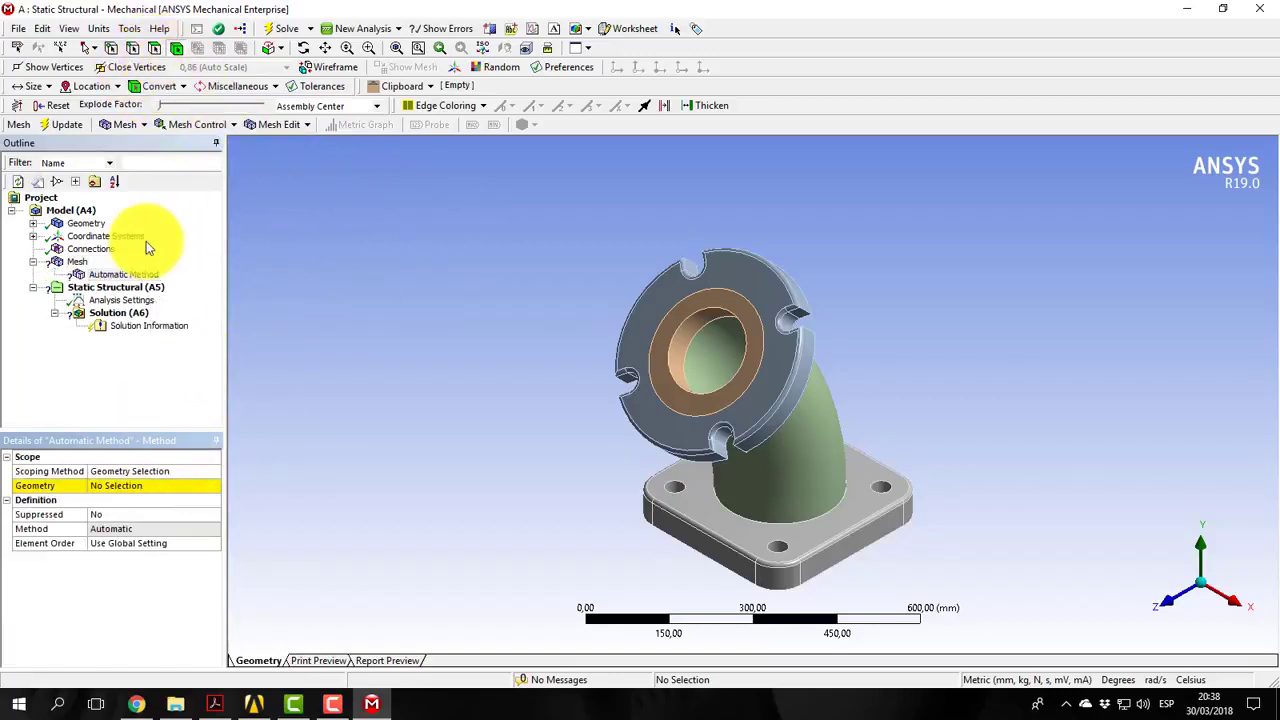
pyautogui.click(651, 417)
pyautogui.keyDown('ctrl'); pyautogui.click(660, 548); pyautogui.keyUp('ctrl')
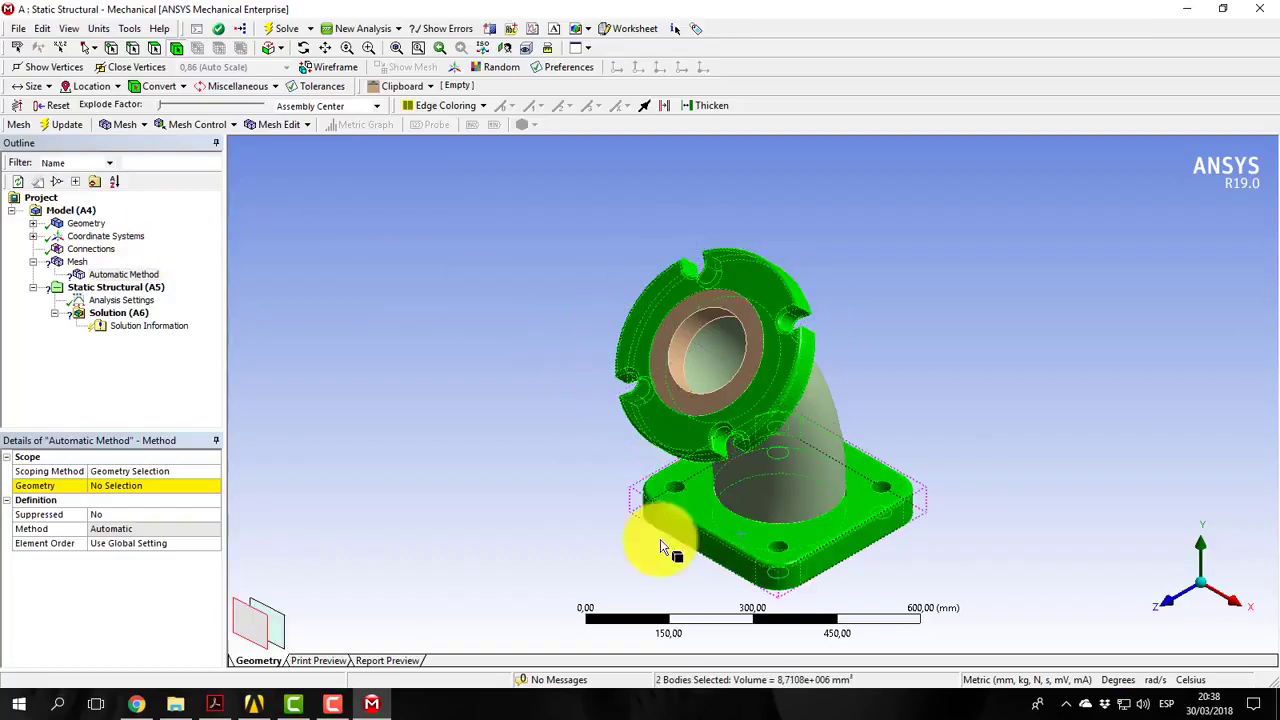
pyautogui.click(136, 483)
pyautogui.click(122, 486)
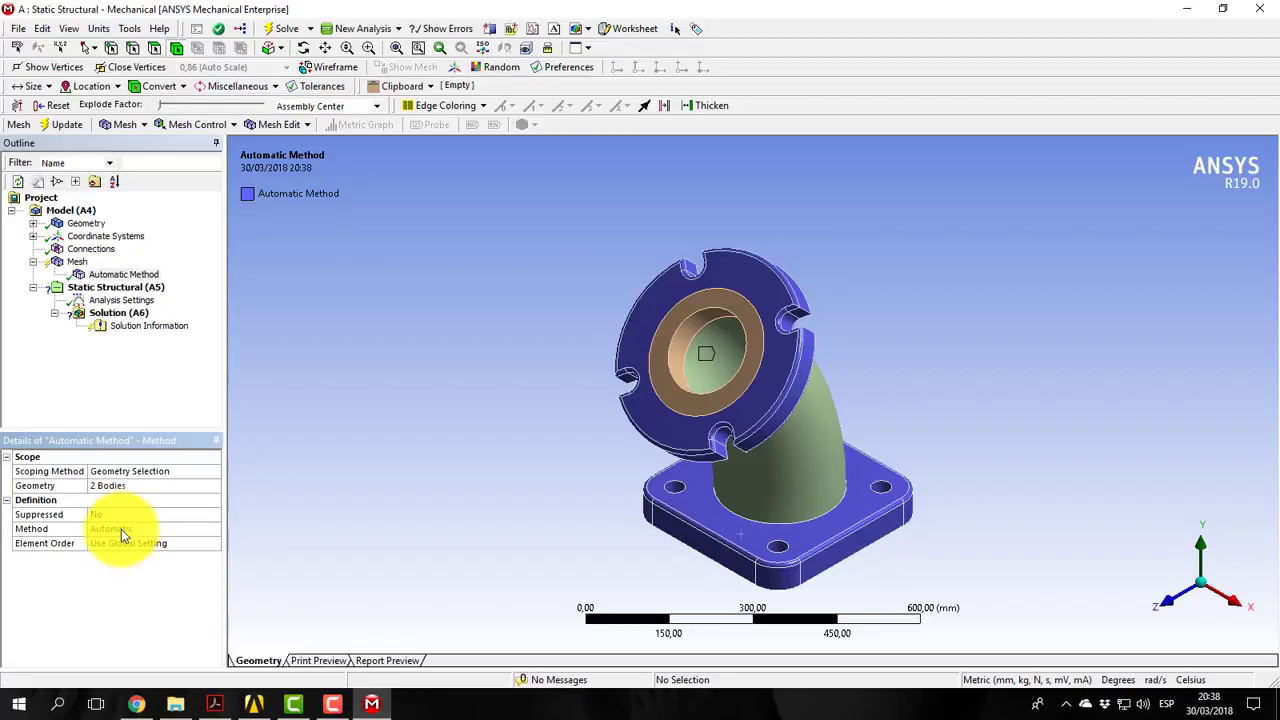
pyautogui.click(128, 530)
pyautogui.click(213, 529)
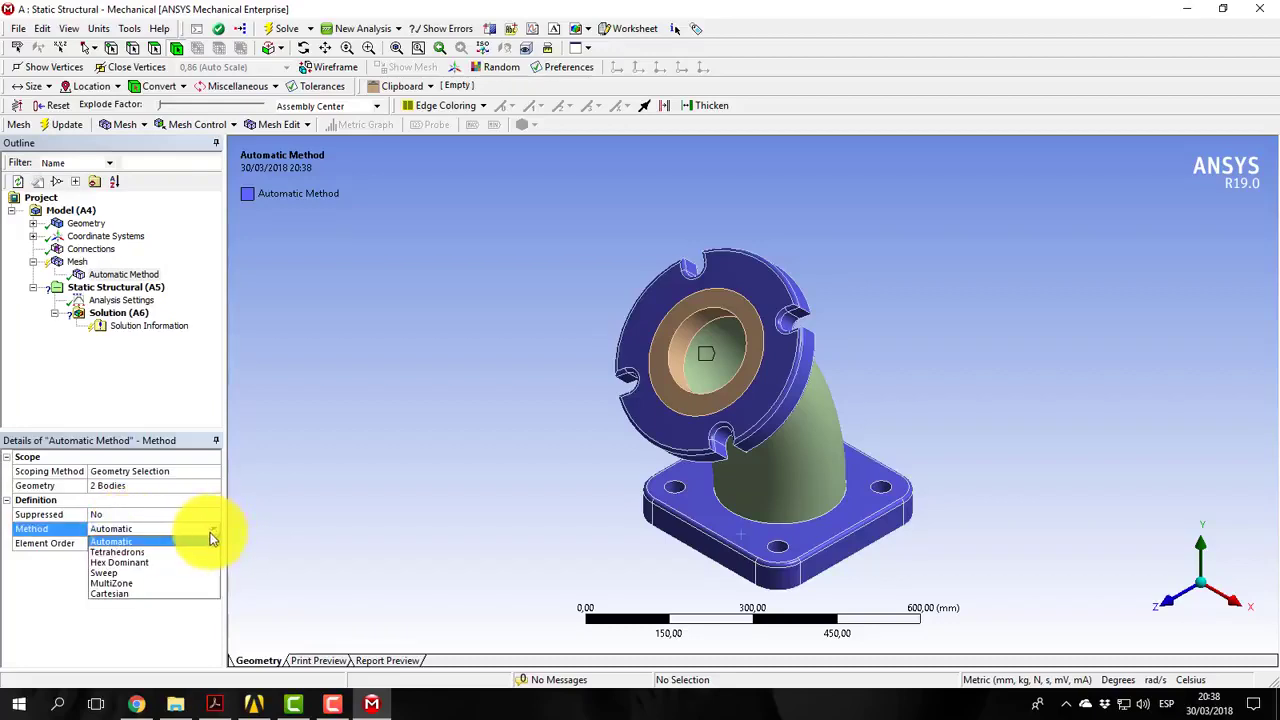
pyautogui.click(152, 563)
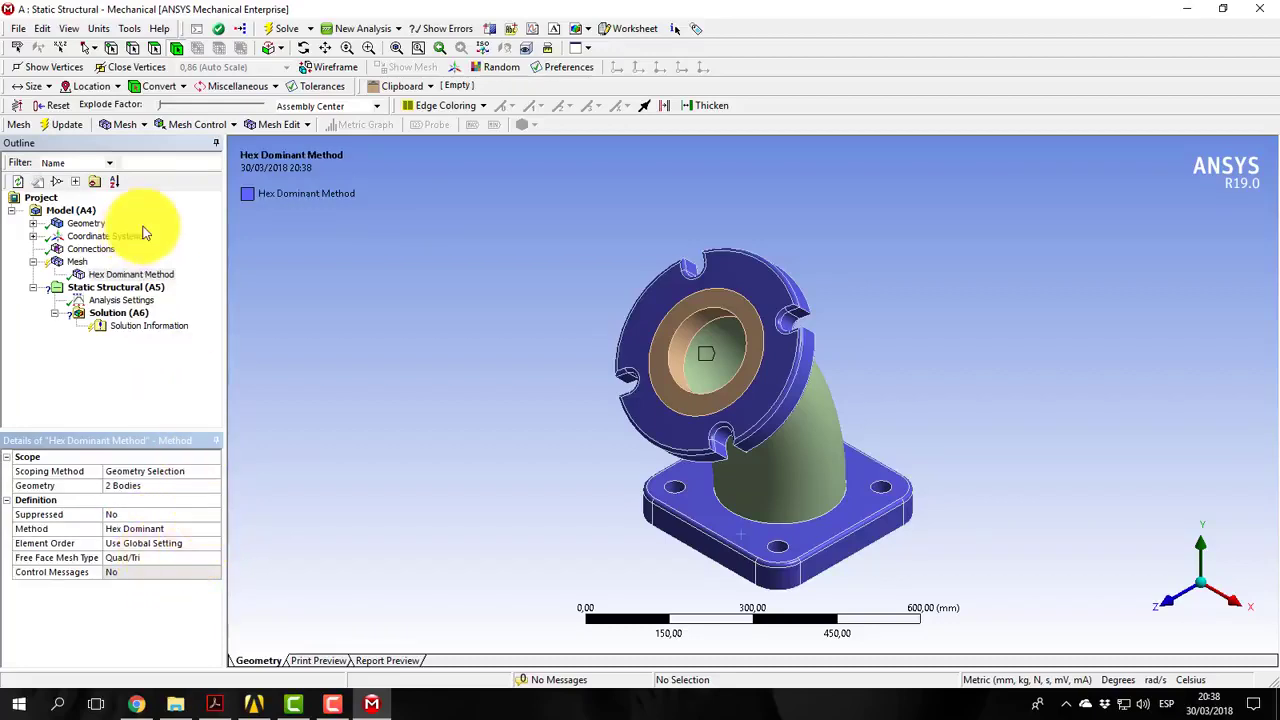
# Add a second mesh method scoped to the pipe body and the two ring bodies inside the flanges
pyautogui.click(194, 124)
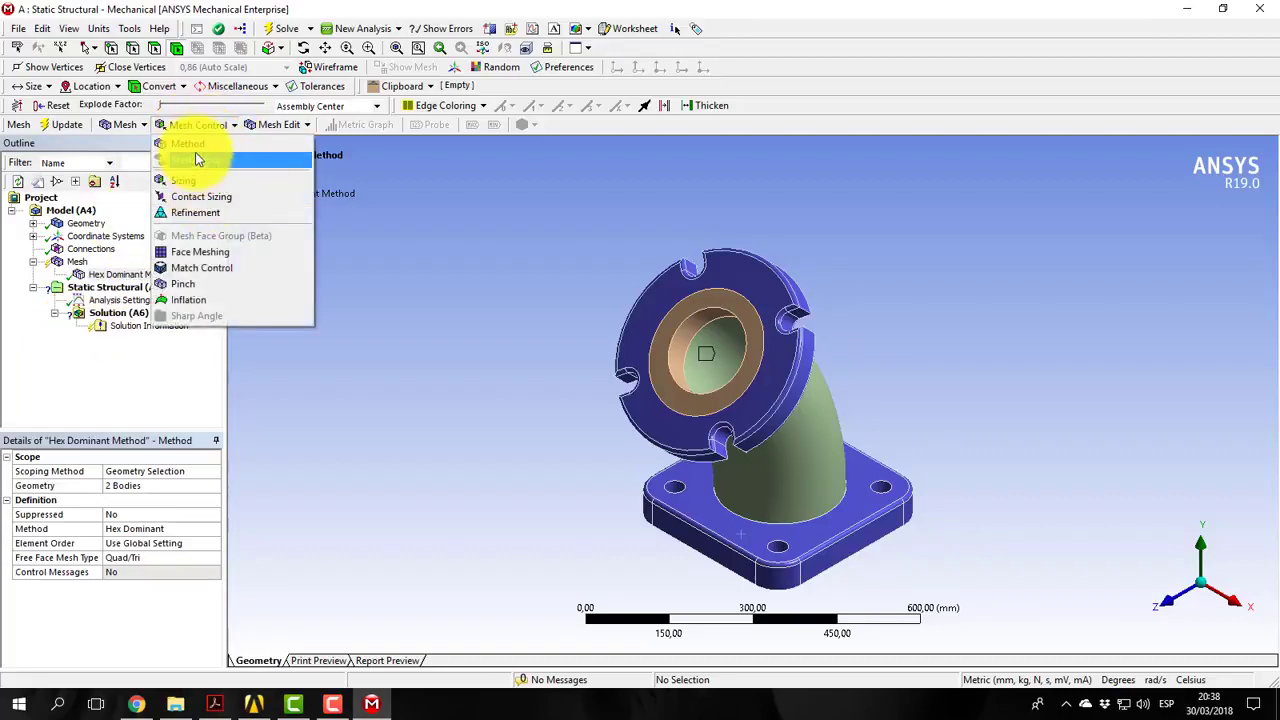
pyautogui.click(198, 145)
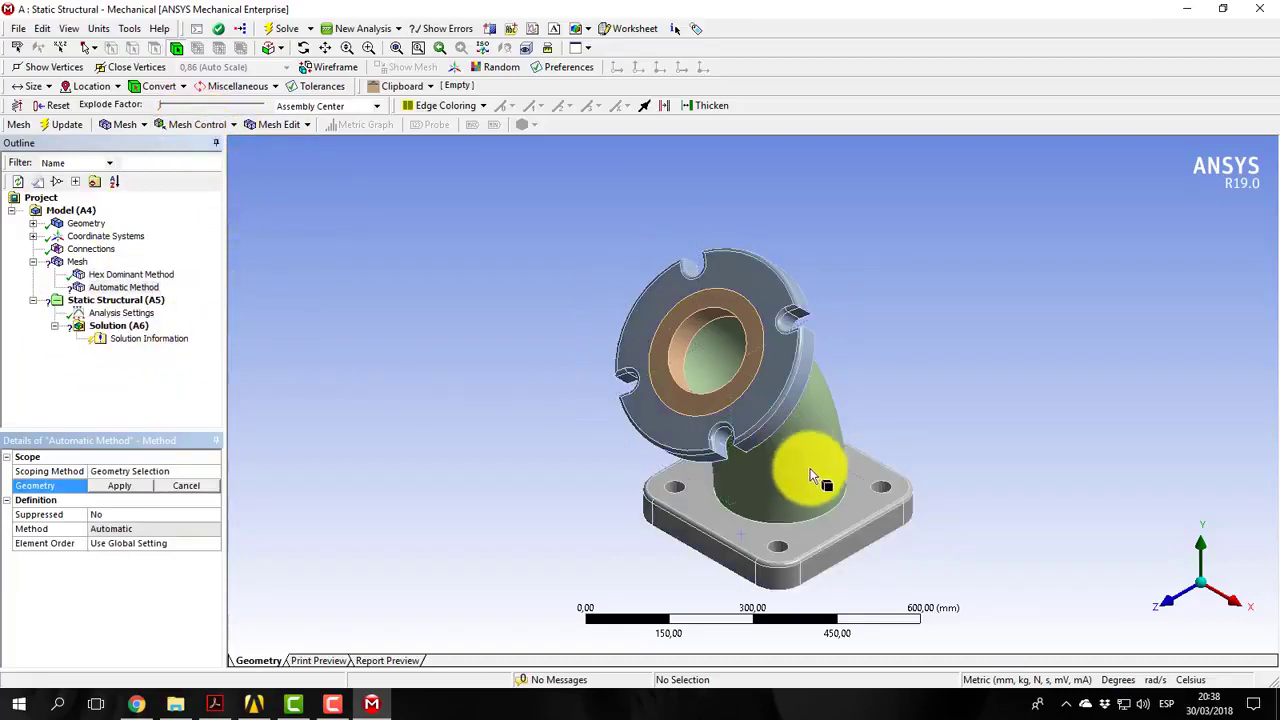
pyautogui.click(303, 48)
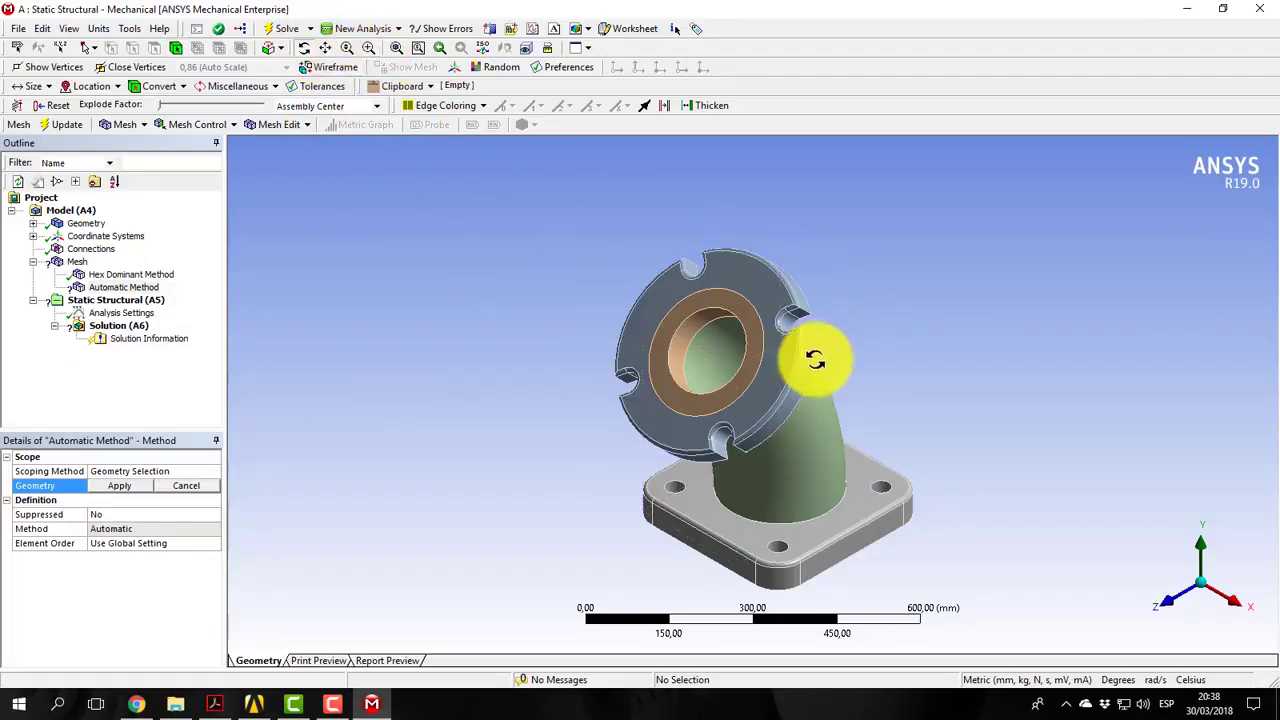
pyautogui.moveTo(814, 357); pyautogui.dragTo(737, 318)
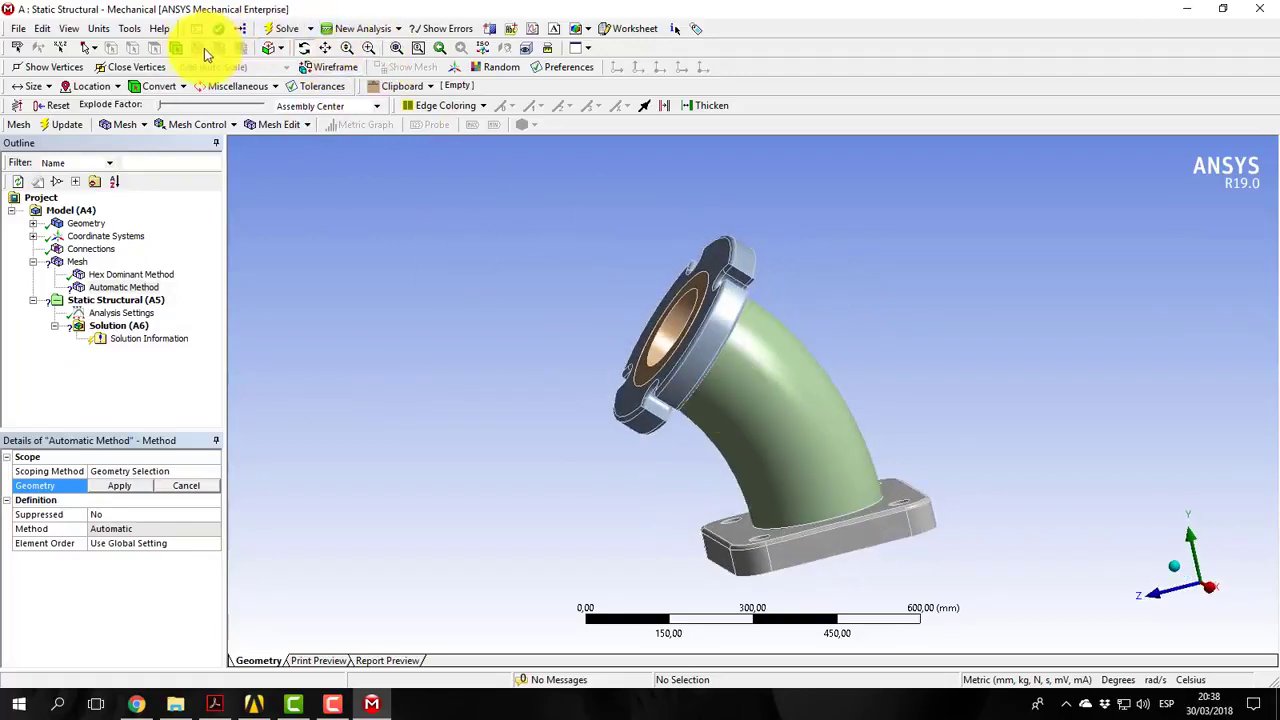
pyautogui.click(686, 345)
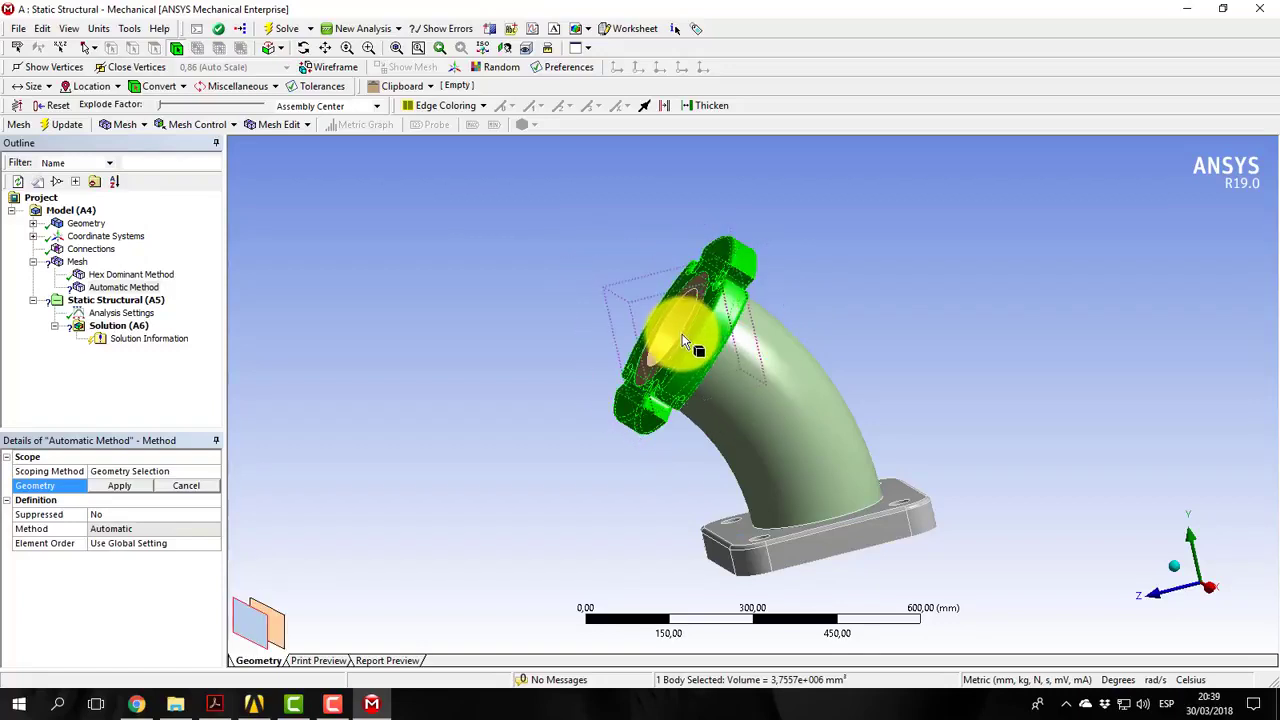
pyautogui.click(665, 352)
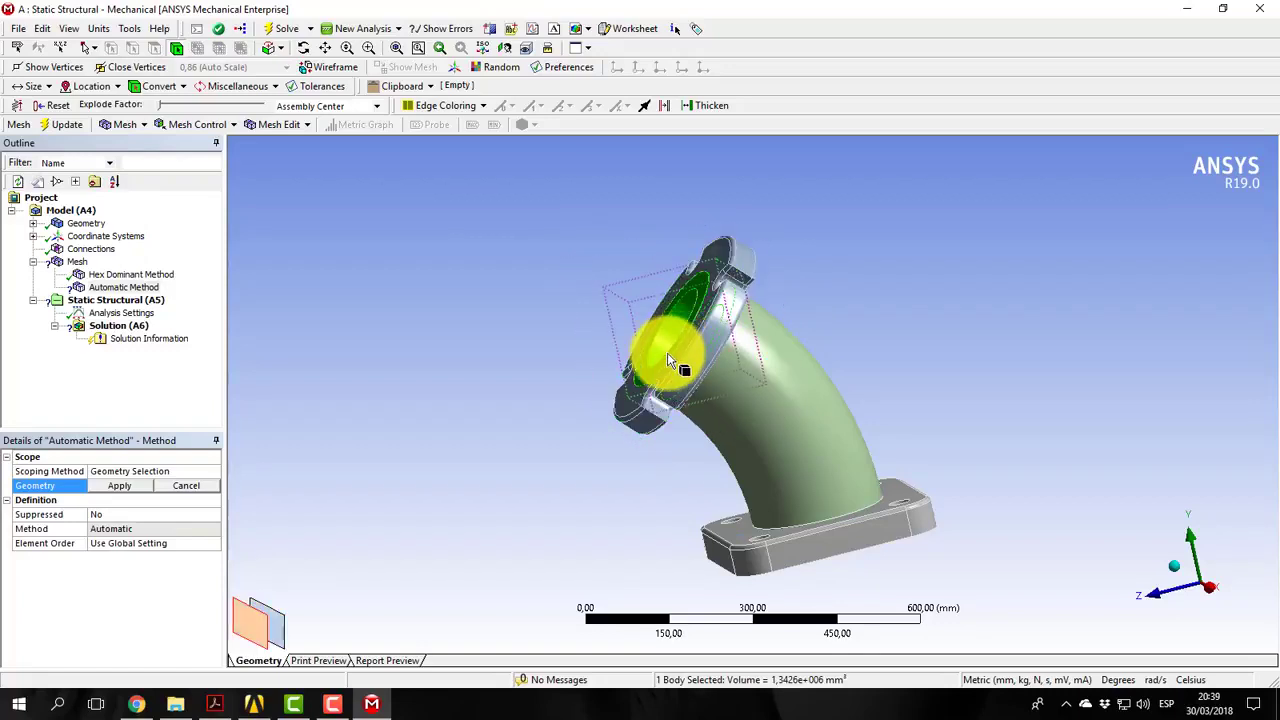
pyautogui.keyDown('ctrl'); pyautogui.click(820, 443); pyautogui.keyUp('ctrl')
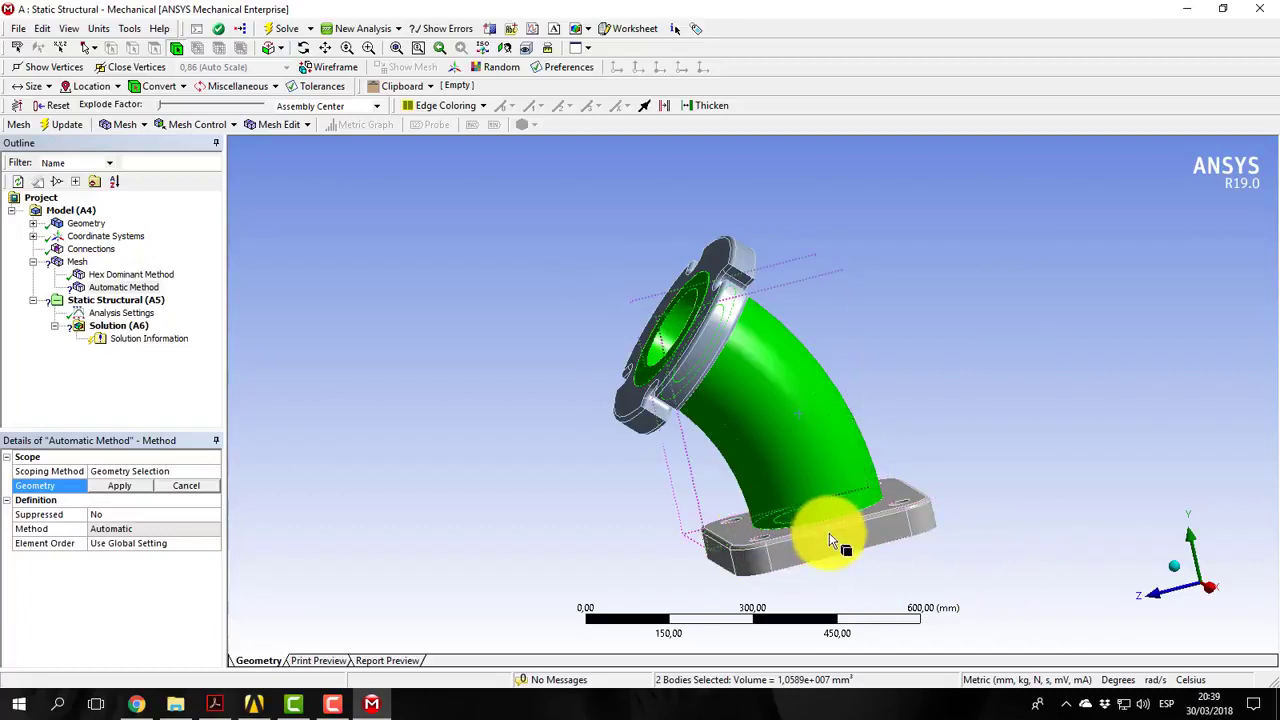
pyautogui.click(304, 48)
pyautogui.moveTo(850, 483); pyautogui.dragTo(814, 386)
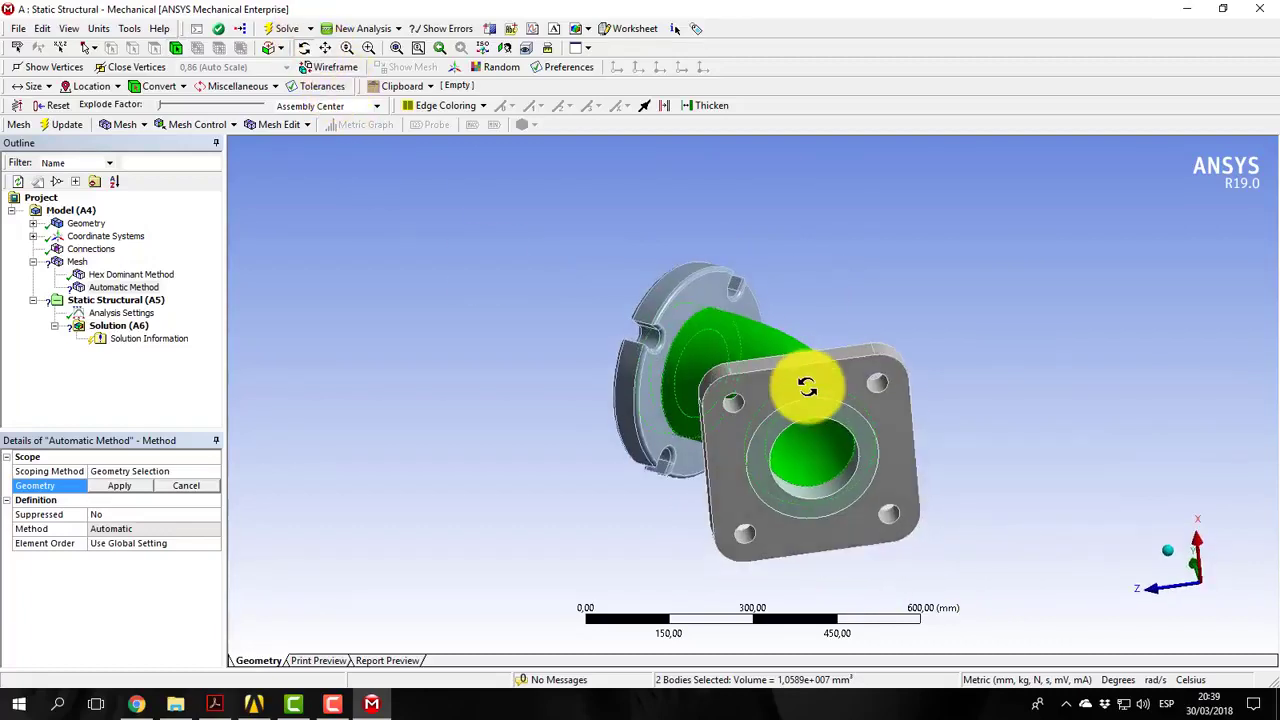
pyautogui.click(176, 48)
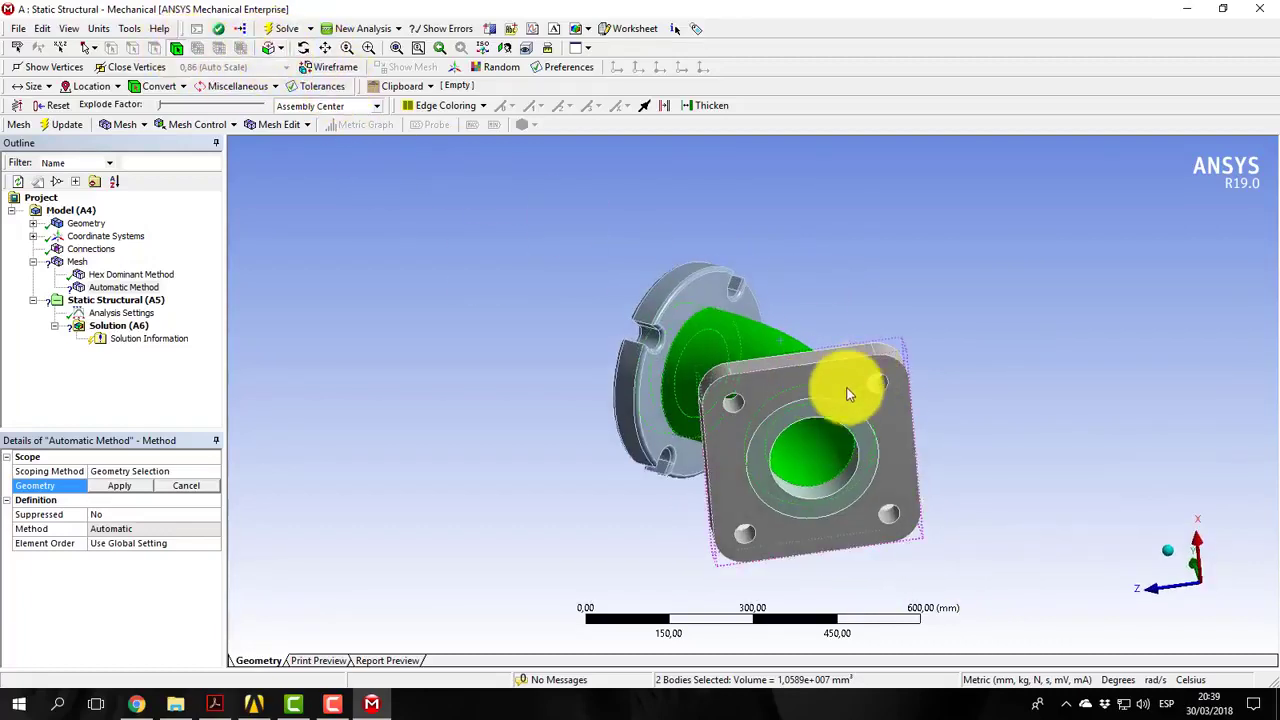
pyautogui.keyDown('ctrl'); pyautogui.click(845, 418); pyautogui.keyUp('ctrl')
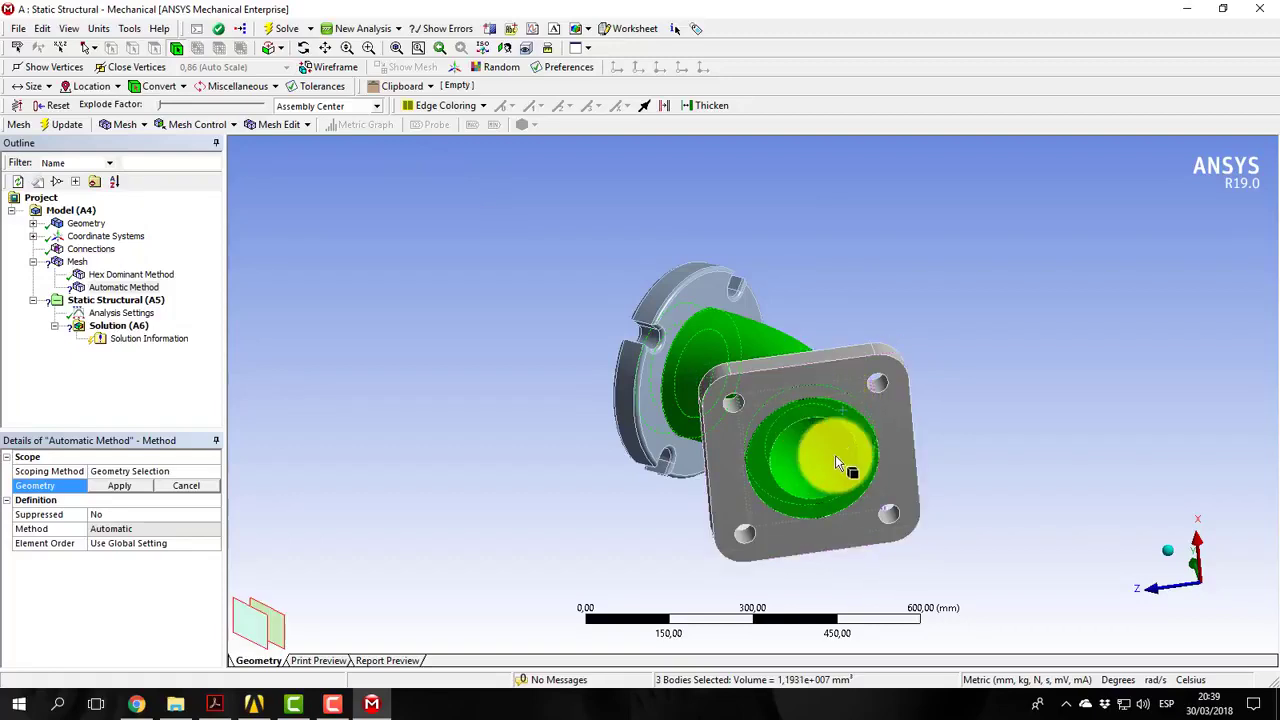
pyautogui.click(119, 486)
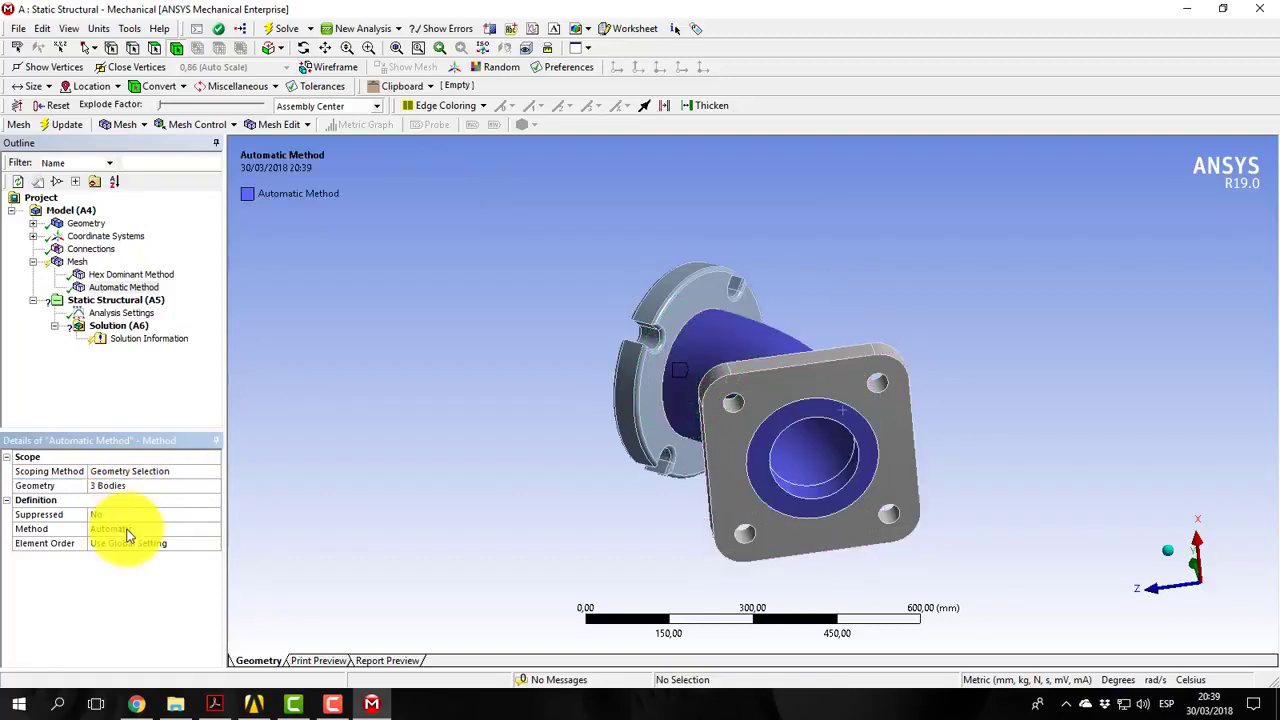
# Set the mesh method on the pipe and ring bodies to Sweep and update the mesh
pyautogui.click(1167, 551)
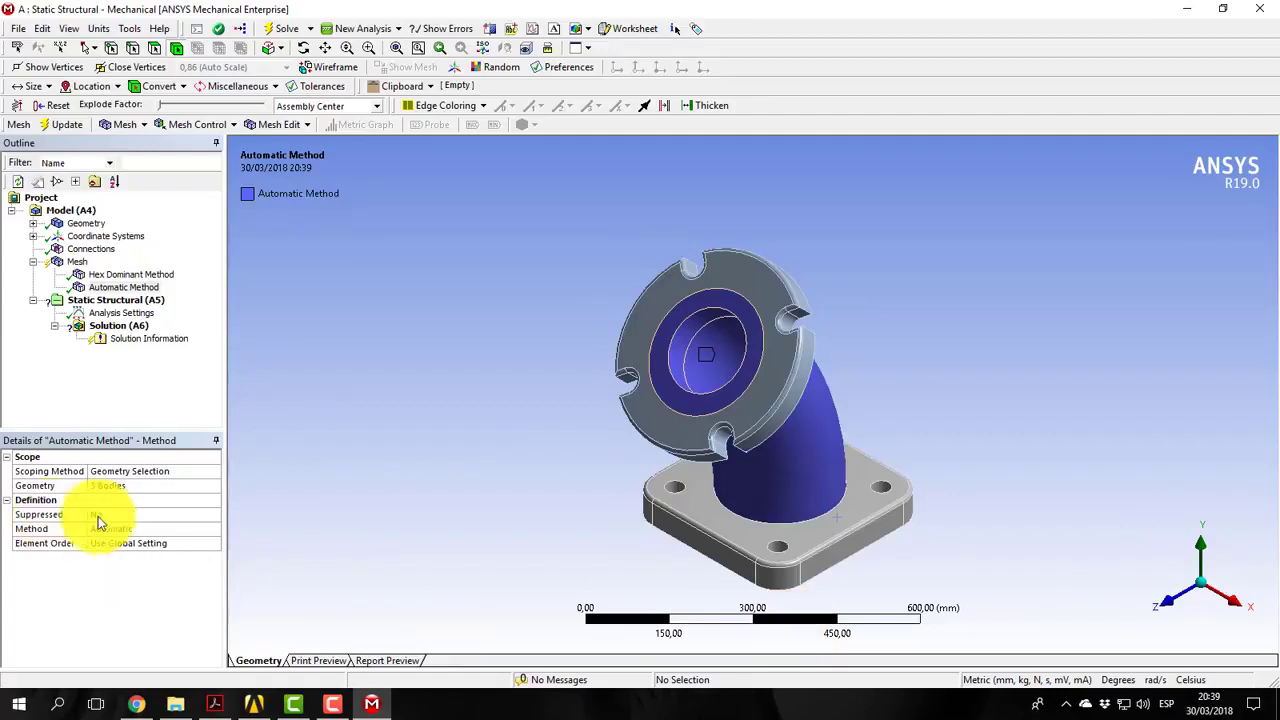
pyautogui.click(133, 529)
pyautogui.click(205, 529)
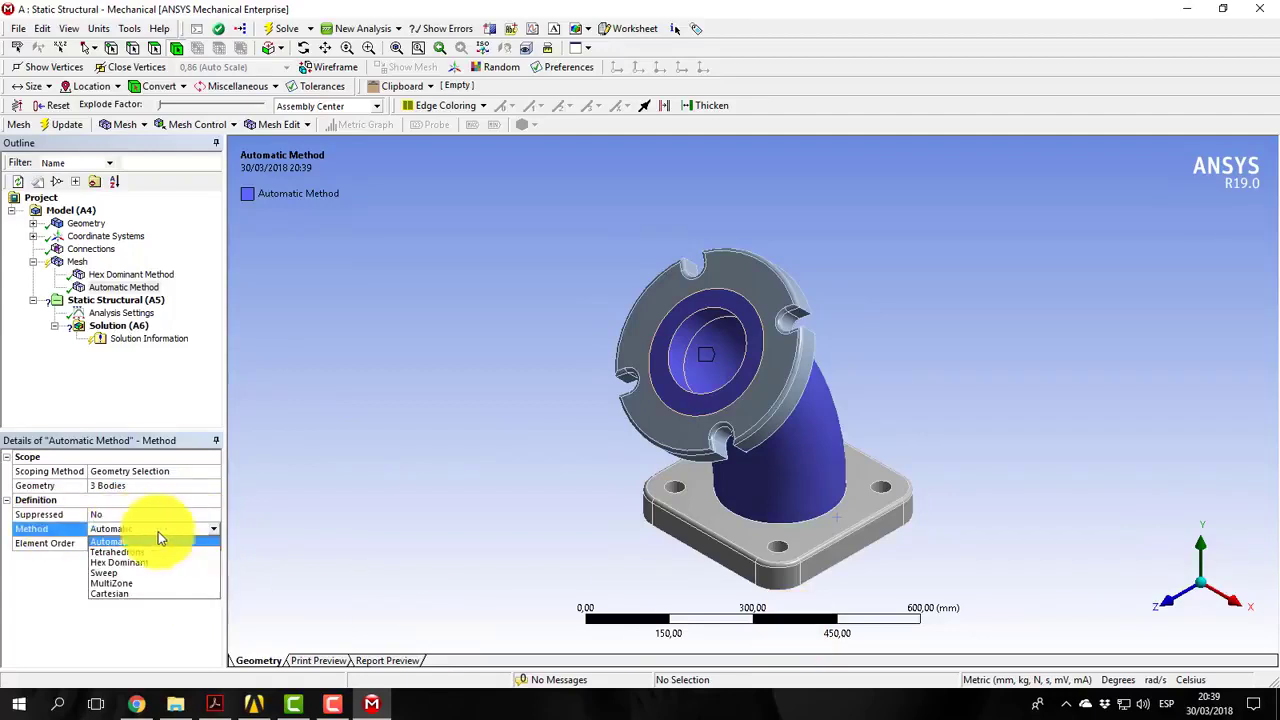
pyautogui.click(110, 573)
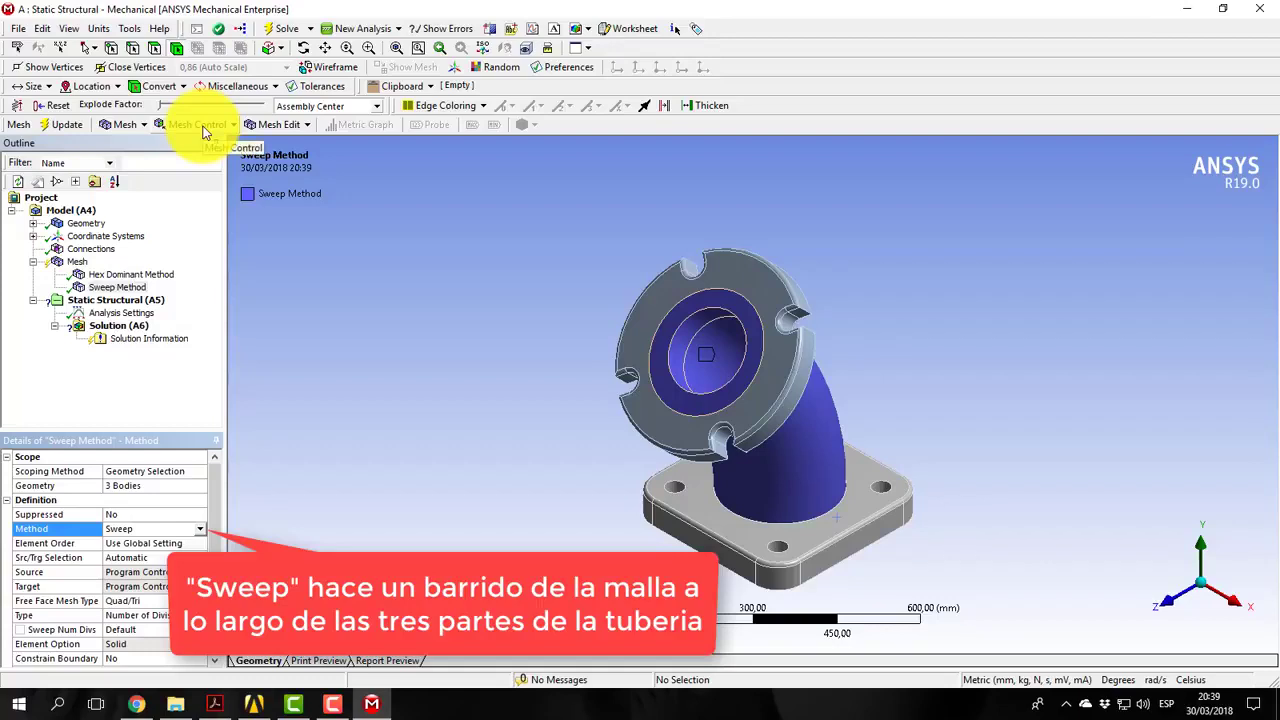
pyautogui.click(50, 126)
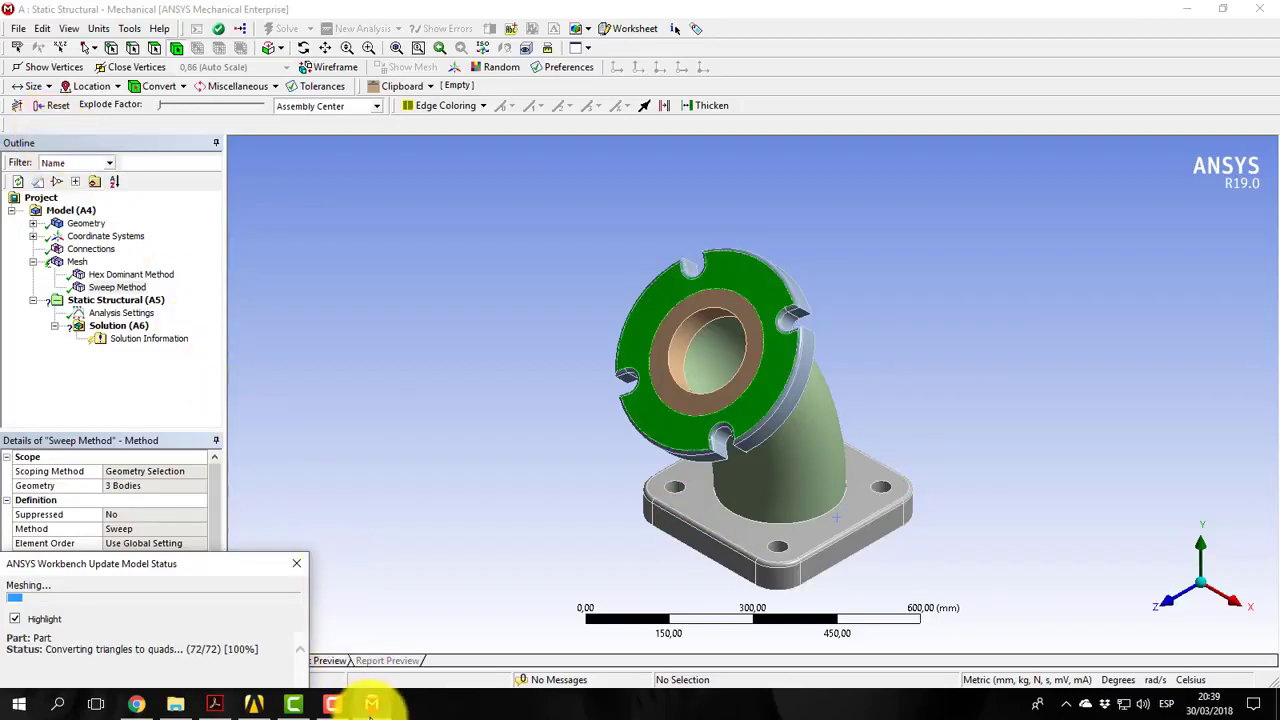
# Show the Skewness mesh metric in the quality settings of the mesh
pyautogui.click(77, 261)
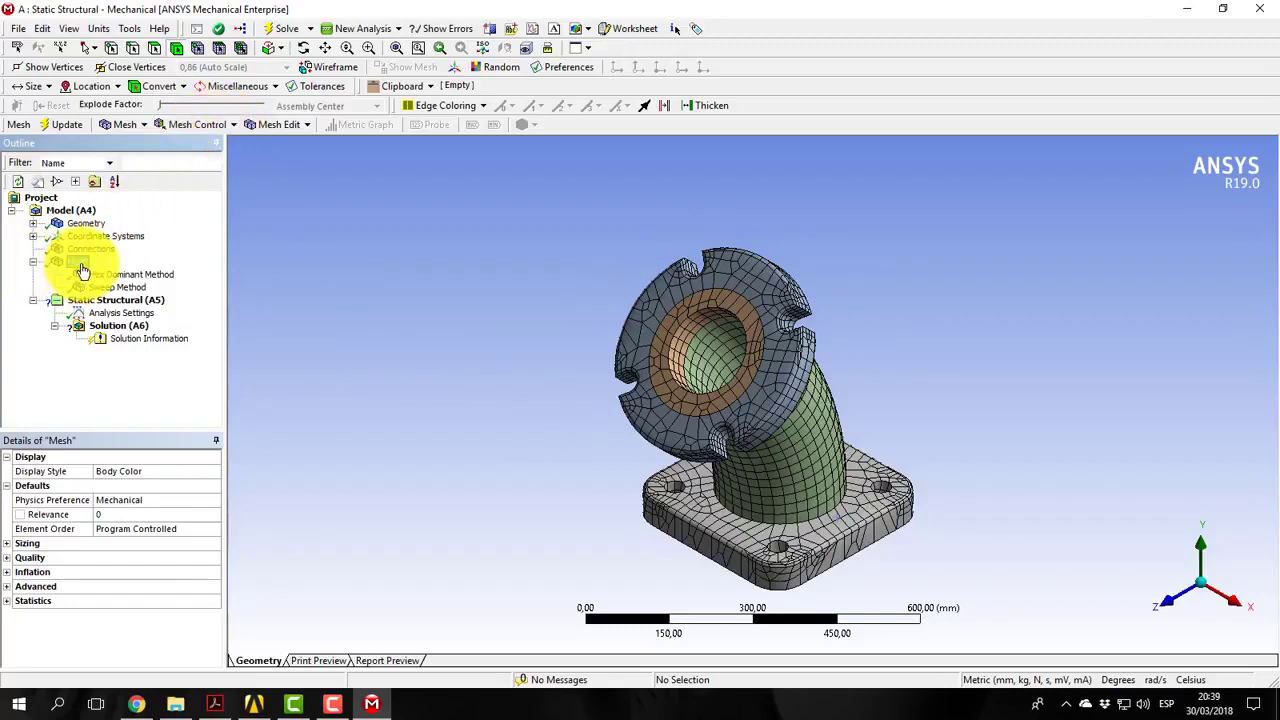
pyautogui.click(8, 557)
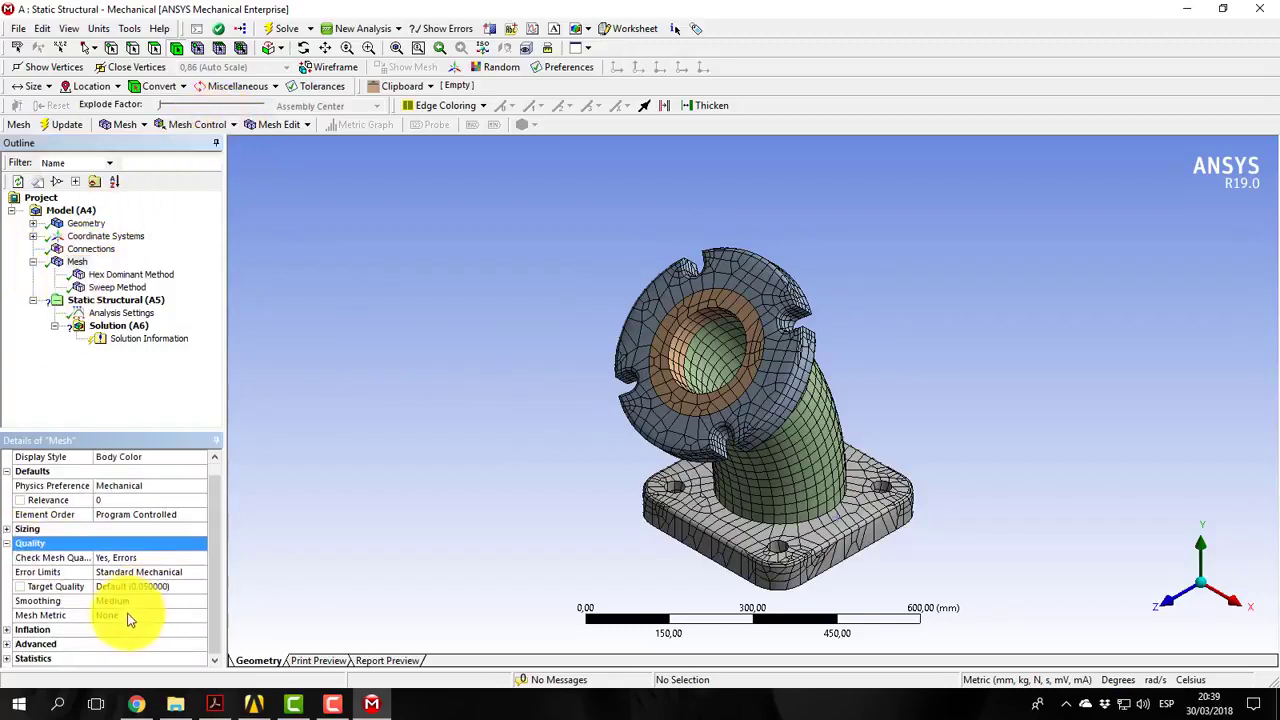
pyautogui.click(116, 614)
pyautogui.click(195, 616)
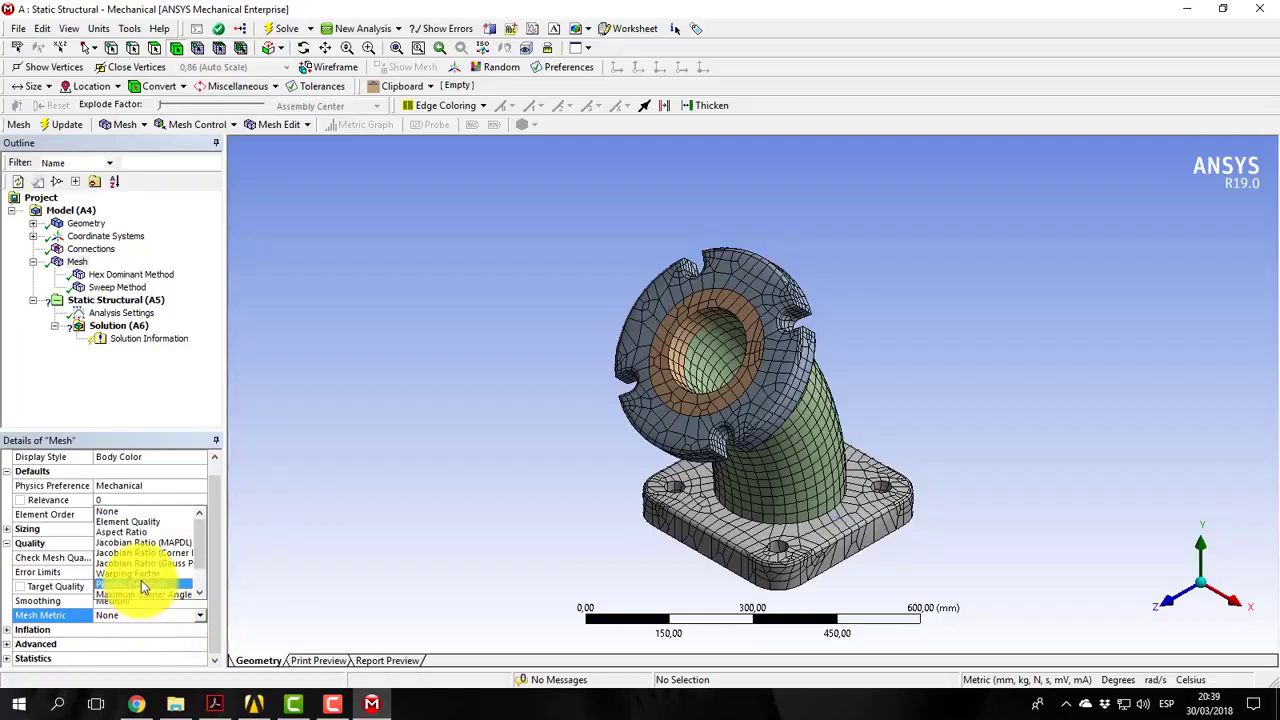
pyautogui.click(121, 575)
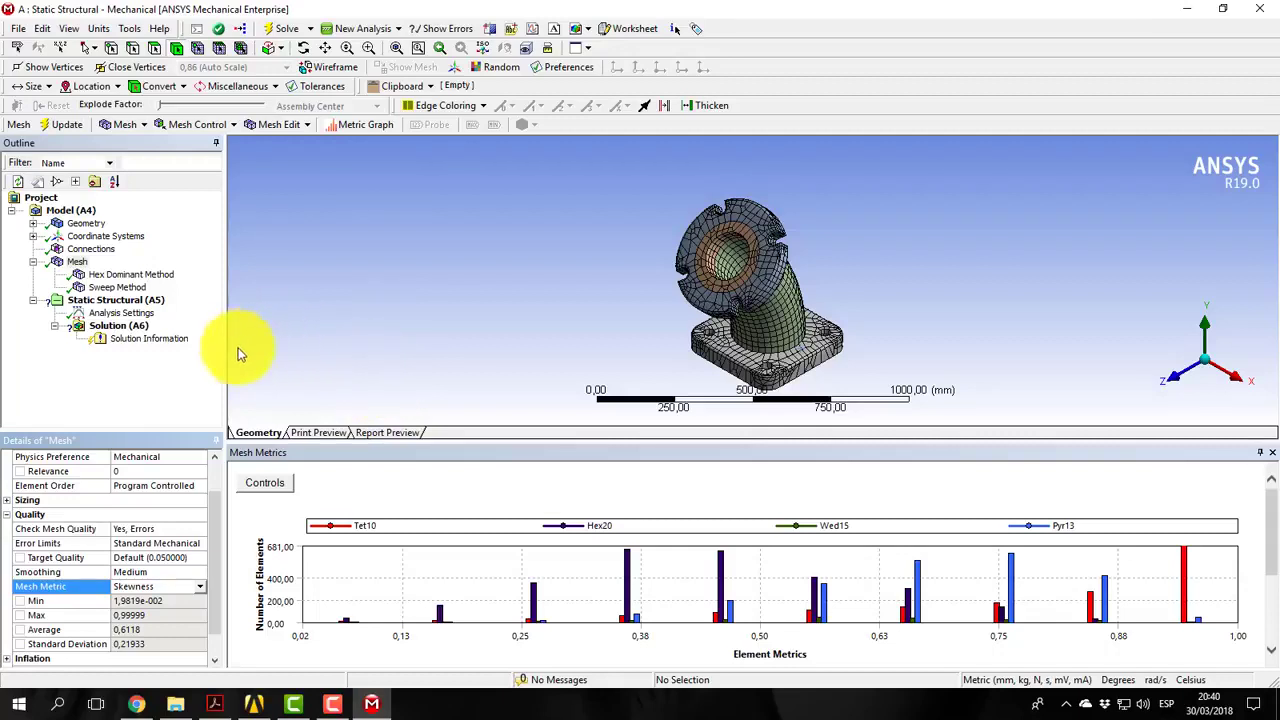
# Add a body sizing scoped to all five bodies with an element size of 15 mm
pyautogui.click(225, 125)
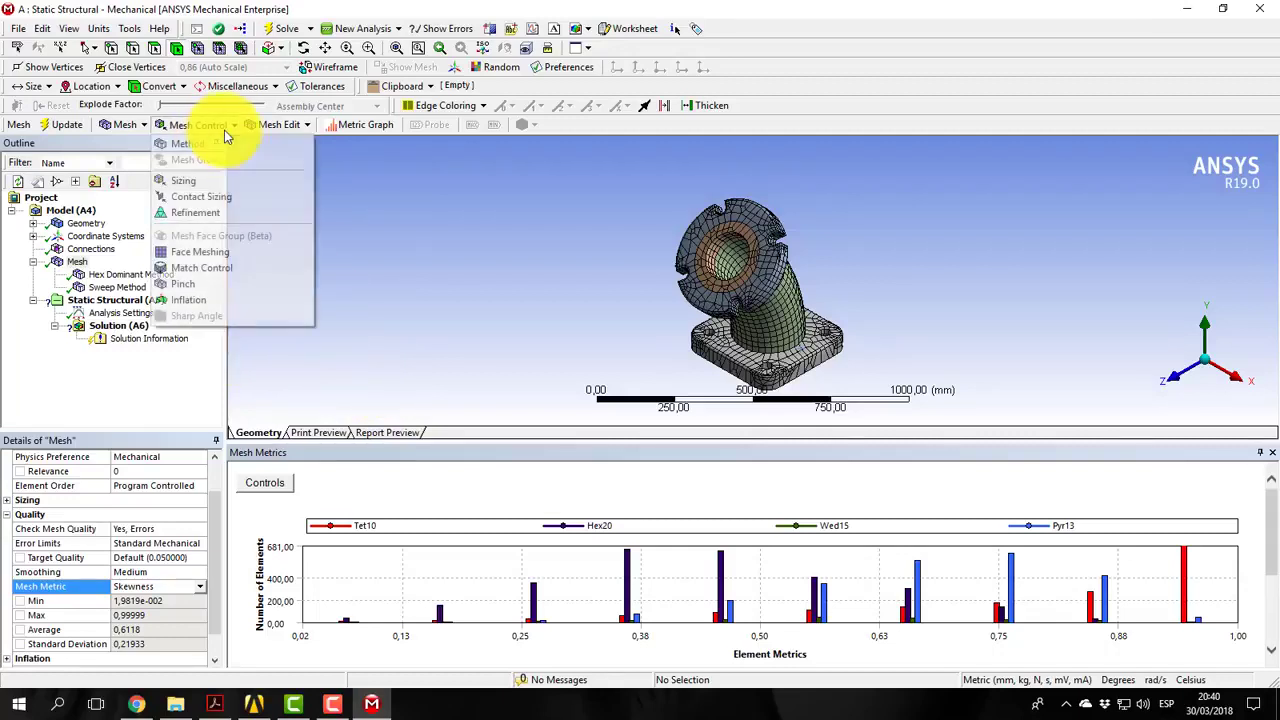
pyautogui.click(201, 181)
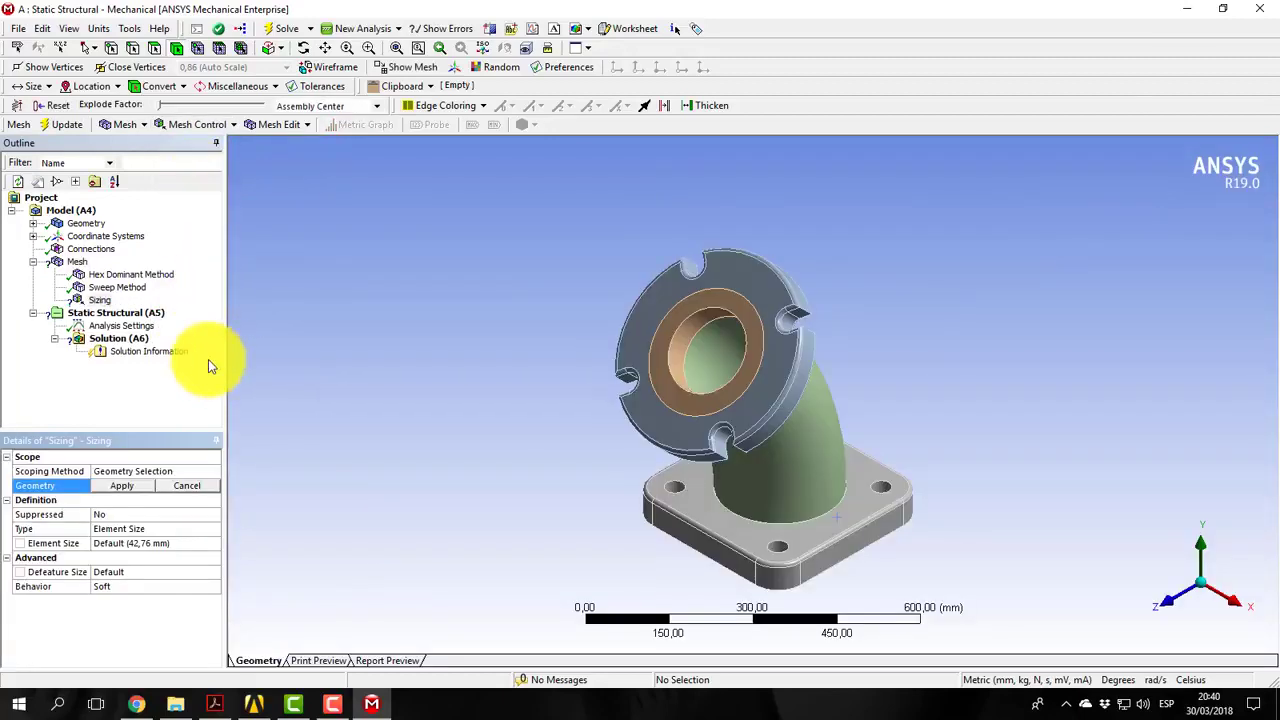
pyautogui.click(663, 432)
pyautogui.rightClick(667, 430)
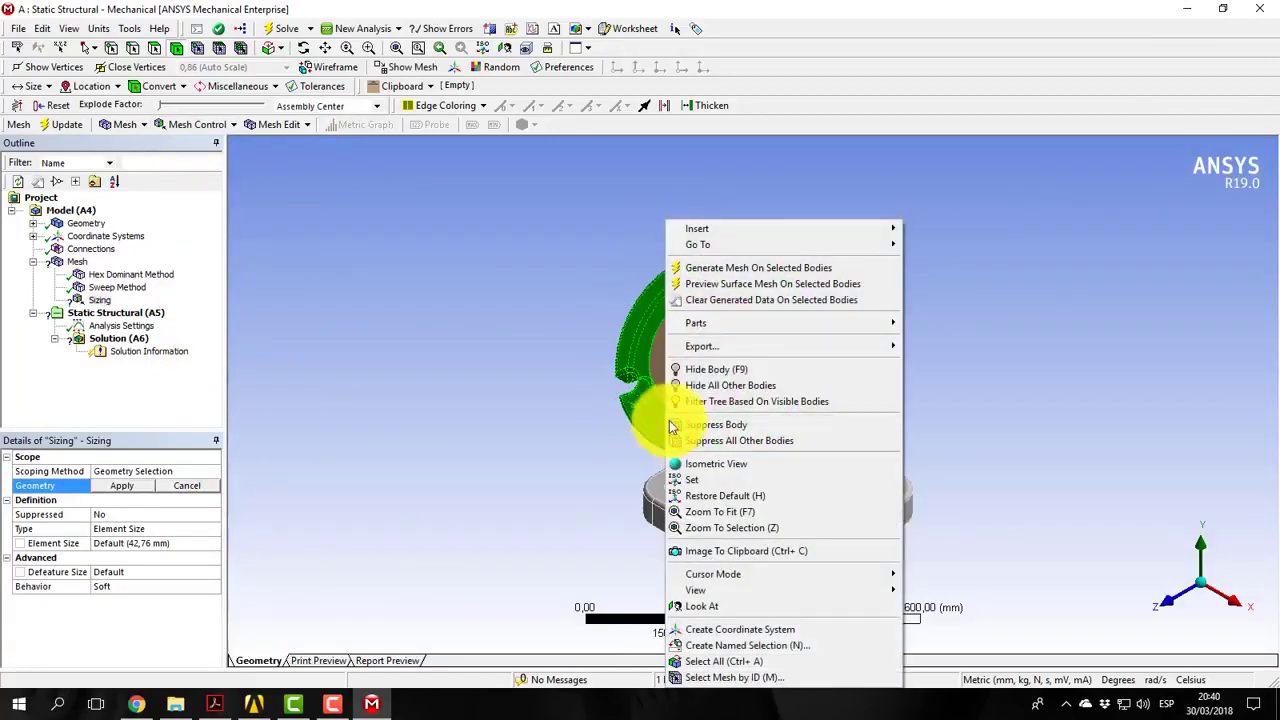
pyautogui.click(746, 662)
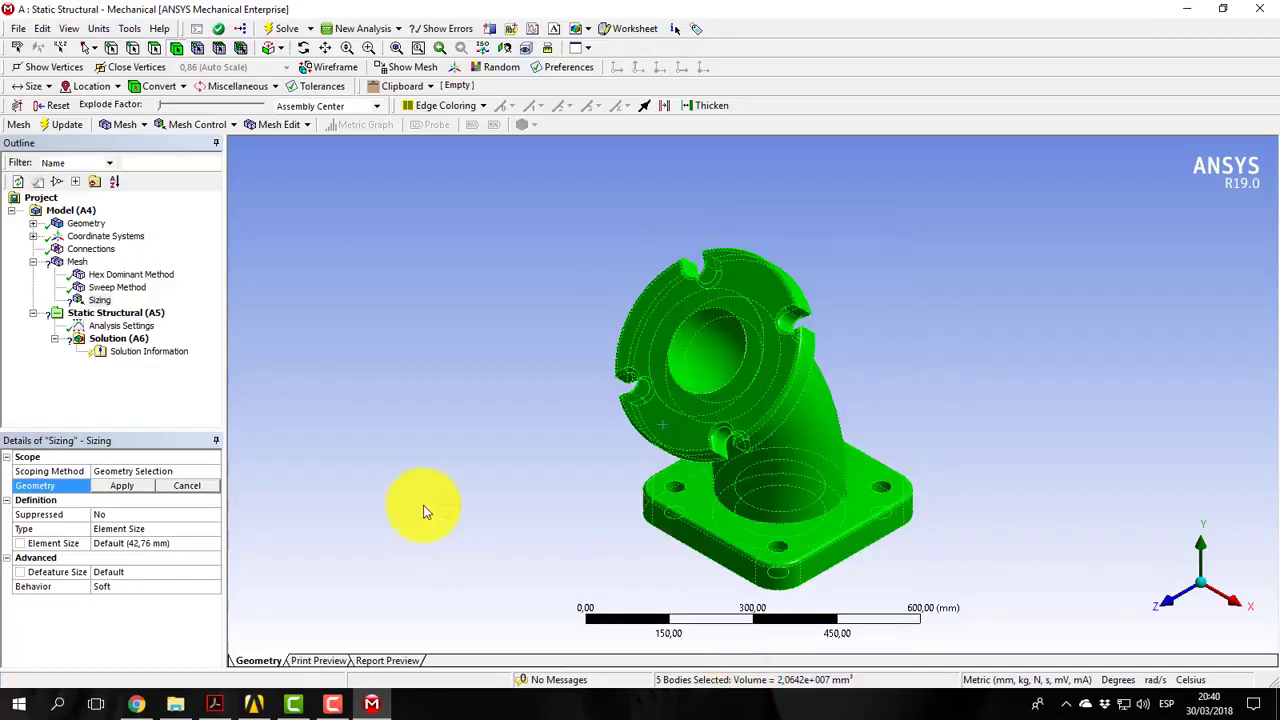
pyautogui.click(116, 487)
pyautogui.click(128, 543)
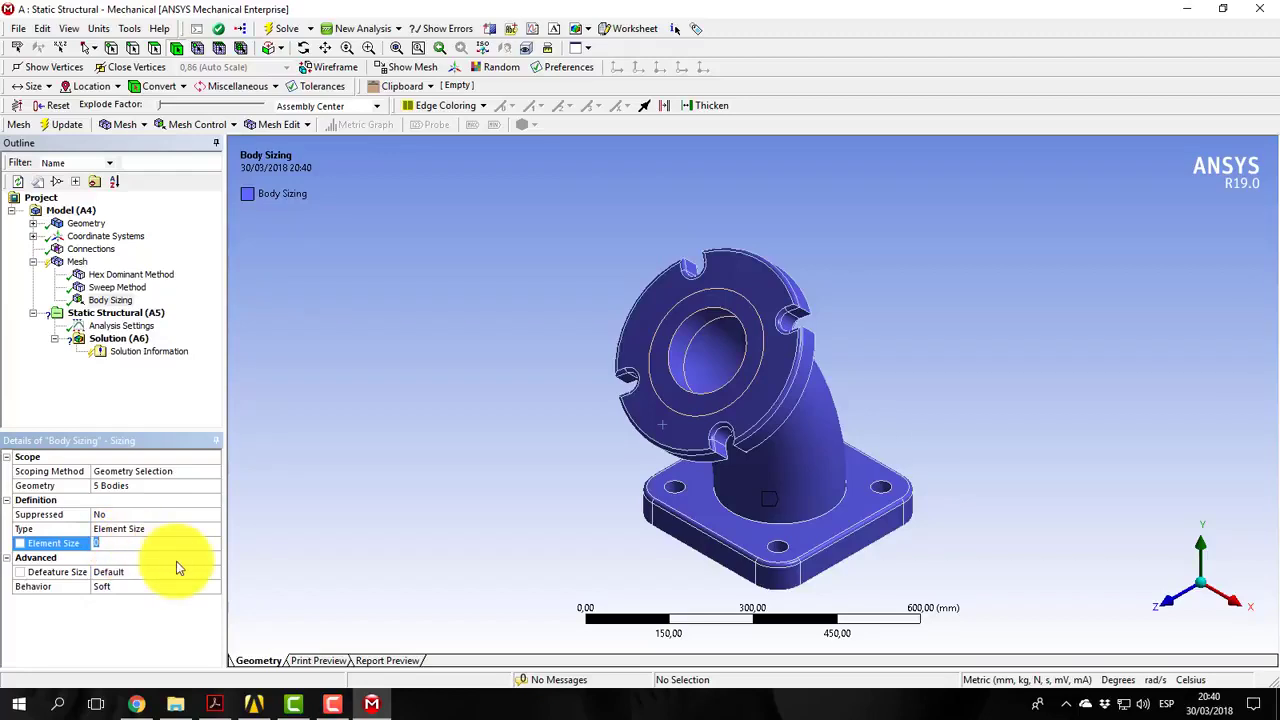
pyautogui.write('15')
pyautogui.press('Return')
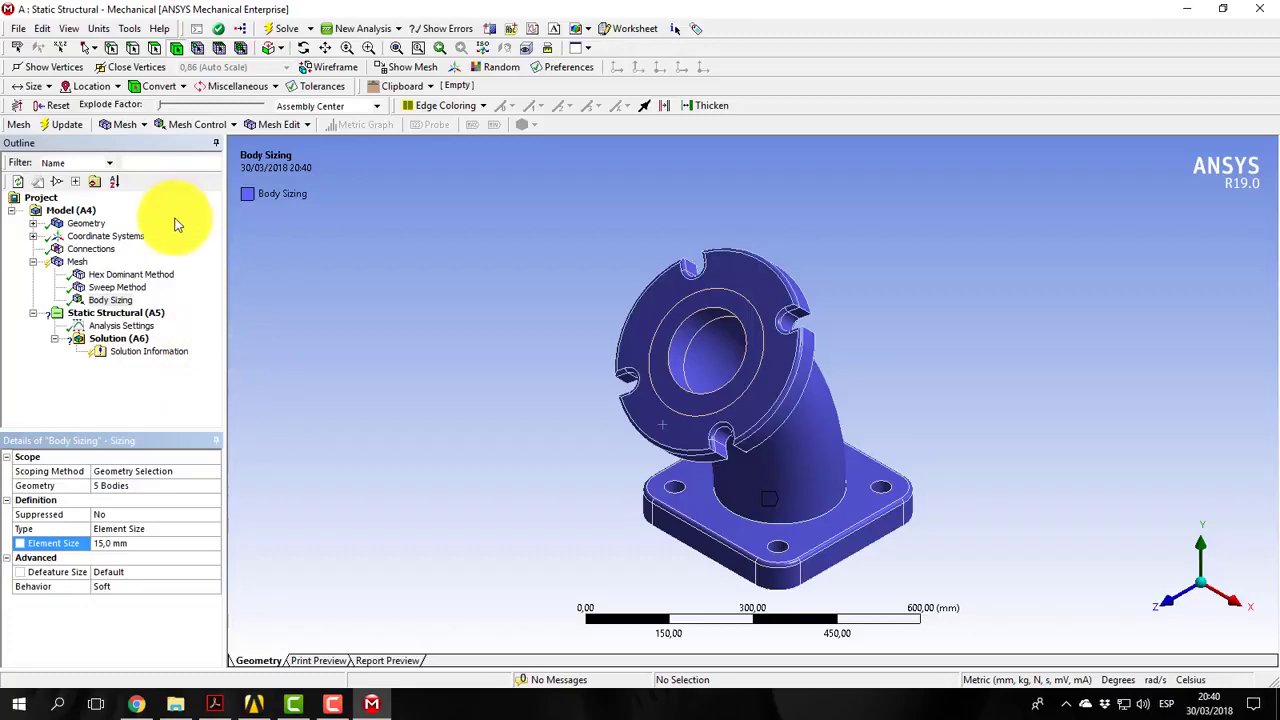
# Update the mesh with the new body sizing and check its average skewness
pyautogui.click(61, 121)
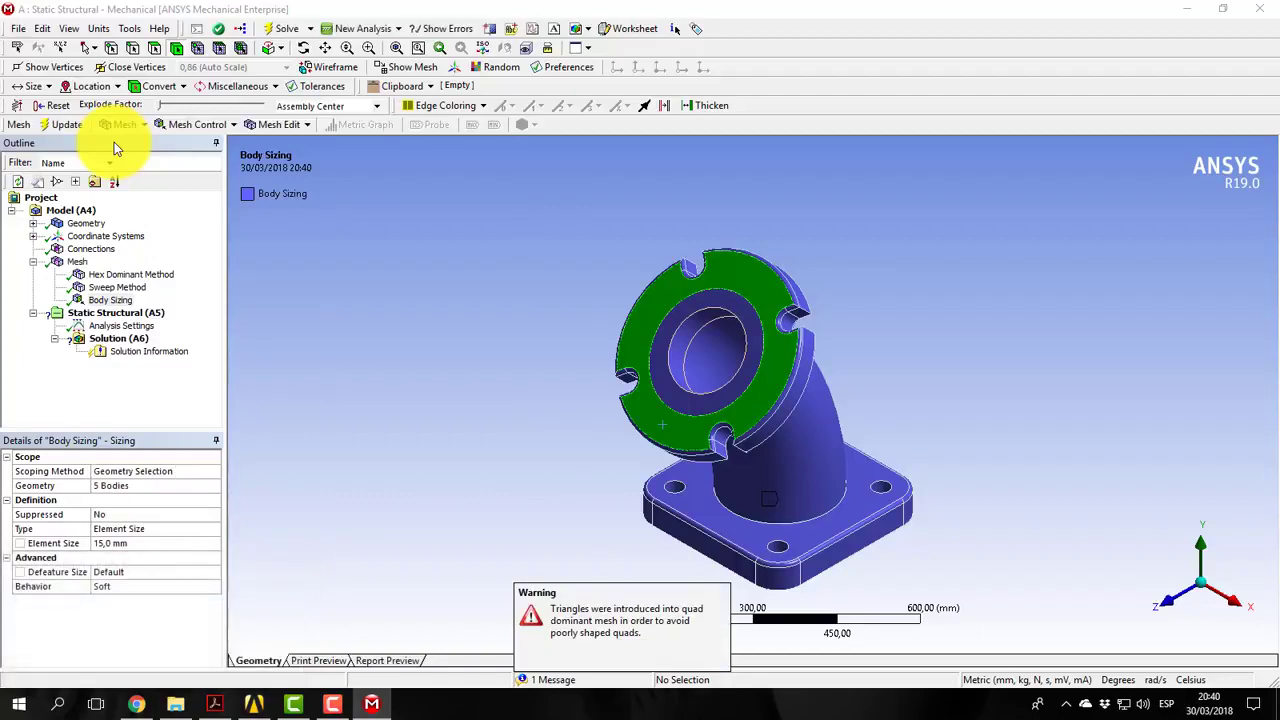
pyautogui.click(79, 263)
pyautogui.scroll(-5, 115, 610)
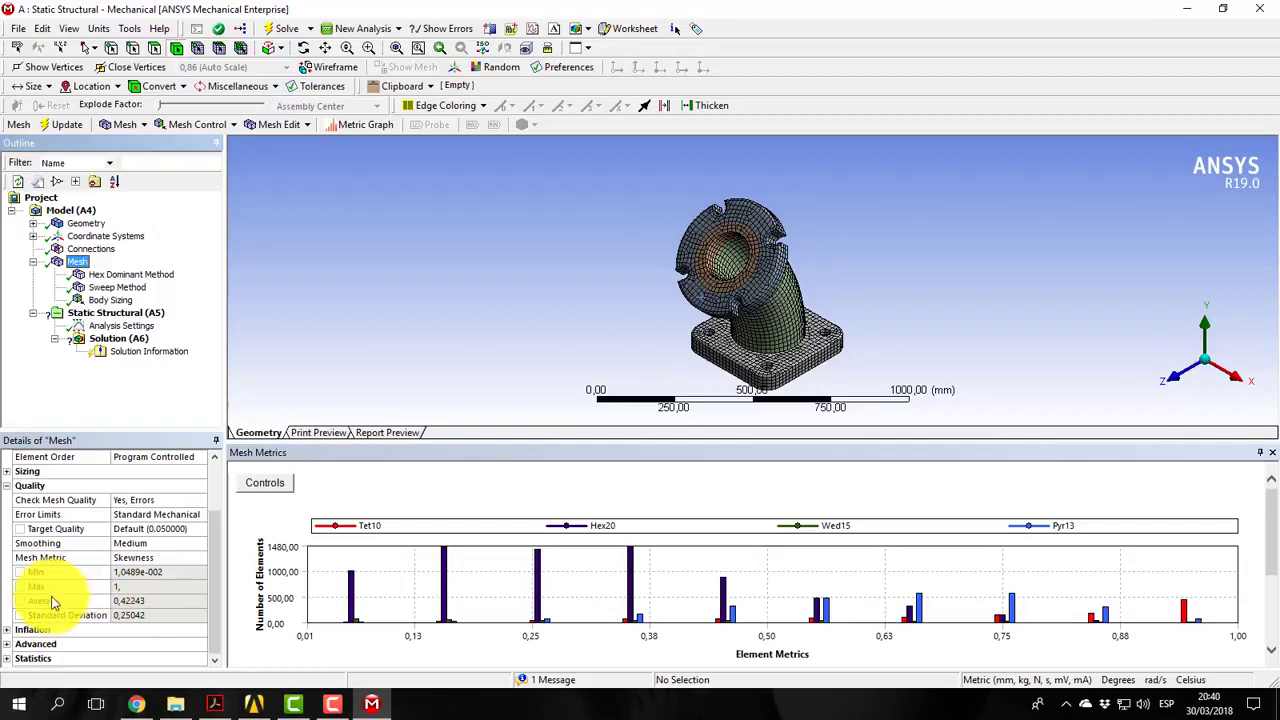
pyautogui.click(150, 601)
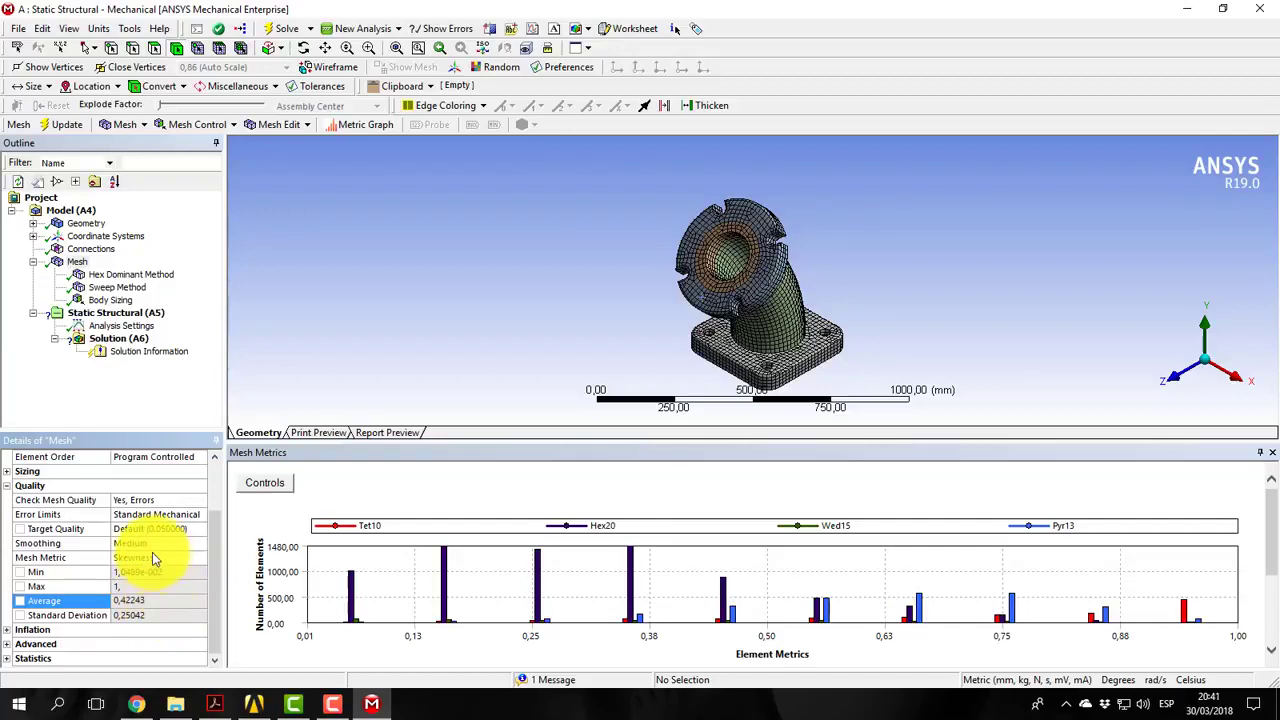
pyautogui.scroll(2, 146, 553)
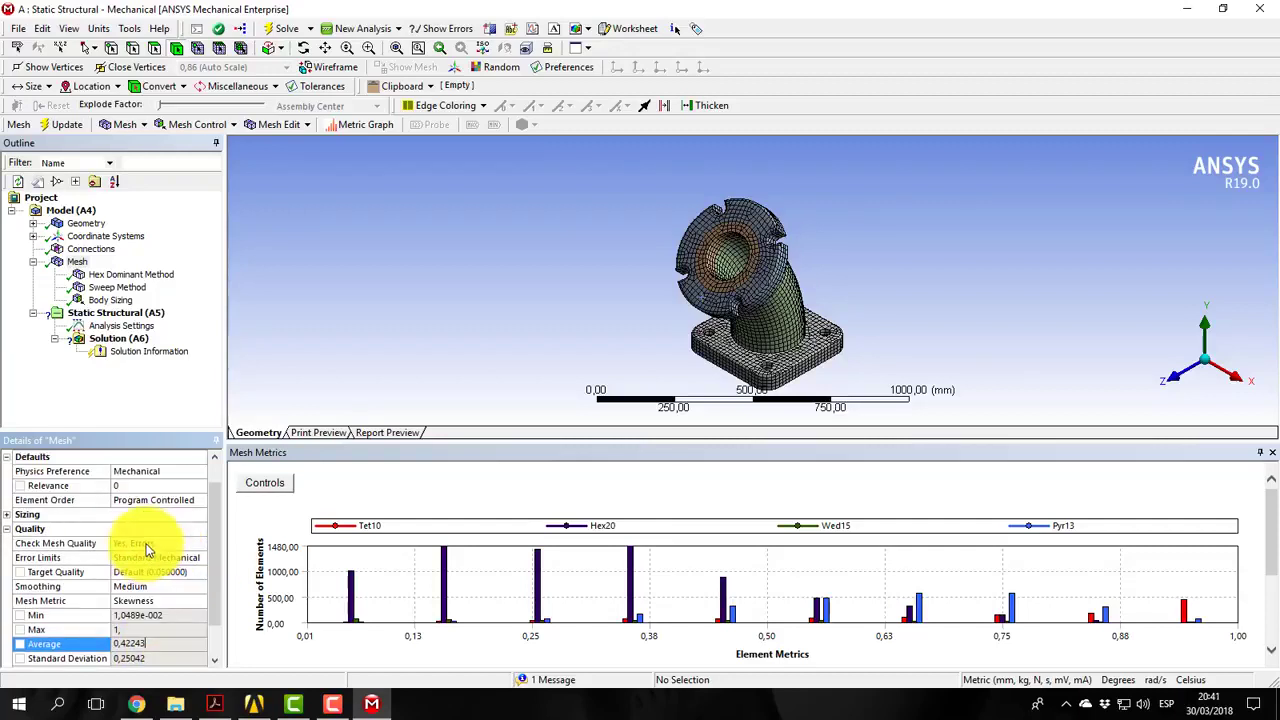
# Select all mappable faces of the mesh and insert a Face Meshing control on them
pyautogui.click(80, 265)
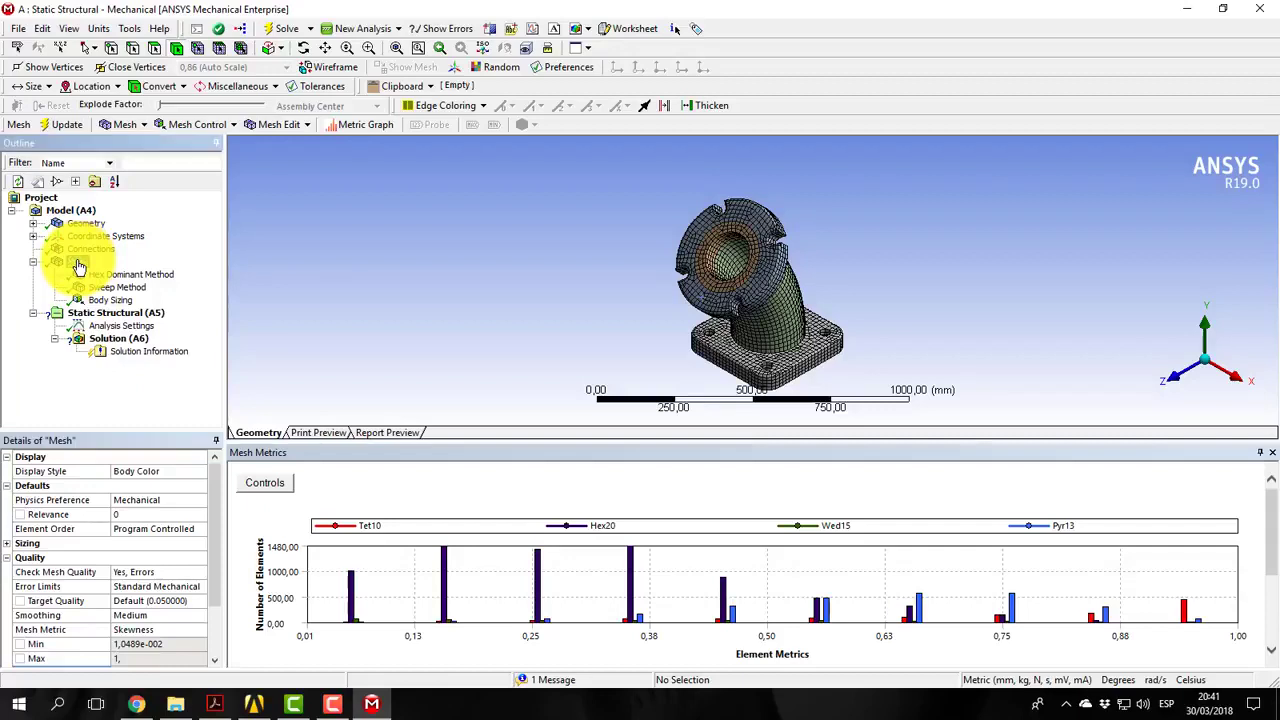
pyautogui.rightClick(80, 265)
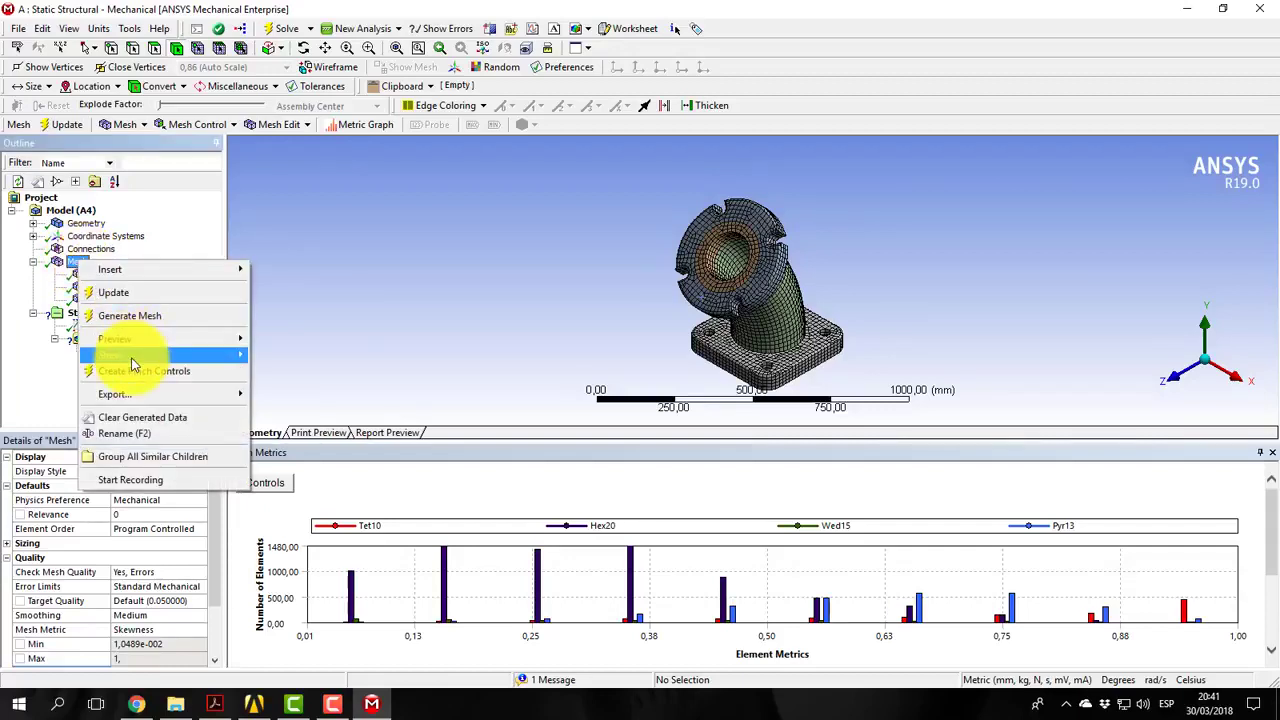
pyautogui.moveTo(128, 356)
pyautogui.click(289, 371)
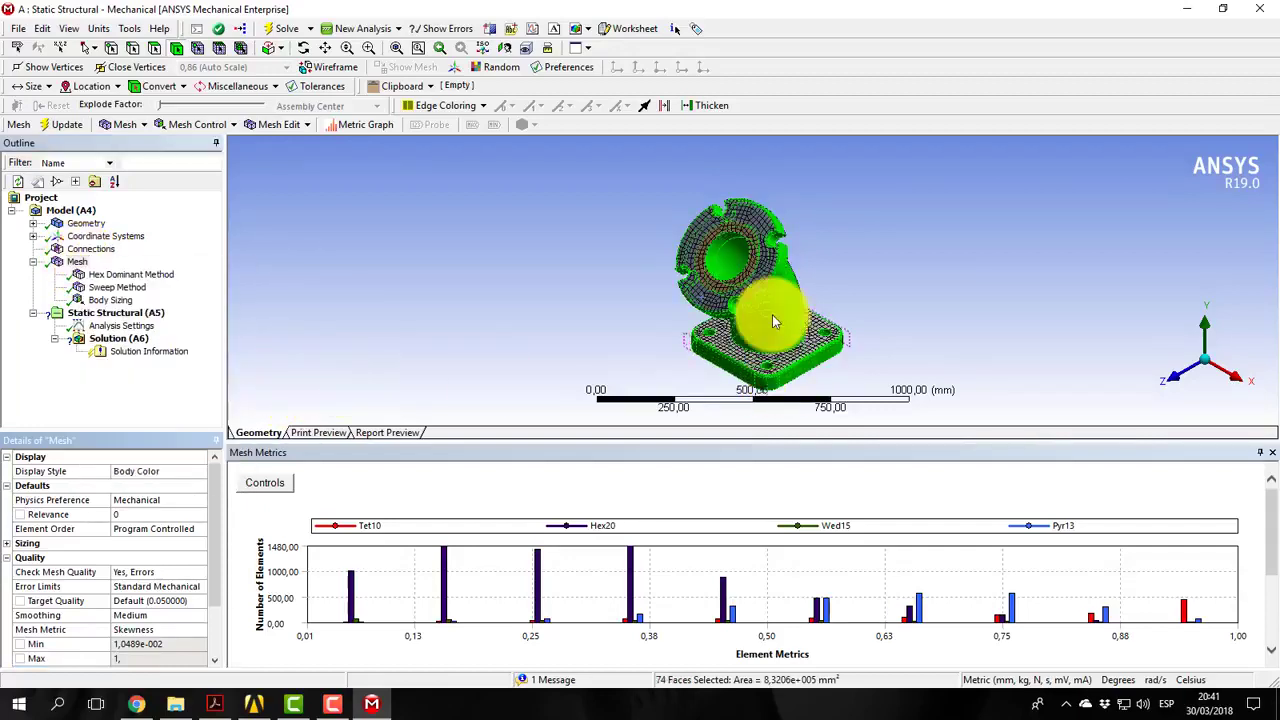
pyautogui.rightClick(791, 291)
pyautogui.moveTo(843, 228)
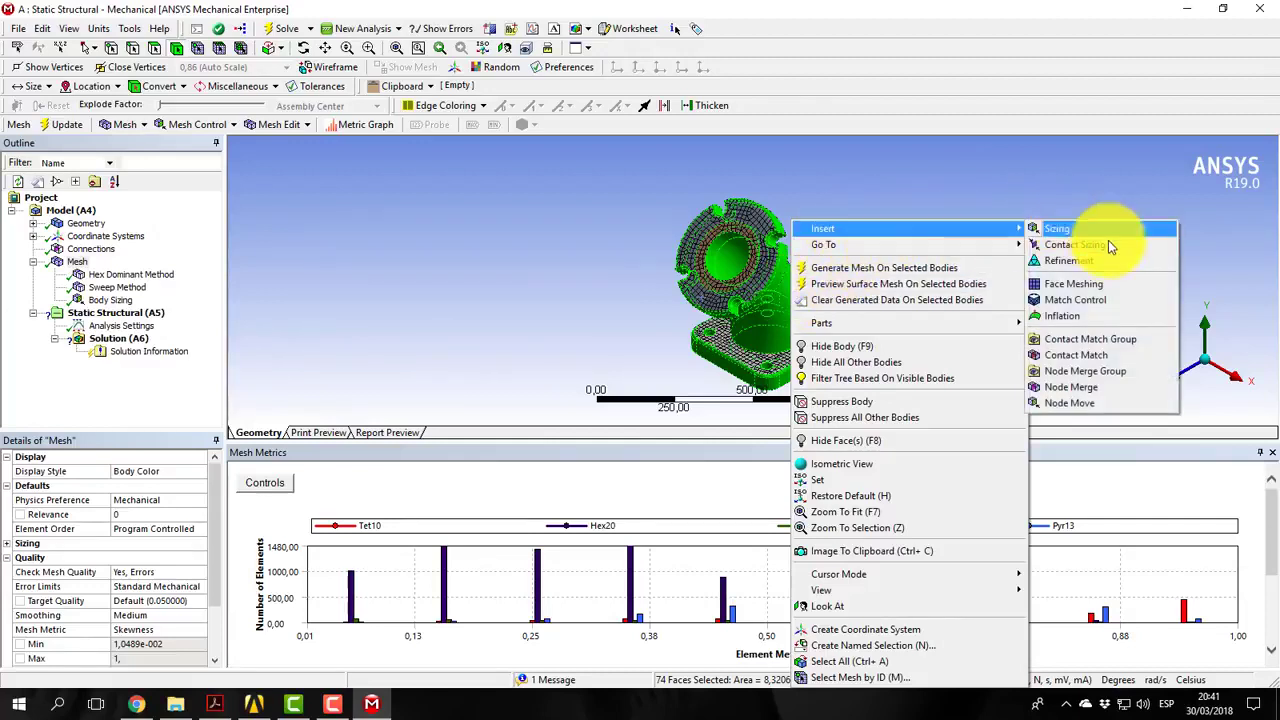
pyautogui.click(1100, 285)
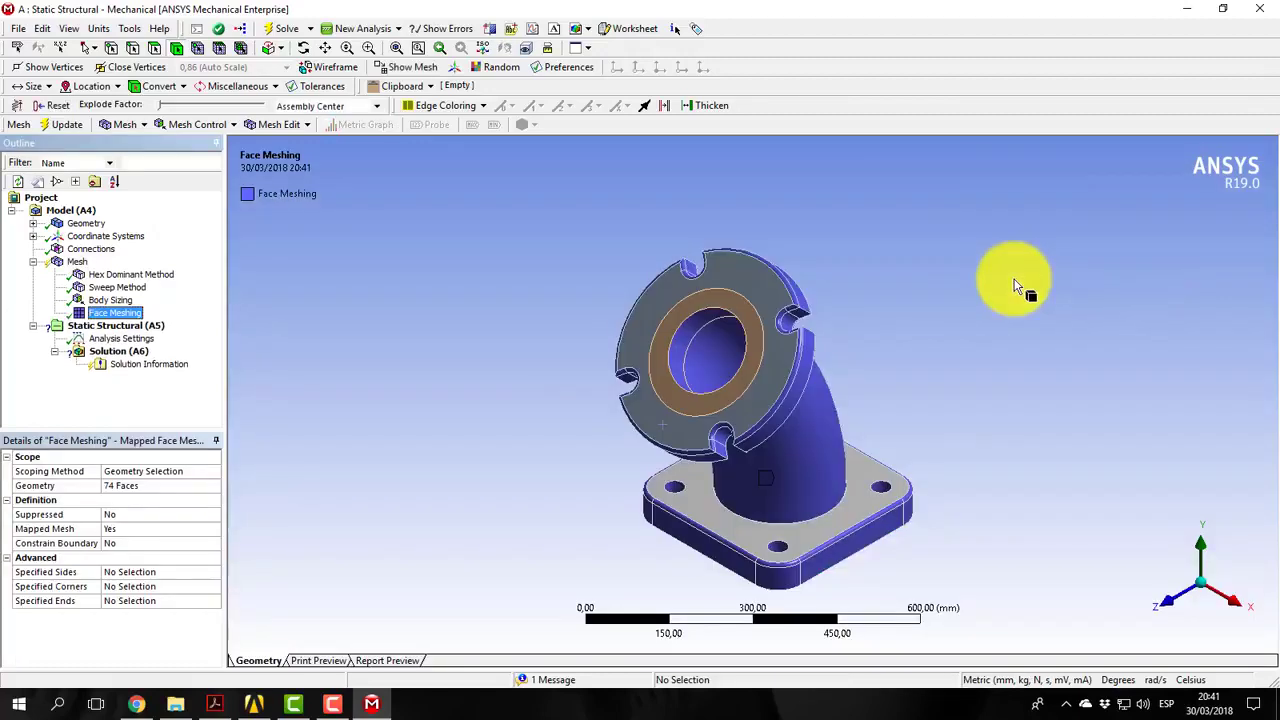
# Set the body sizing's element size to 10 mm and its behavior to Hard
pyautogui.click(117, 301)
pyautogui.click(120, 543)
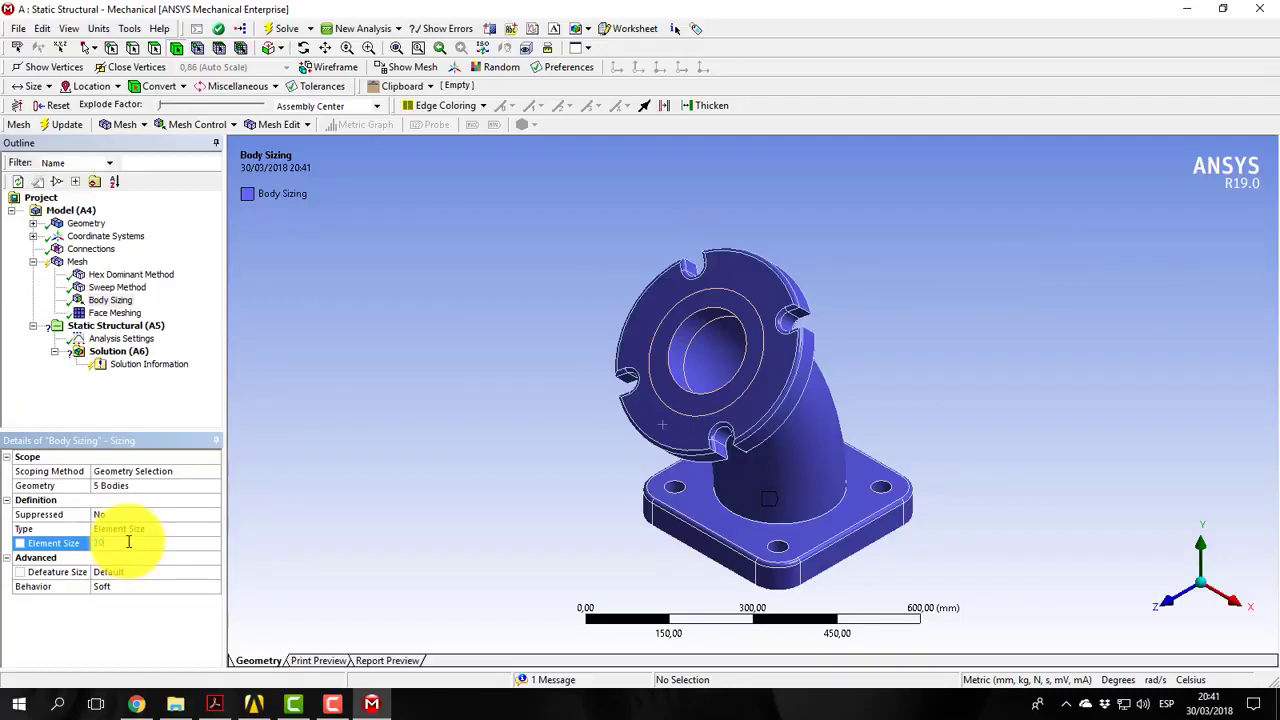
pyautogui.click(123, 587)
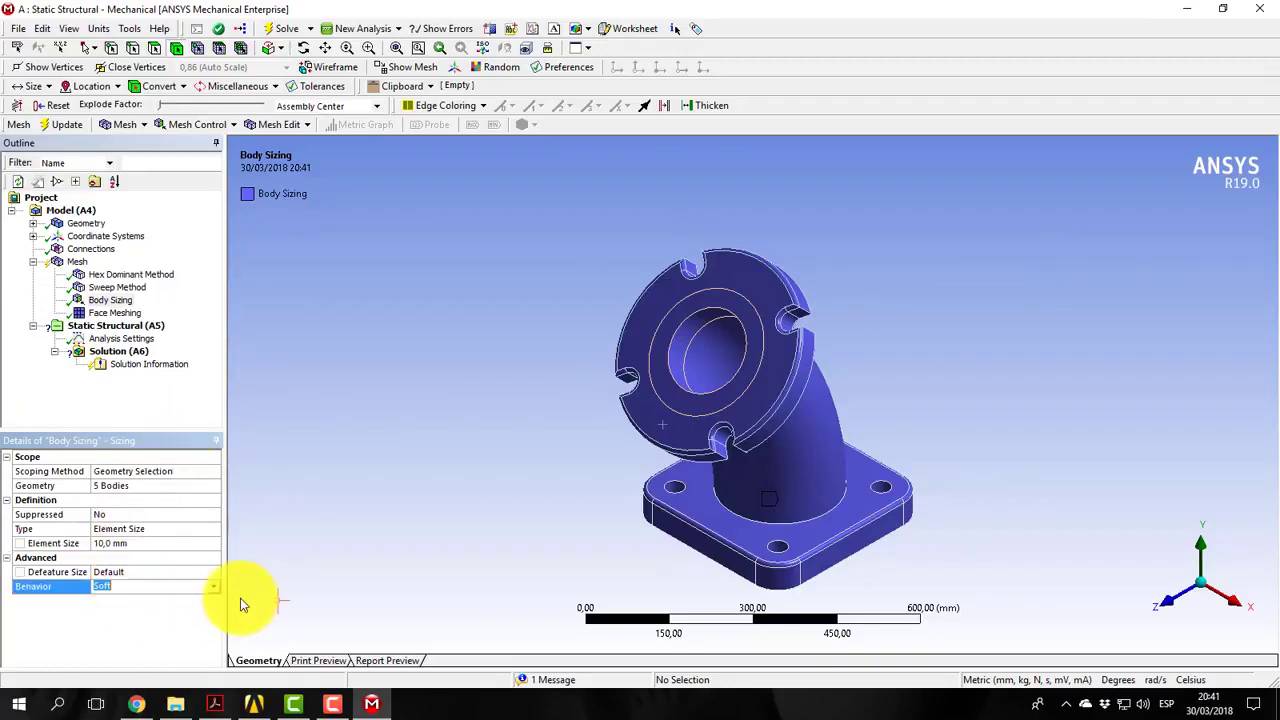
pyautogui.click(213, 588)
pyautogui.click(124, 608)
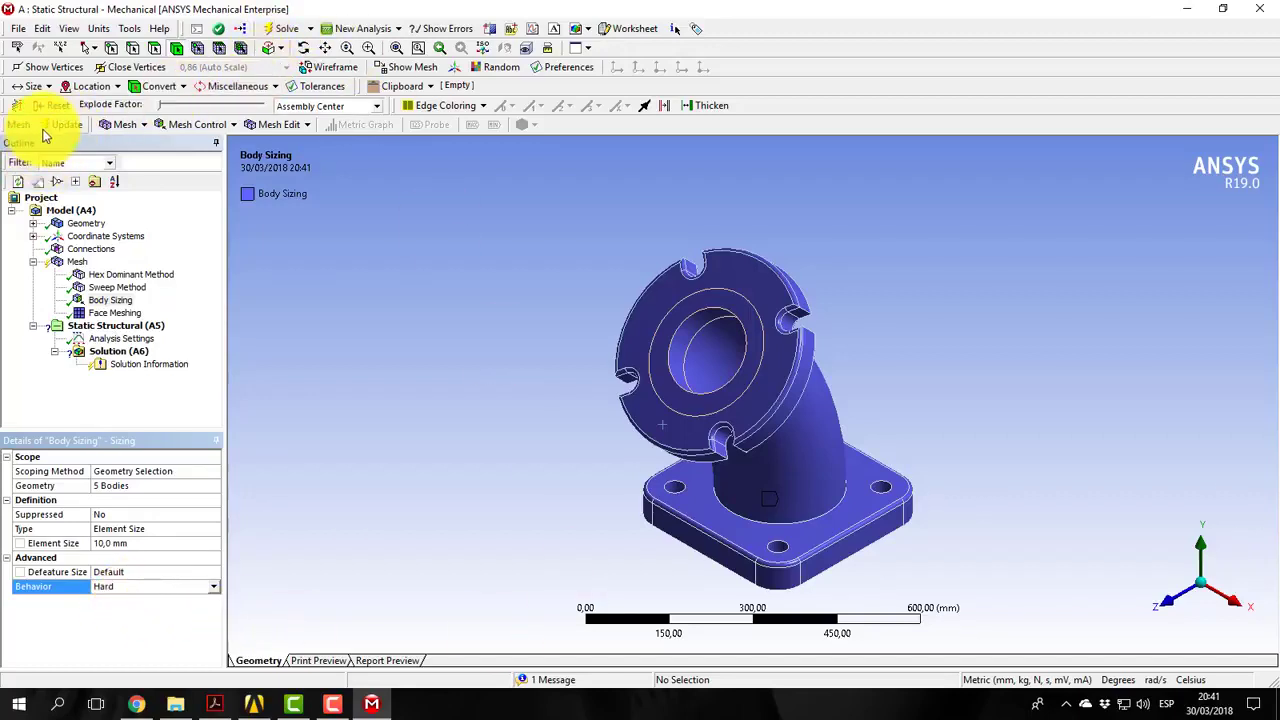
# Update the mesh with the face meshing and hard sizing, and check the average skewness again
pyautogui.click(99, 138)
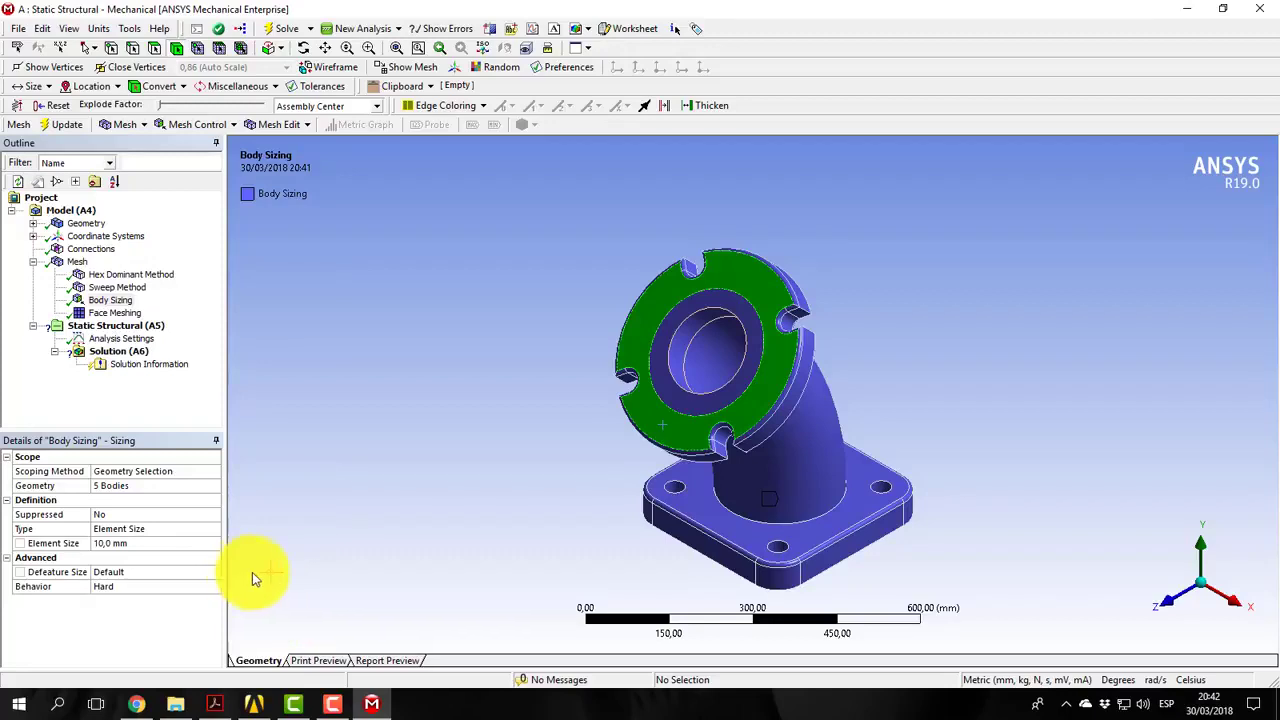
pyautogui.click(77, 261)
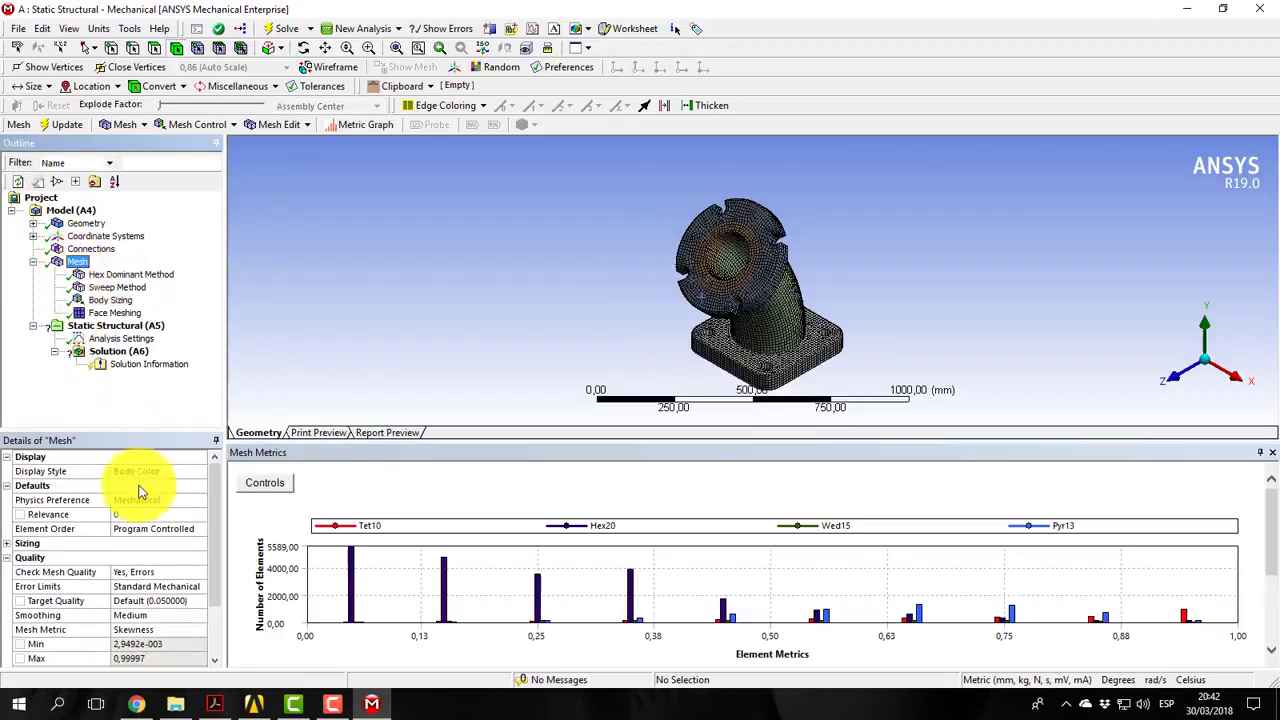
pyautogui.scroll(-2, 140, 510)
pyautogui.click(134, 601)
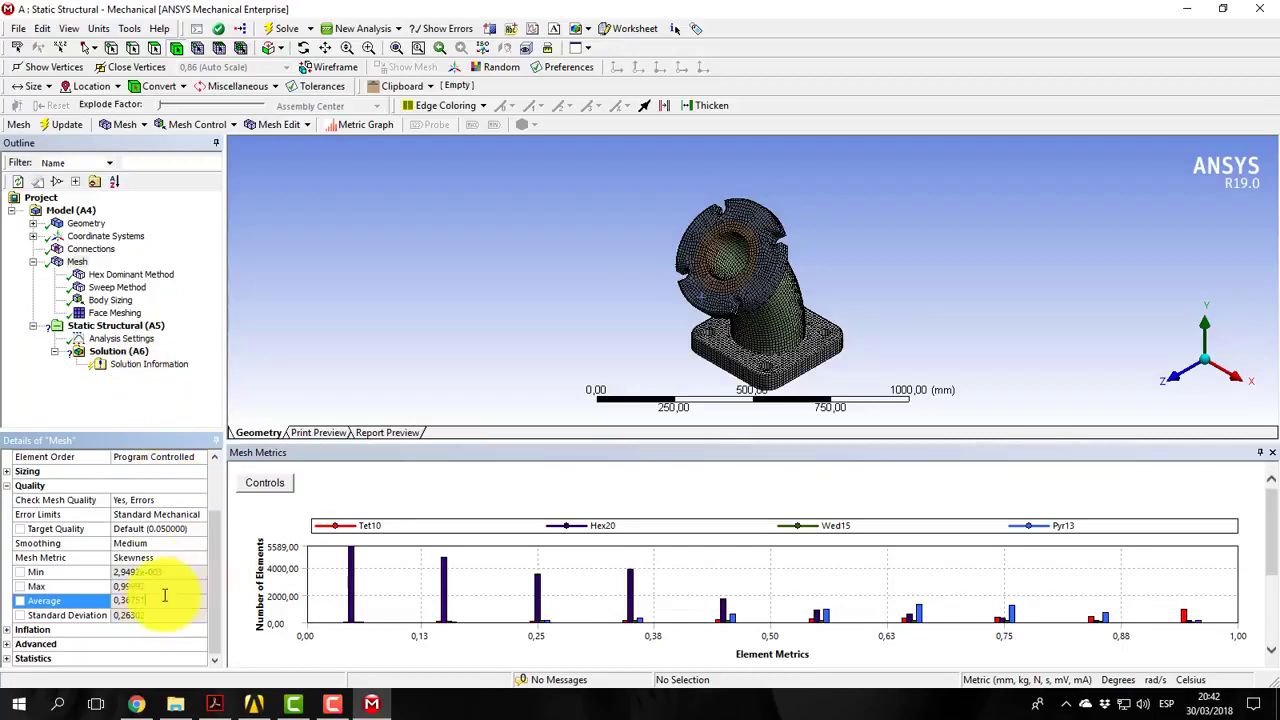
# Add a Displacement support to the static structural analysis, scoped to the cylindrical face of one base flange bolt hole
pyautogui.click(105, 327)
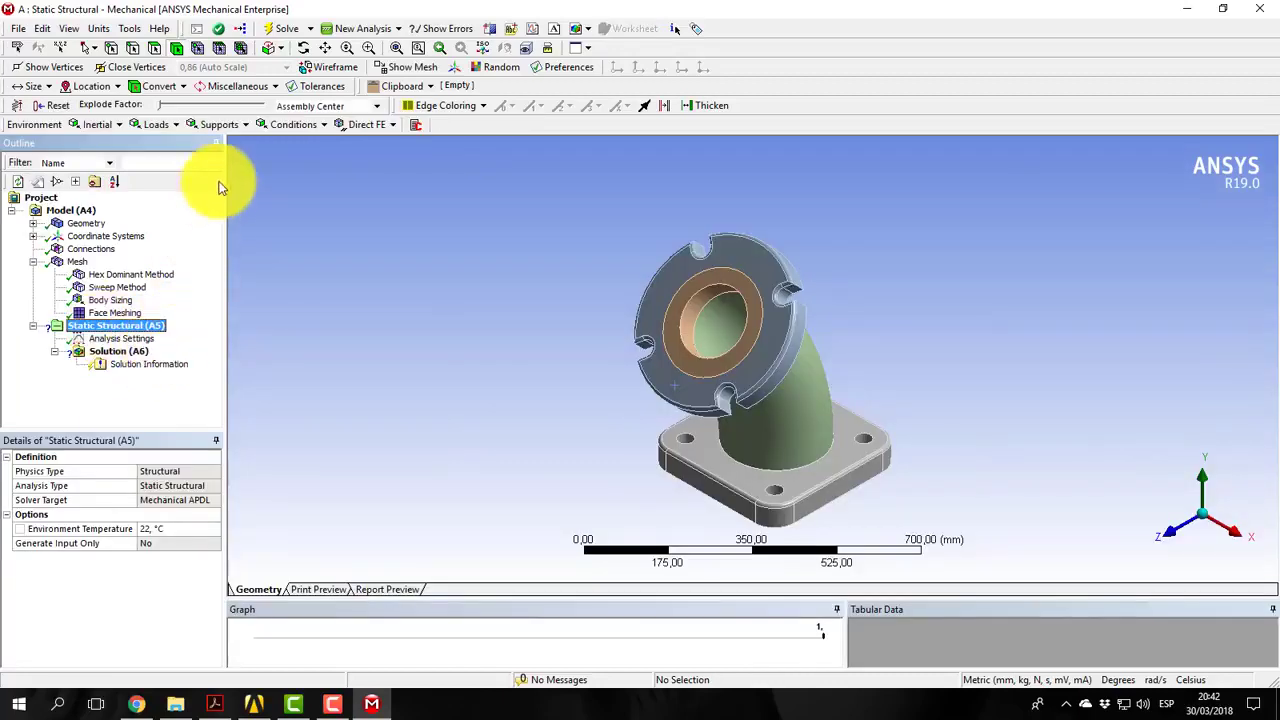
pyautogui.click(225, 123)
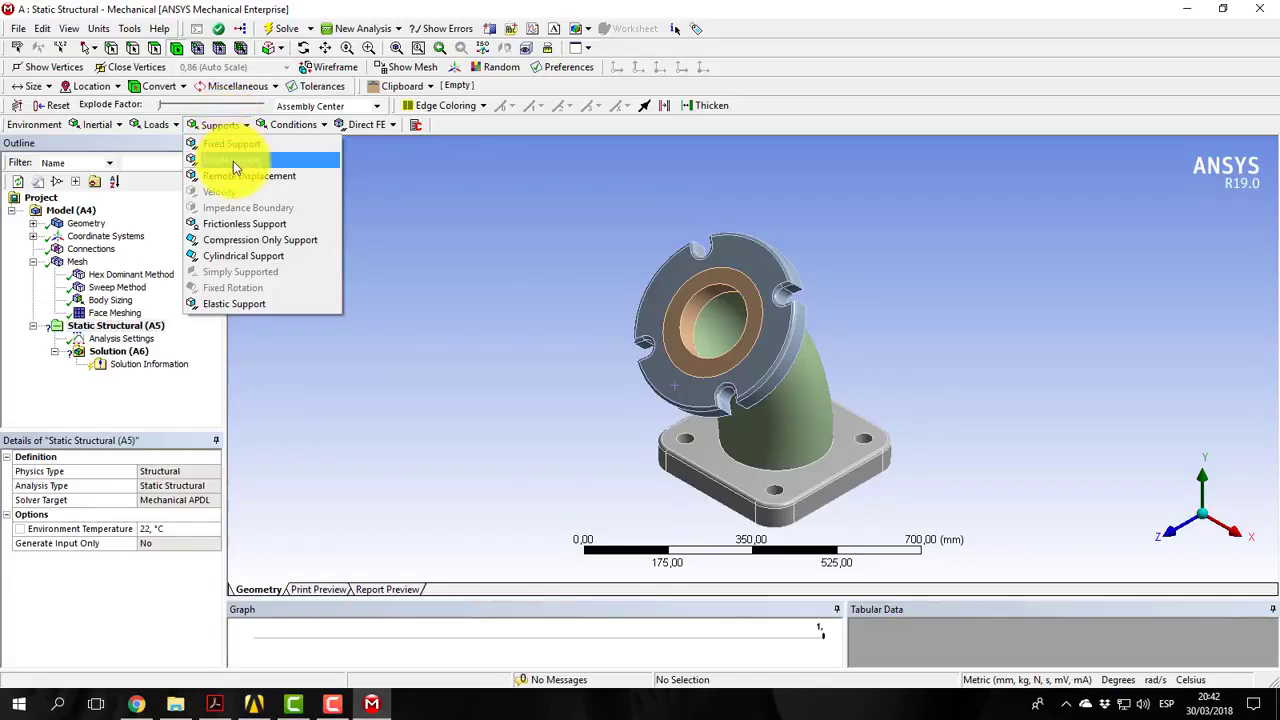
pyautogui.click(234, 160)
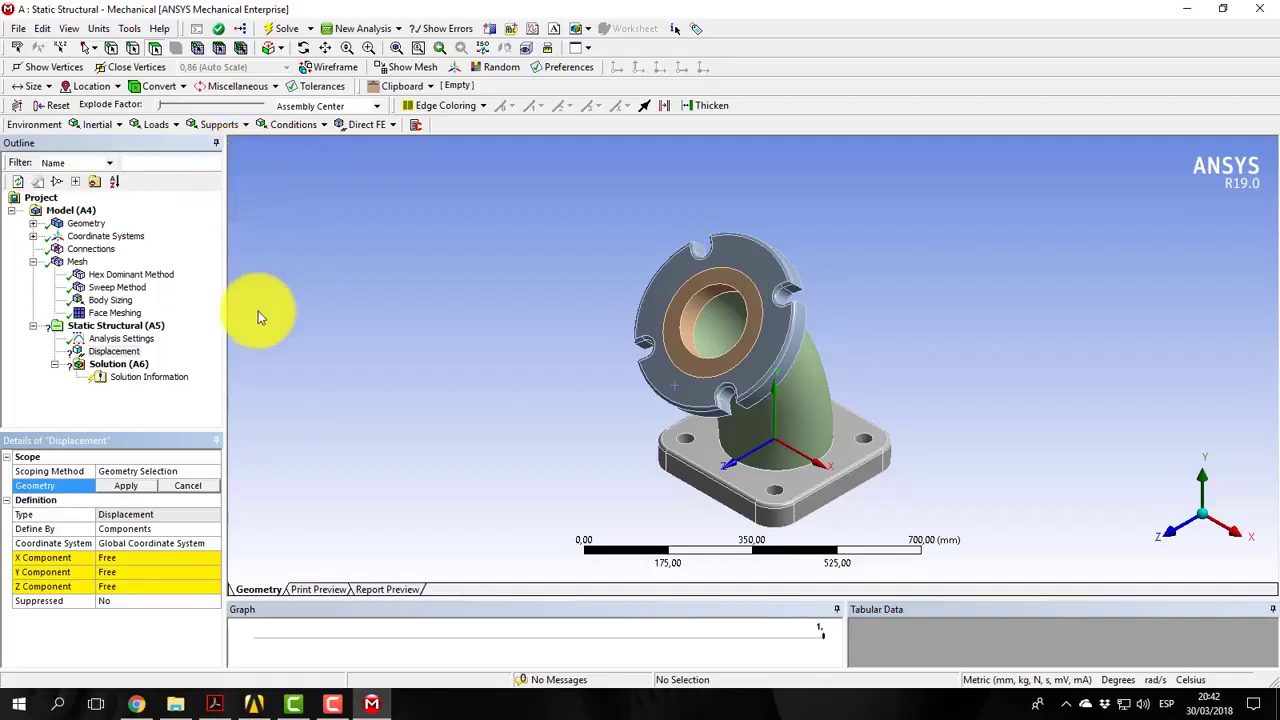
pyautogui.click(688, 443)
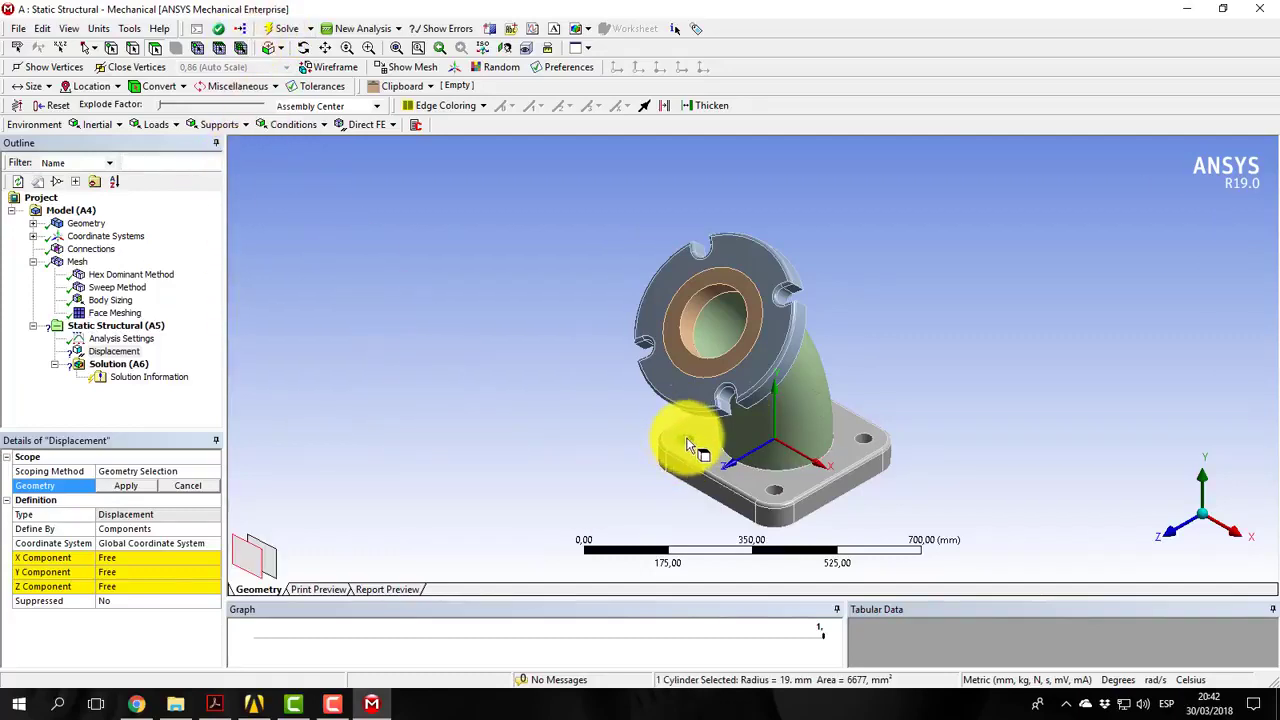
pyautogui.click(126, 485)
# Set the X, Y and Z components of the bolt hole's Displacement support to 0 mm
pyautogui.click(130, 556)
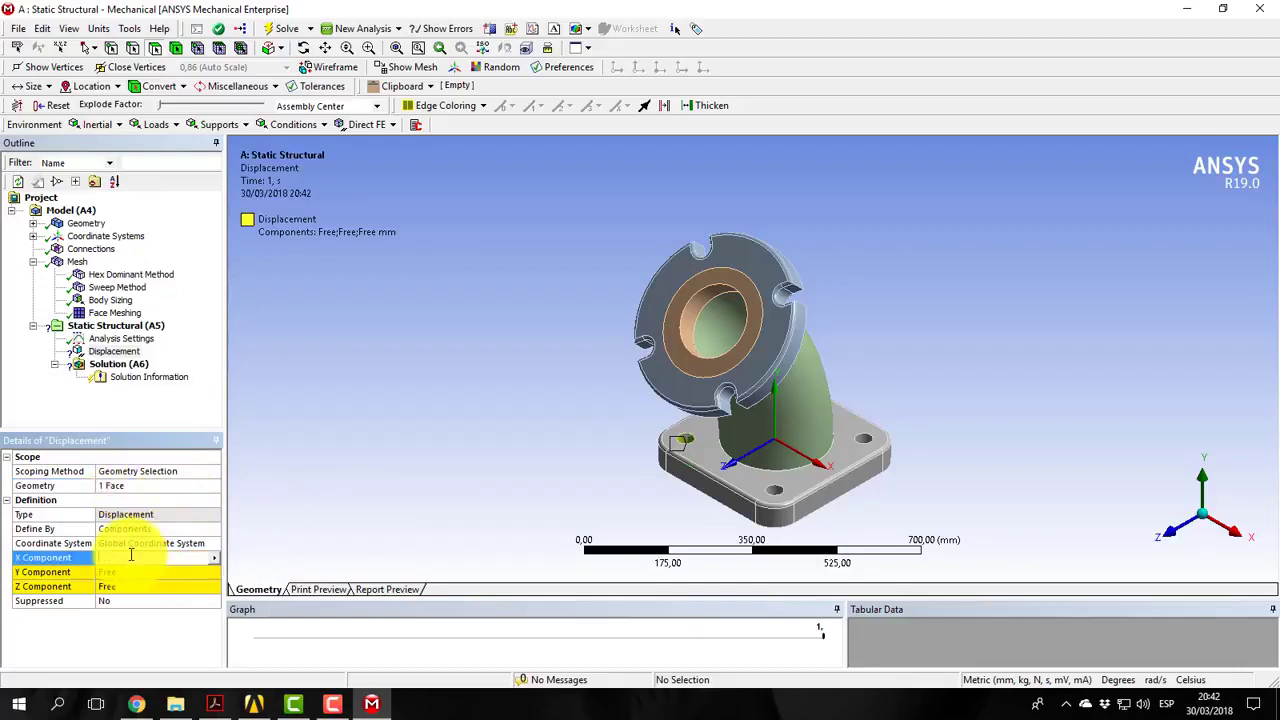
pyautogui.write('0')
pyautogui.click(136, 571)
pyautogui.write('0')
pyautogui.click(136, 586)
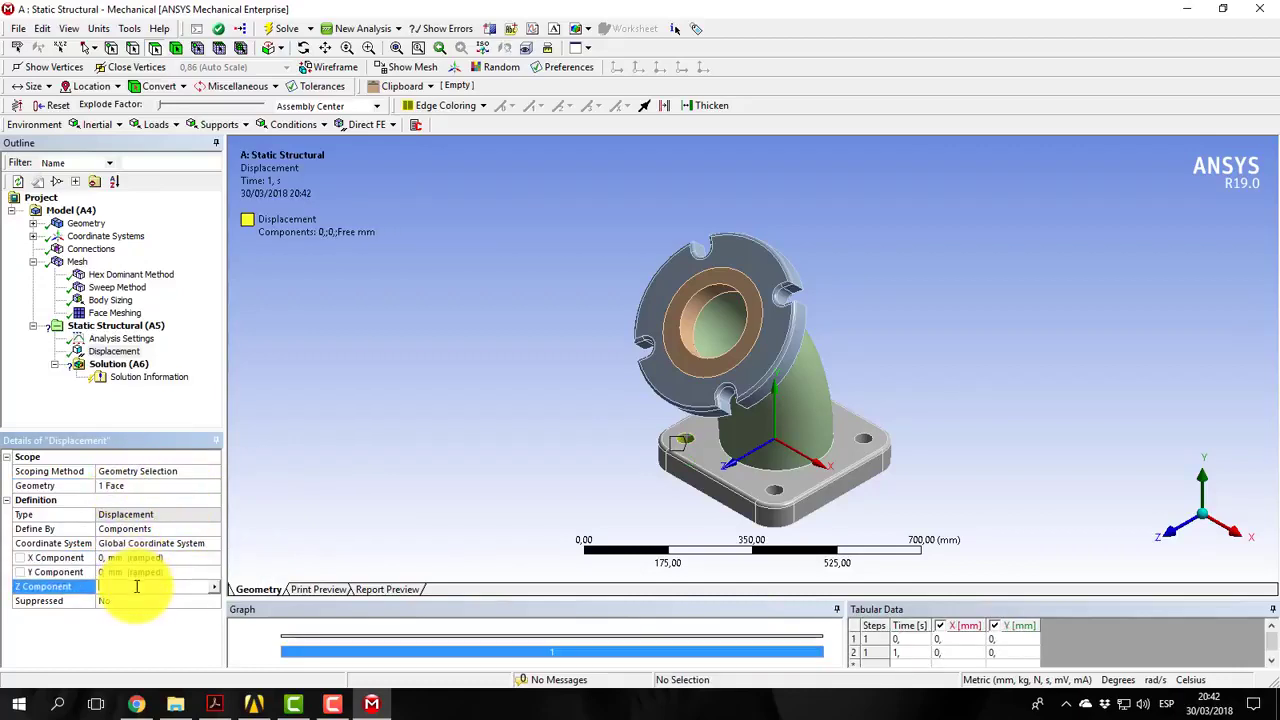
pyautogui.write('0')
pyautogui.press('Return')
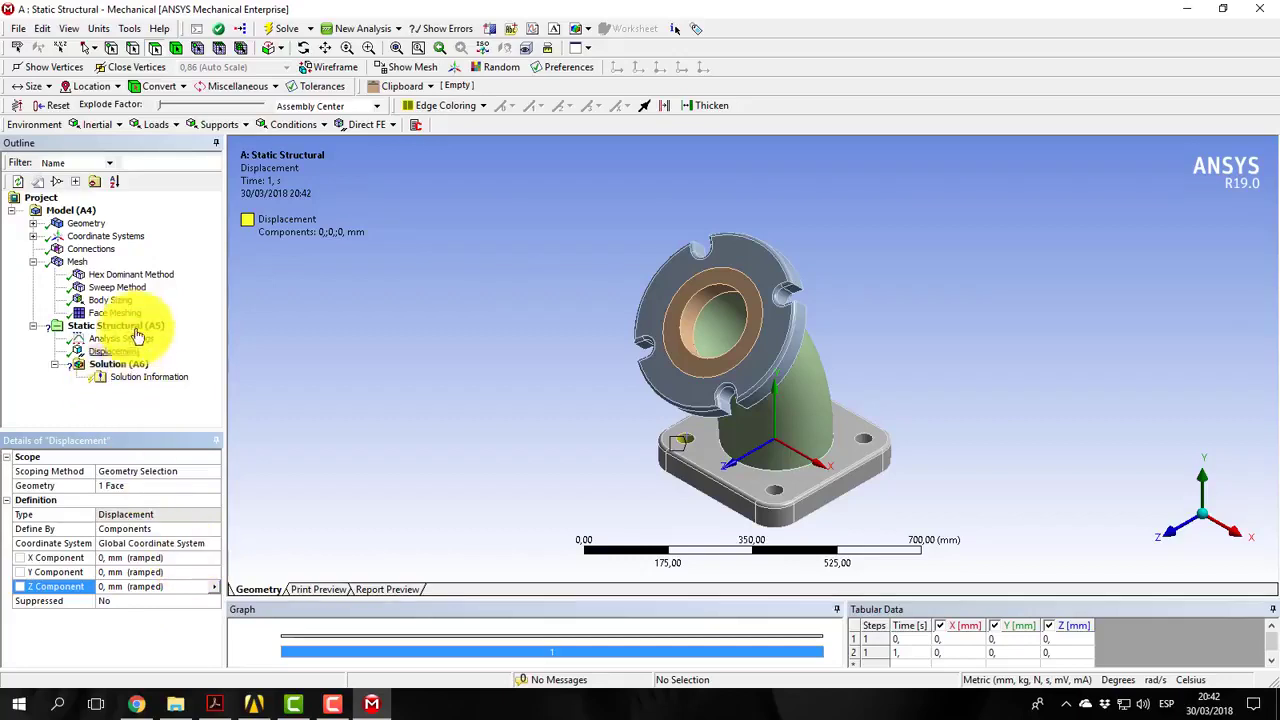
# Duplicate the Displacement support and rescope the copy to the cylindrical face of the base flange's +X, +Z corner bolt hole
pyautogui.rightClick(110, 352)
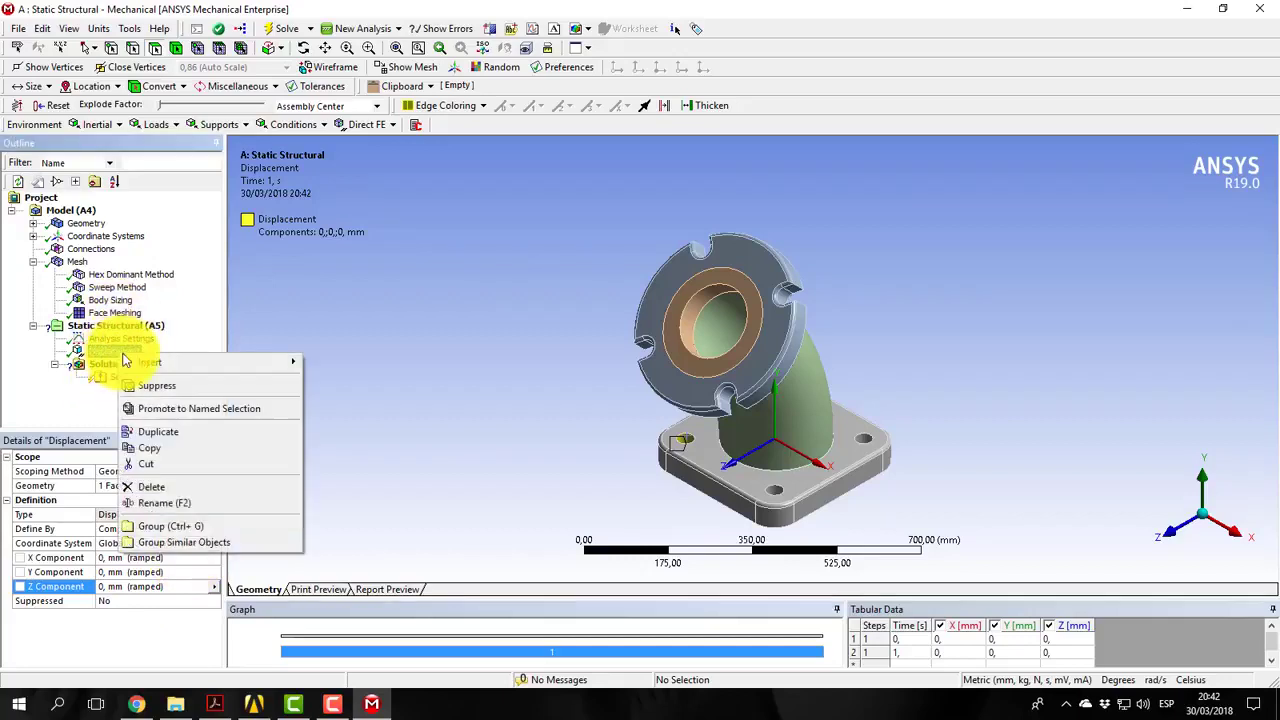
pyautogui.click(175, 438)
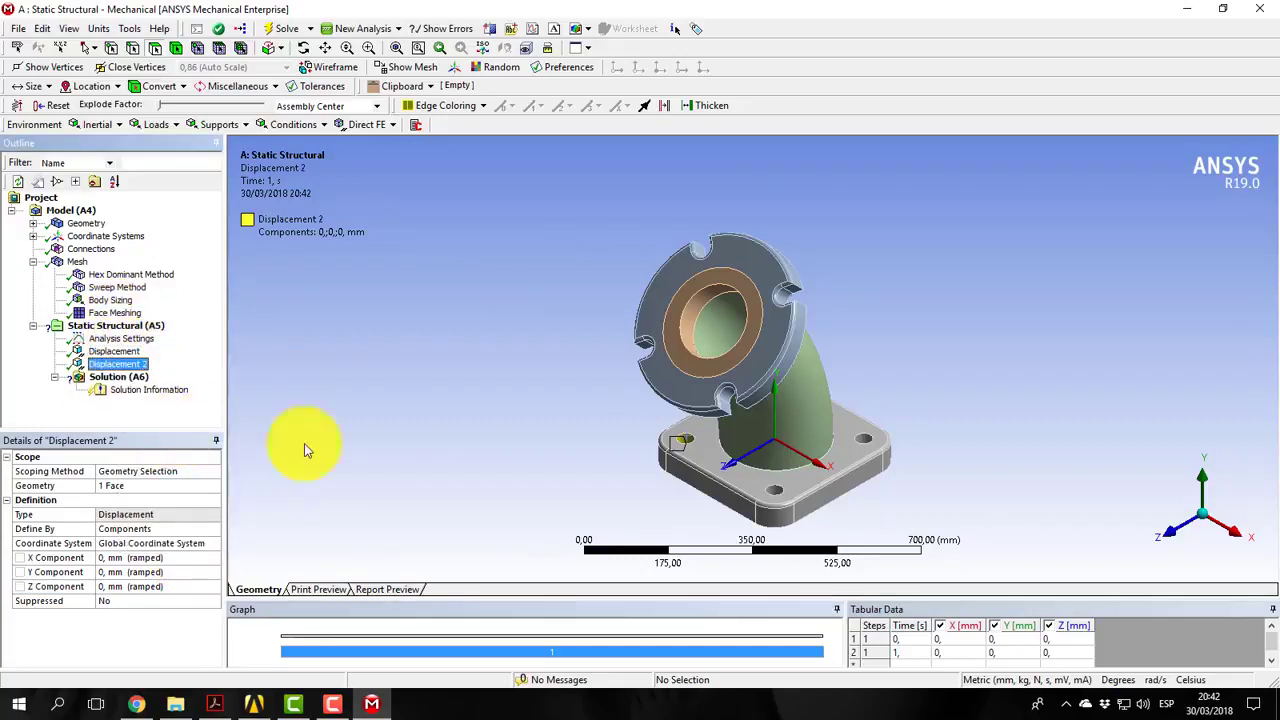
pyautogui.click(778, 495)
pyautogui.click(118, 485)
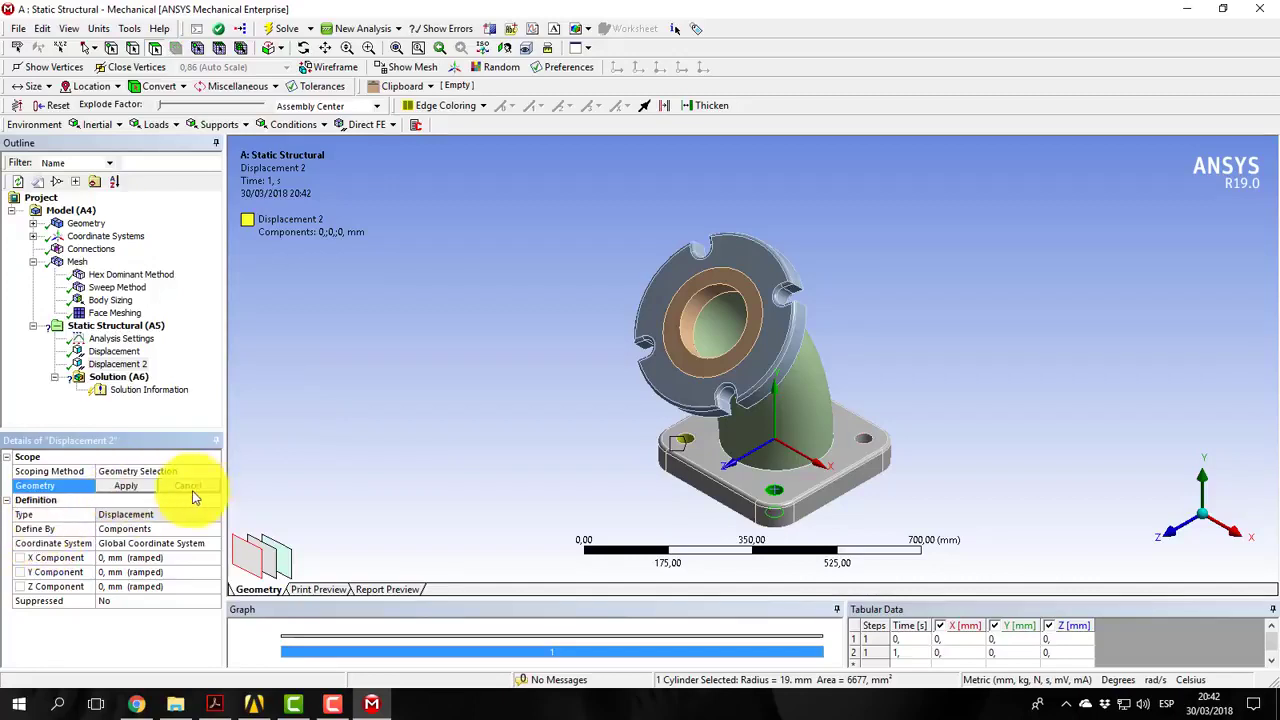
pyautogui.click(127, 486)
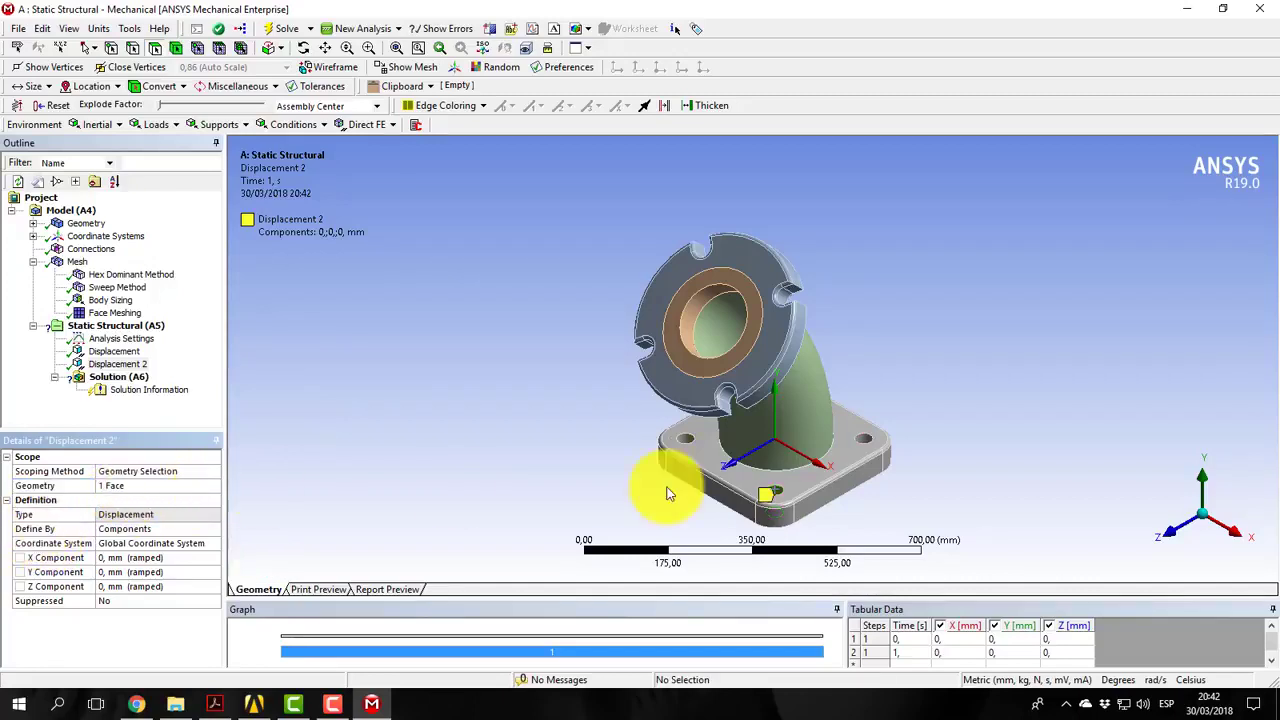
# Duplicate Displacement 2 and rescope the copy to the cylindrical face of the bolt hole at the base flange's +X, -Z corner
pyautogui.rightClick(125, 367)
pyautogui.click(166, 443)
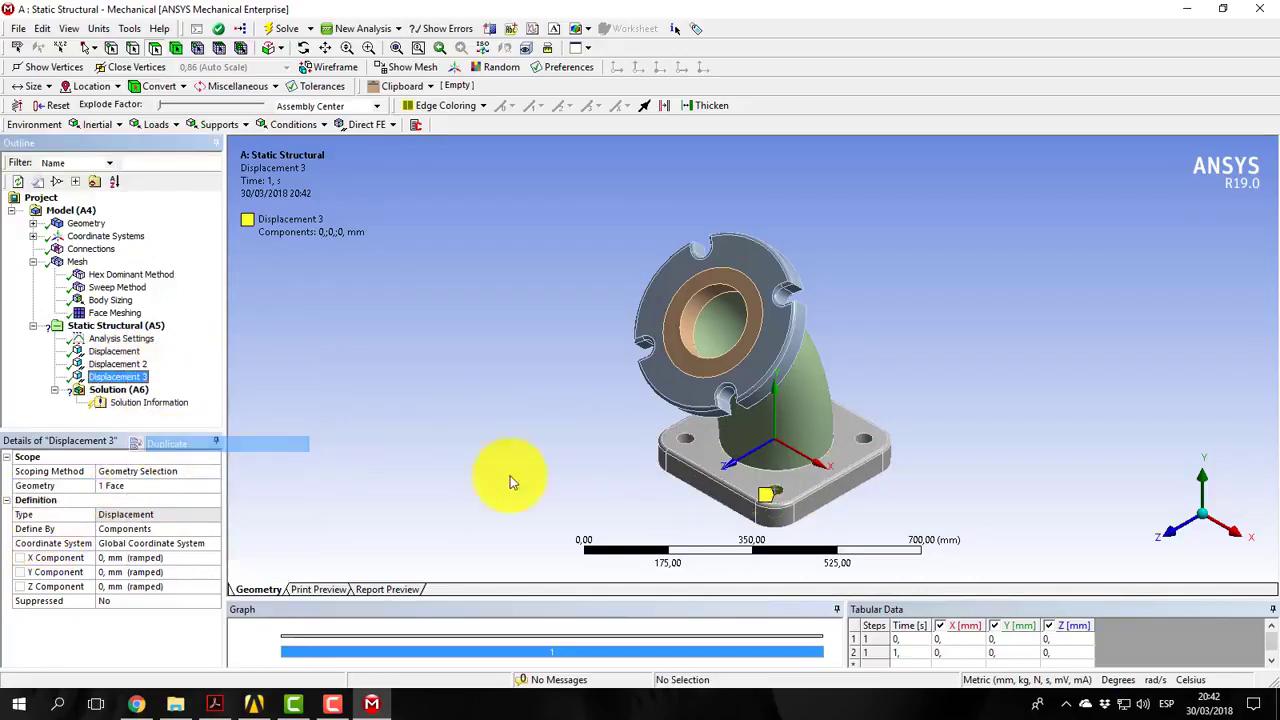
pyautogui.click(862, 438)
pyautogui.click(133, 485)
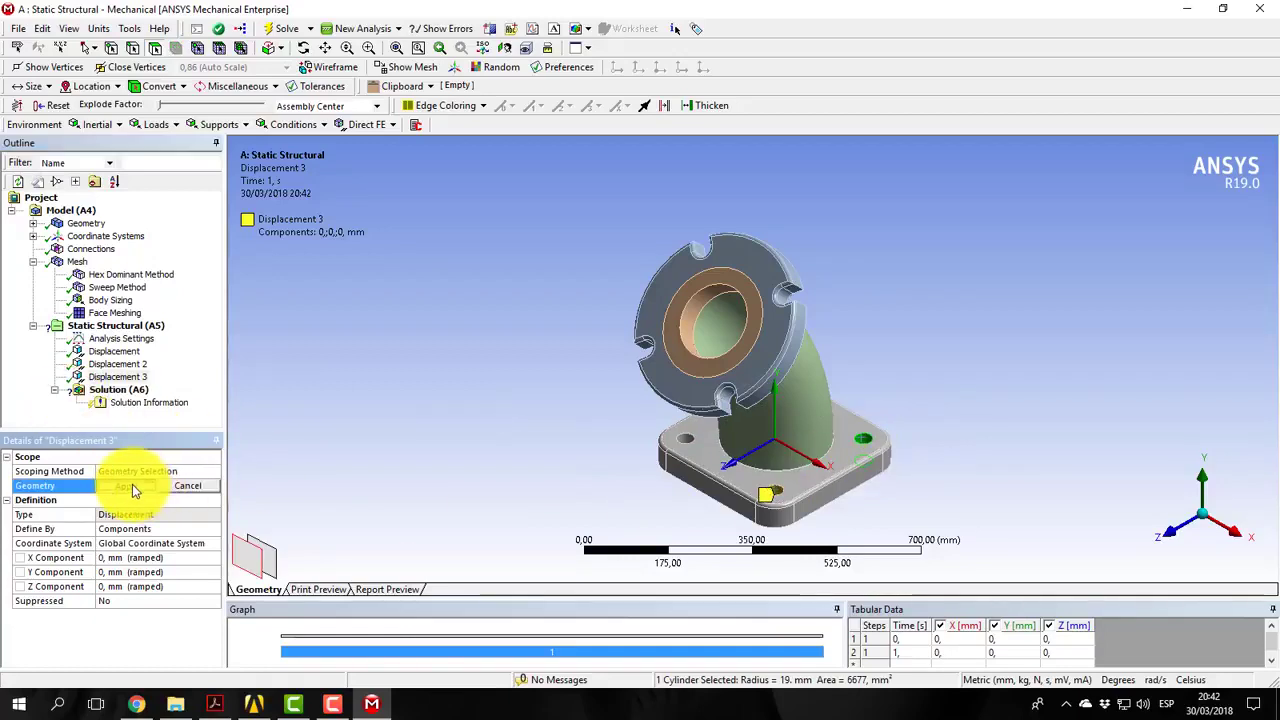
pyautogui.click(124, 486)
# Duplicate Displacement 3 and rescope the copy to the remaining base flange bolt hole, hidden behind the elbow in the isometric view
pyautogui.click(303, 47)
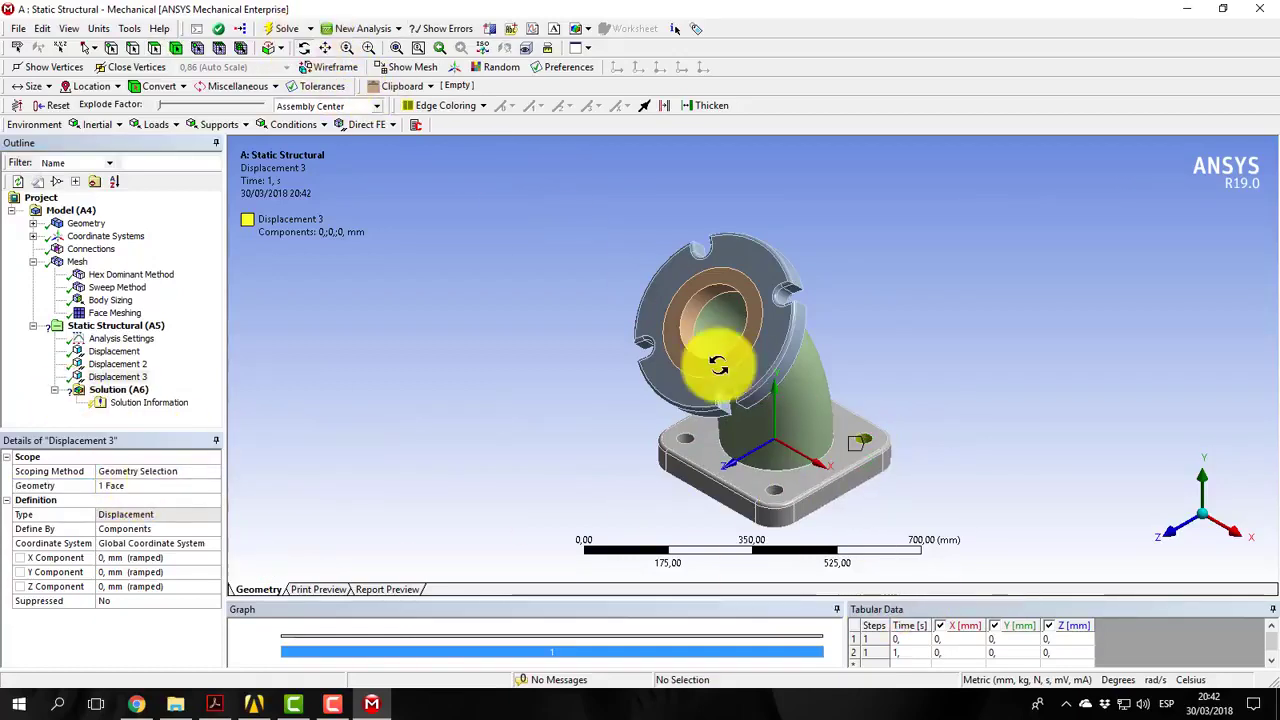
pyautogui.moveTo(718, 364); pyautogui.dragTo(857, 443)
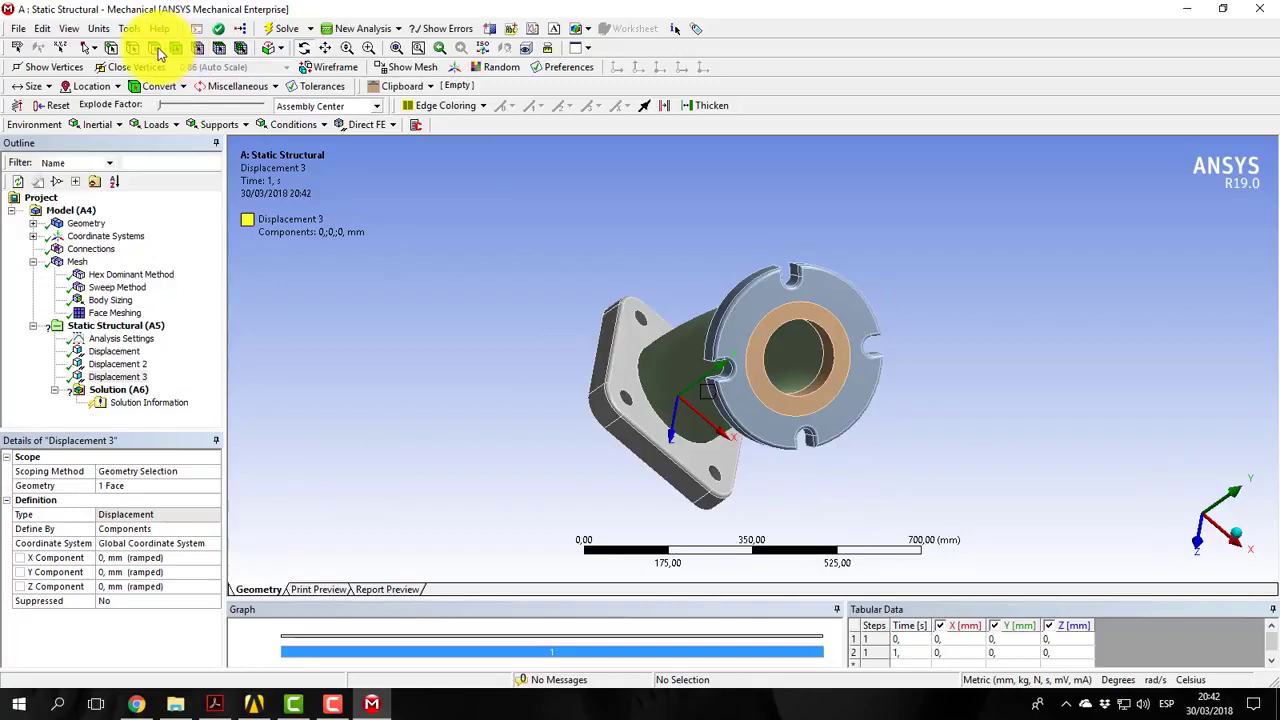
pyautogui.click(643, 321)
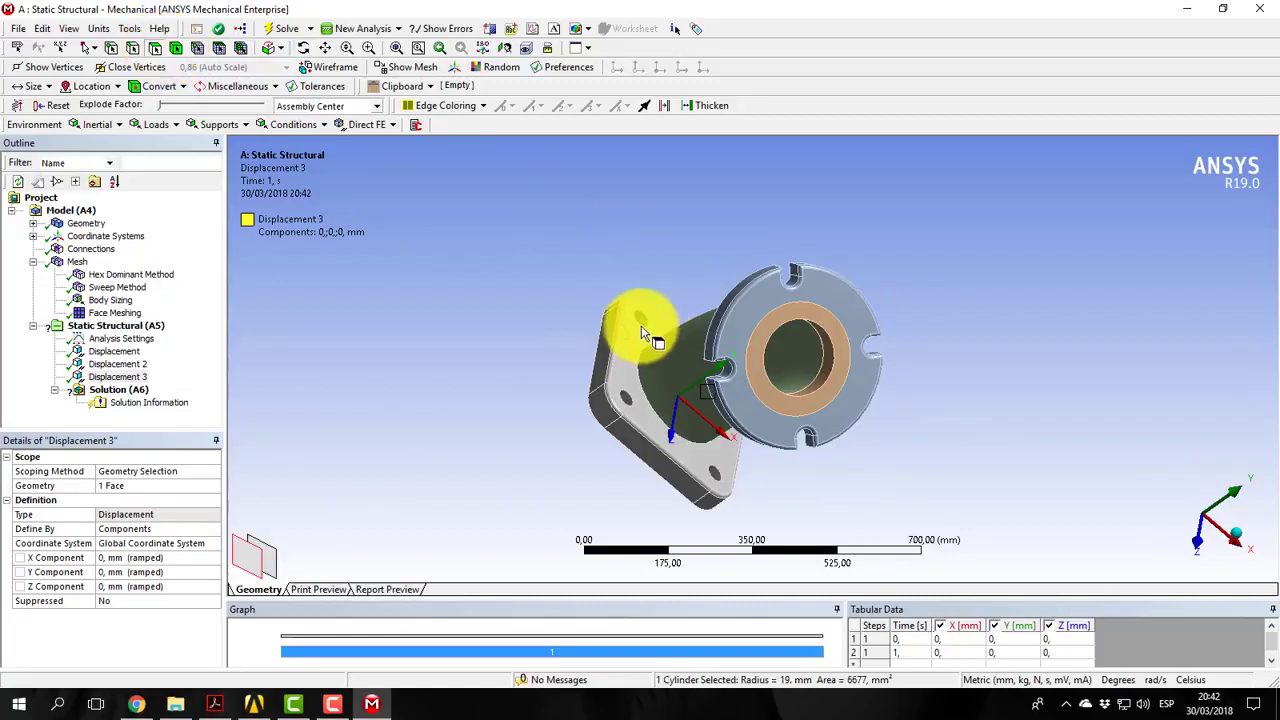
pyautogui.rightClick(124, 378)
pyautogui.click(183, 457)
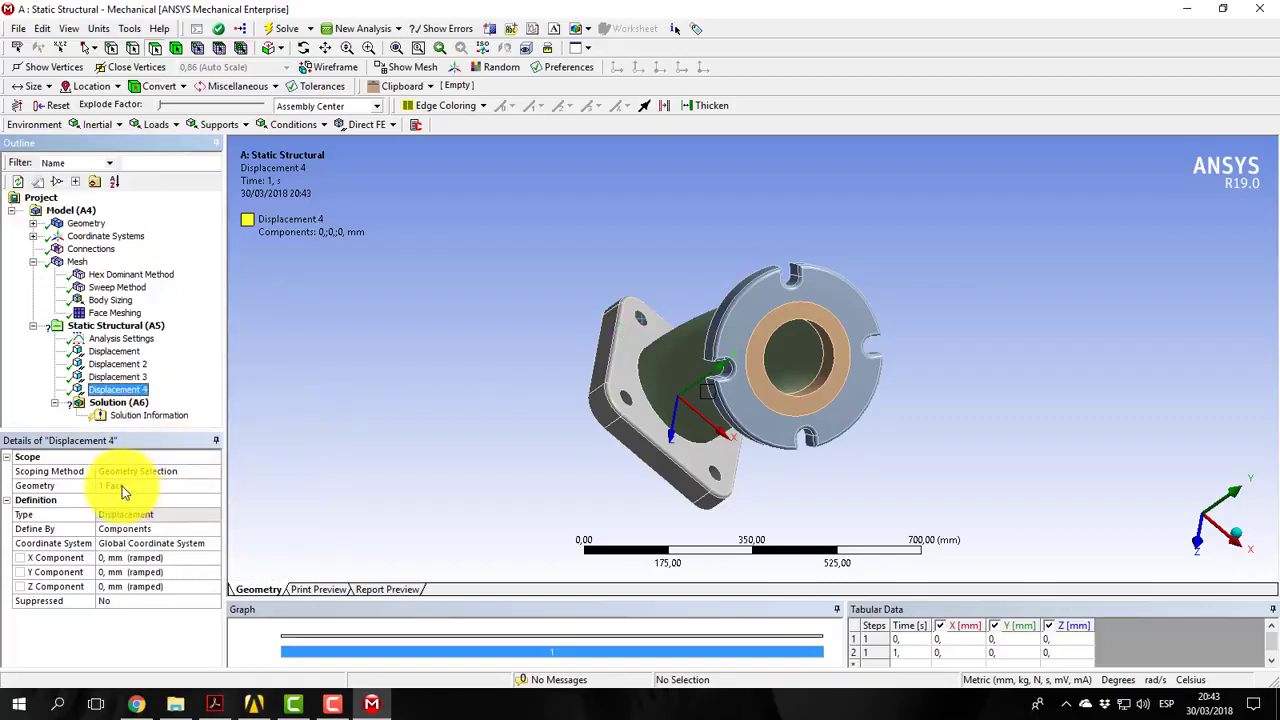
pyautogui.click(123, 489)
pyautogui.click(140, 488)
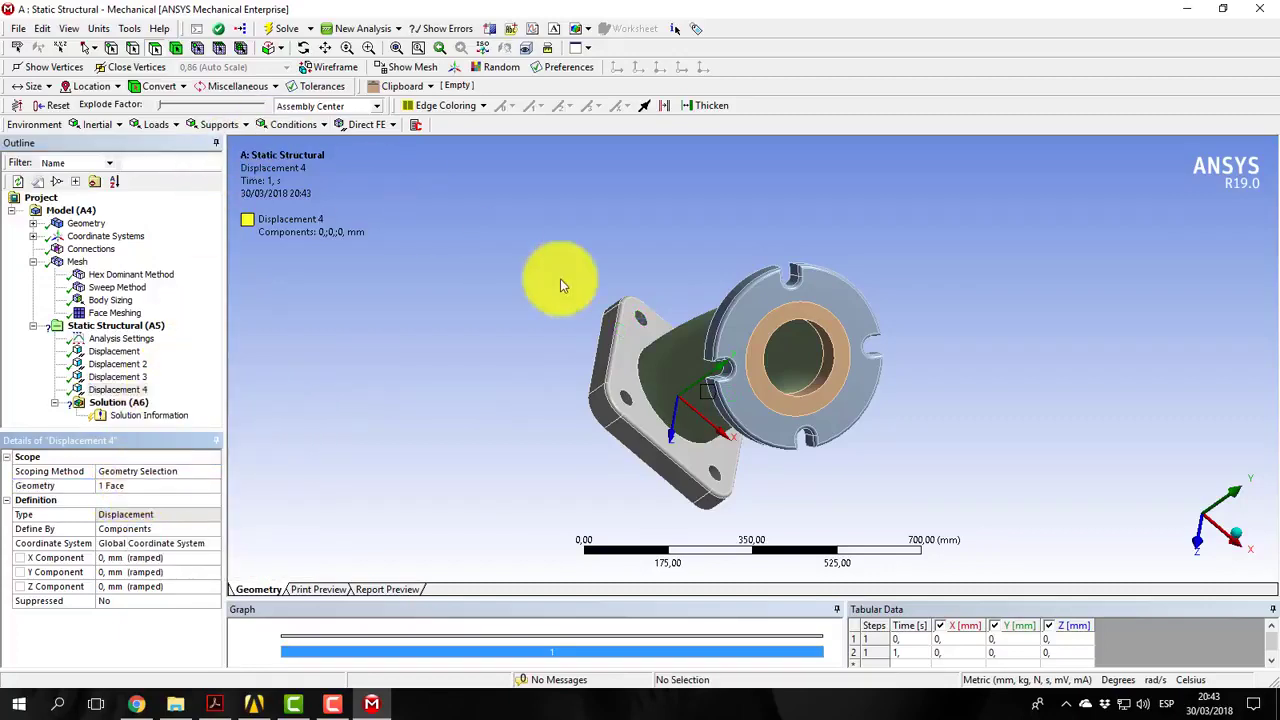
pyautogui.click(637, 318)
pyautogui.click(116, 486)
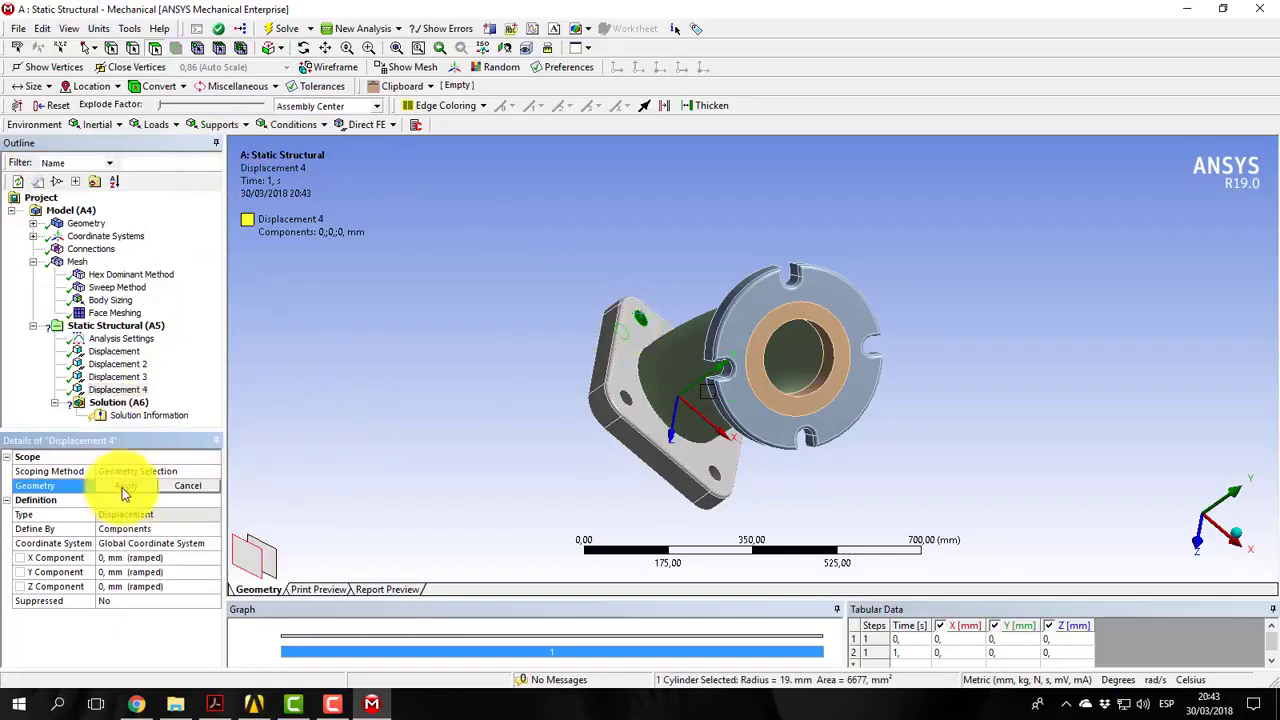
pyautogui.click(118, 487)
# Add a Remote Force to the static structural analysis, scoped to the two annular end faces of the upper inclined flange
pyautogui.click(115, 326)
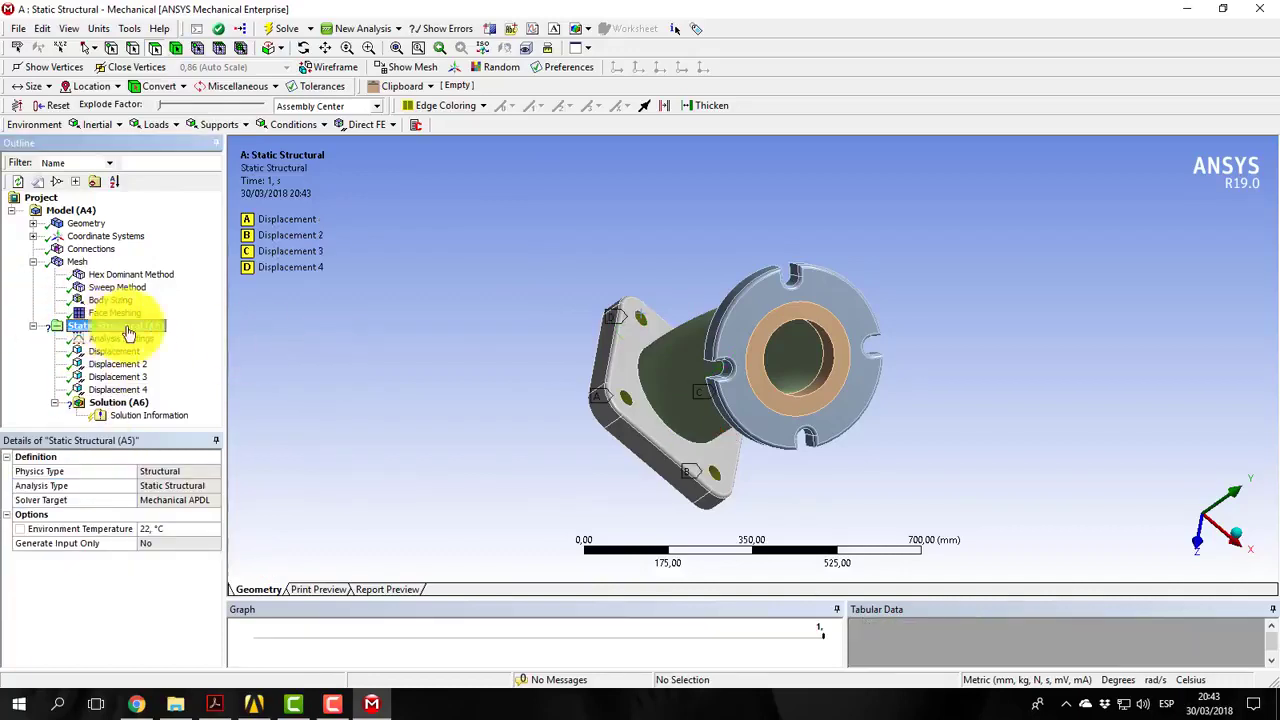
pyautogui.click(1240, 538)
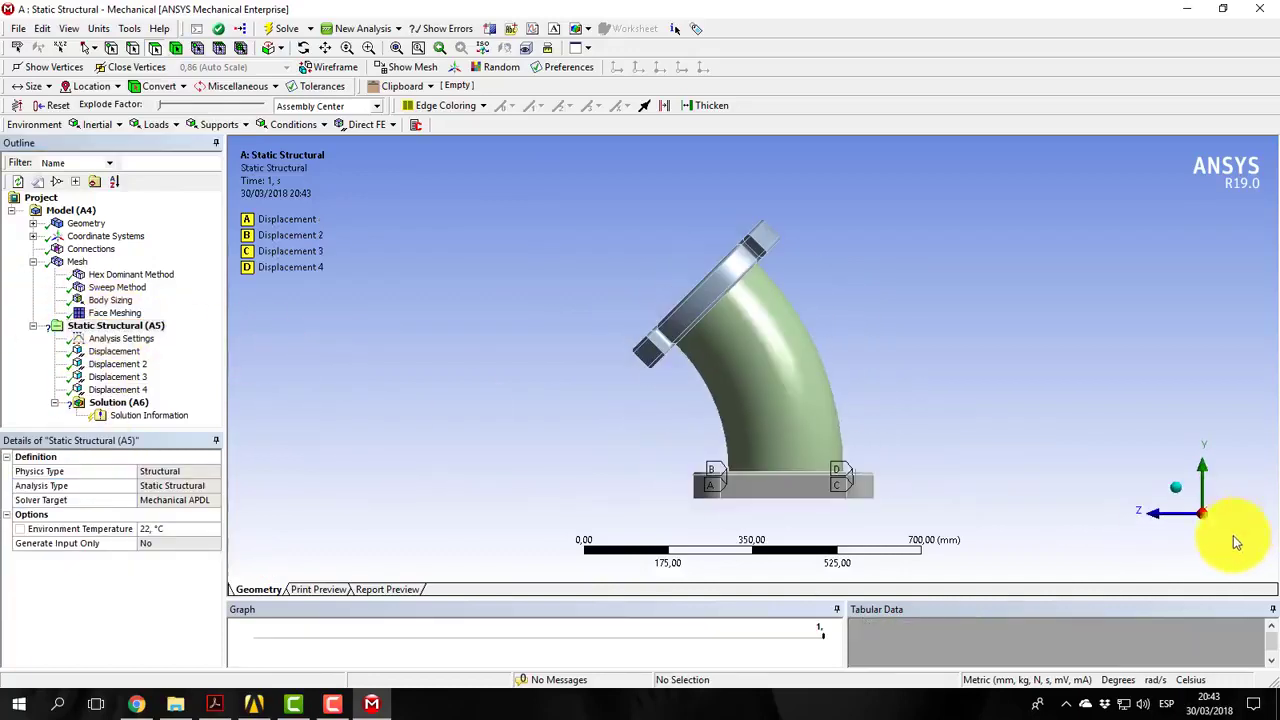
pyautogui.click(1183, 508)
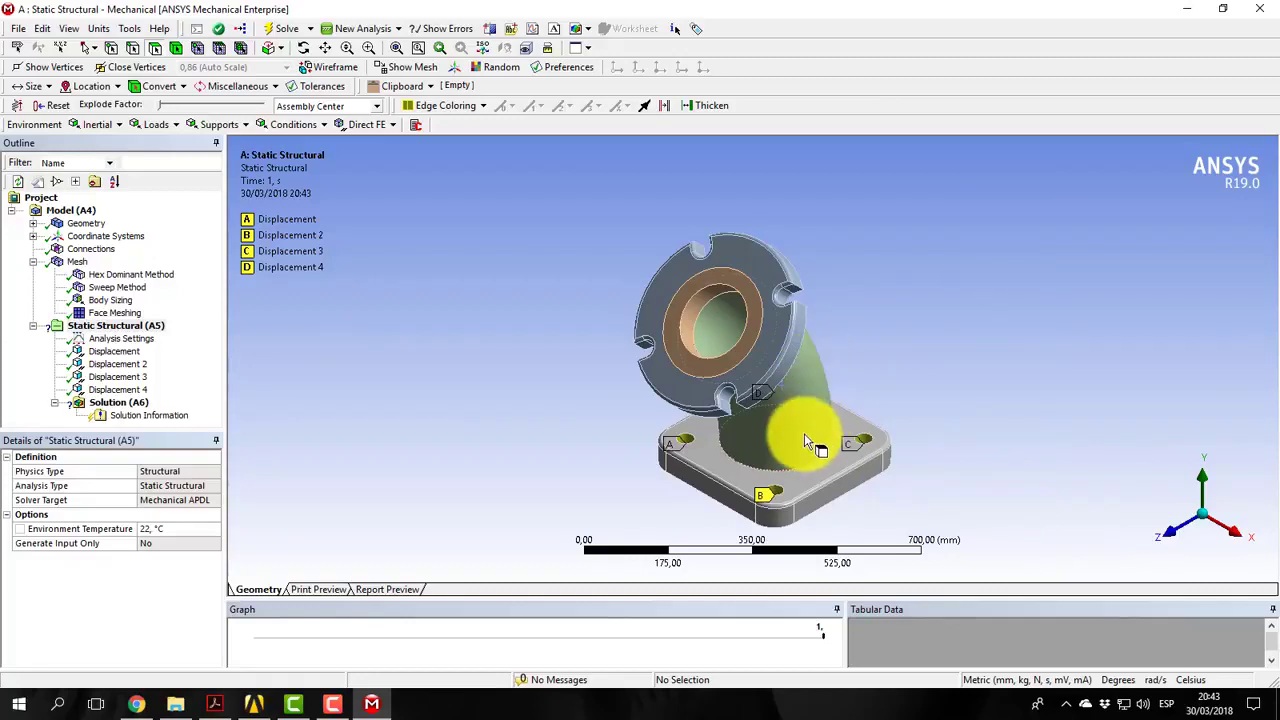
pyautogui.click(168, 125)
pyautogui.click(172, 207)
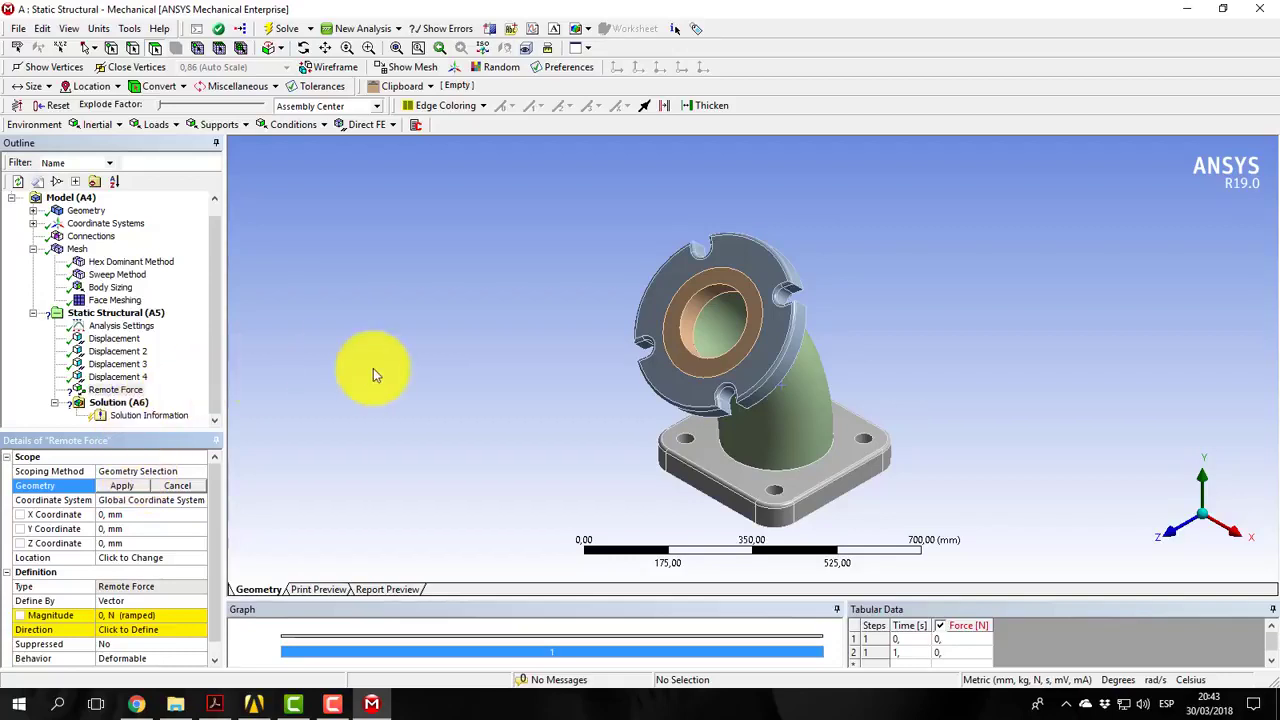
pyautogui.click(667, 310)
pyautogui.keyDown('ctrl'); pyautogui.click(678, 311); pyautogui.keyUp('ctrl')
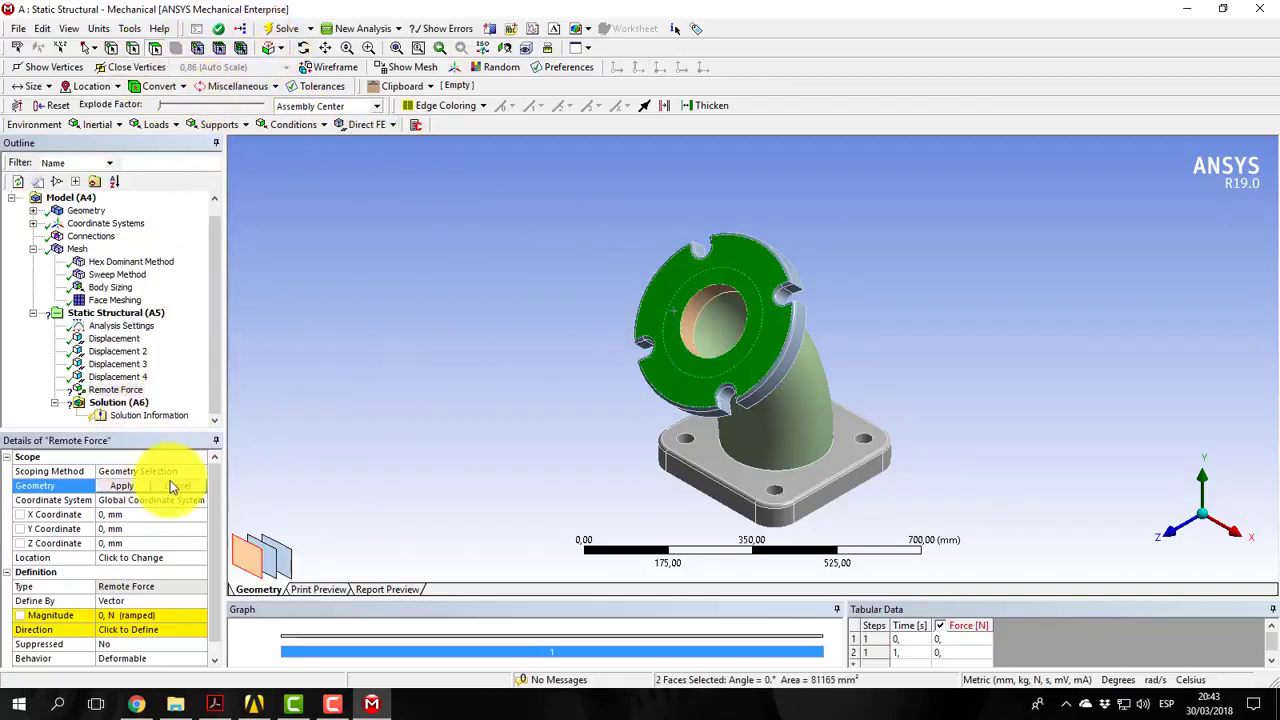
pyautogui.click(122, 485)
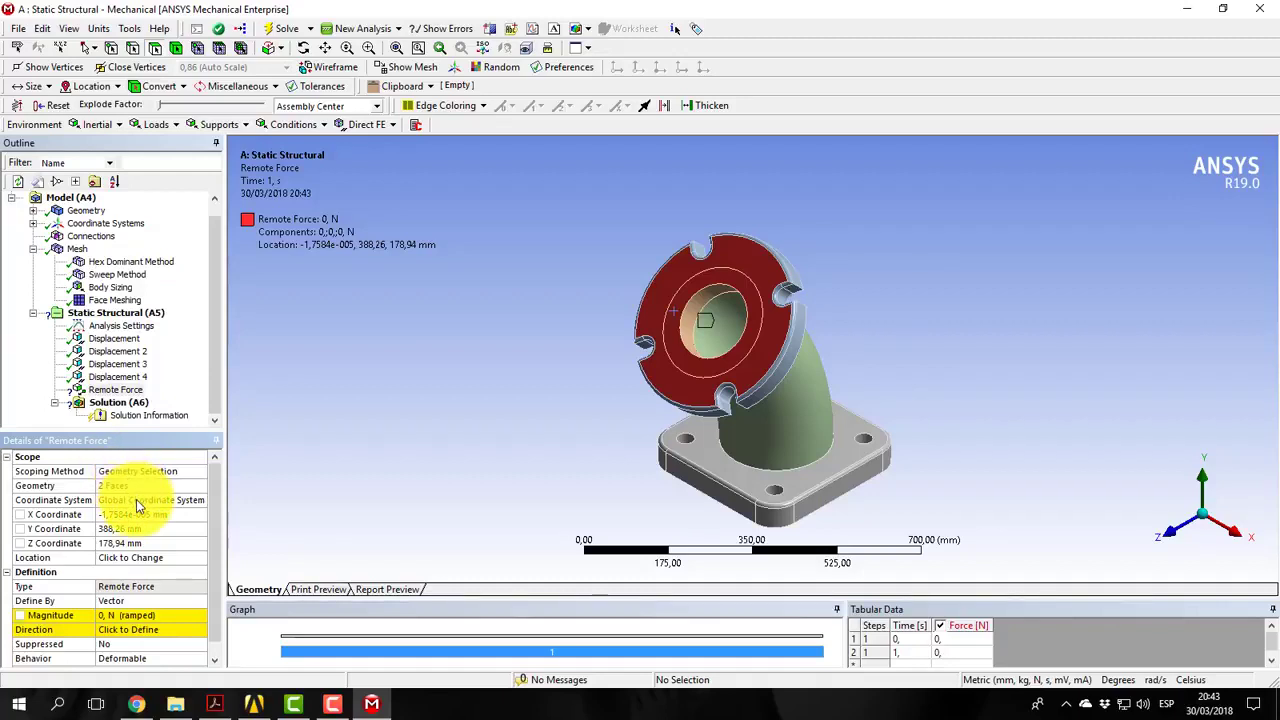
# Insert a new coordinate system with its origin defined by the two annular end faces of the upper flange
pyautogui.click(134, 499)
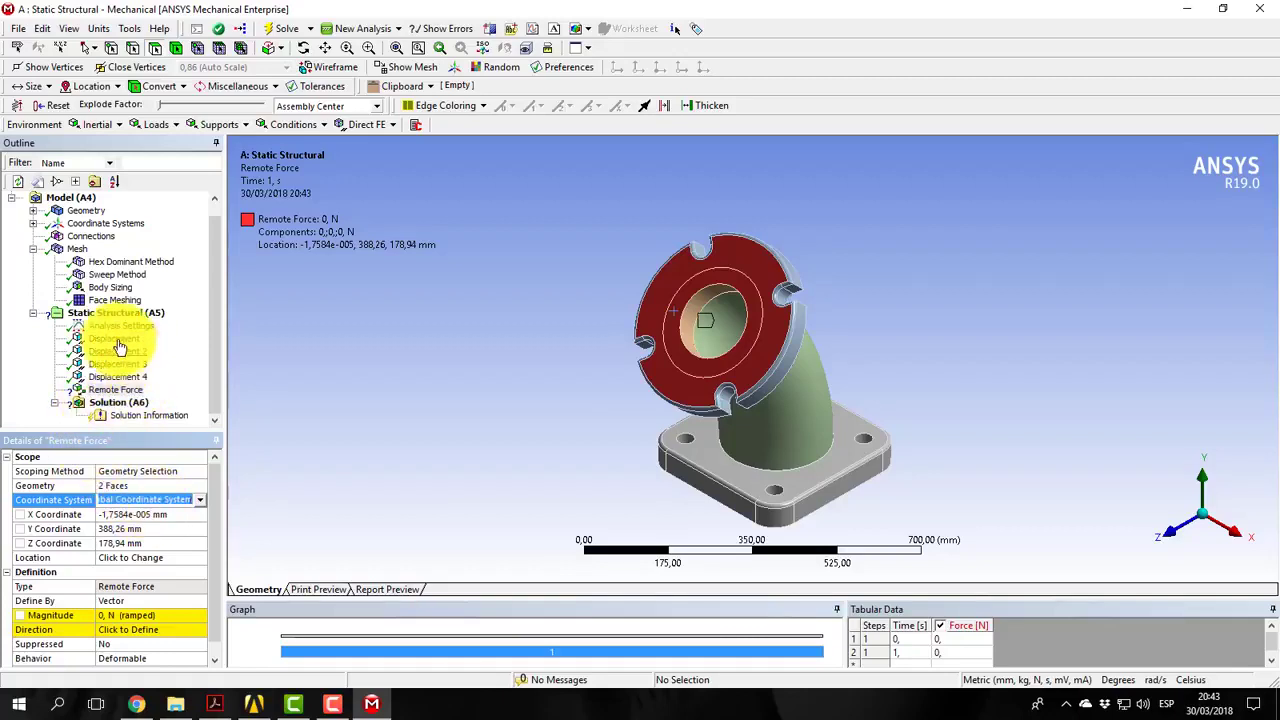
pyautogui.rightClick(105, 229)
pyautogui.moveTo(220, 236)
pyautogui.click(266, 230)
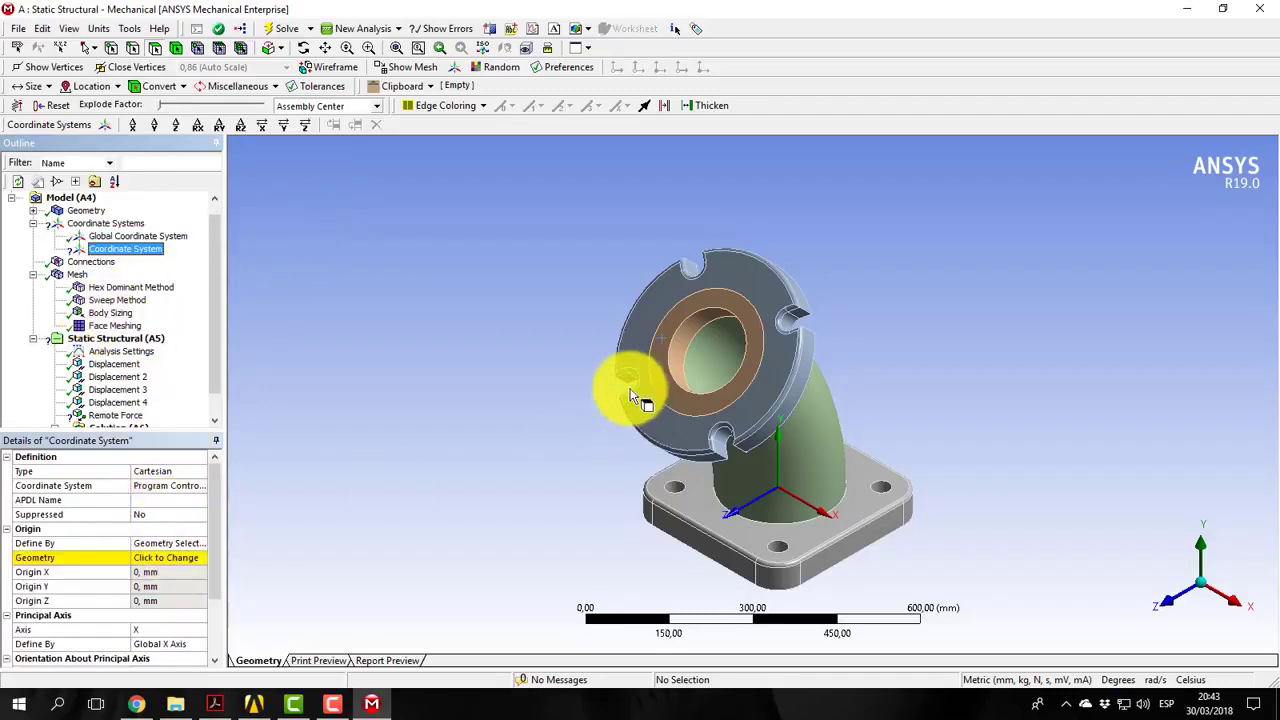
pyautogui.click(643, 338)
pyautogui.keyDown('ctrl'); pyautogui.click(660, 358); pyautogui.keyUp('ctrl')
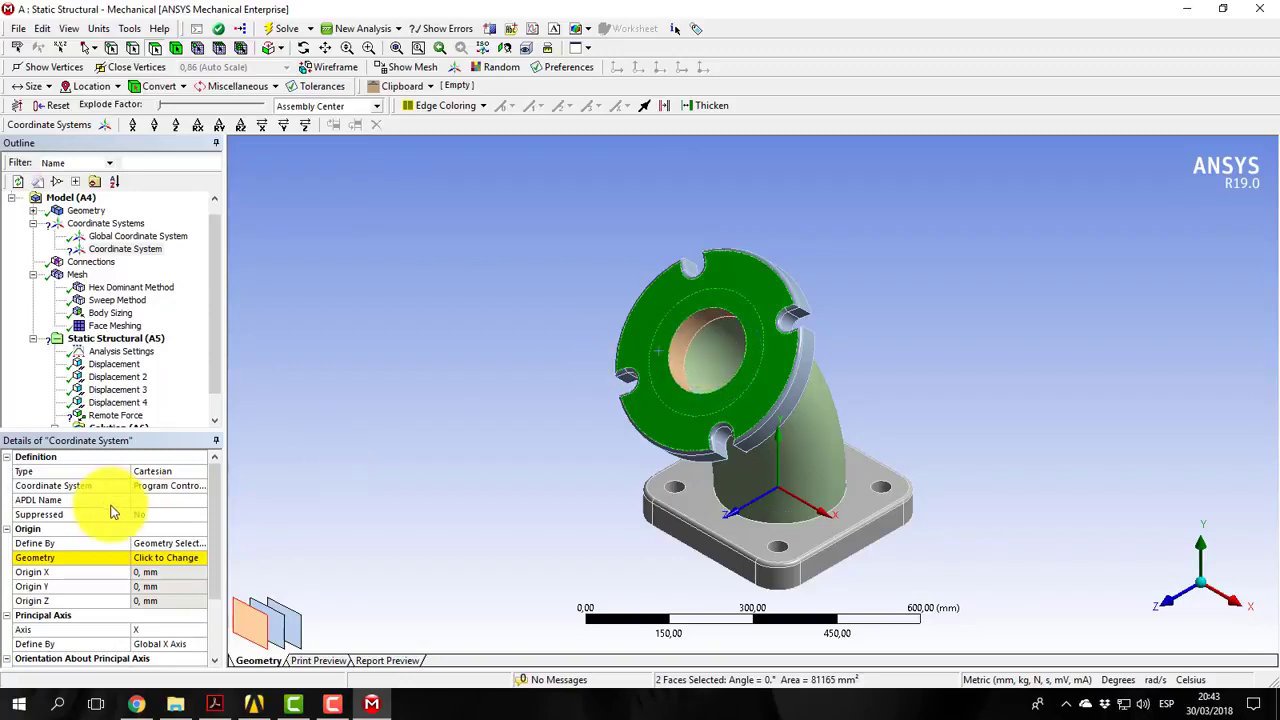
pyautogui.click(157, 558)
pyautogui.click(149, 558)
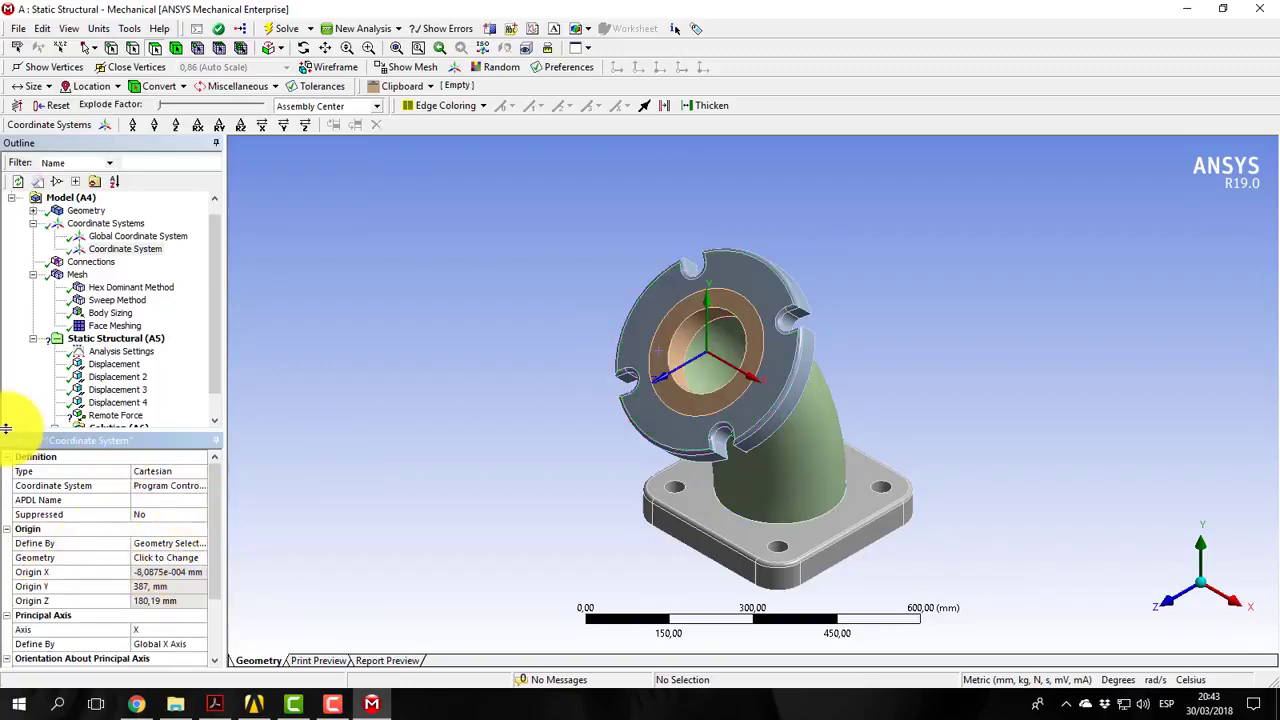
# Assign the new flange coordinate system to the Remote Force
pyautogui.scroll(-1, 157, 315)
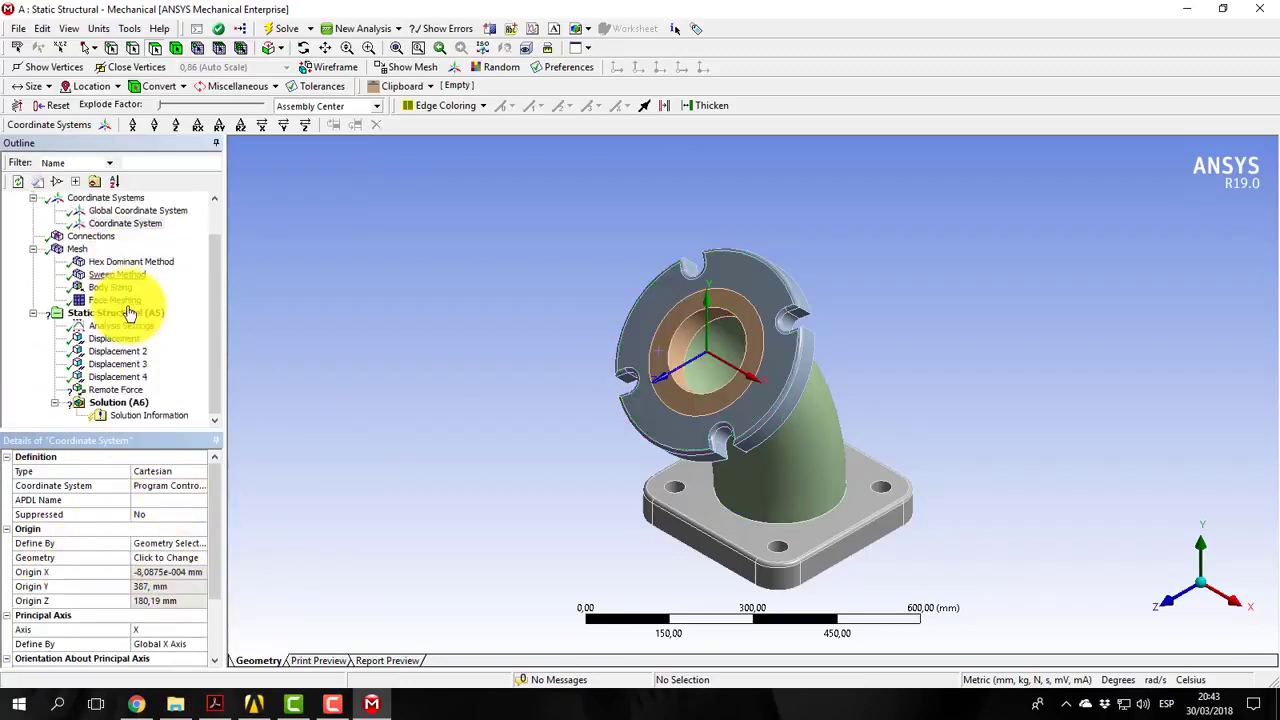
pyautogui.click(118, 390)
pyautogui.click(197, 501)
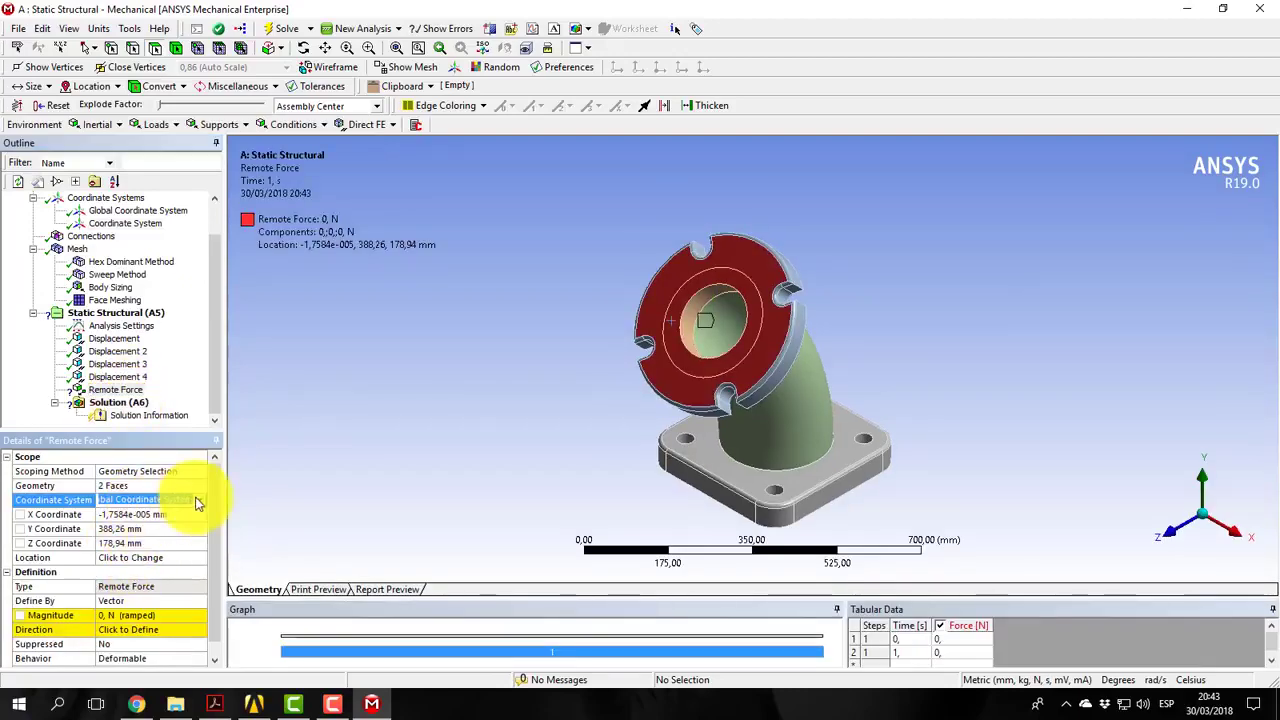
pyautogui.click(197, 500)
pyautogui.click(143, 528)
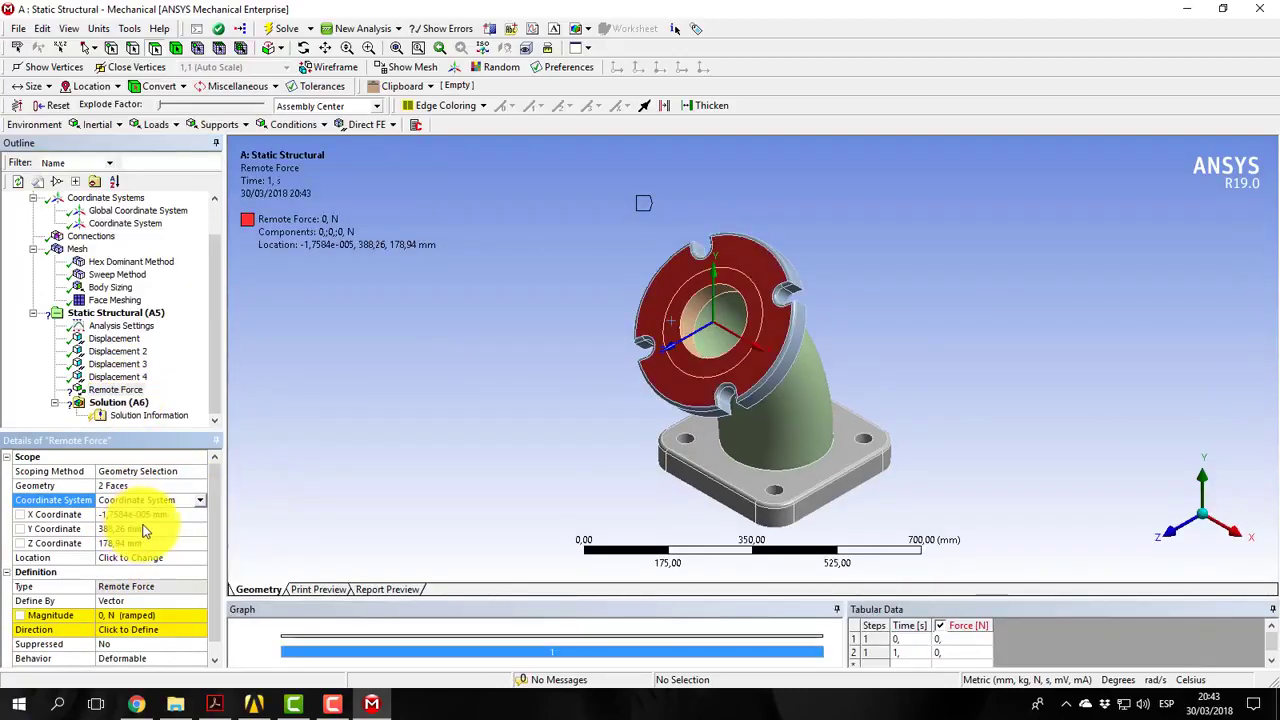
# Set the Remote Force location to X 0, Y 0 and Z 1600 mm
pyautogui.click(139, 514)
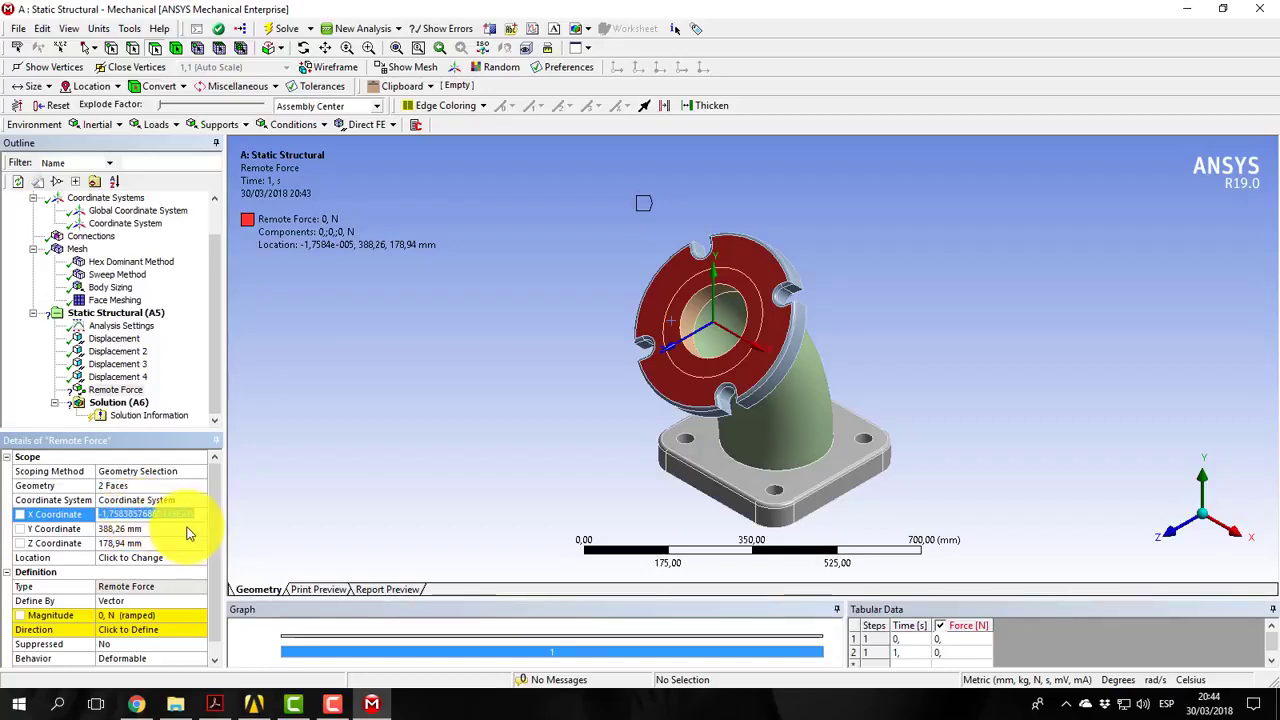
pyautogui.write('0')
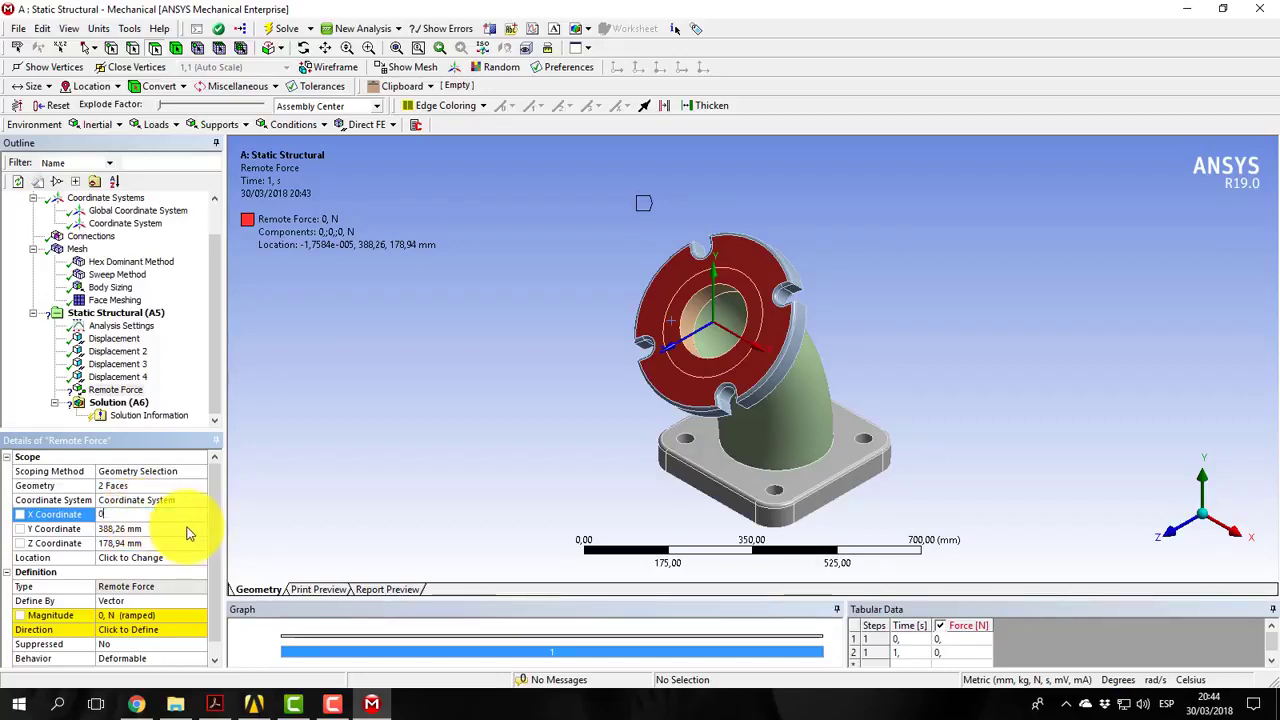
pyautogui.click(120, 527)
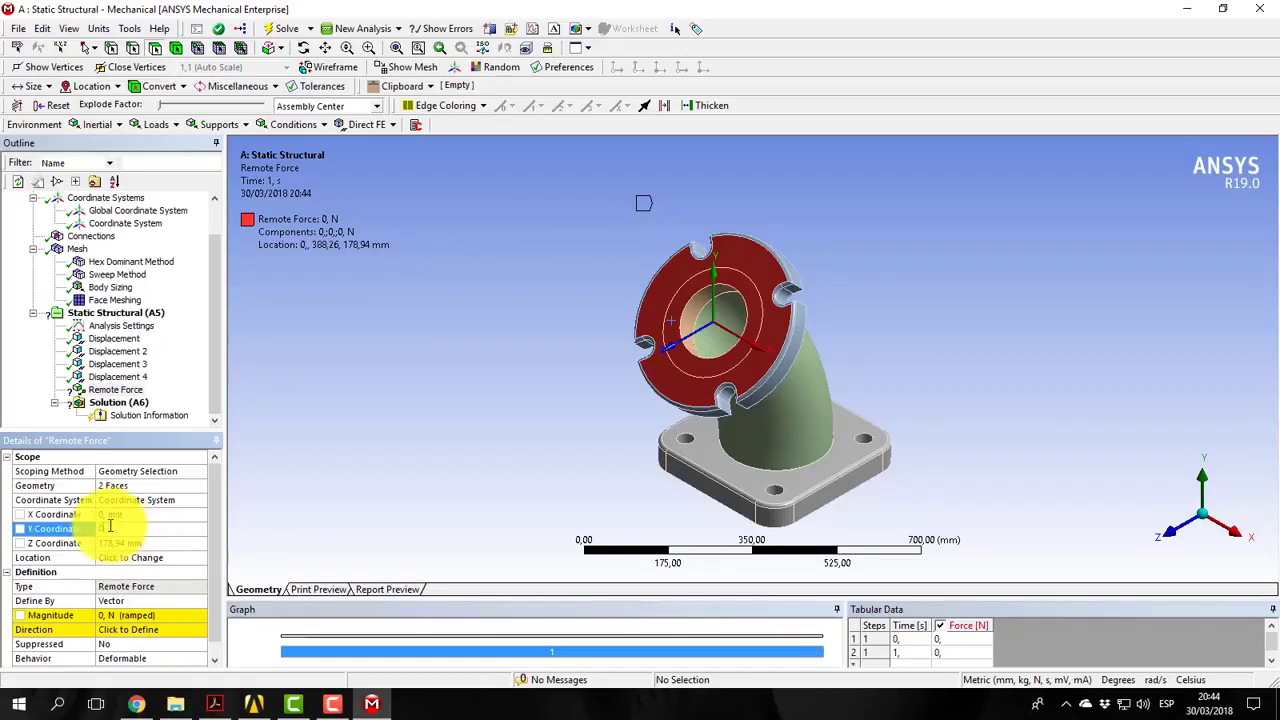
pyautogui.write('0')
pyautogui.click(143, 541)
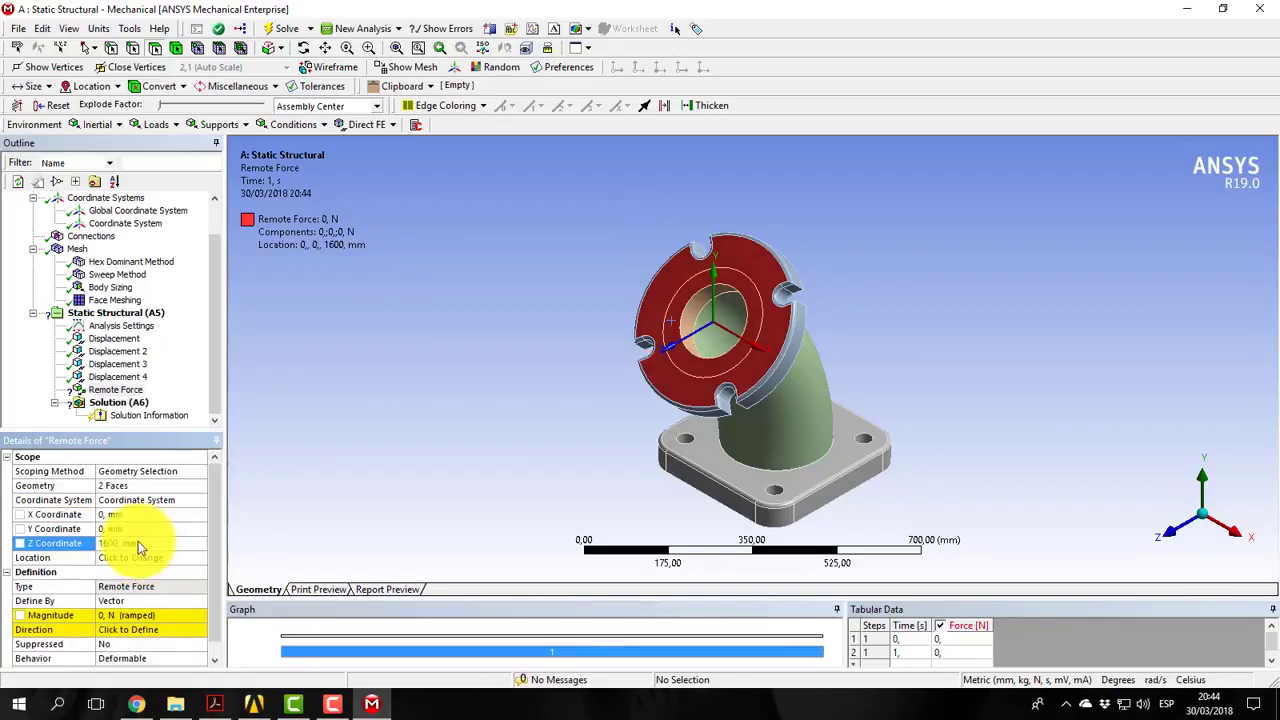
# Define the Remote Force by components with a Y component of -1500 N and check its application point from the side
pyautogui.scroll(-1, 138, 541)
pyautogui.click(140, 585)
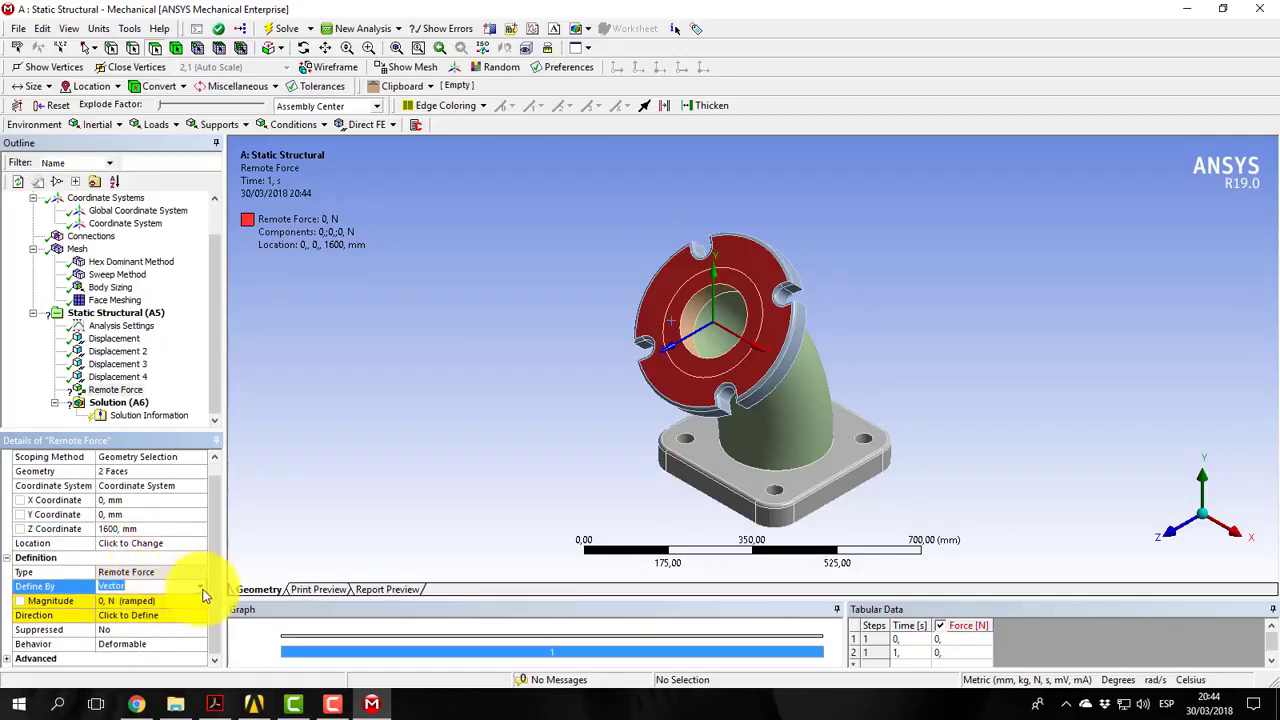
pyautogui.click(200, 587)
pyautogui.click(157, 599)
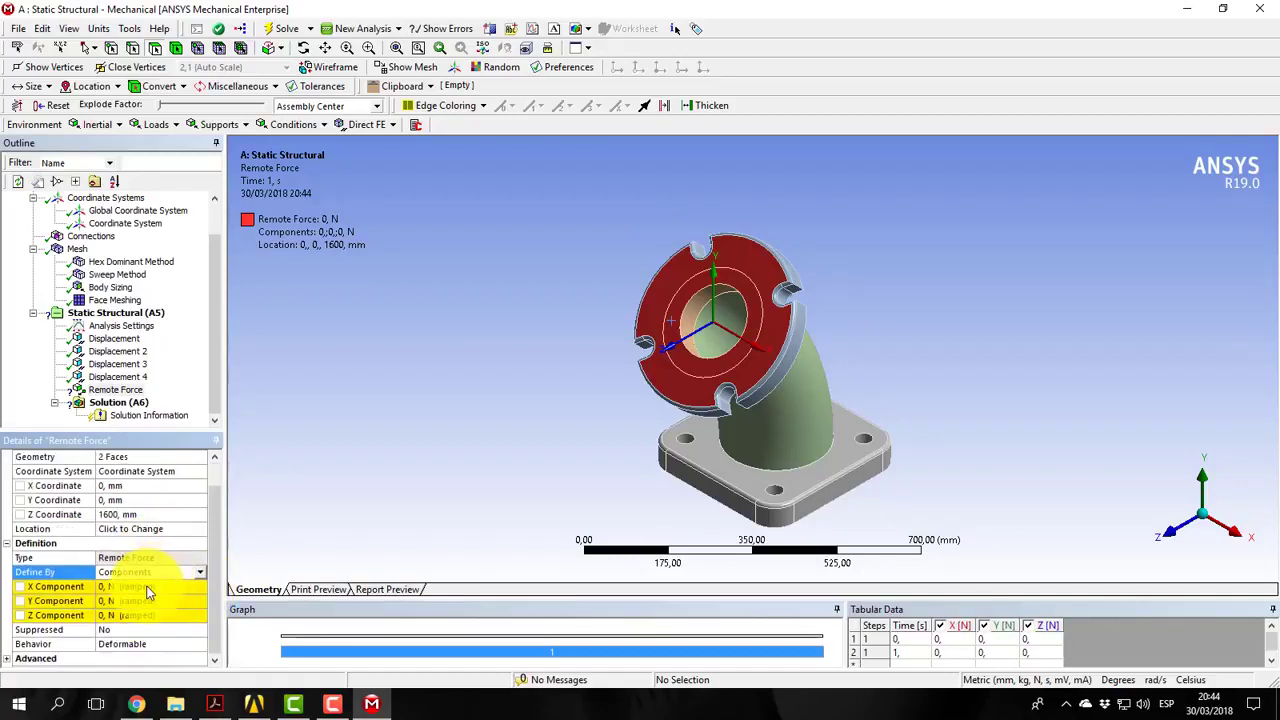
pyautogui.click(145, 601)
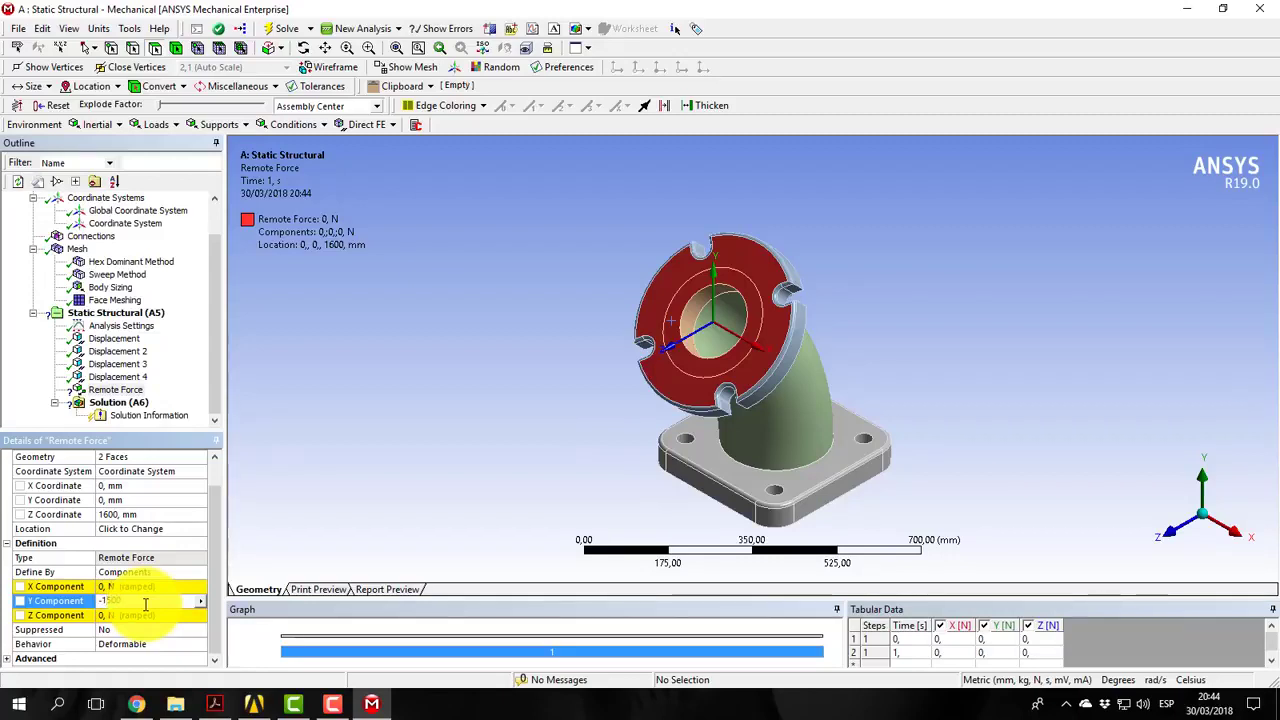
pyautogui.press('Return')
pyautogui.scroll(2, 145, 604)
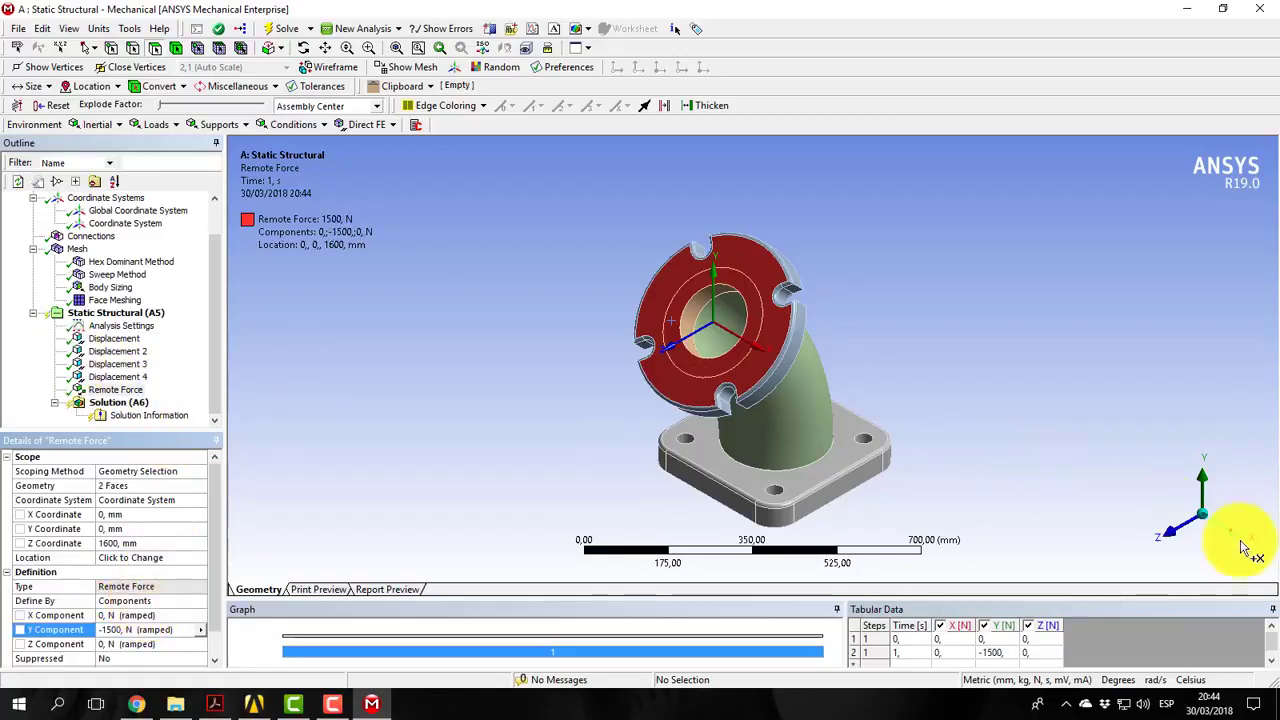
pyautogui.click(1172, 530)
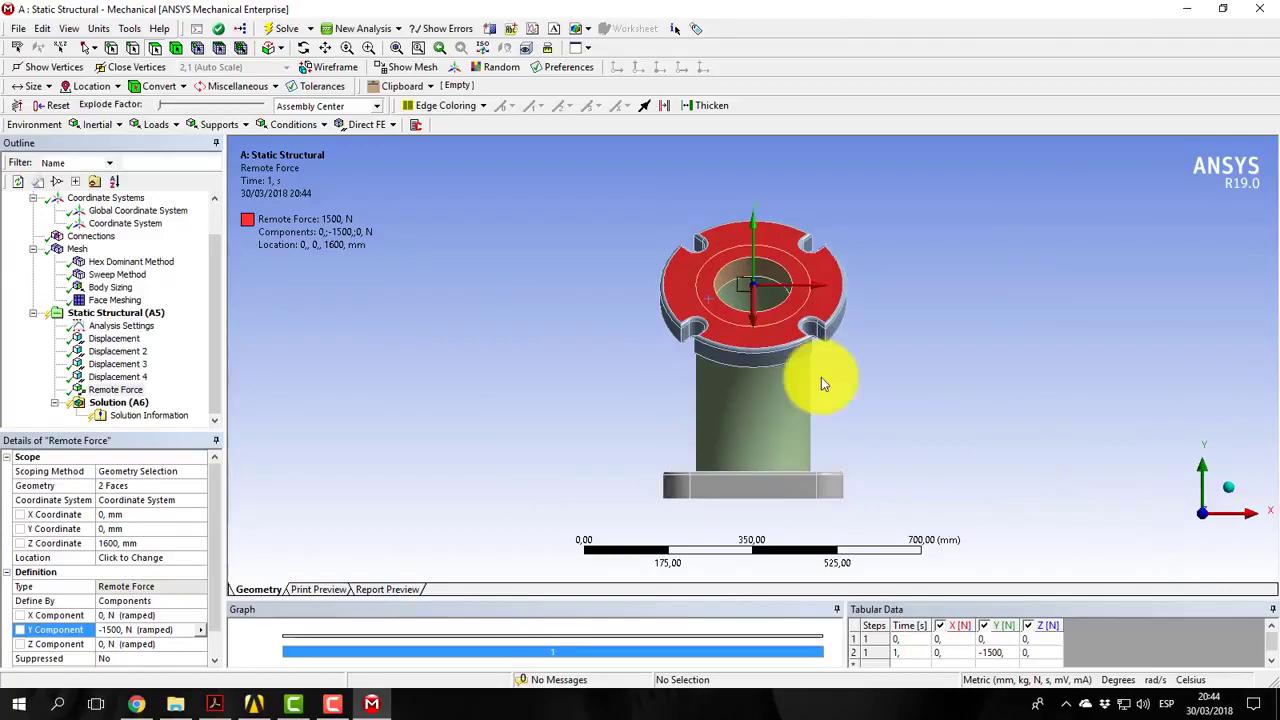
pyautogui.click(1250, 520)
pyautogui.scroll(-3, 961, 356)
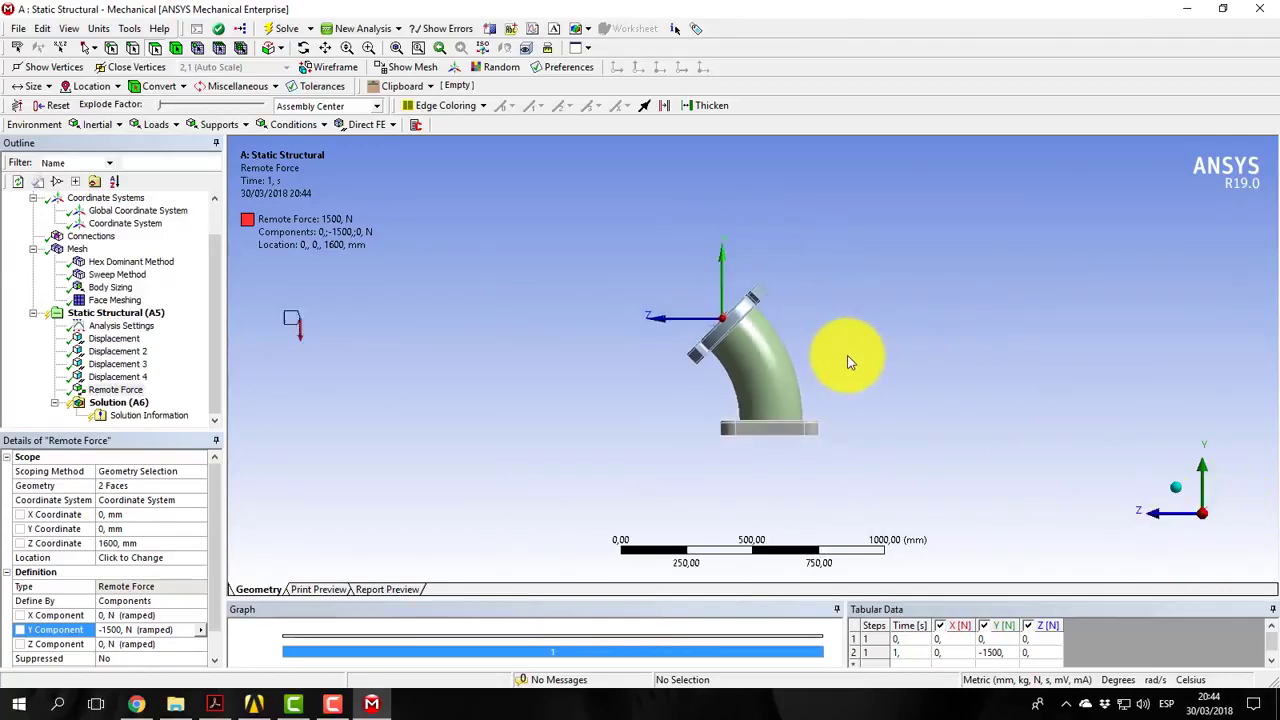
pyautogui.scroll(-1, 848, 355)
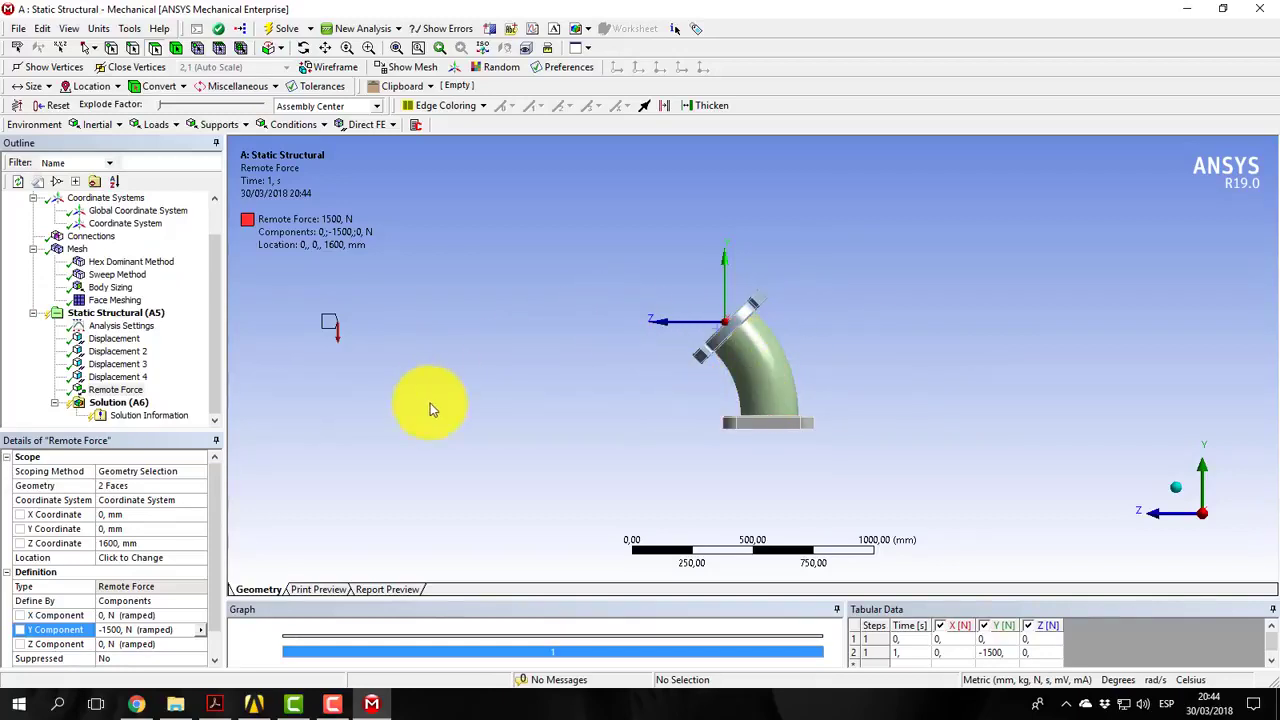
# Add Total Deformation and Equivalent (von-Mises) Stress results for all bodies to the solution and solve the analysis
pyautogui.click(119, 405)
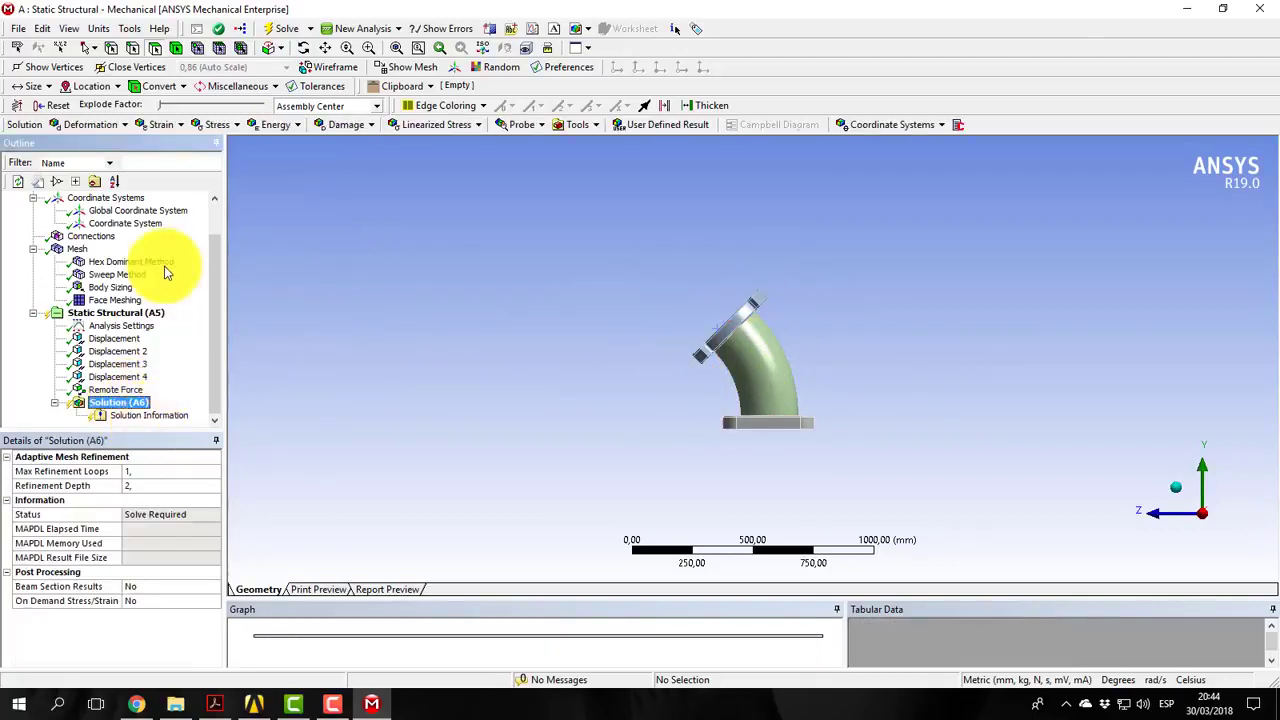
pyautogui.click(112, 124)
pyautogui.click(186, 145)
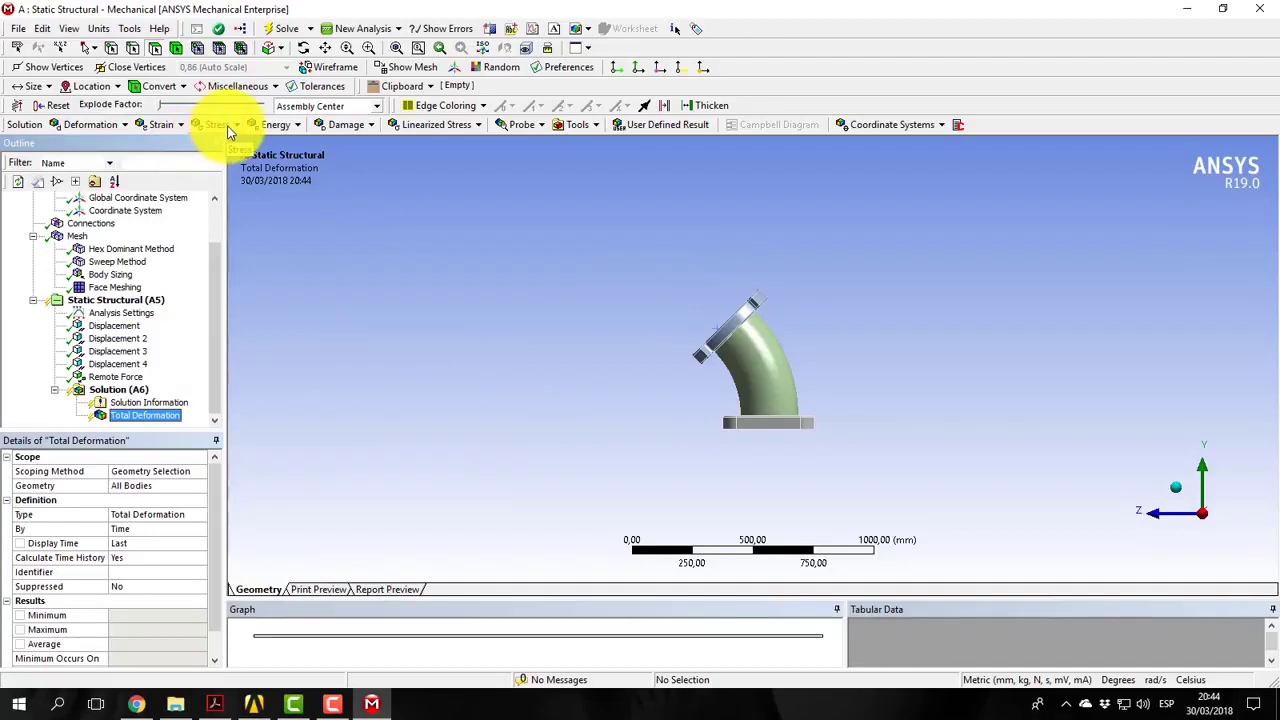
pyautogui.click(222, 124)
pyautogui.click(255, 145)
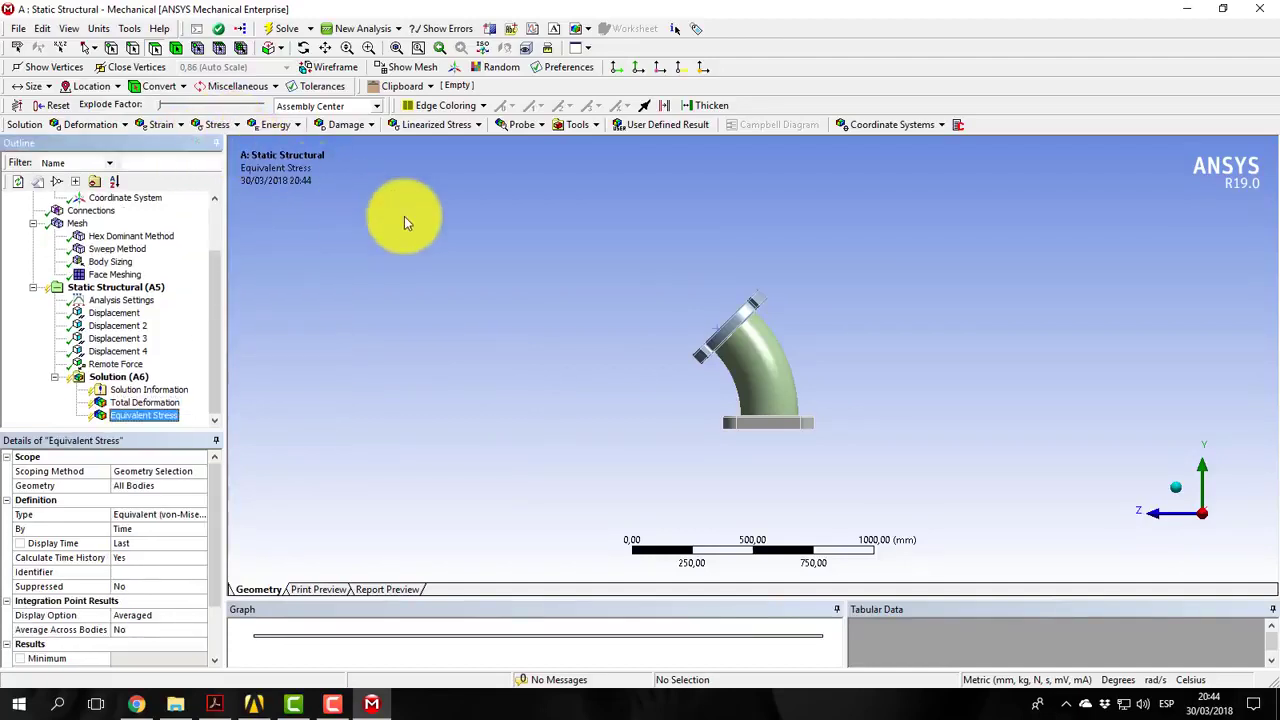
pyautogui.click(280, 31)
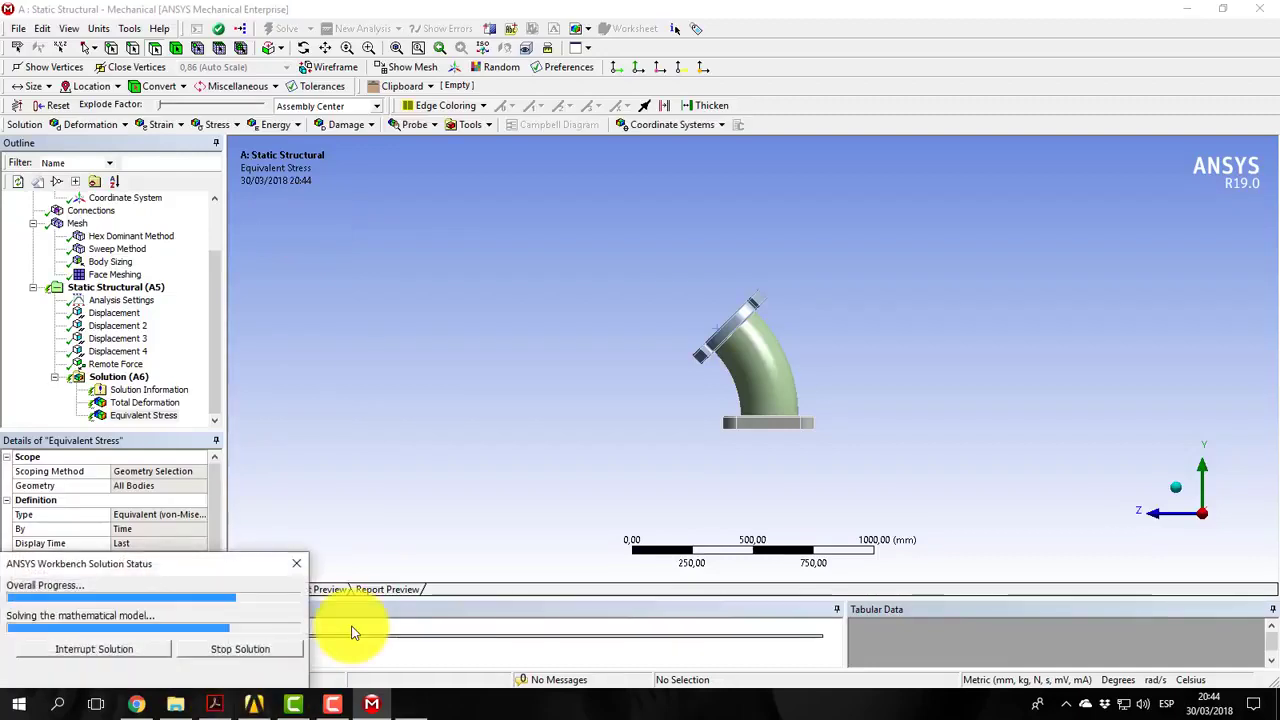
# Examine the equivalent stress distribution over the whole elbow, including the underside of the base flange
pyautogui.click(1162, 492)
pyautogui.scroll(3, 841, 337)
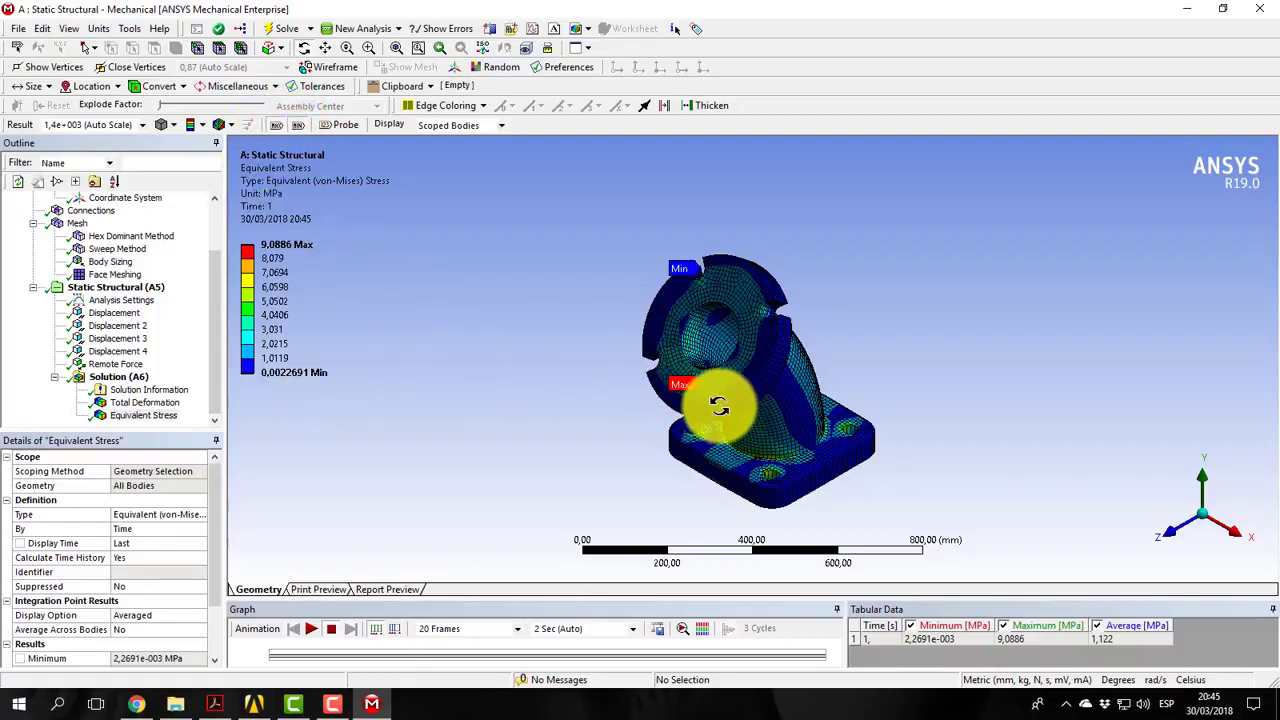
pyautogui.moveTo(718, 405); pyautogui.dragTo(610, 350)
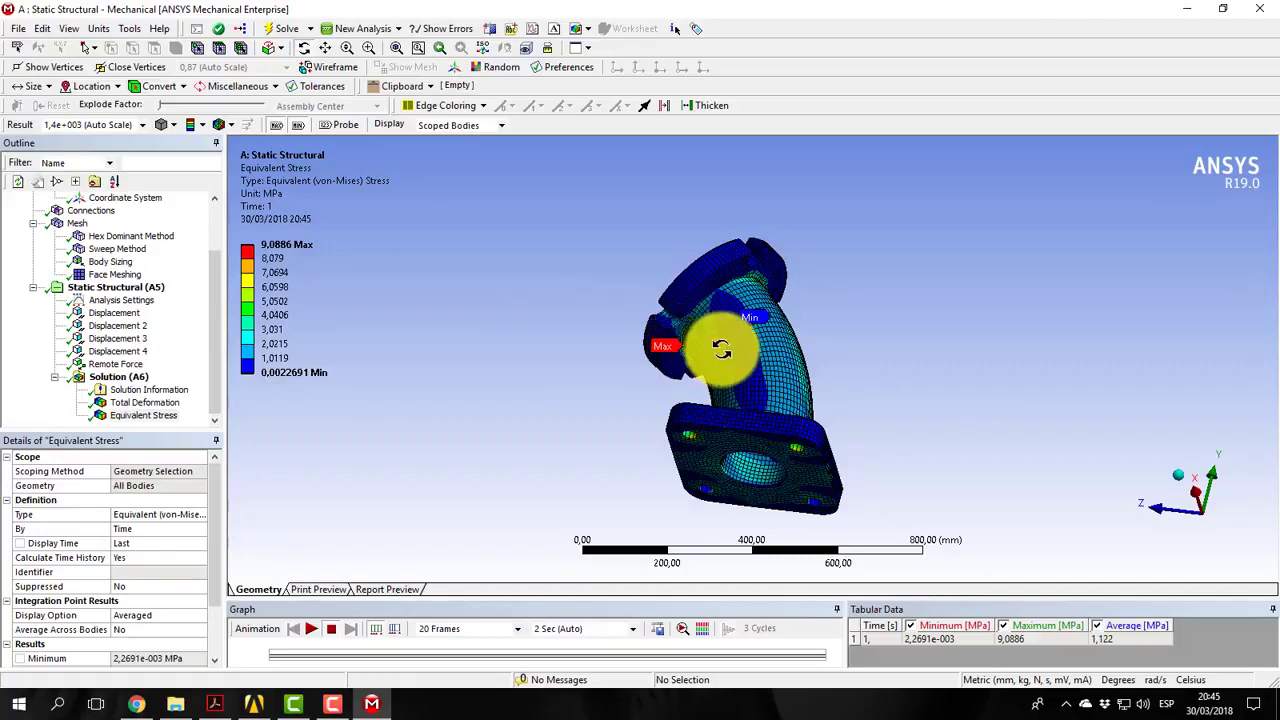
pyautogui.moveTo(721, 348); pyautogui.dragTo(694, 309)
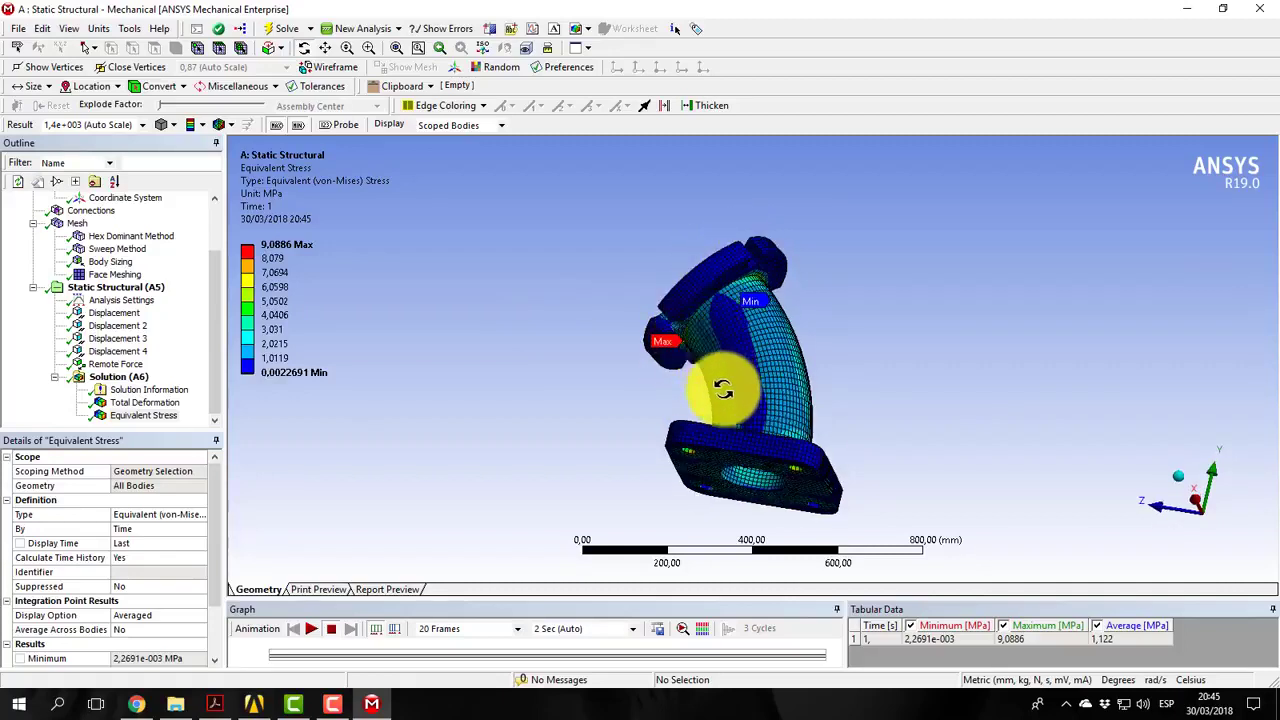
pyautogui.moveTo(722, 390); pyautogui.dragTo(770, 320)
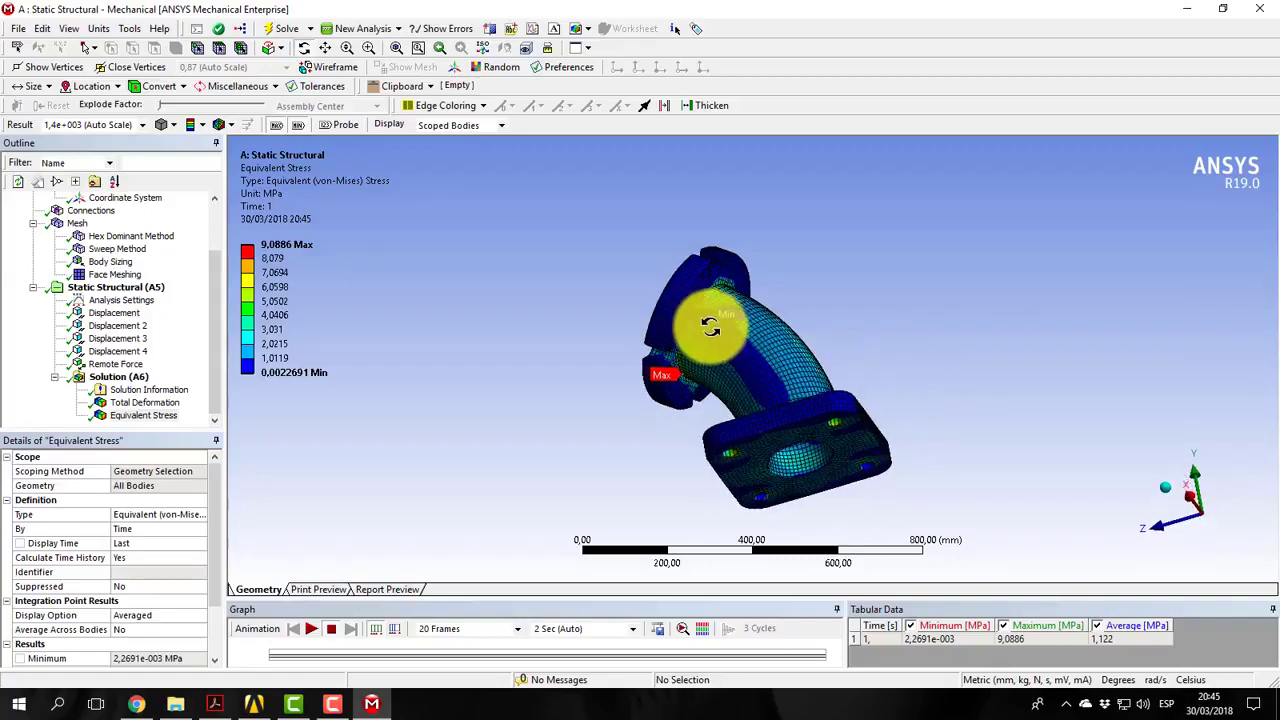
pyautogui.moveTo(838, 384); pyautogui.dragTo(840, 386)
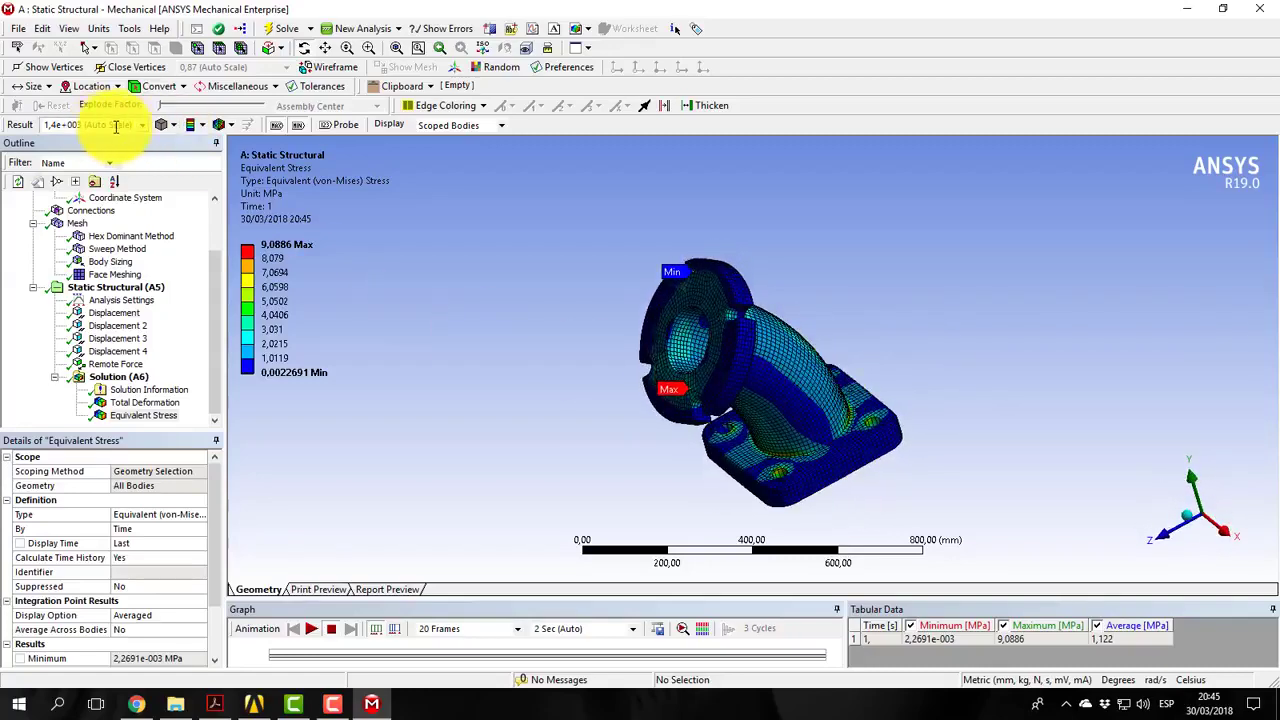
# Set the Equivalent Stress result's deformation scale to 5x Auto and animate the deformation
pyautogui.click(143, 126)
pyautogui.click(100, 177)
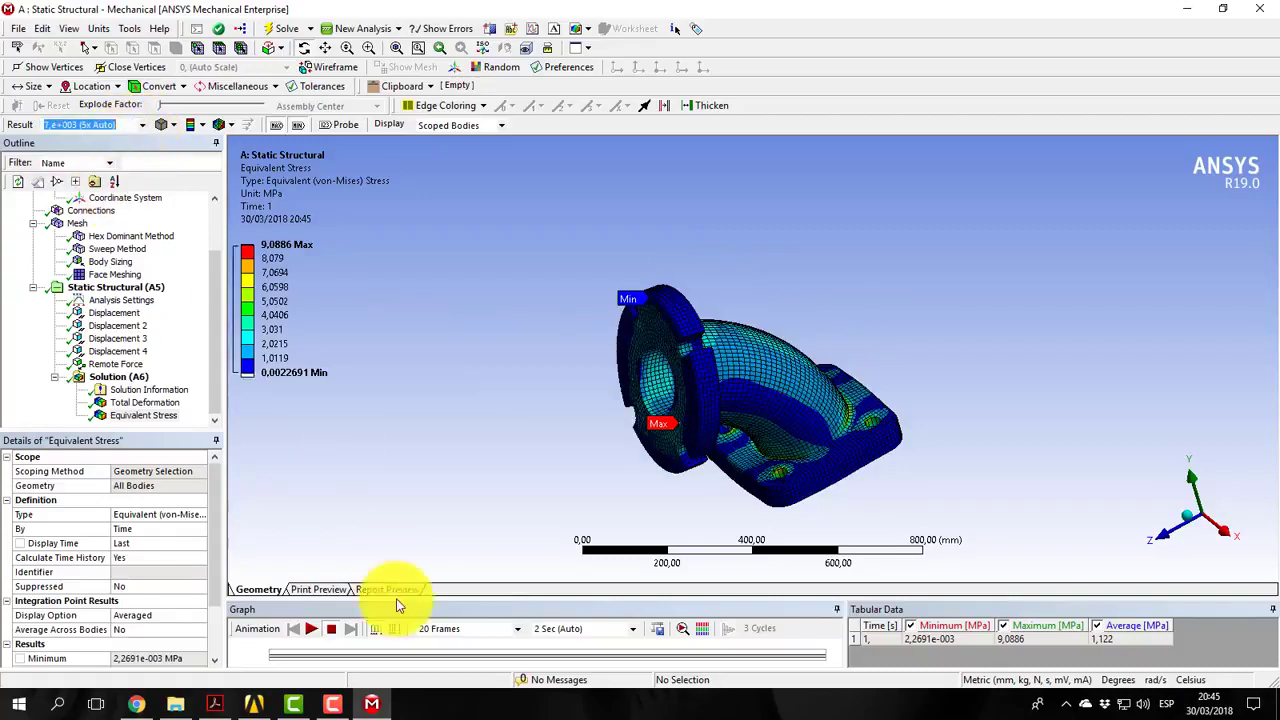
pyautogui.click(1193, 525)
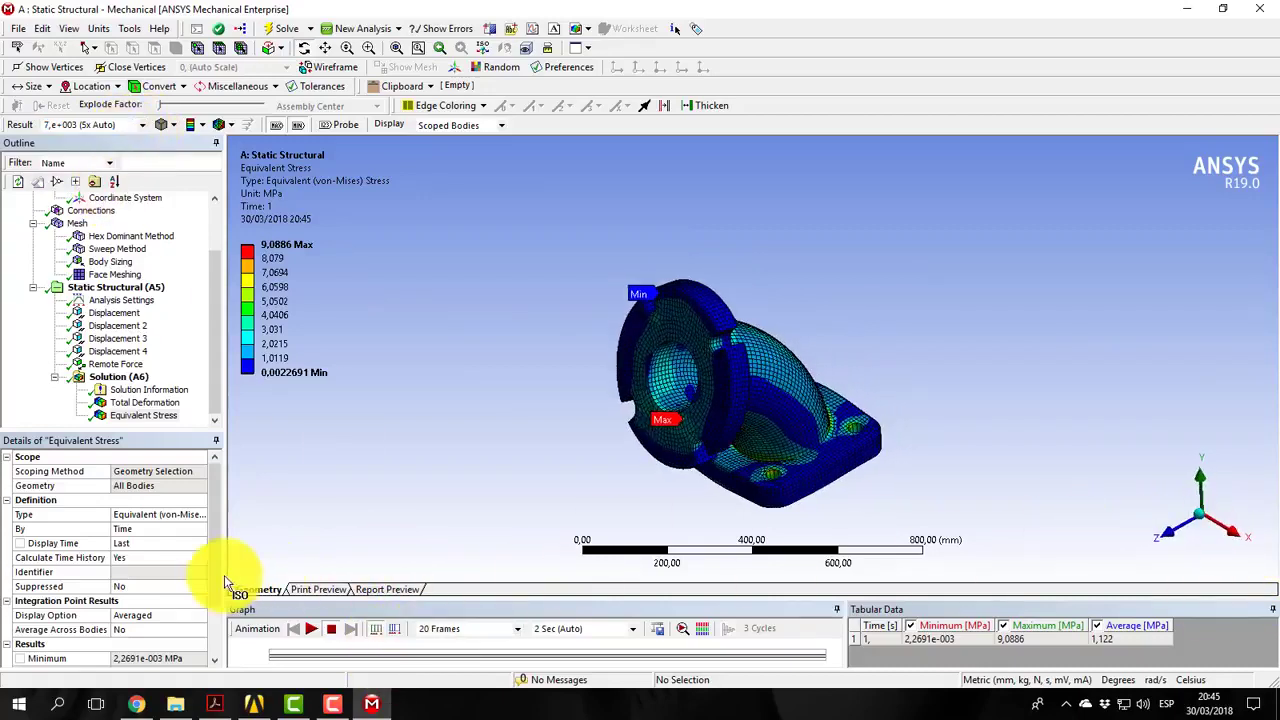
pyautogui.click(312, 628)
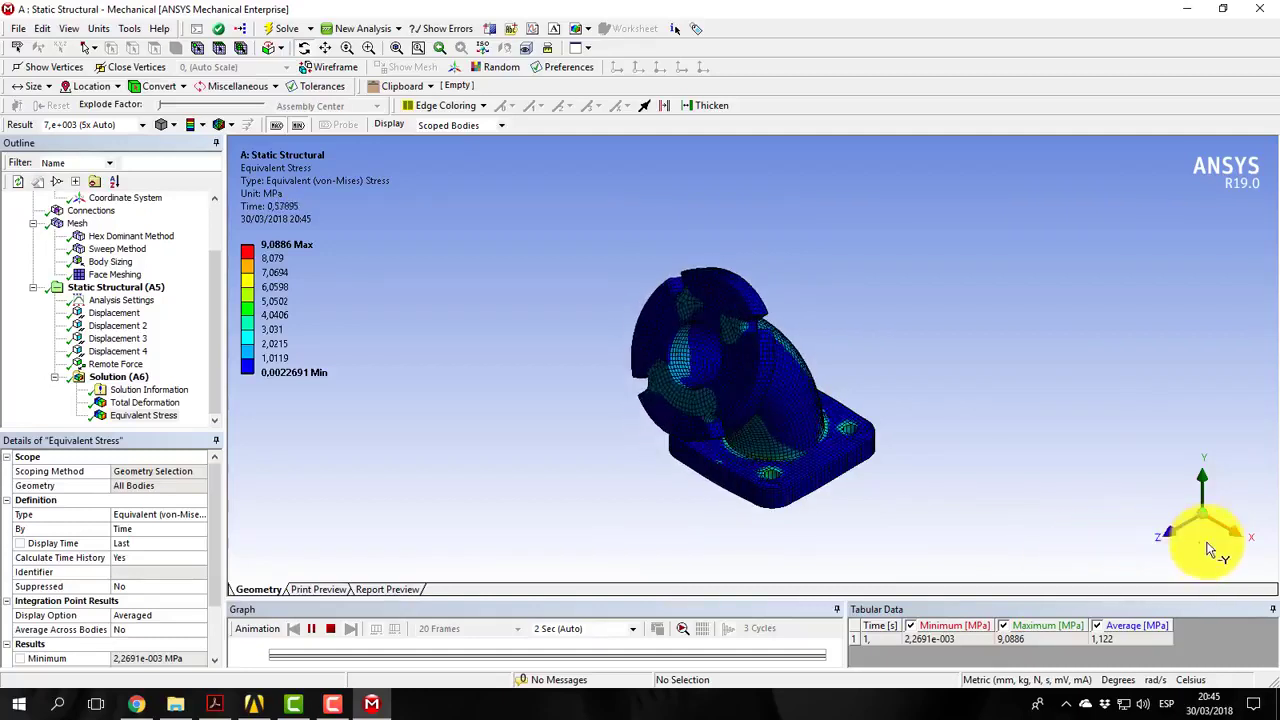
# Select a vertical line of nodes across the upper flange in the animated stress result, seen from the side
pyautogui.moveTo(1236, 543); pyautogui.dragTo(628, 220)
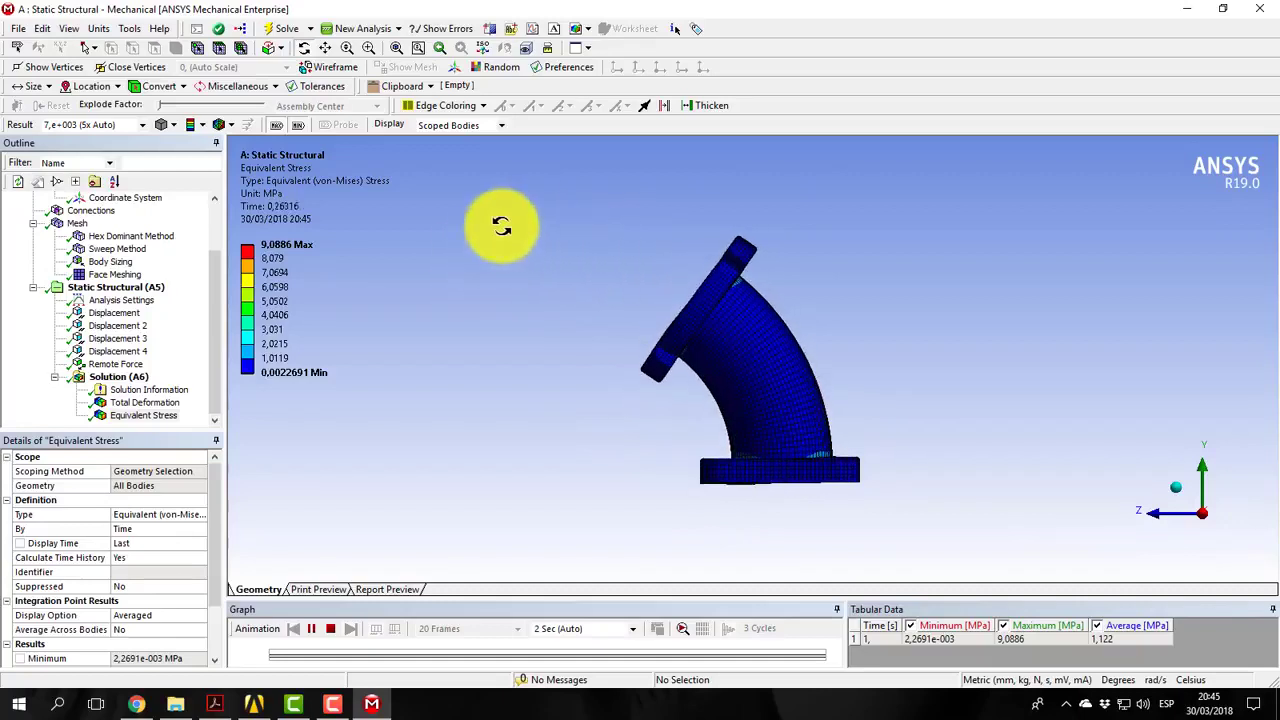
pyautogui.click(198, 49)
pyautogui.moveTo(668, 270); pyautogui.dragTo(673, 426)
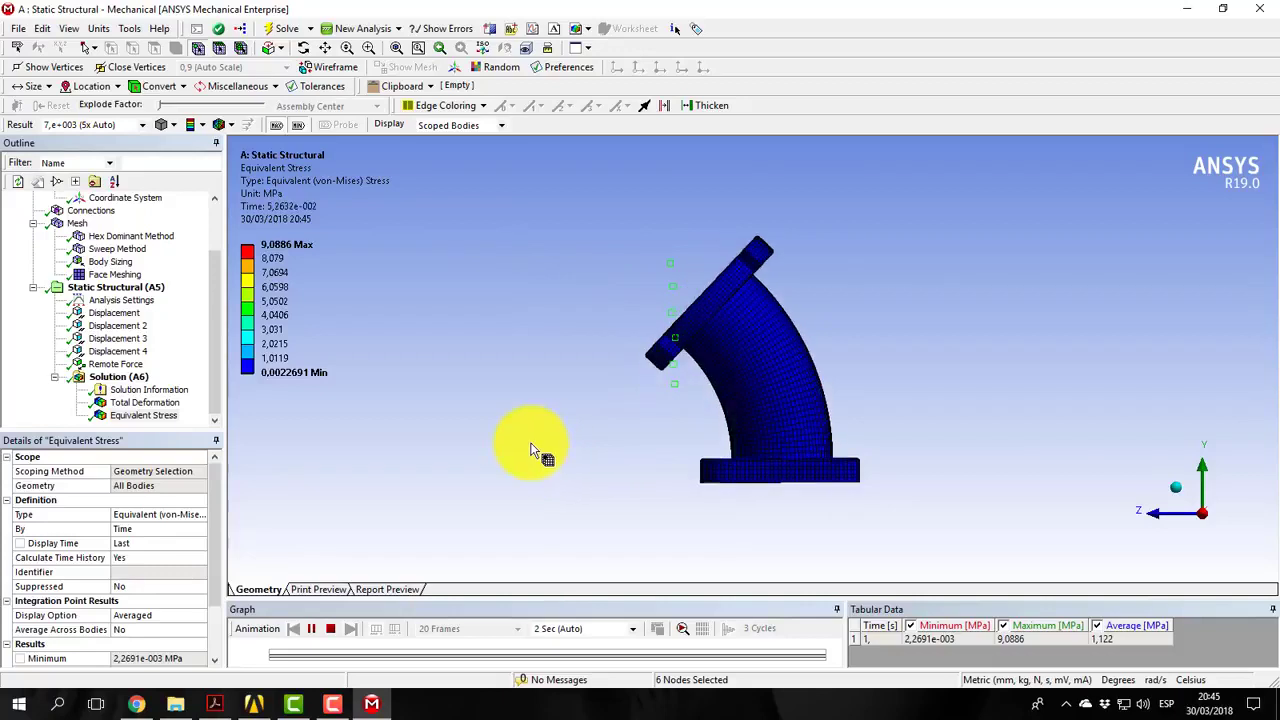
pyautogui.click(1180, 494)
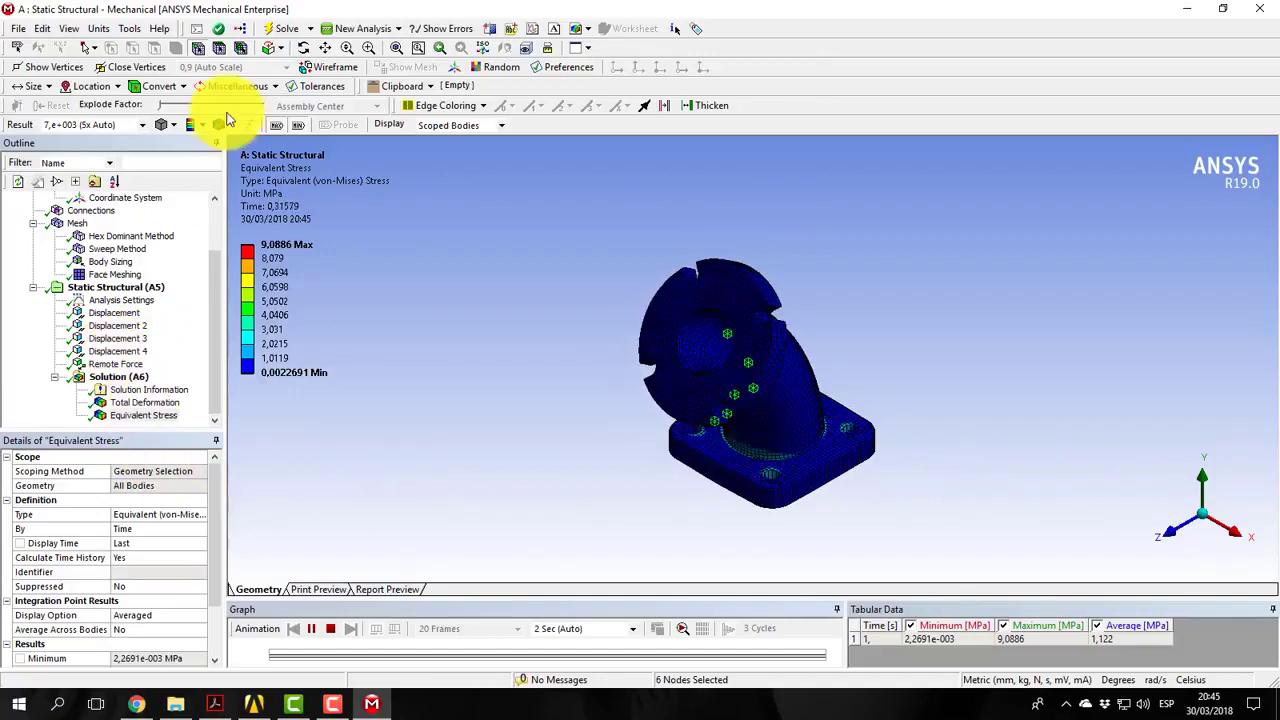
# Add a second Equivalent (von-Mises) Stress result scoped to the base flange body only and evaluate it
pyautogui.click(120, 378)
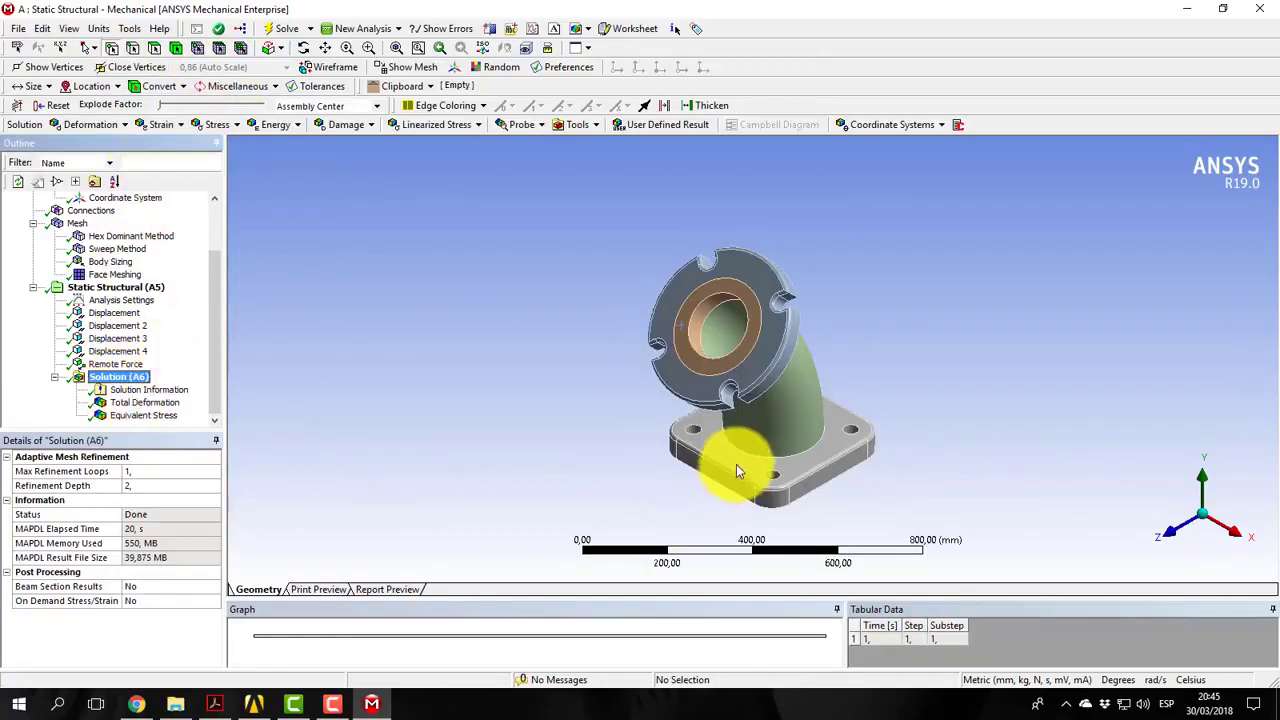
pyautogui.click(180, 53)
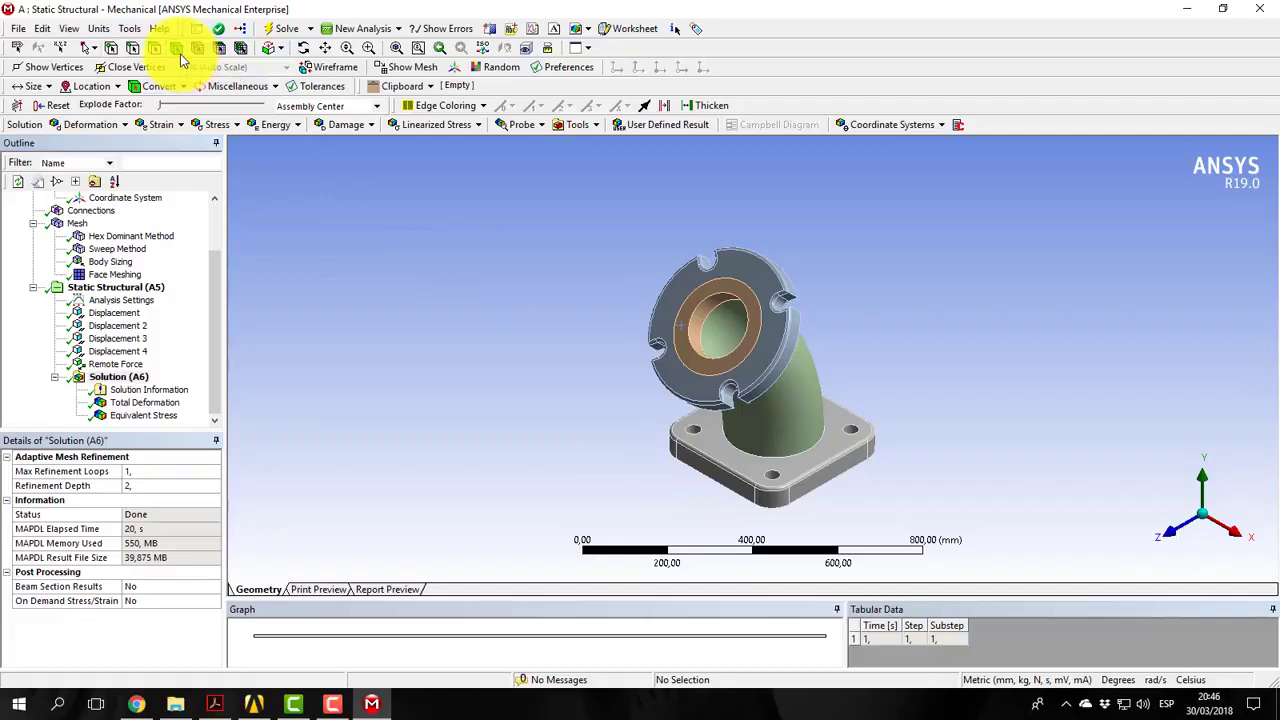
pyautogui.click(760, 497)
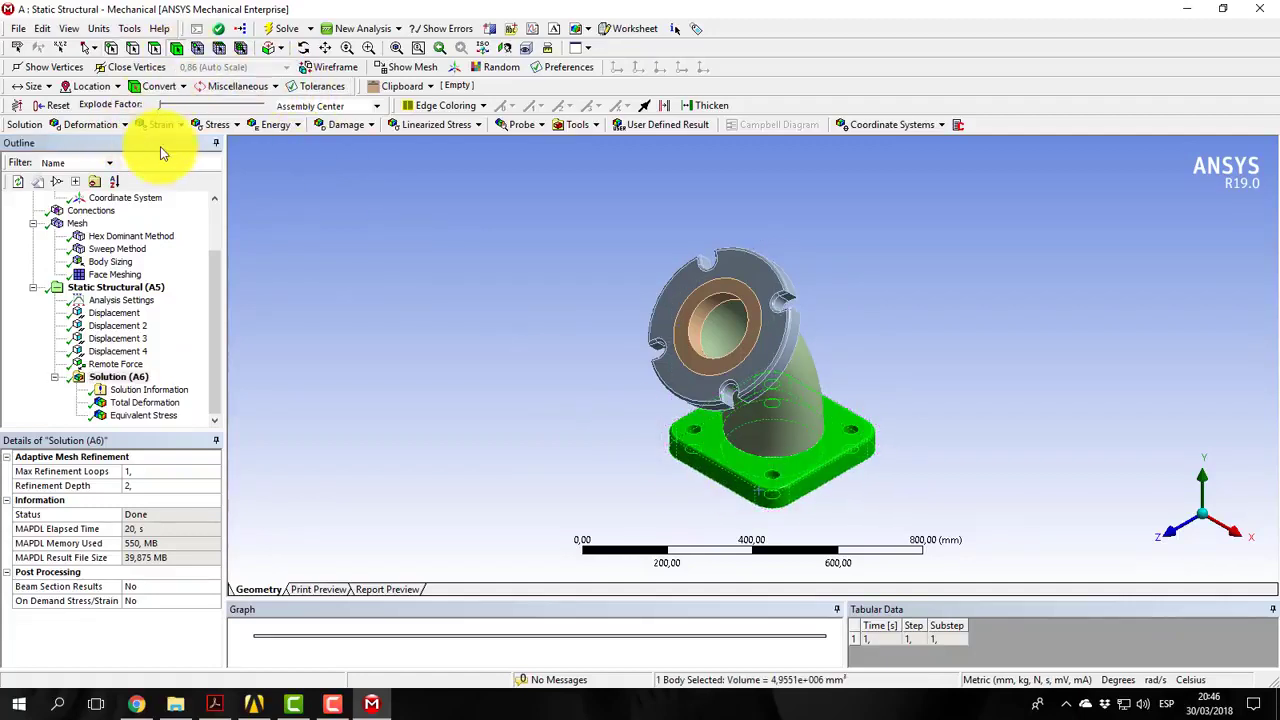
pyautogui.click(216, 126)
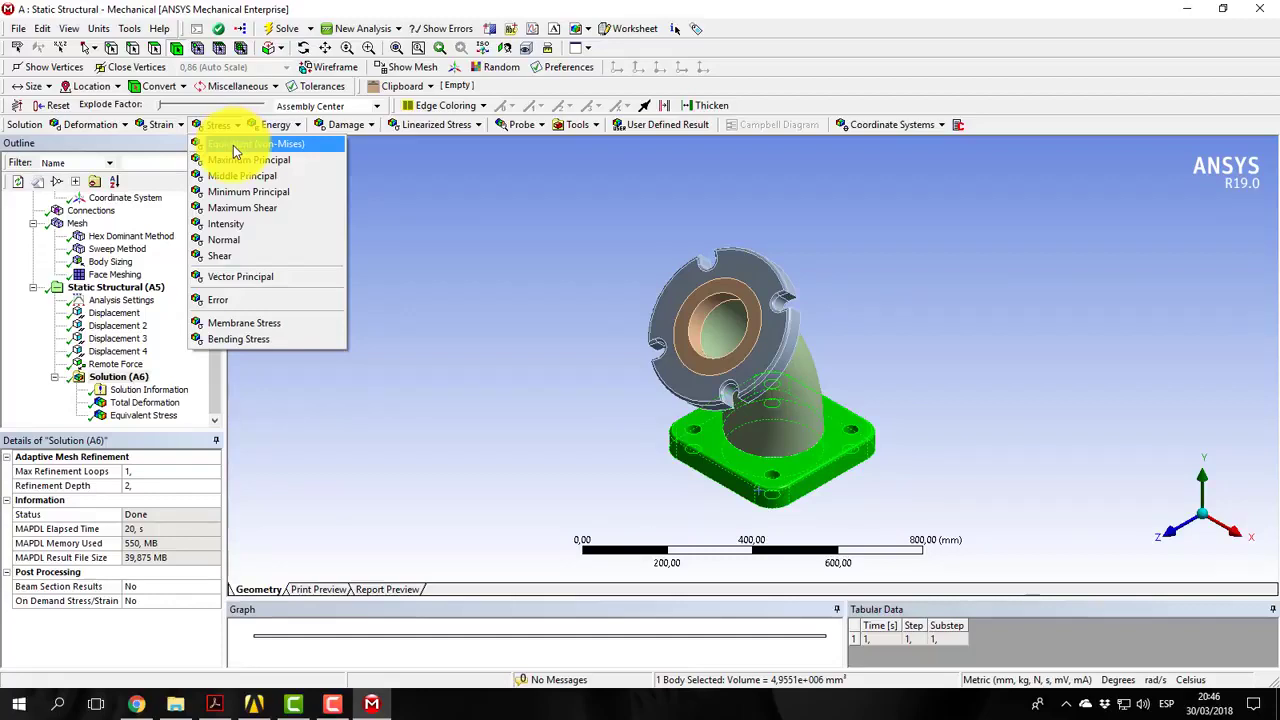
pyautogui.click(235, 150)
pyautogui.click(284, 31)
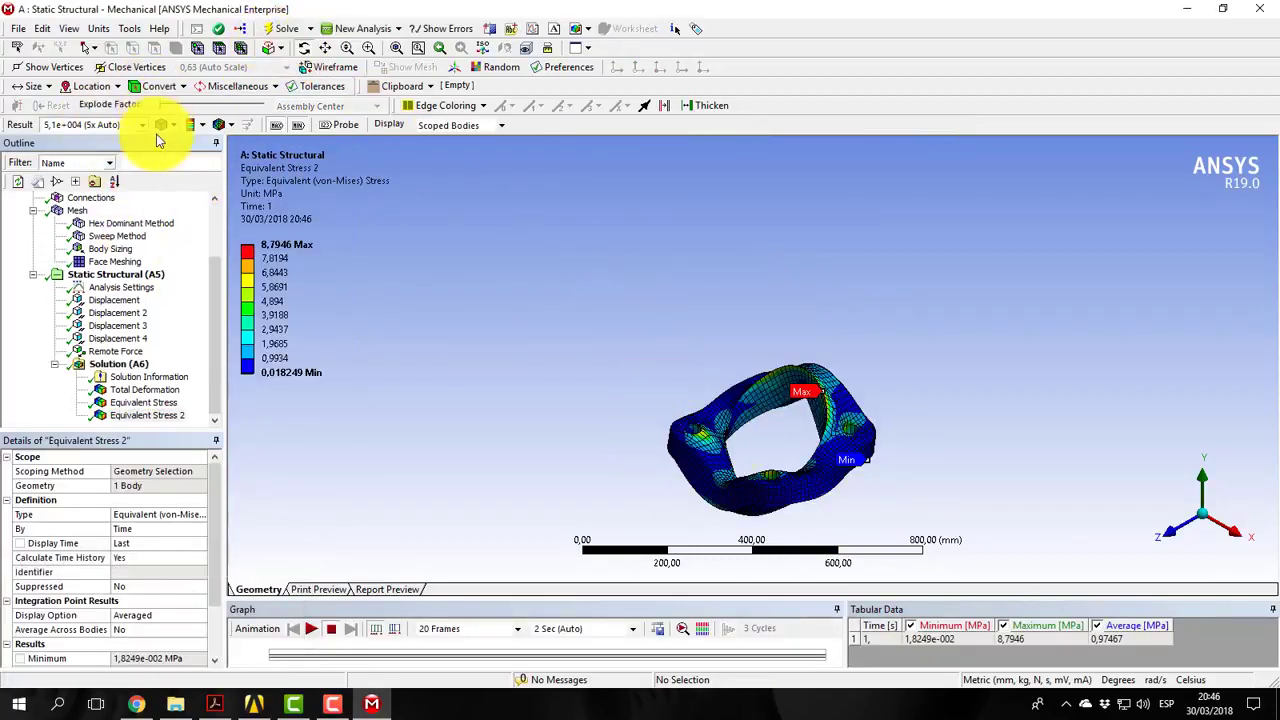
# Set the base flange stress result's deformation scale to 2x Auto and animate it
pyautogui.click(143, 125)
pyautogui.click(114, 174)
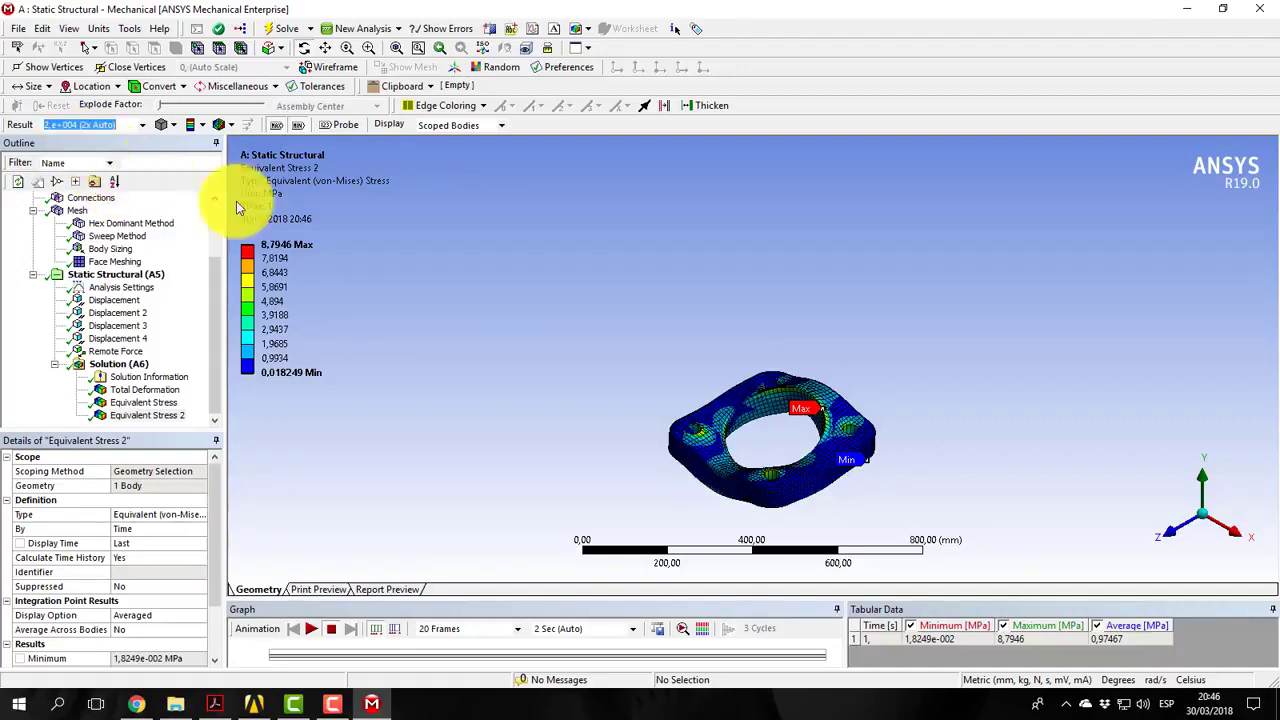
pyautogui.click(307, 628)
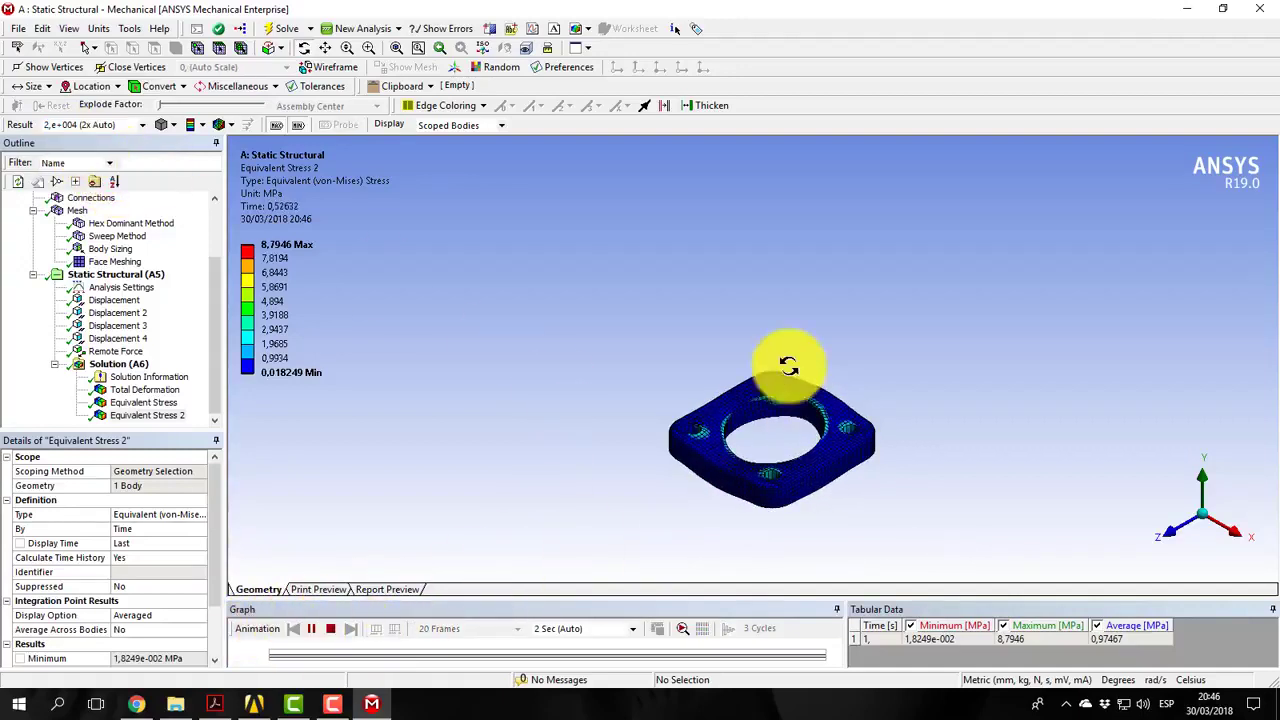
# Select a vertical line of nodes near each end of the animated base flange in turn, seen from the side
pyautogui.click(1223, 533)
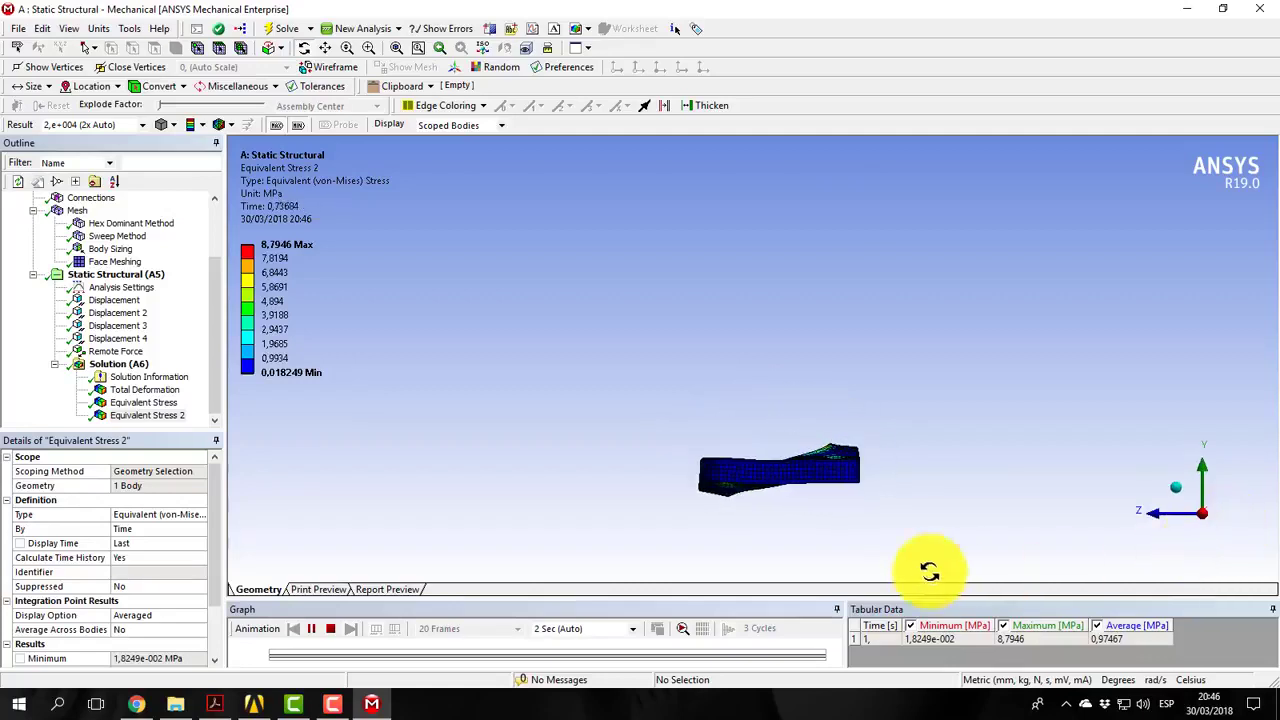
pyautogui.moveTo(788, 523); pyautogui.dragTo(740, 530)
pyautogui.click(346, 47)
pyautogui.moveTo(751, 471); pyautogui.dragTo(711, 402)
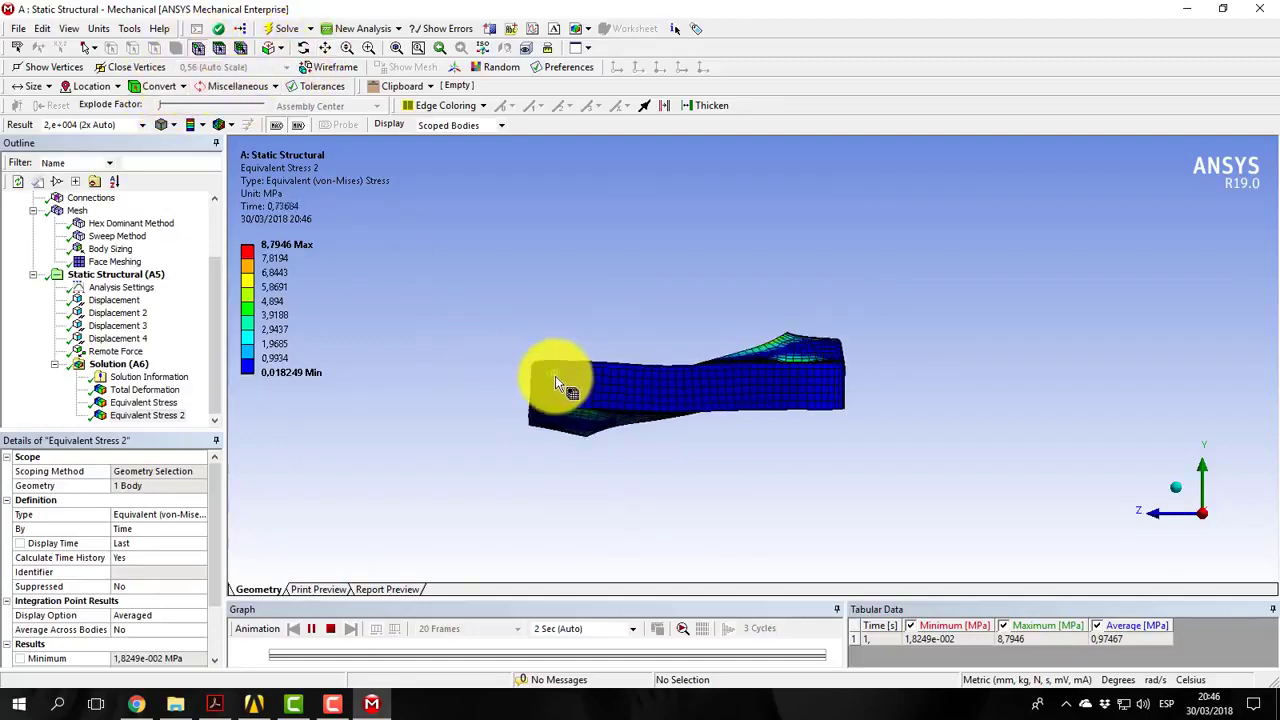
pyautogui.moveTo(554, 376); pyautogui.dragTo(555, 410)
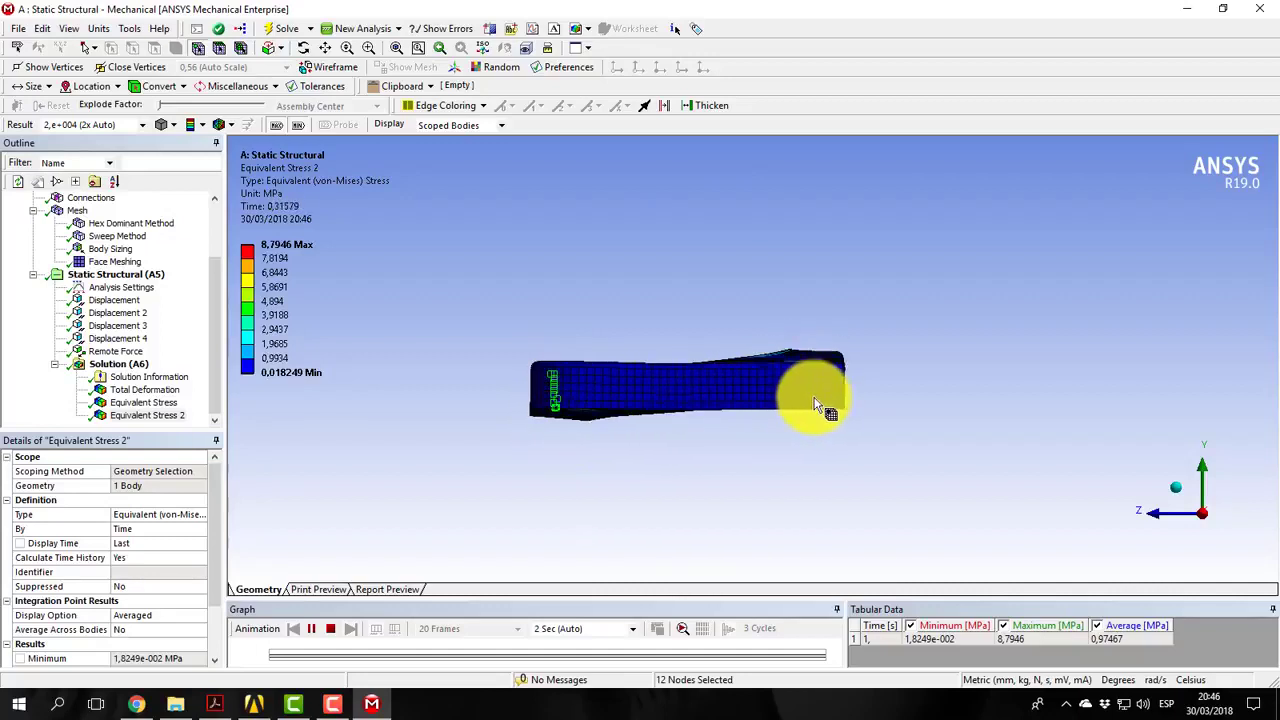
pyautogui.moveTo(809, 397); pyautogui.dragTo(806, 352)
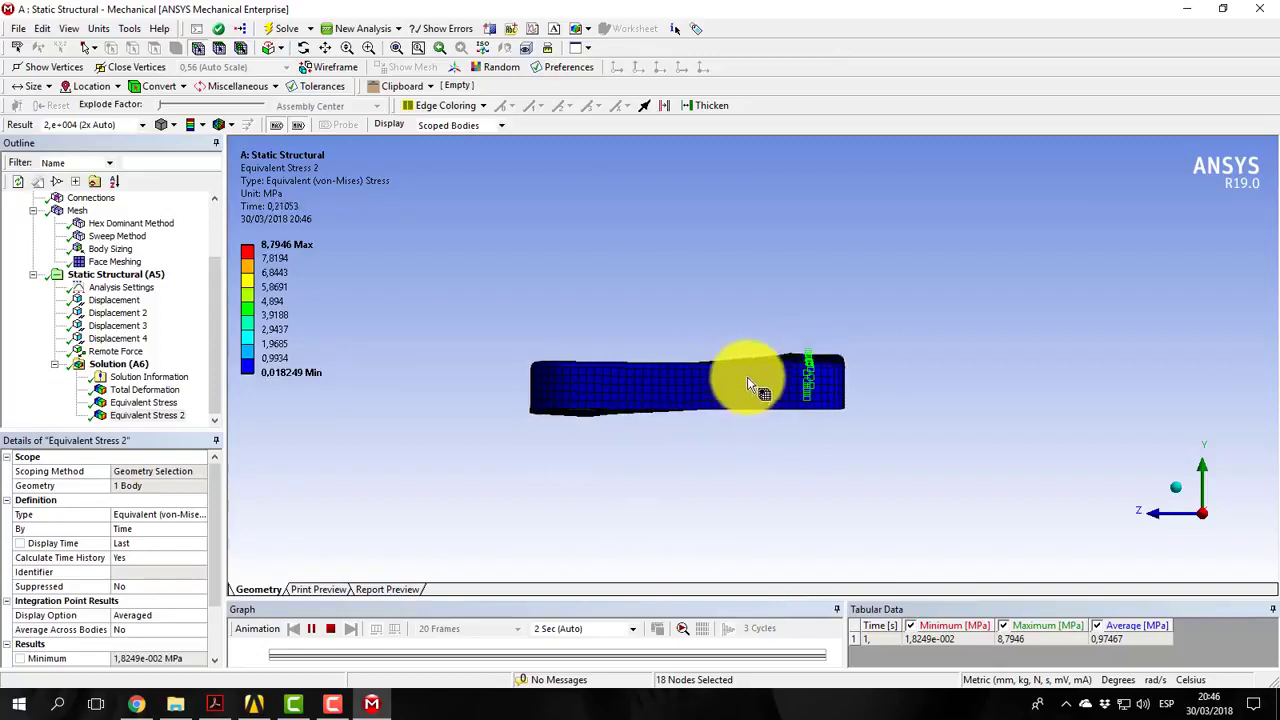
pyautogui.click(1175, 487)
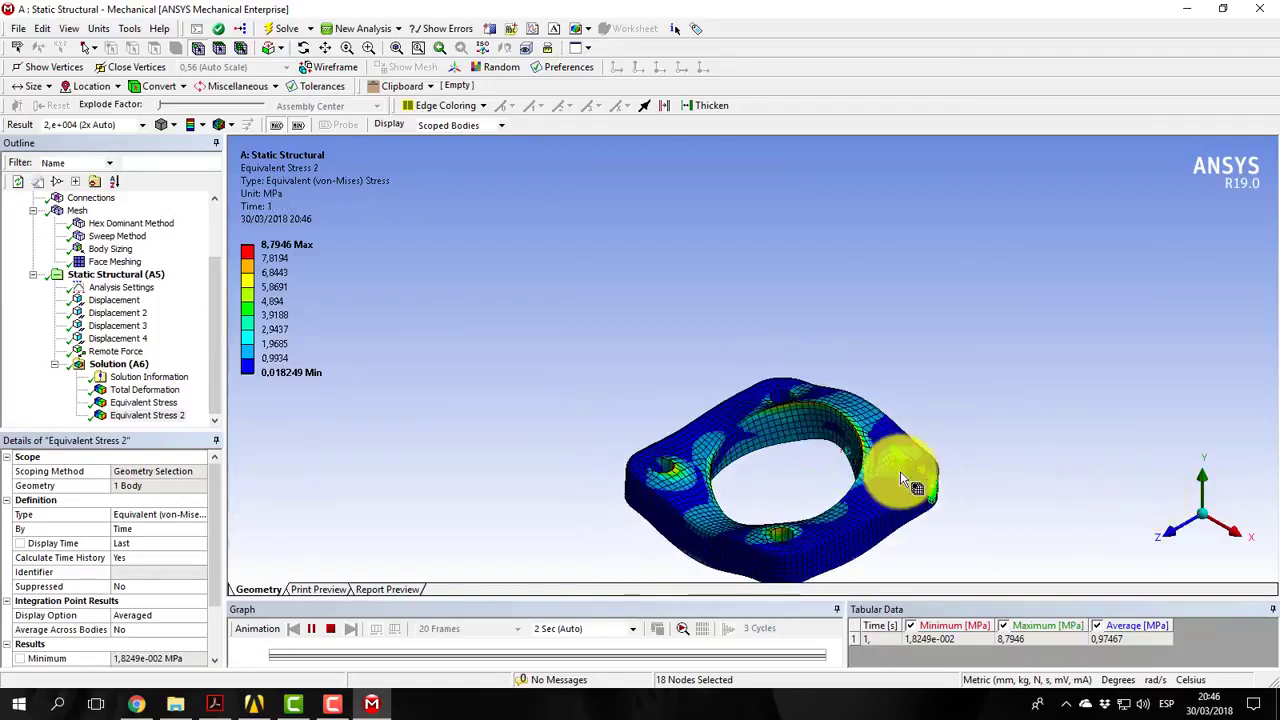
# Display the Total Deformation result for the whole elbow
pyautogui.click(143, 390)
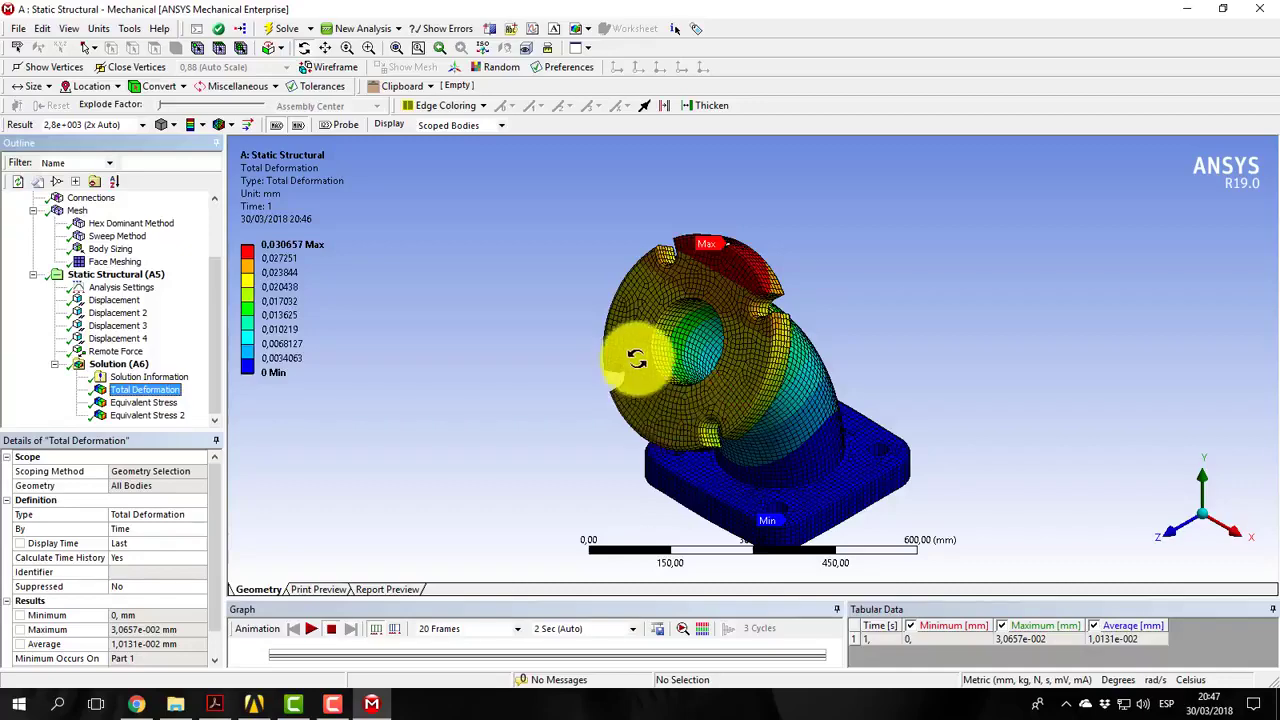
# Inspect the upper flange's deformed mesh by picking several nodes in turn around the edge of its bore
pyautogui.scroll(5, 640, 370)
pyautogui.scroll(2, 445, 324)
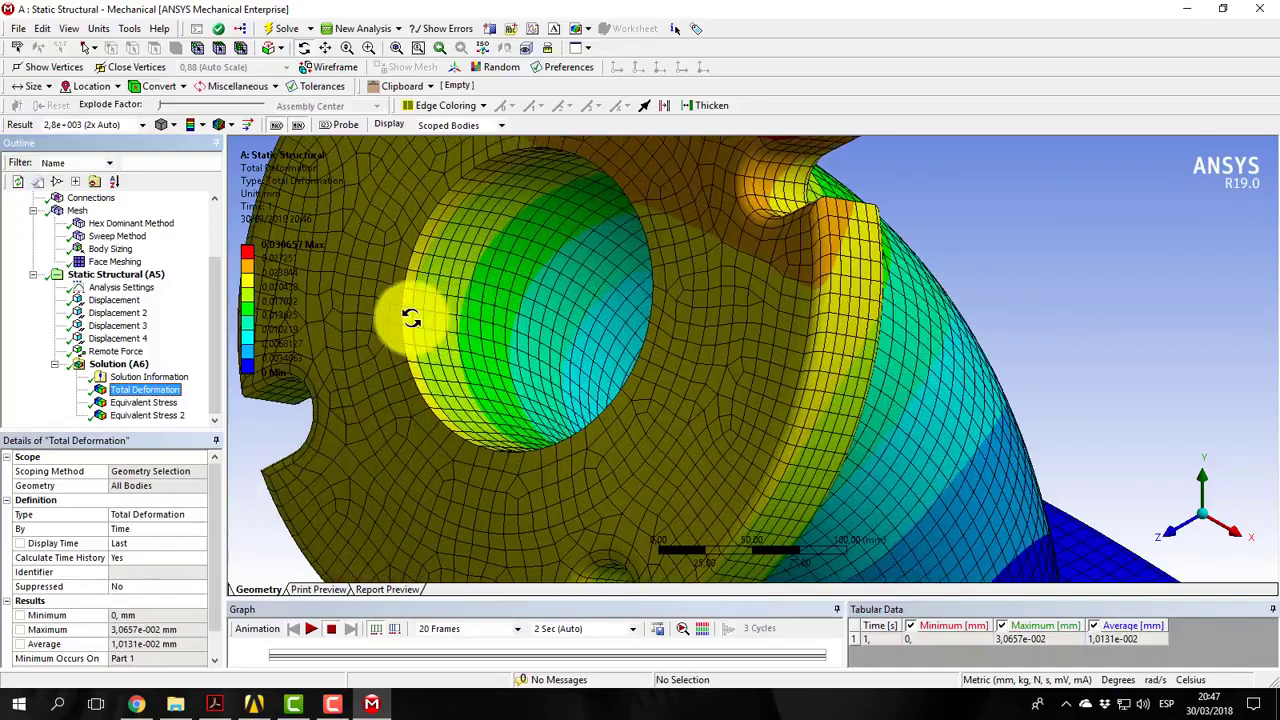
pyautogui.click(196, 55)
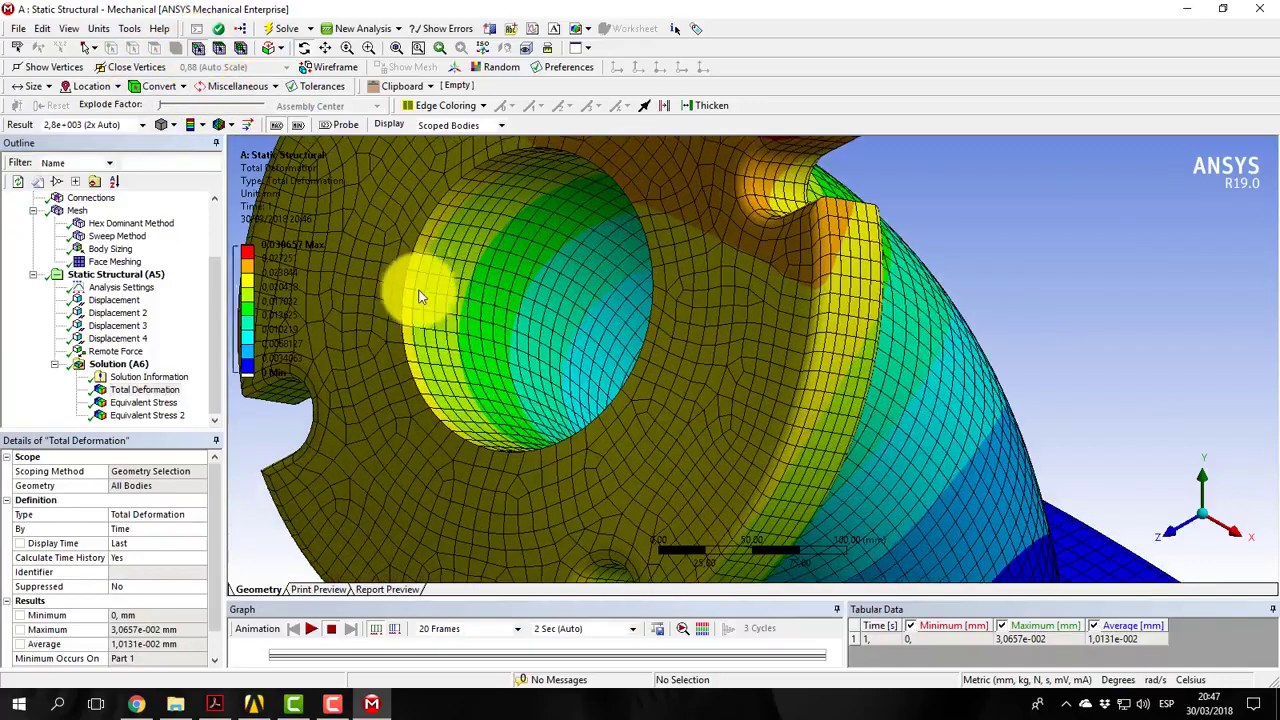
pyautogui.click(409, 291)
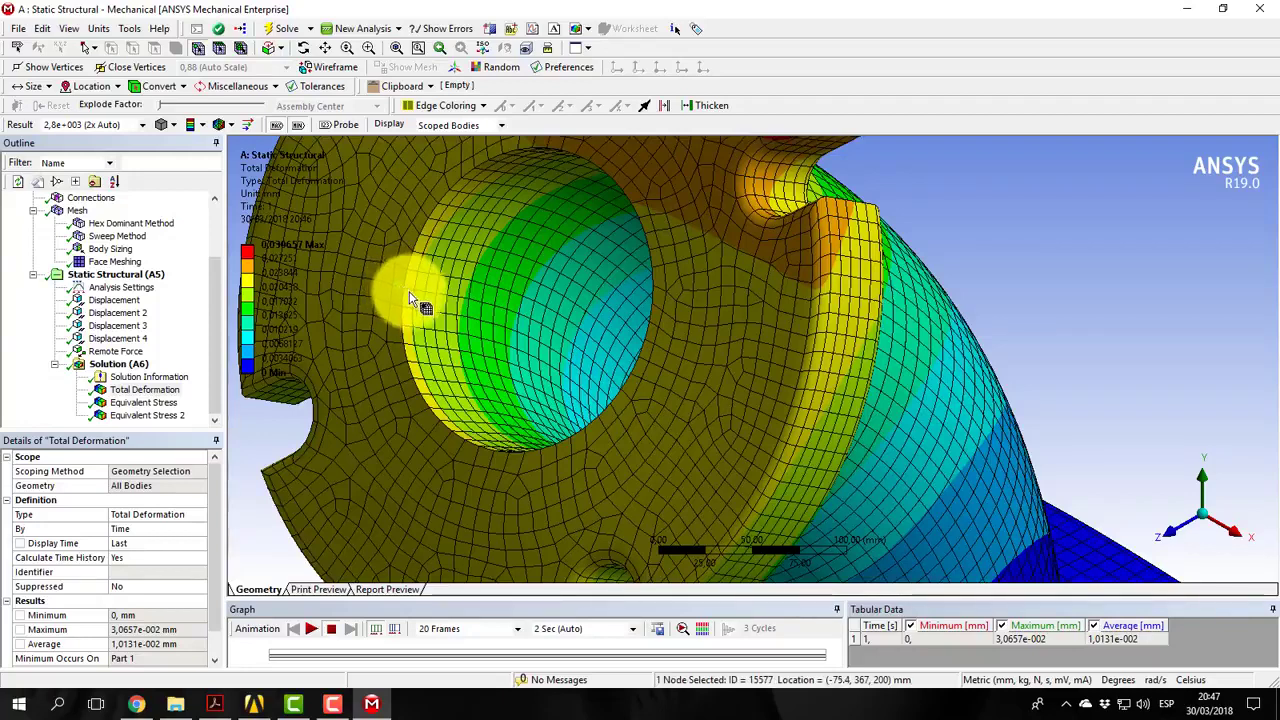
pyautogui.click(405, 323)
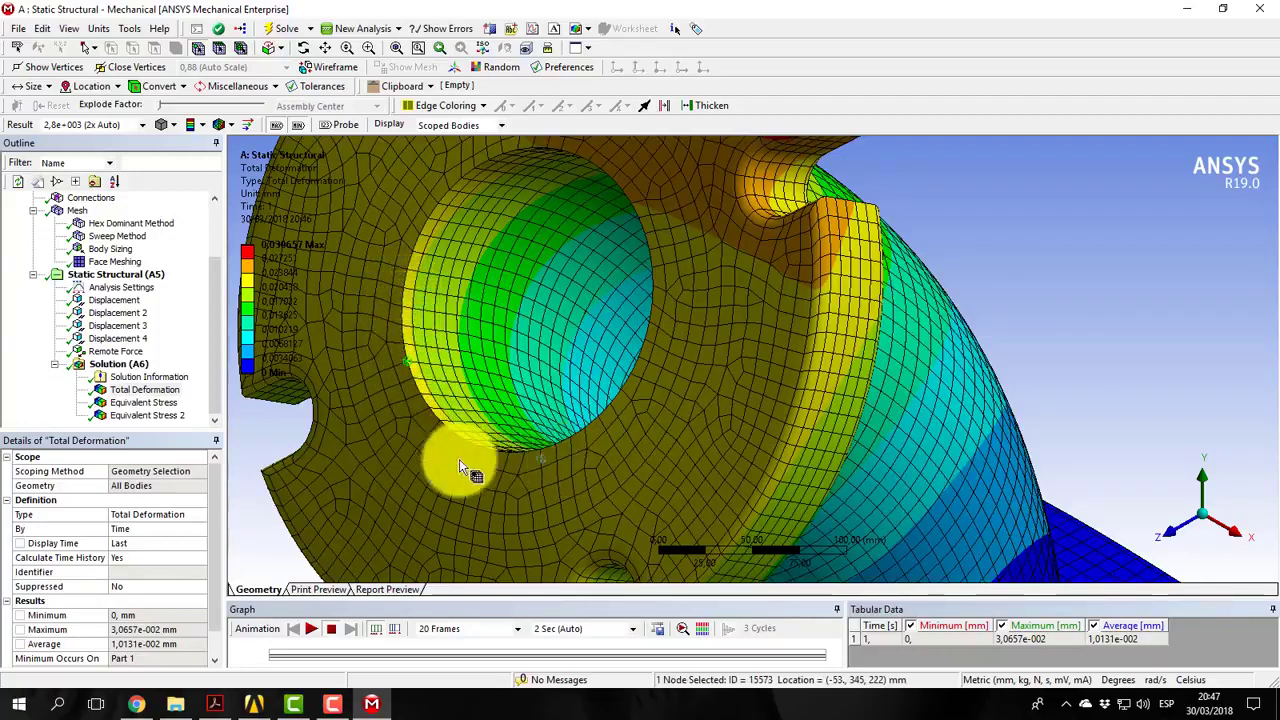
pyautogui.click(436, 220)
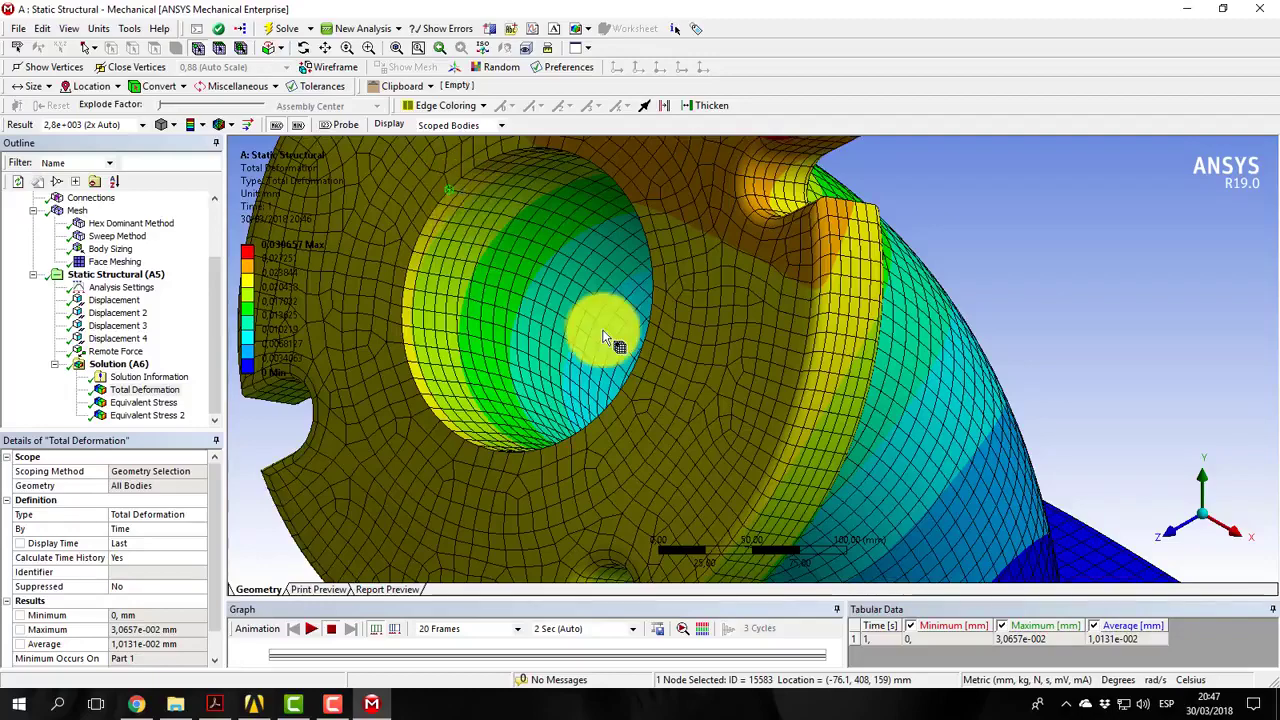
# Pick nodes along the joint between the pipe and the base flange, and return to the isometric view of the whole elbow
pyautogui.scroll(-8, 723, 365)
pyautogui.scroll(5, 858, 518)
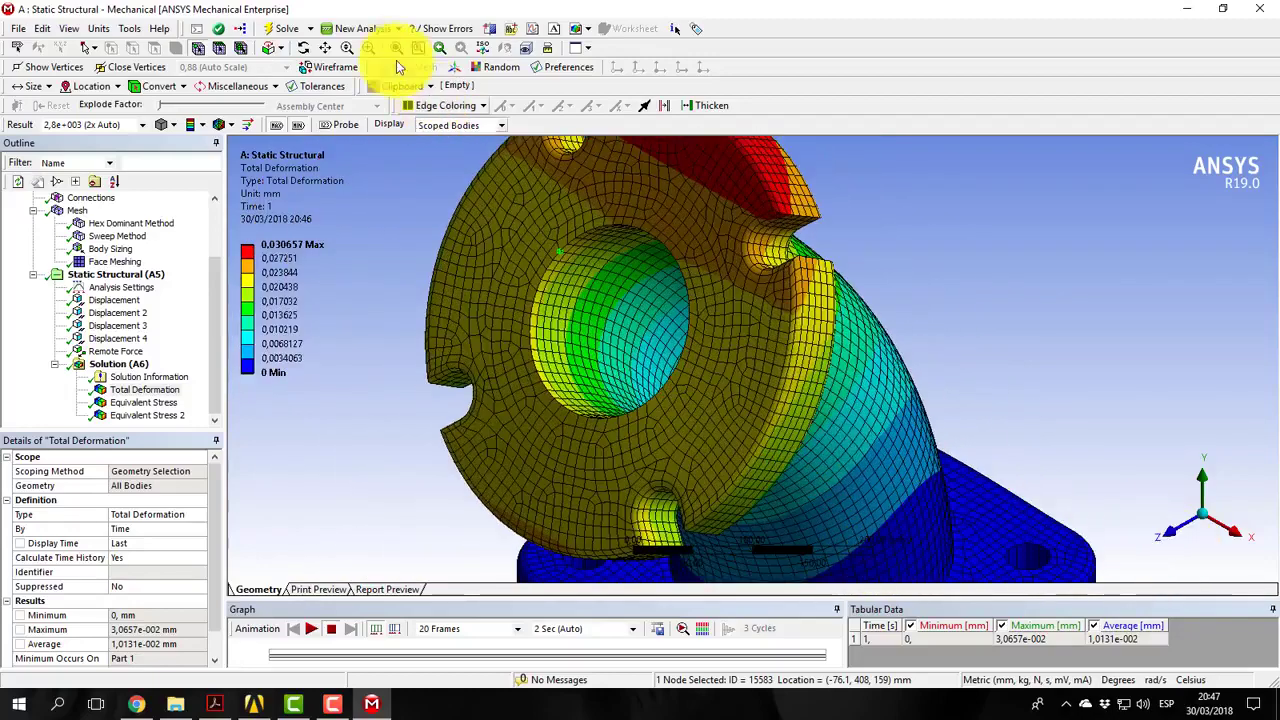
pyautogui.click(327, 51)
pyautogui.scroll(6, 691, 251)
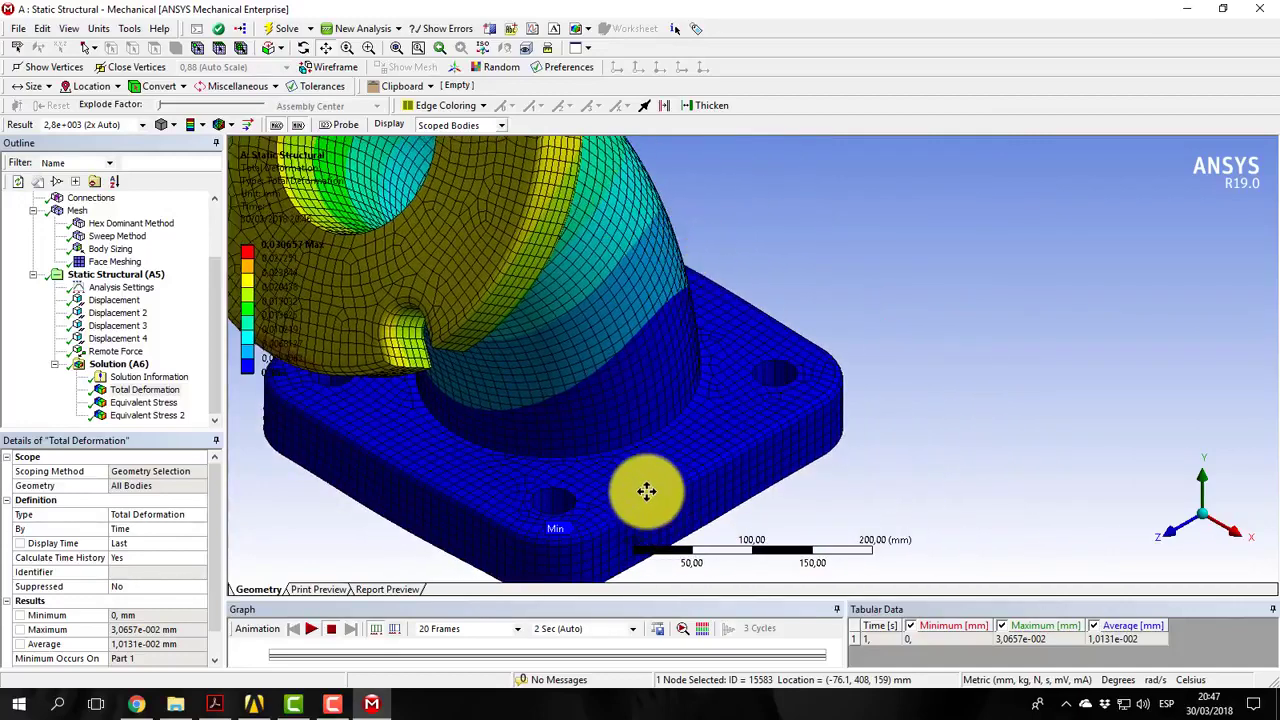
pyautogui.scroll(2, 600, 469)
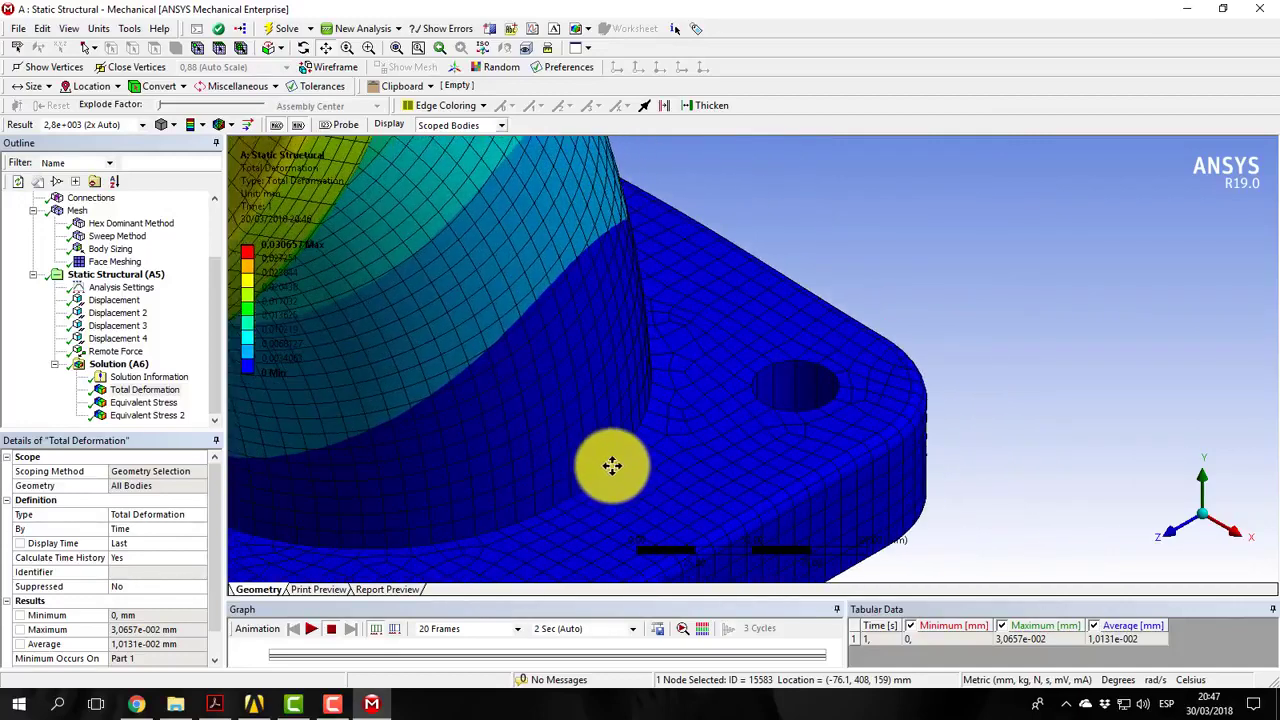
pyautogui.scroll(1, 517, 523)
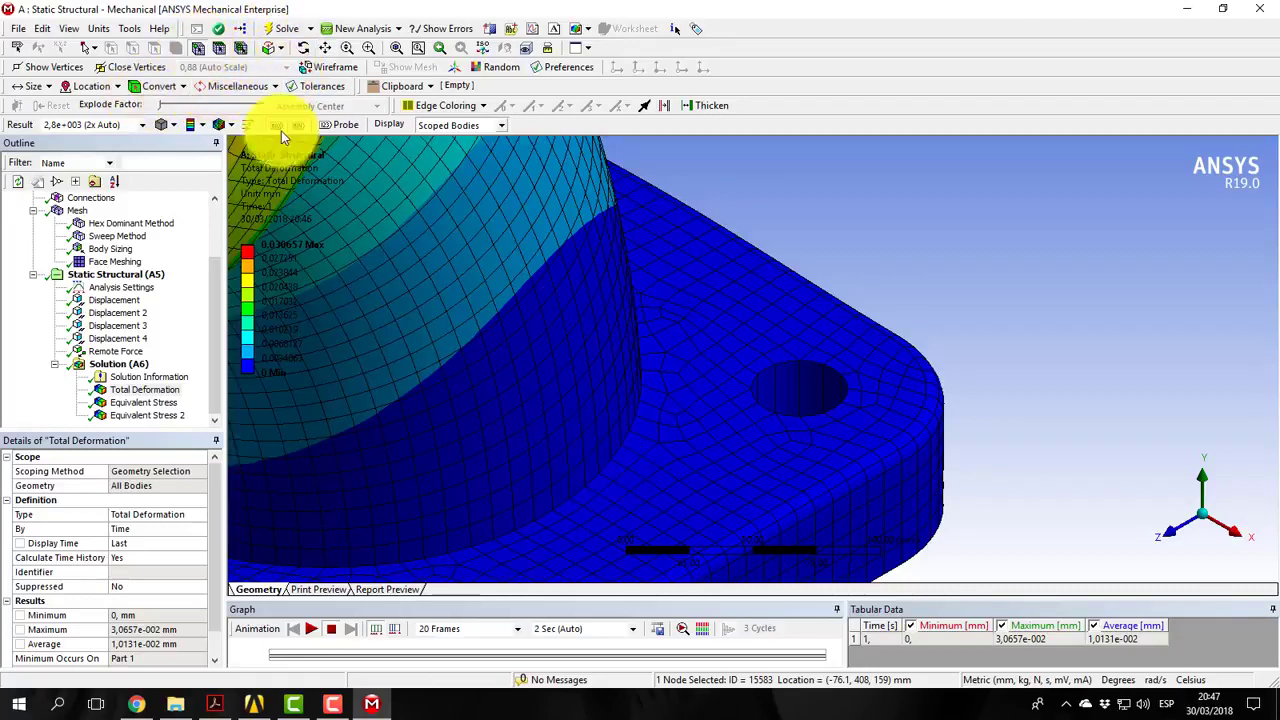
pyautogui.click(574, 501)
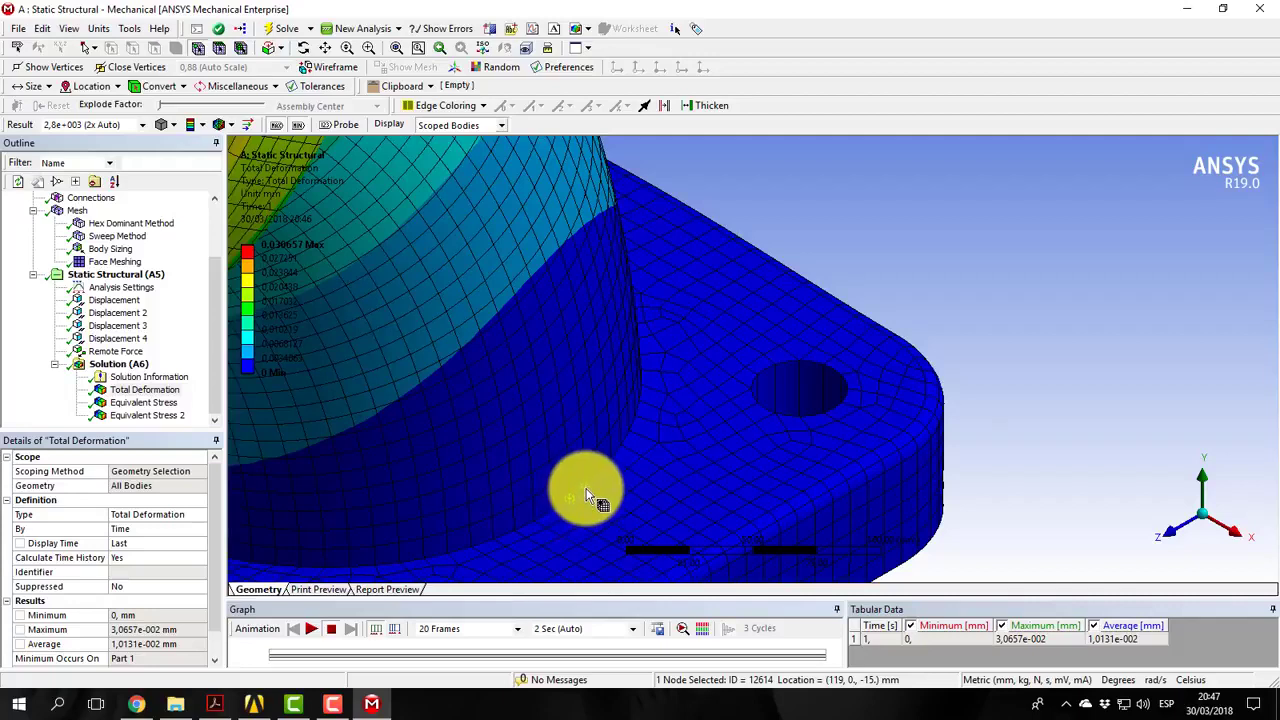
pyautogui.click(586, 488)
pyautogui.click(601, 474)
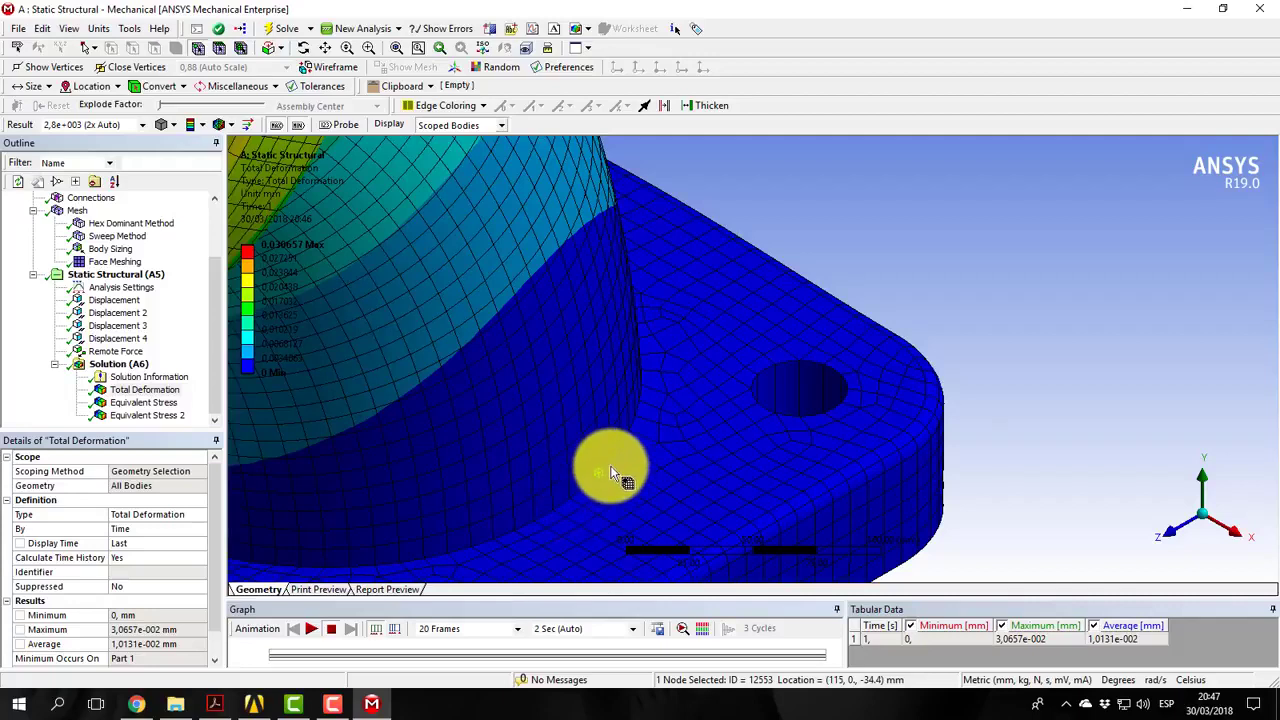
pyautogui.click(611, 460)
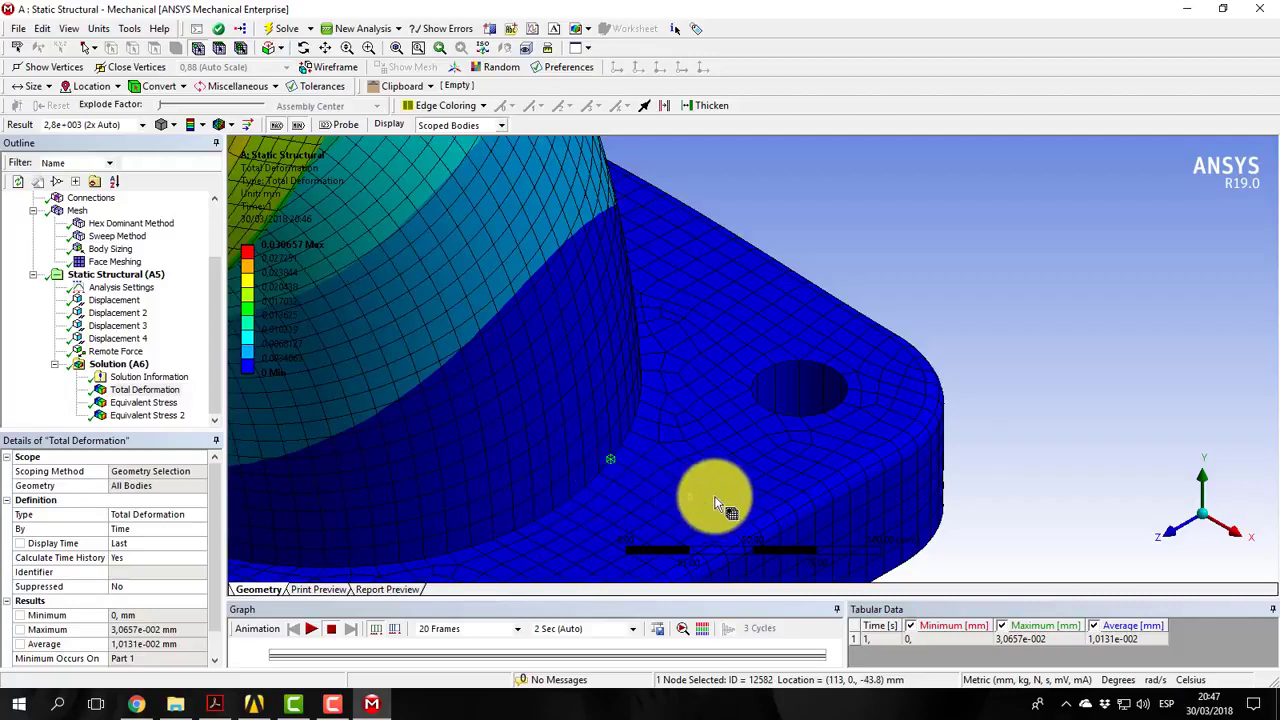
pyautogui.click(1195, 516)
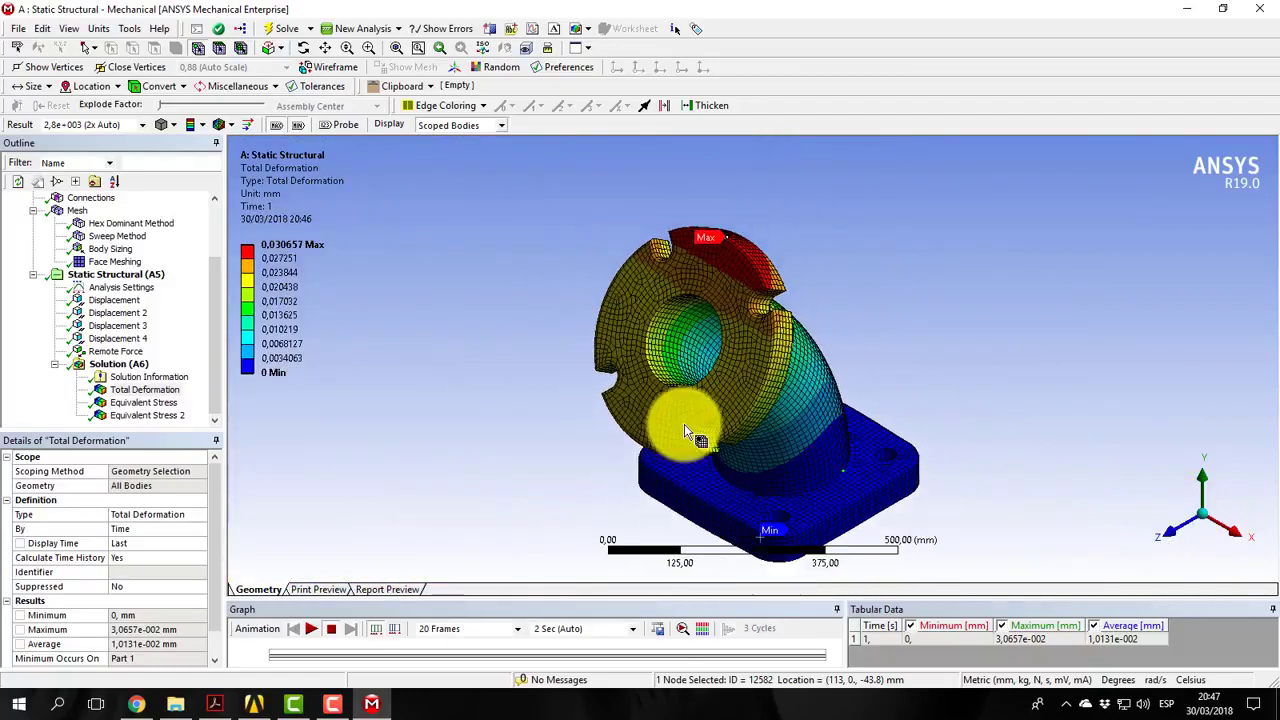
pyautogui.click(1205, 510)
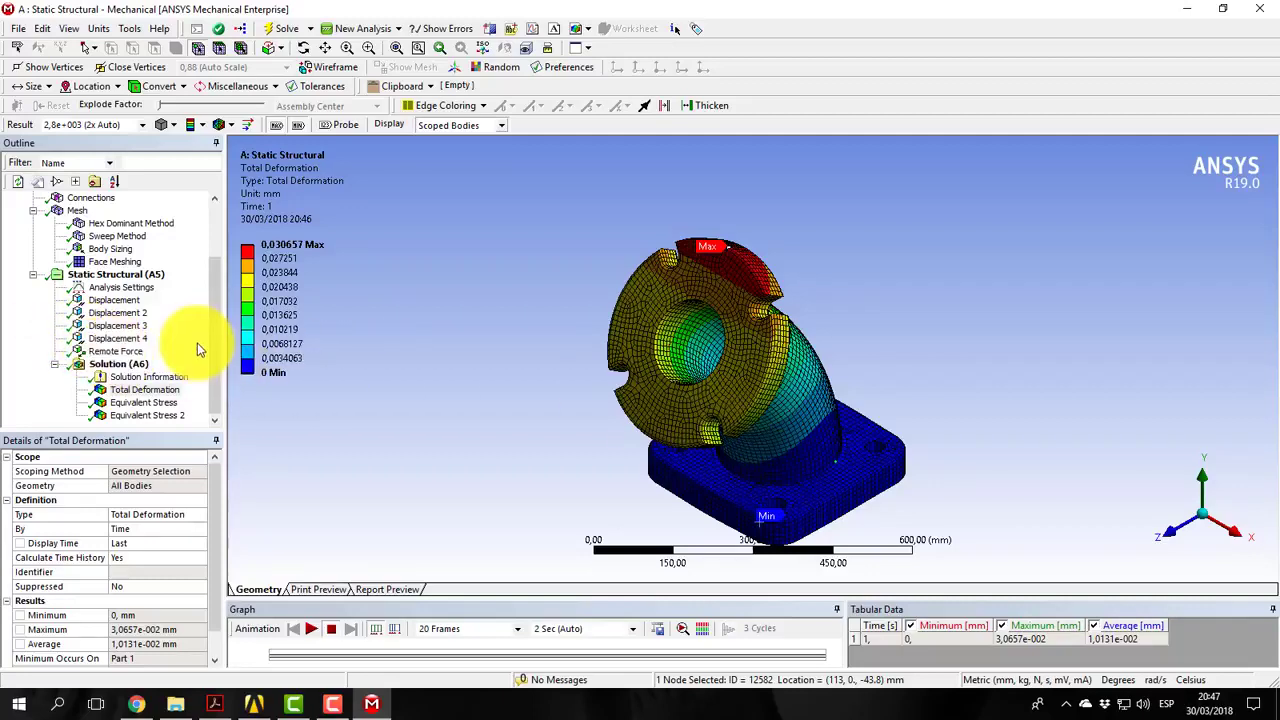
# Switch to Workbench and duplicate the Static Structural system A
pyautogui.click(1186, 12)
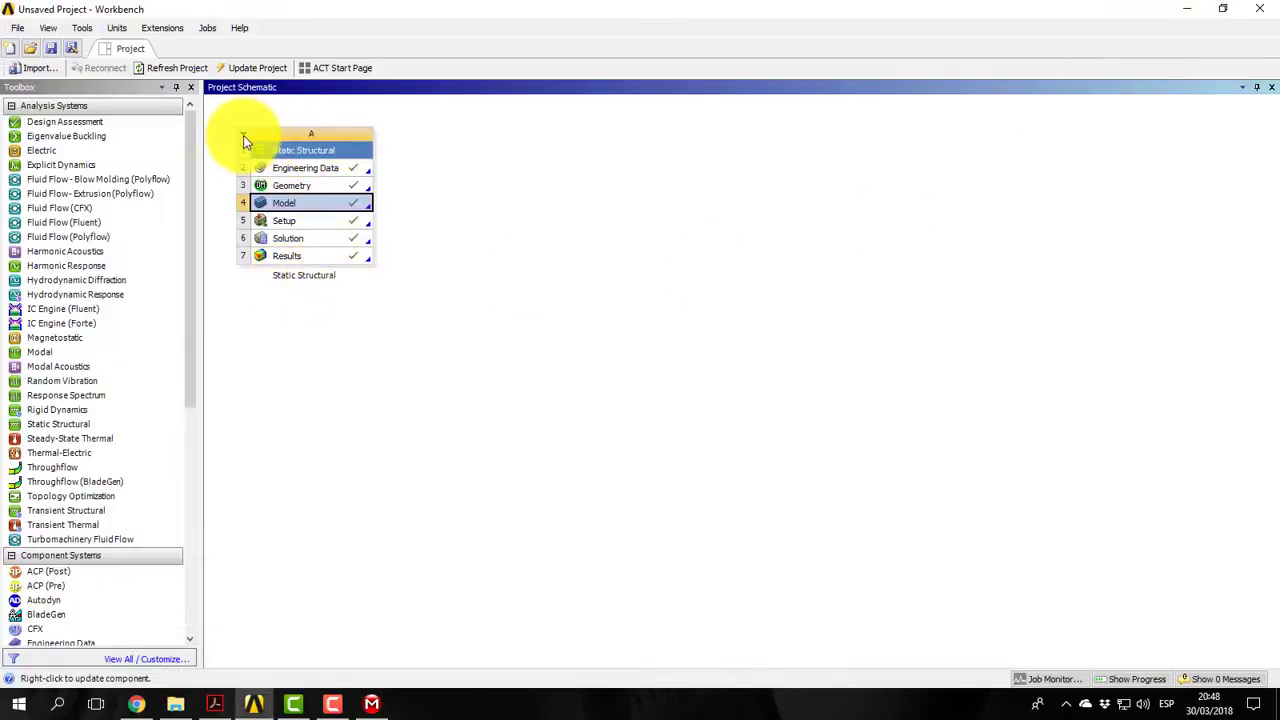
pyautogui.click(245, 137)
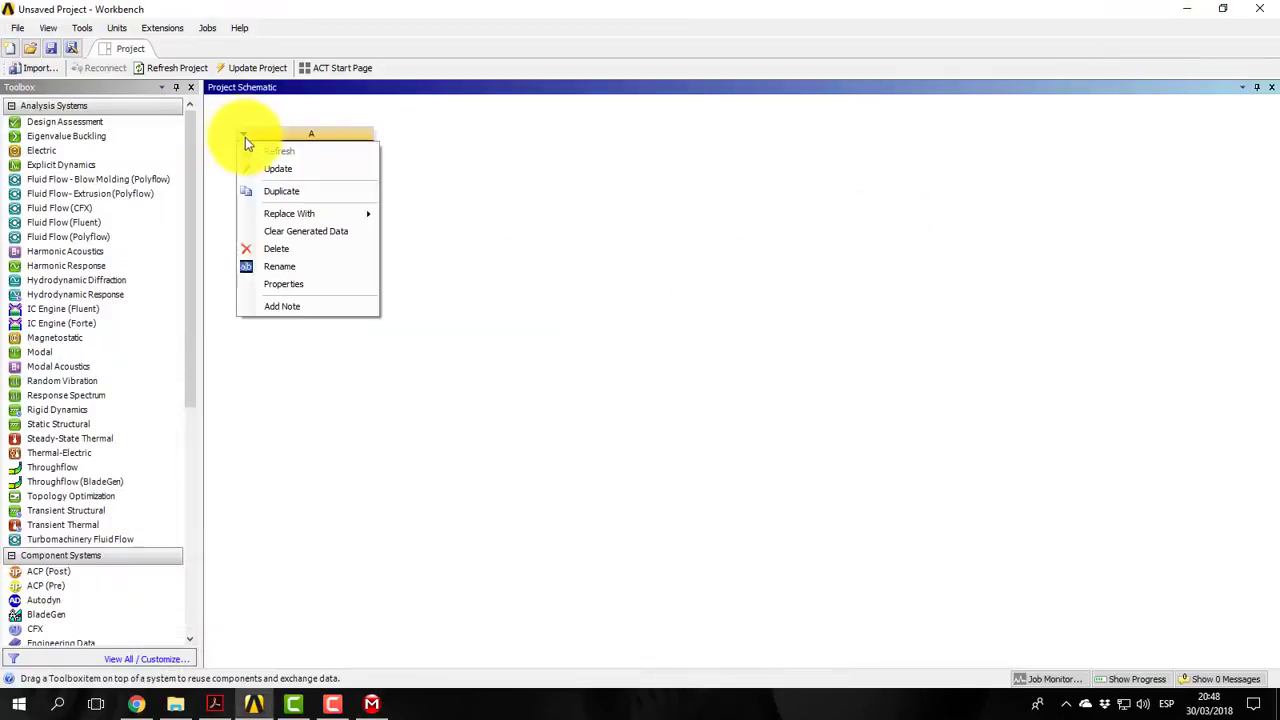
pyautogui.click(274, 189)
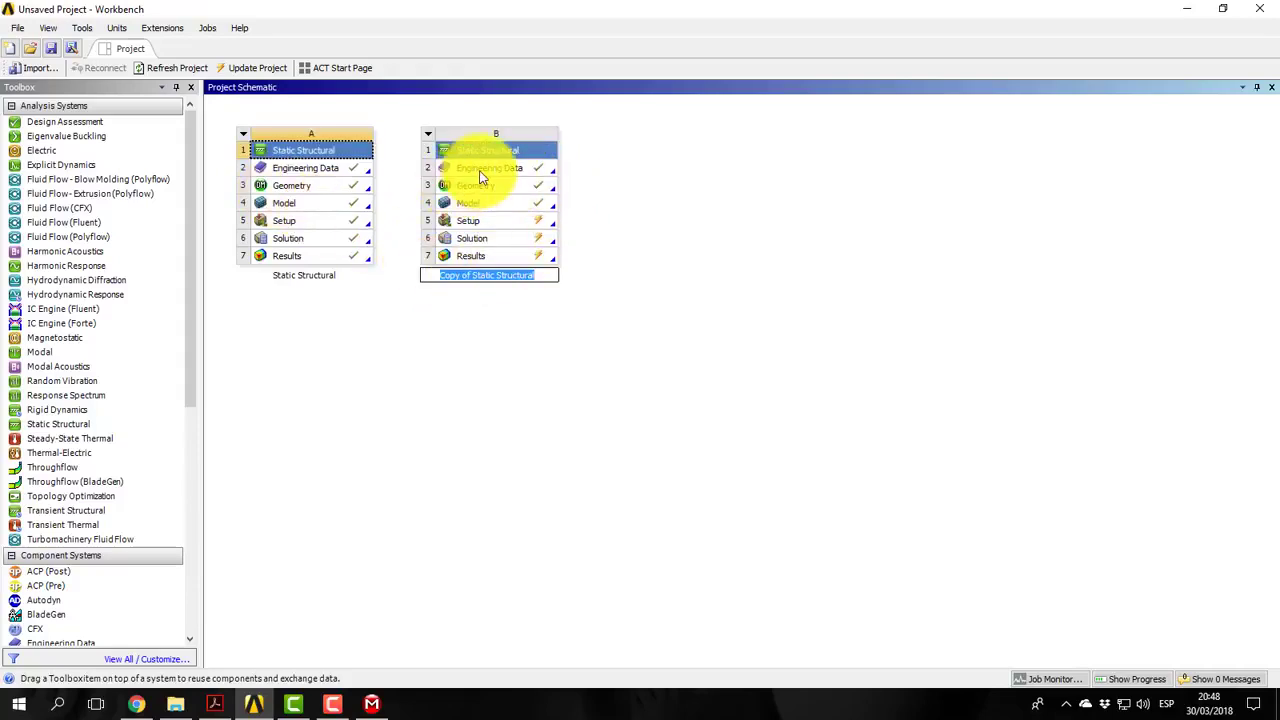
# Keep the default name for the duplicated Static Structural system and open its Model in Mechanical
pyautogui.click(480, 177)
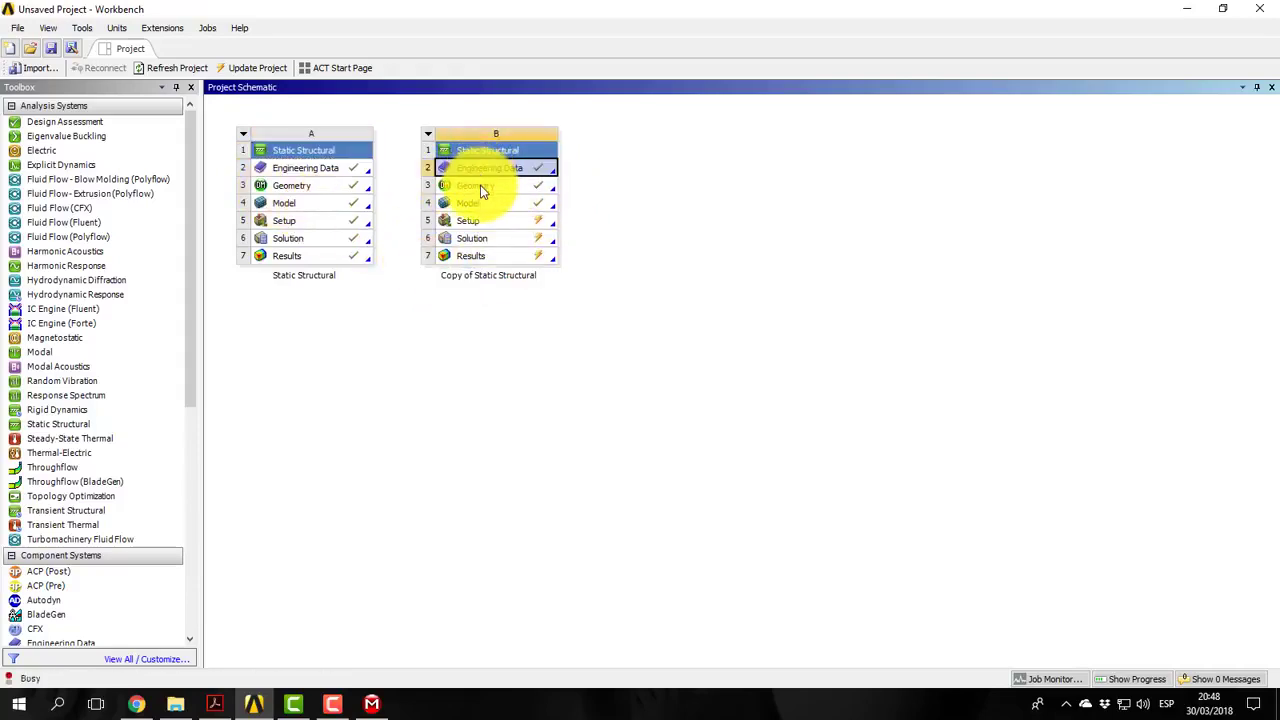
pyautogui.click(476, 207)
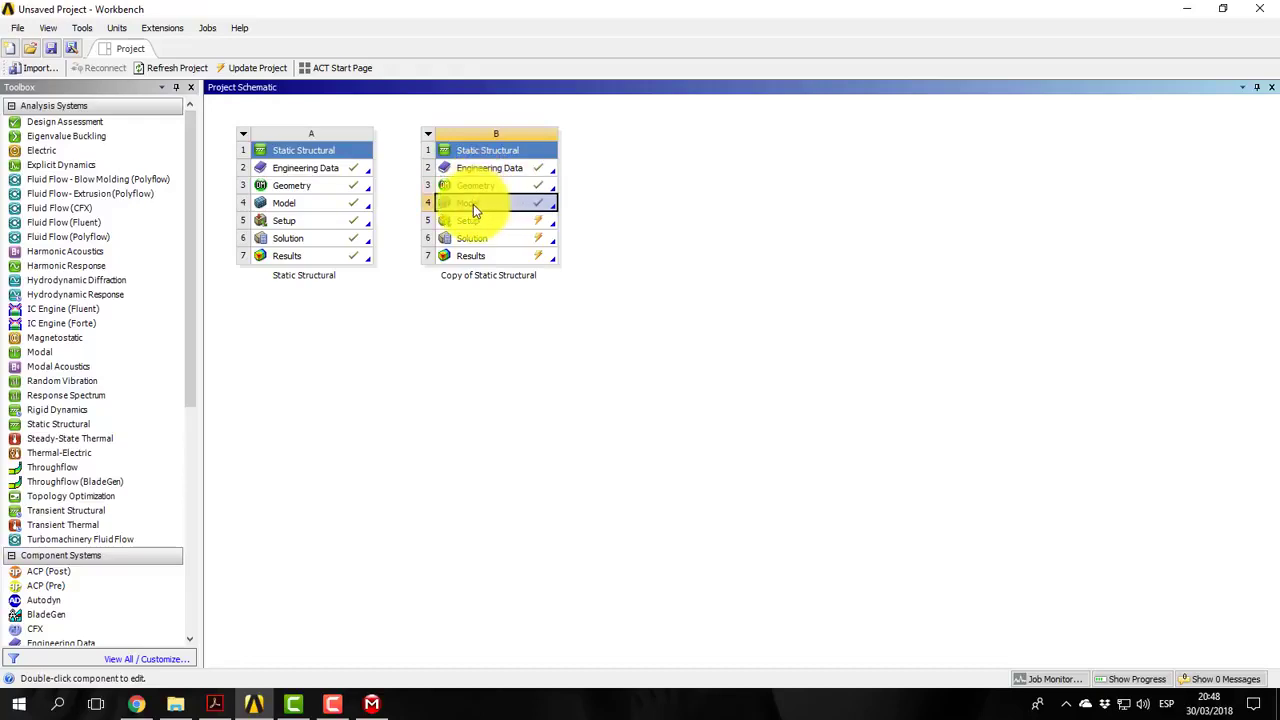
pyautogui.doubleClick(473, 204)
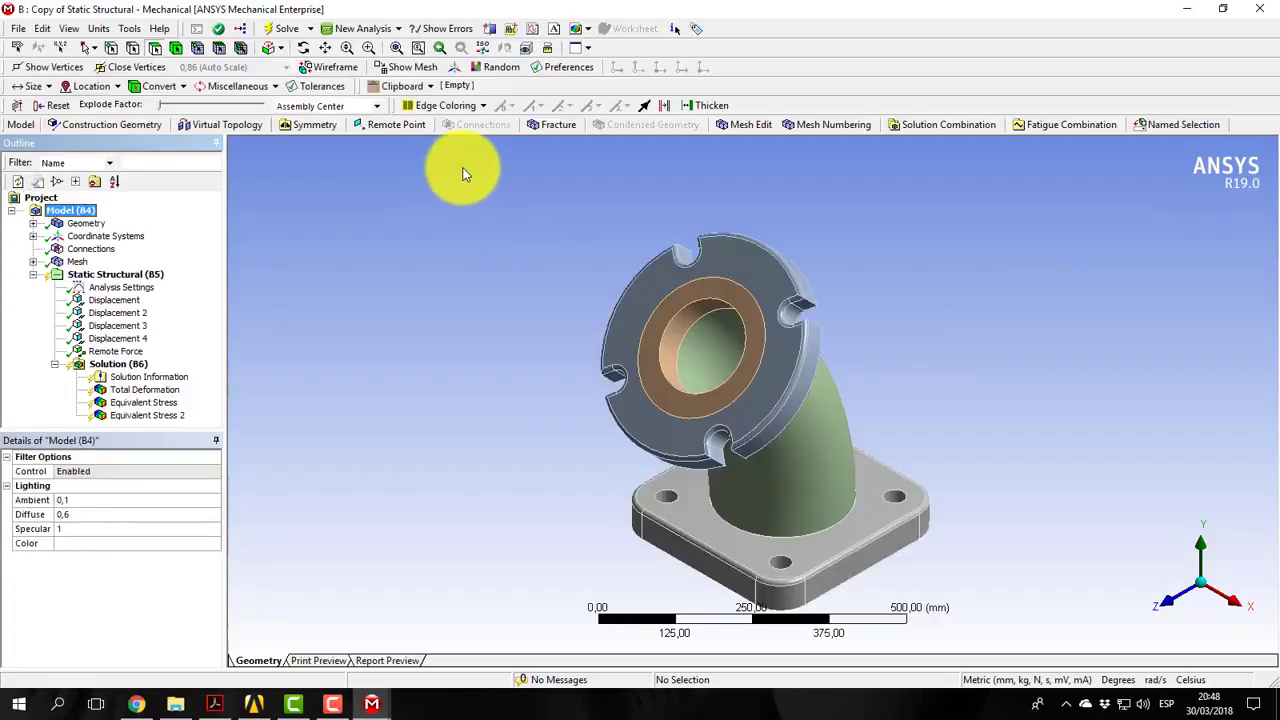
# Delete the Remote Force load from the duplicated static structural analysis
pyautogui.click(115, 351)
pyautogui.rightClick(117, 351)
pyautogui.click(164, 498)
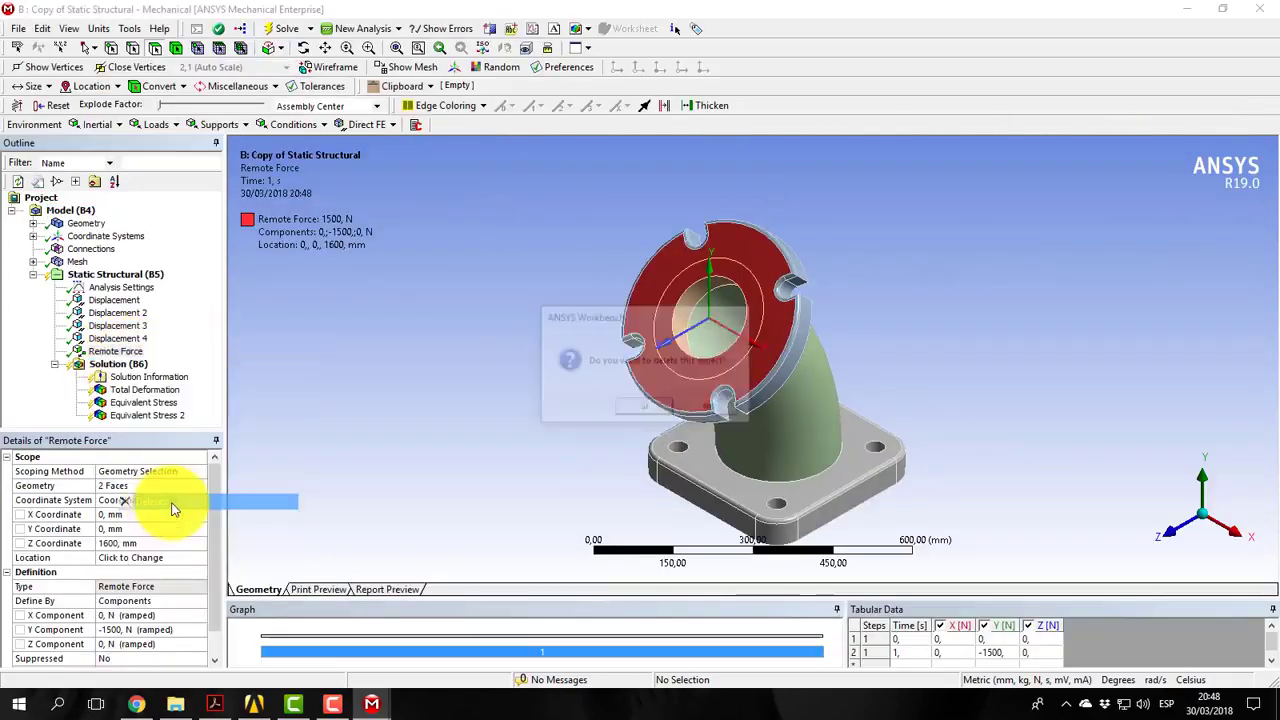
pyautogui.click(650, 402)
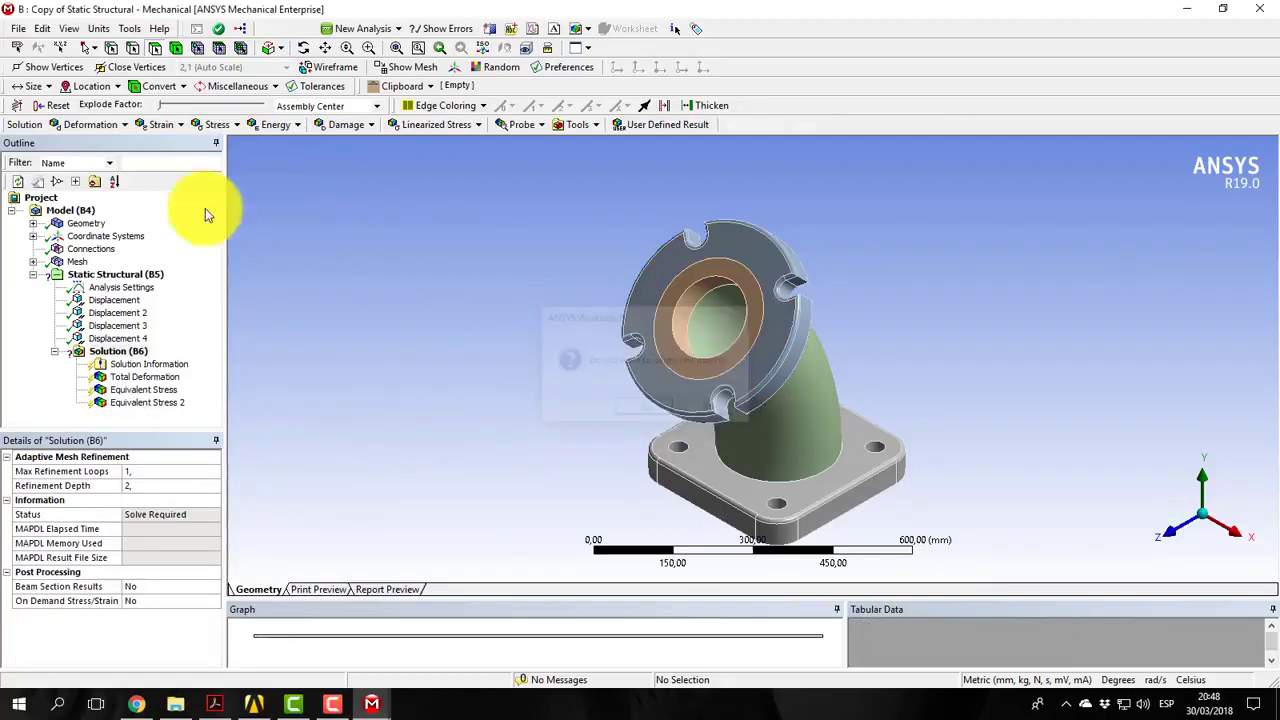
# Add a Force load to the Static Structural environment, scoped to the two front faces of the upper flange
pyautogui.click(110, 274)
pyautogui.click(170, 127)
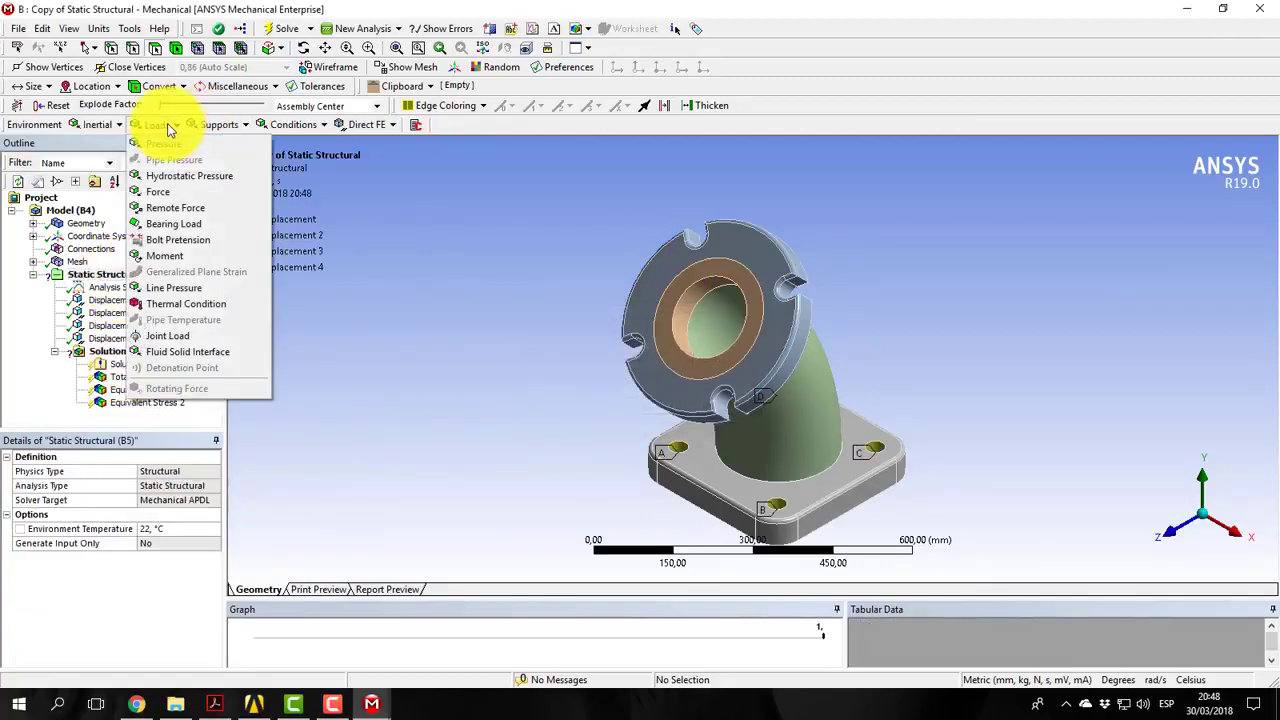
pyautogui.click(168, 192)
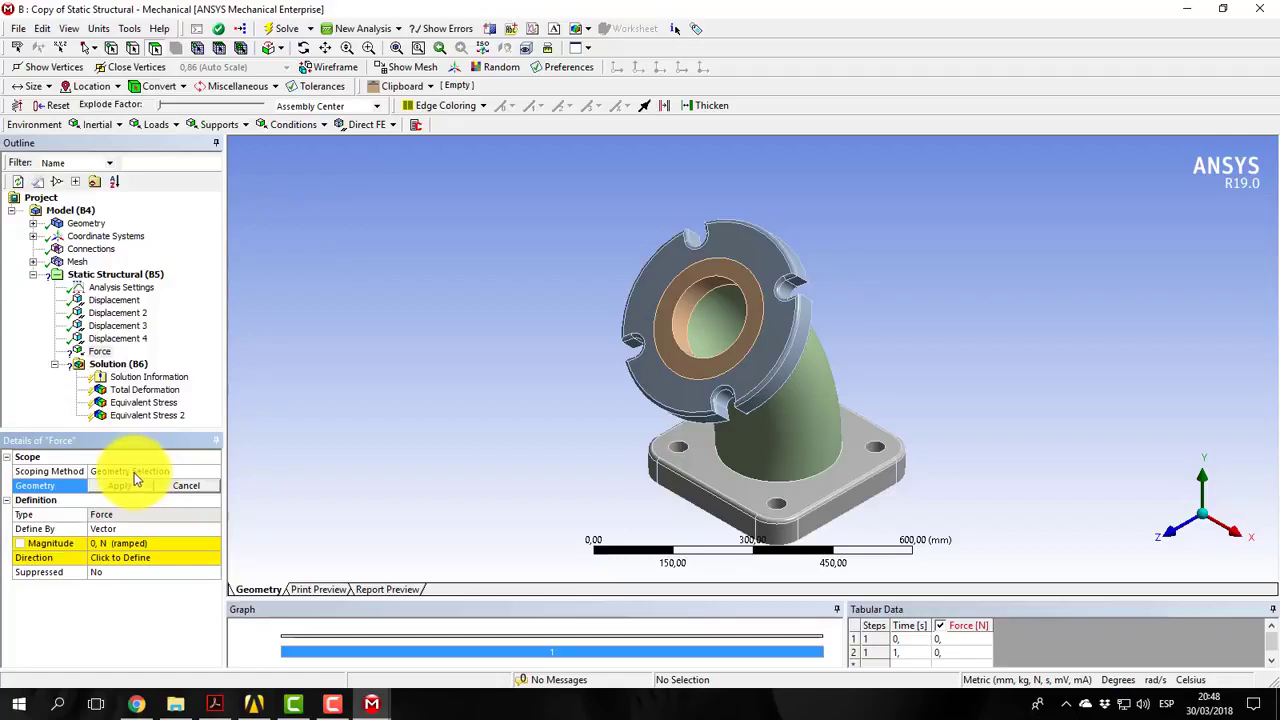
pyautogui.click(670, 345)
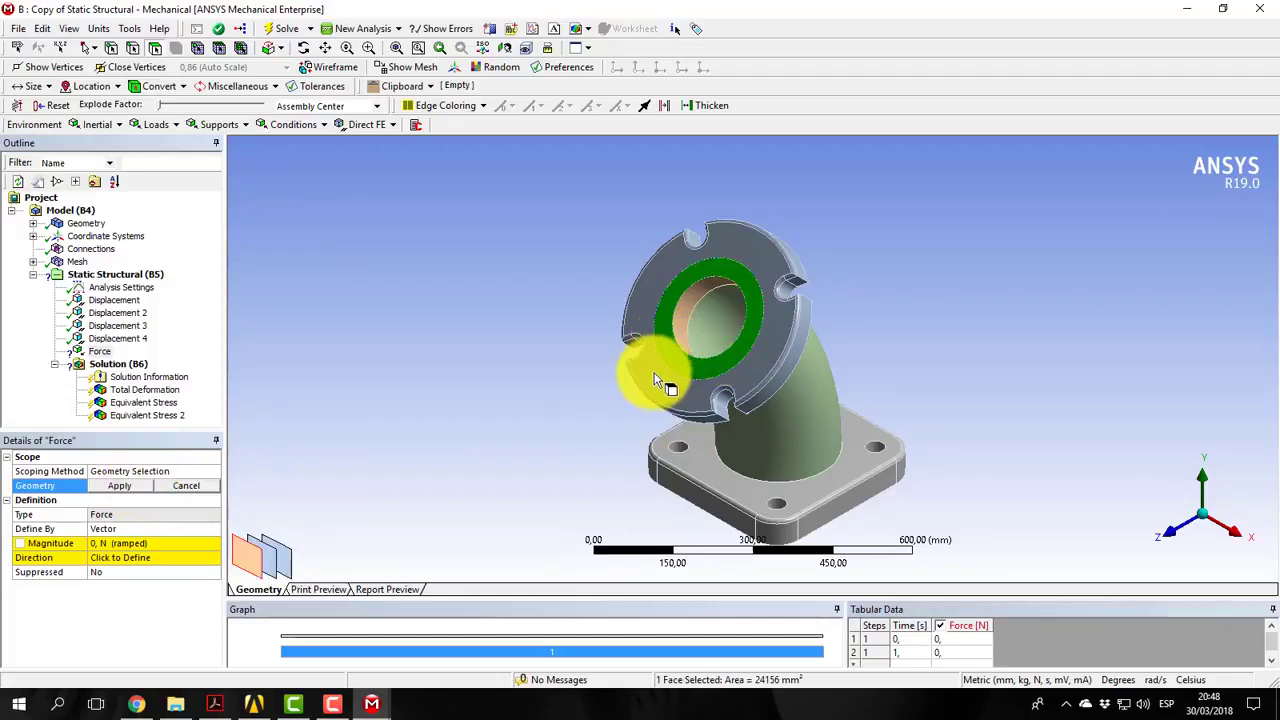
pyautogui.keyDown('ctrl'); pyautogui.click(650, 384); pyautogui.keyUp('ctrl')
pyautogui.click(115, 486)
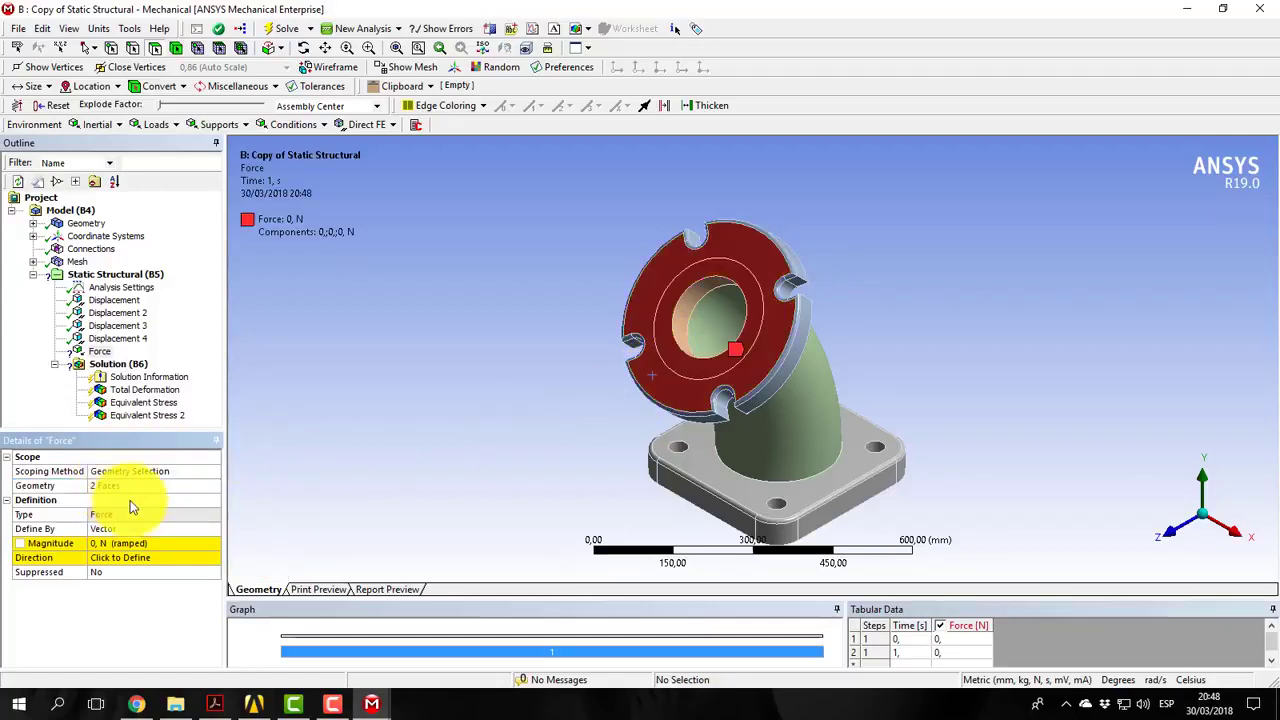
# Define the force by components in the user-defined Coordinate System, with a Y component of -1500 N
pyautogui.click(128, 530)
pyautogui.click(204, 532)
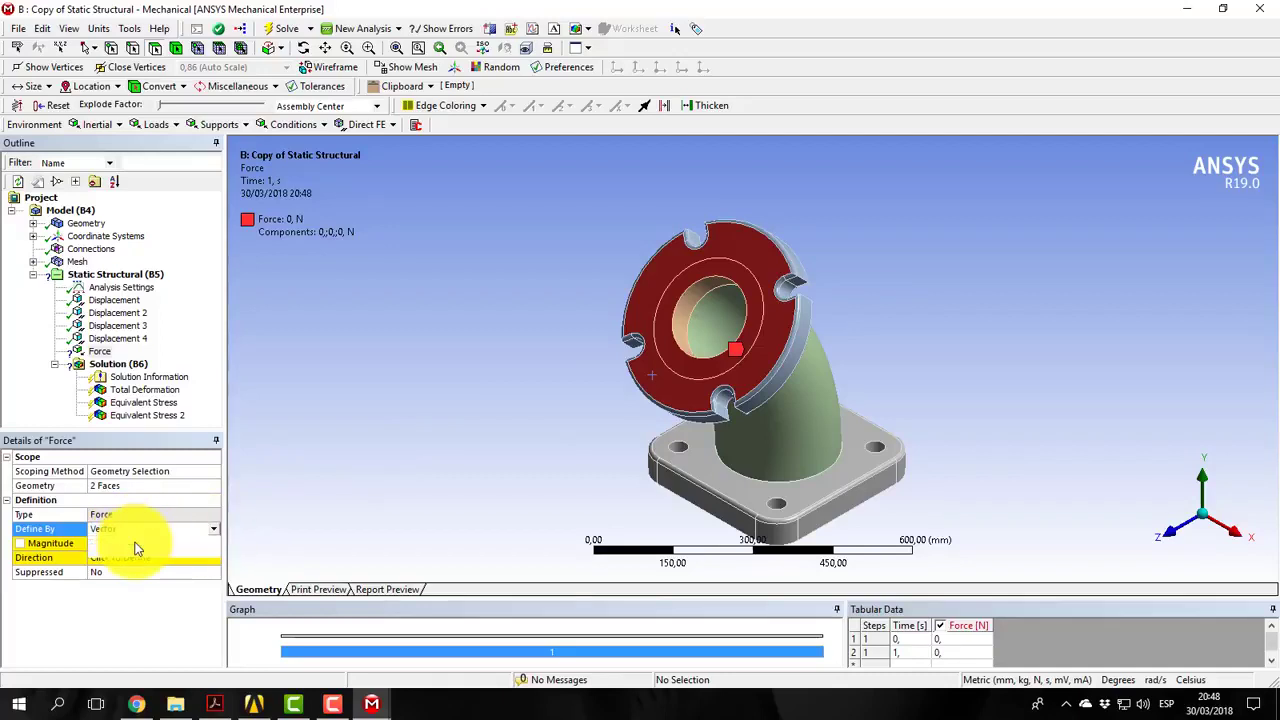
pyautogui.click(137, 546)
pyautogui.click(210, 546)
pyautogui.click(210, 546)
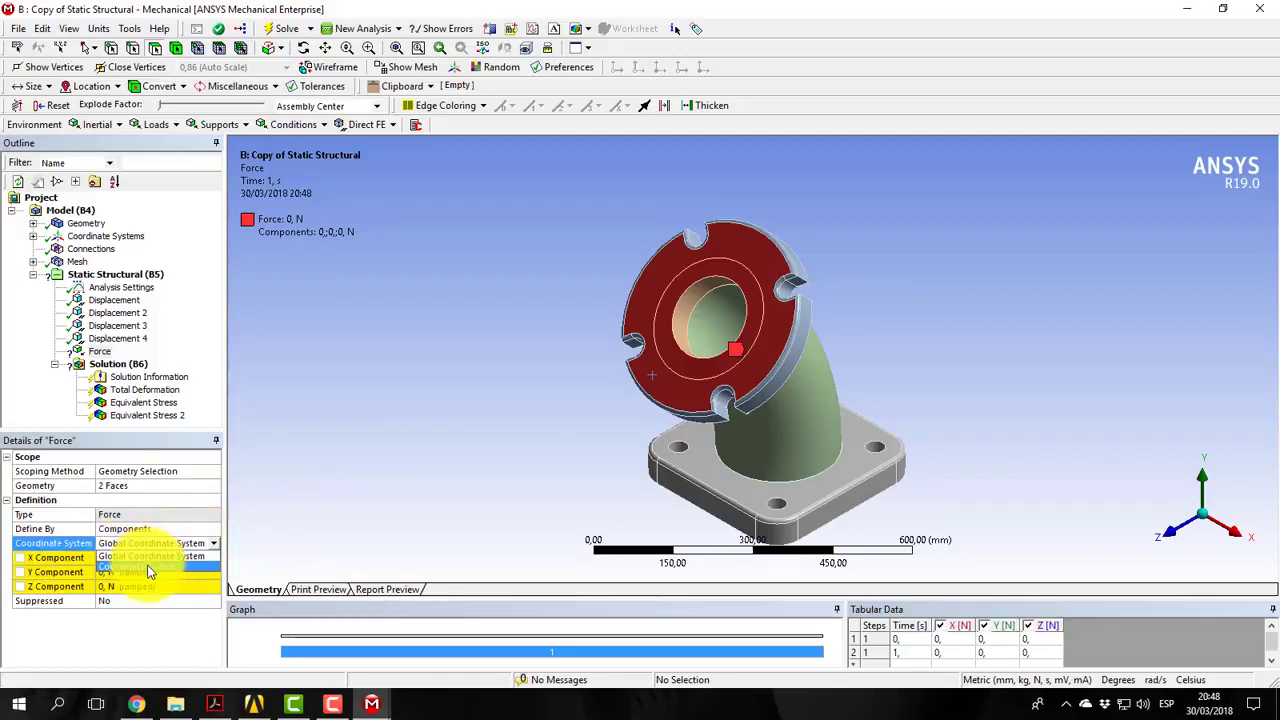
pyautogui.click(146, 568)
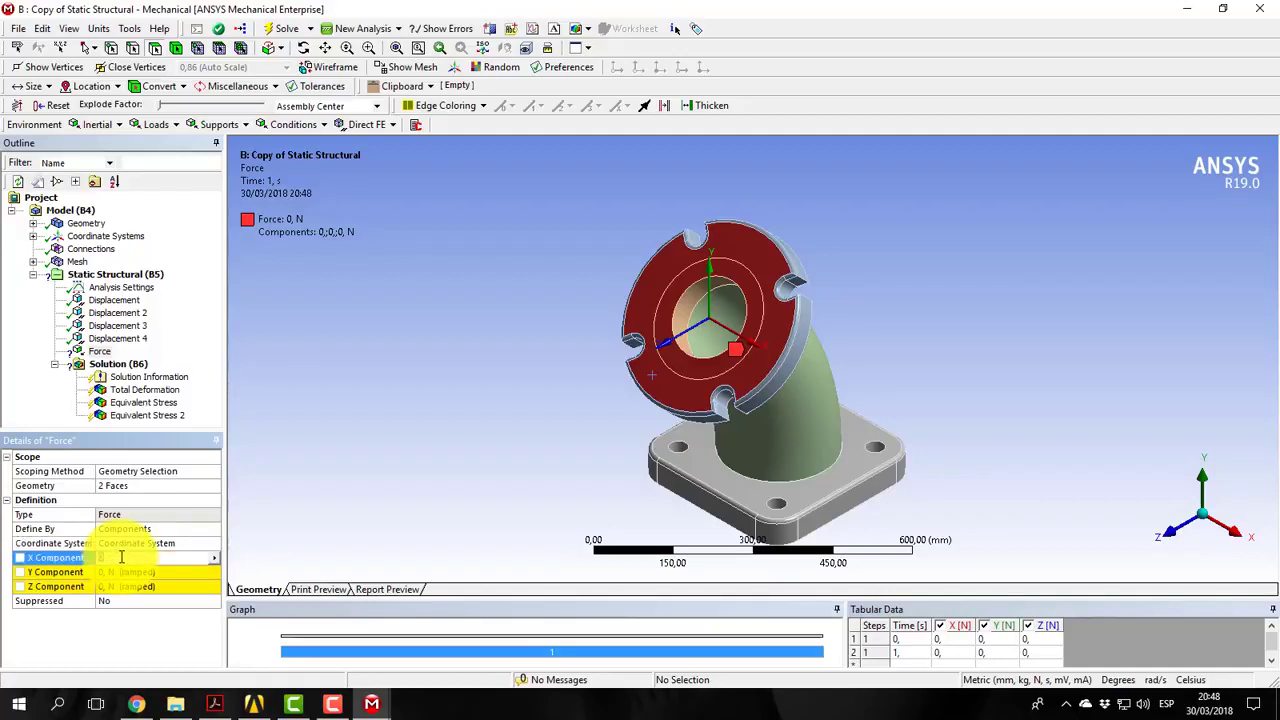
pyautogui.click(133, 572)
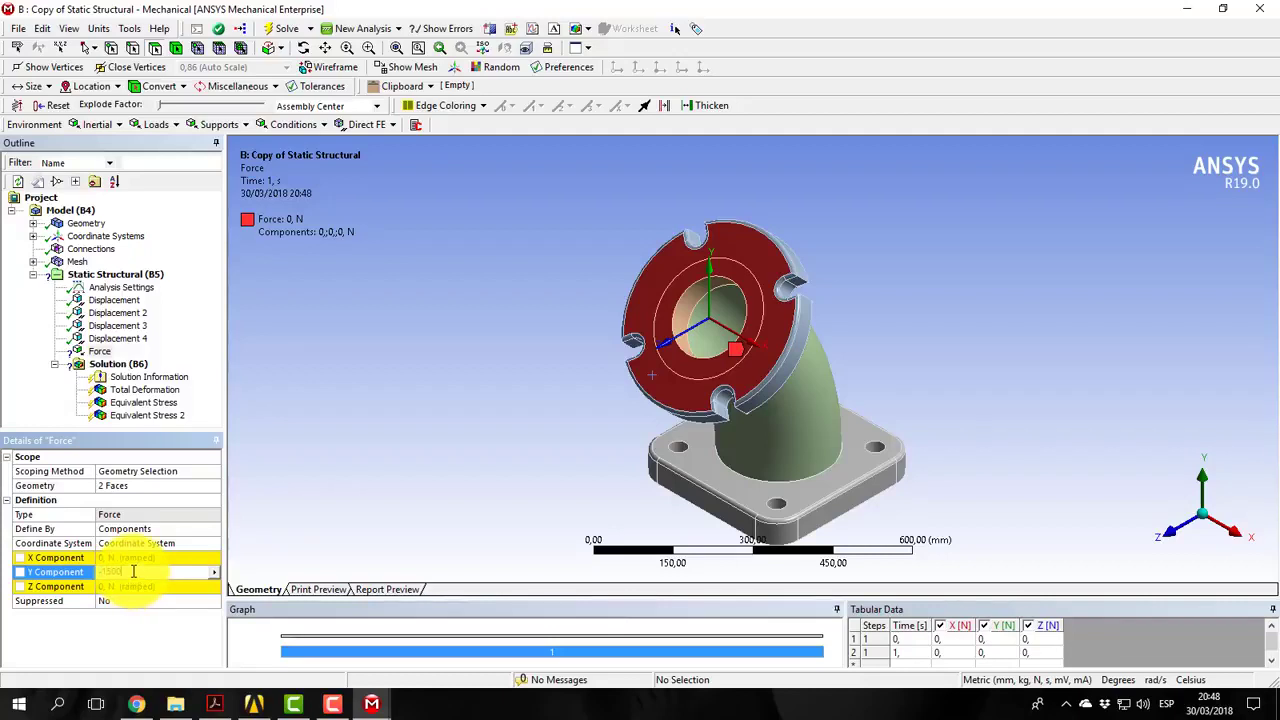
pyautogui.write('-1500')
pyautogui.press('Return')
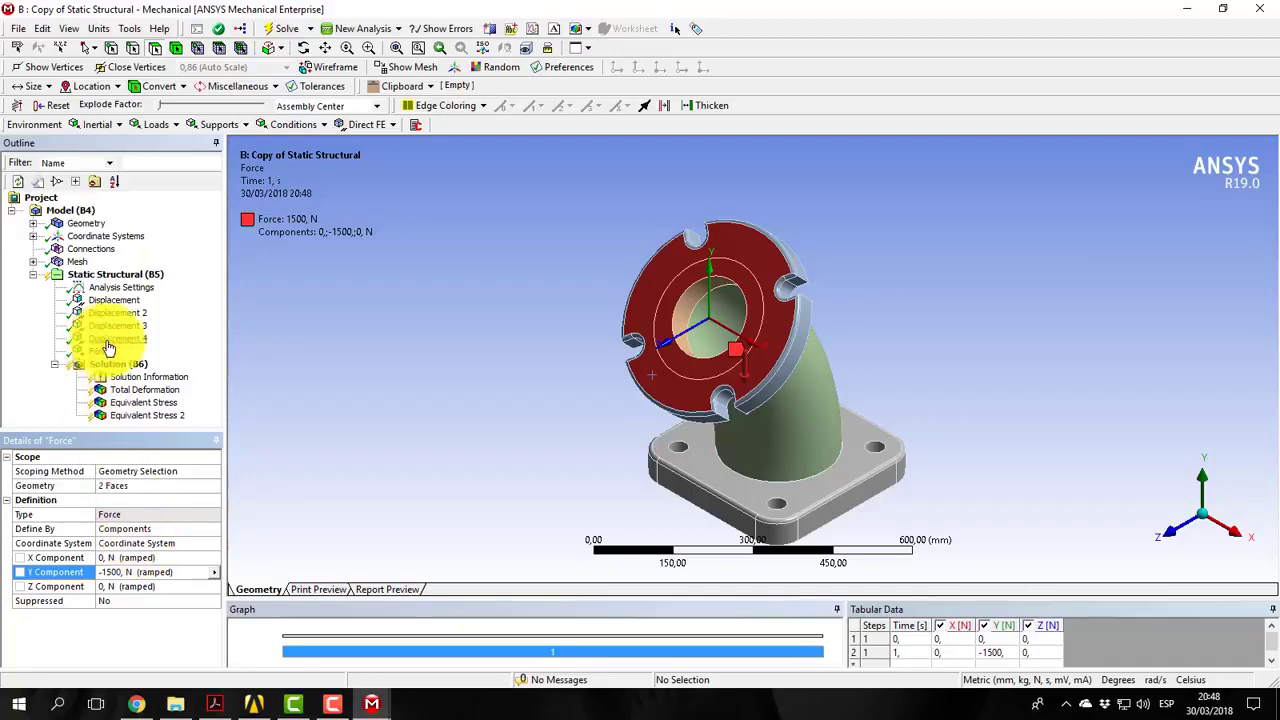
# Add a Moment load scoped to the same two front faces of the upper flange
pyautogui.click(156, 124)
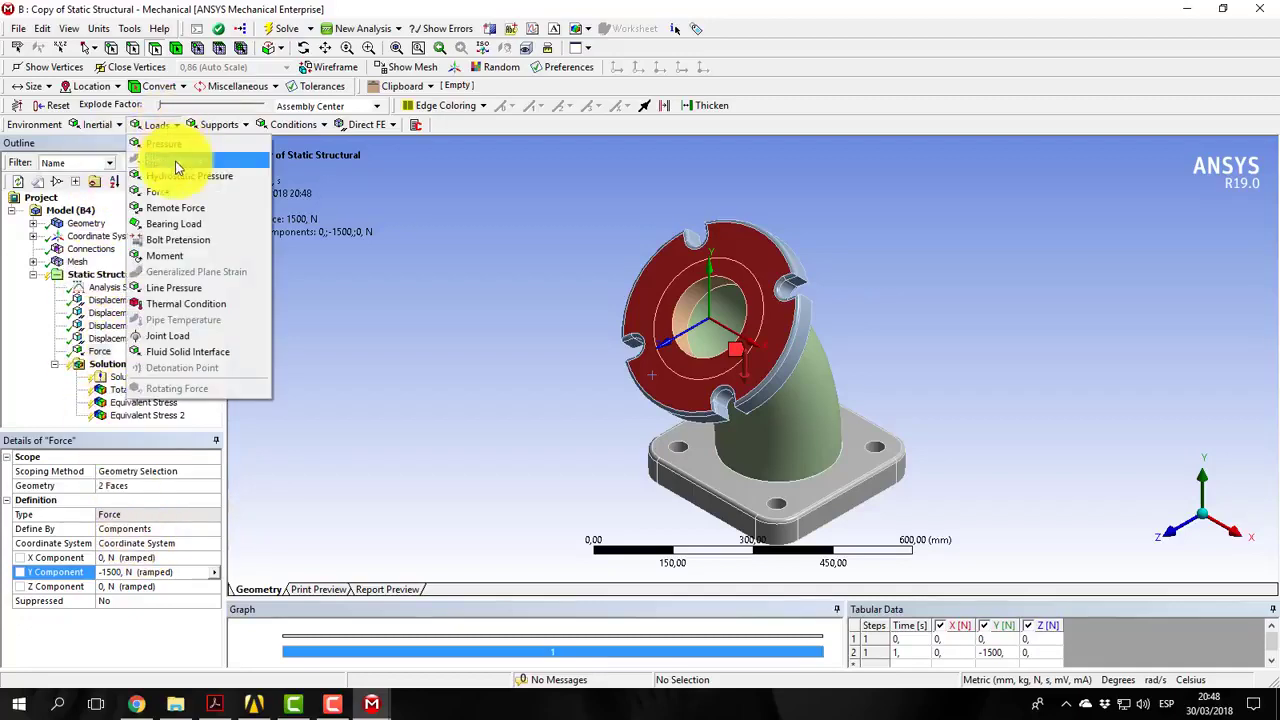
pyautogui.click(175, 256)
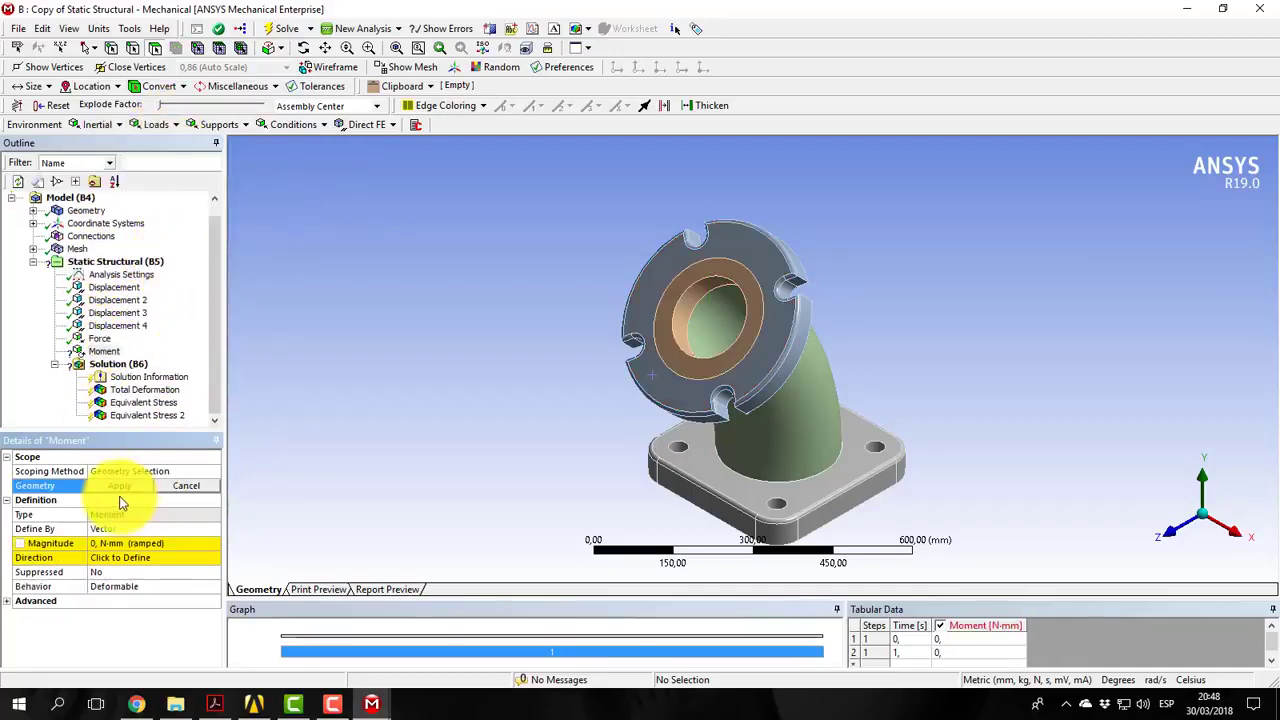
pyautogui.click(666, 352)
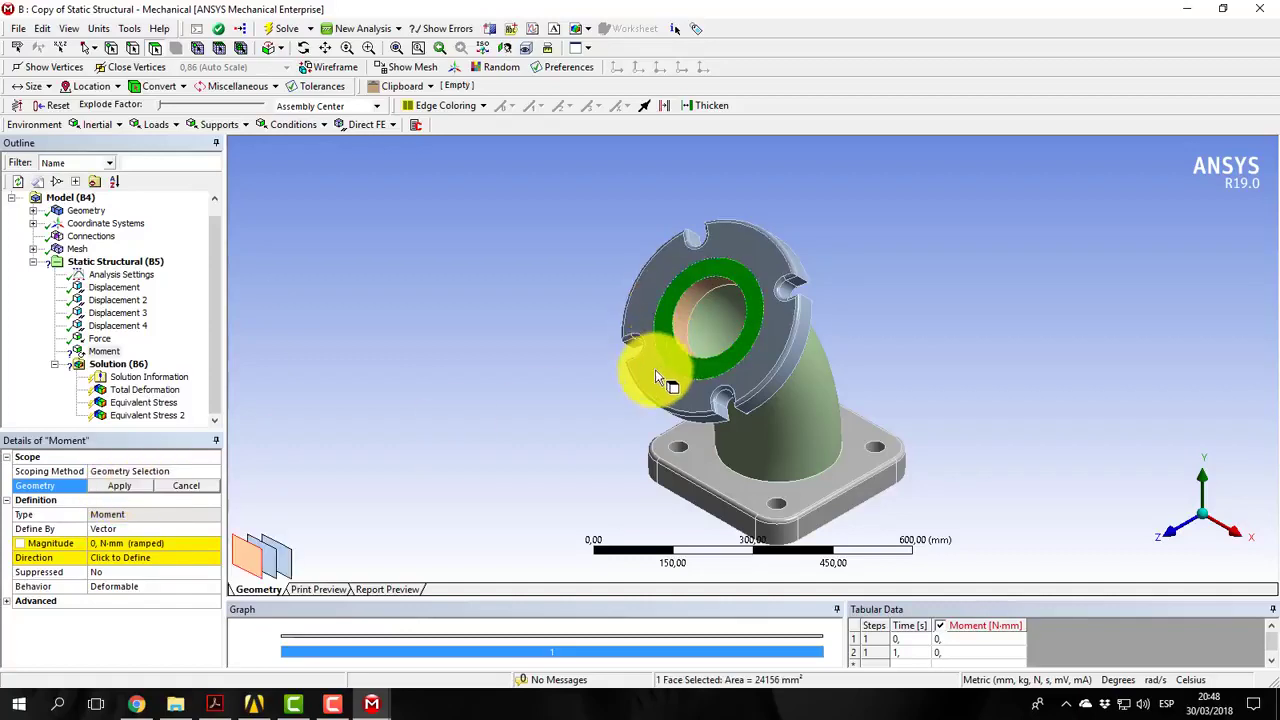
pyautogui.keyDown('ctrl'); pyautogui.click(648, 380); pyautogui.keyUp('ctrl')
pyautogui.click(153, 485)
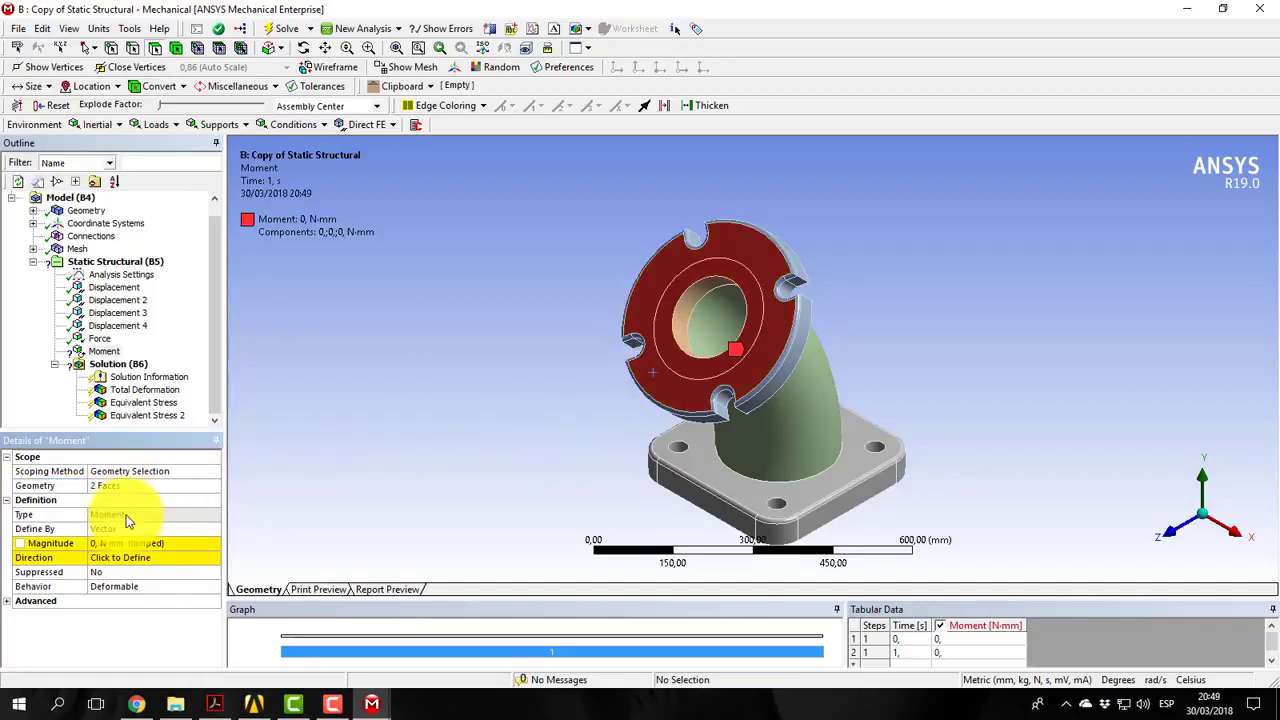
# Define the moment by components in the user-defined Coordinate System
pyautogui.click(200, 529)
pyautogui.click(213, 529)
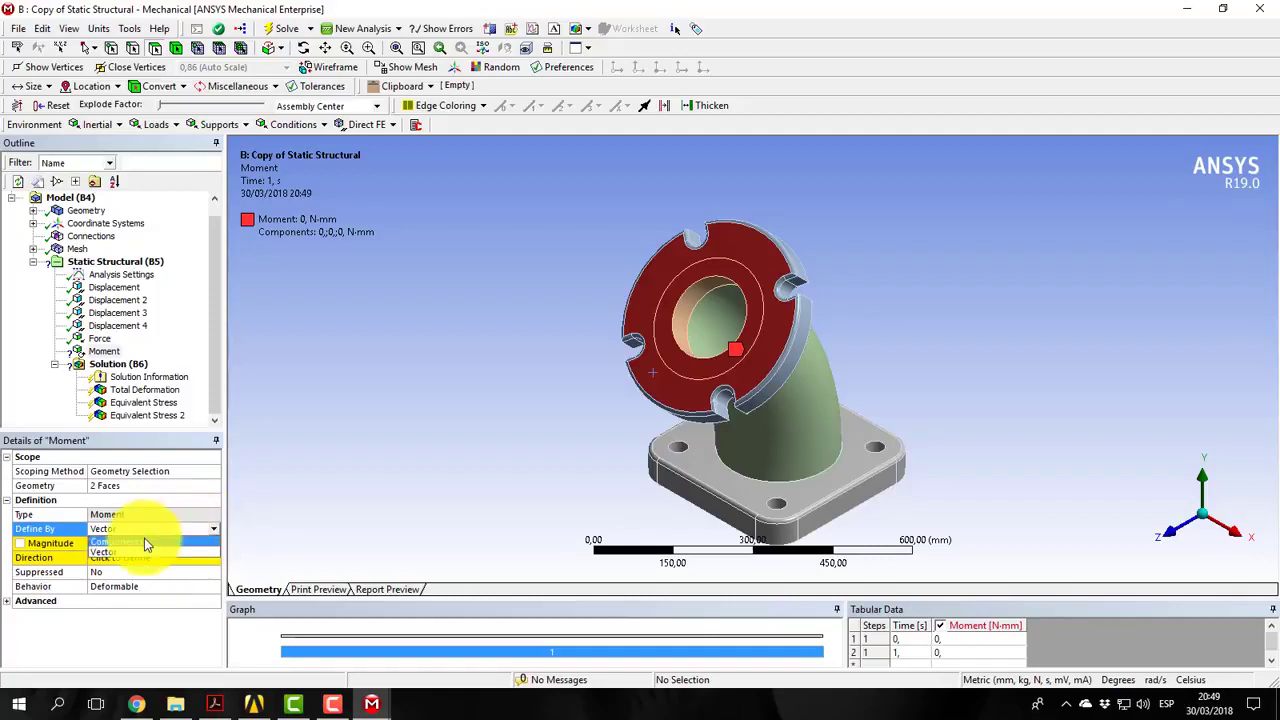
pyautogui.click(140, 557)
pyautogui.click(141, 543)
pyautogui.click(213, 543)
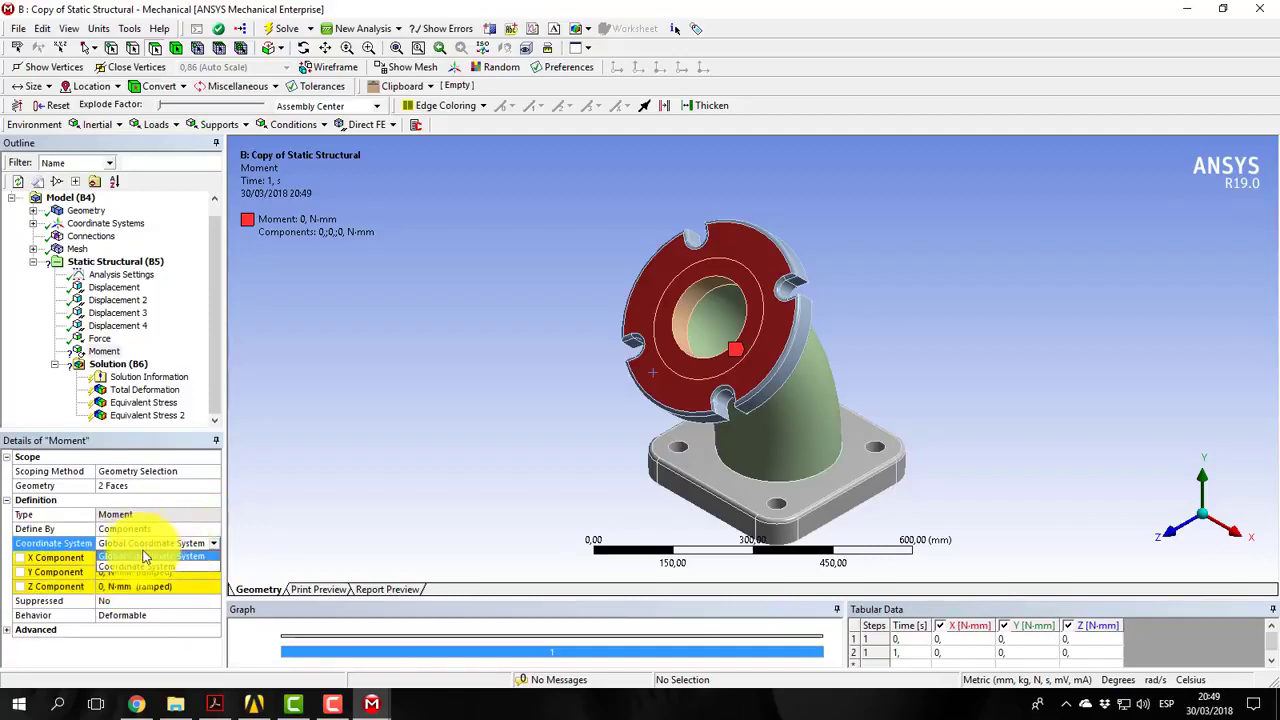
pyautogui.click(144, 565)
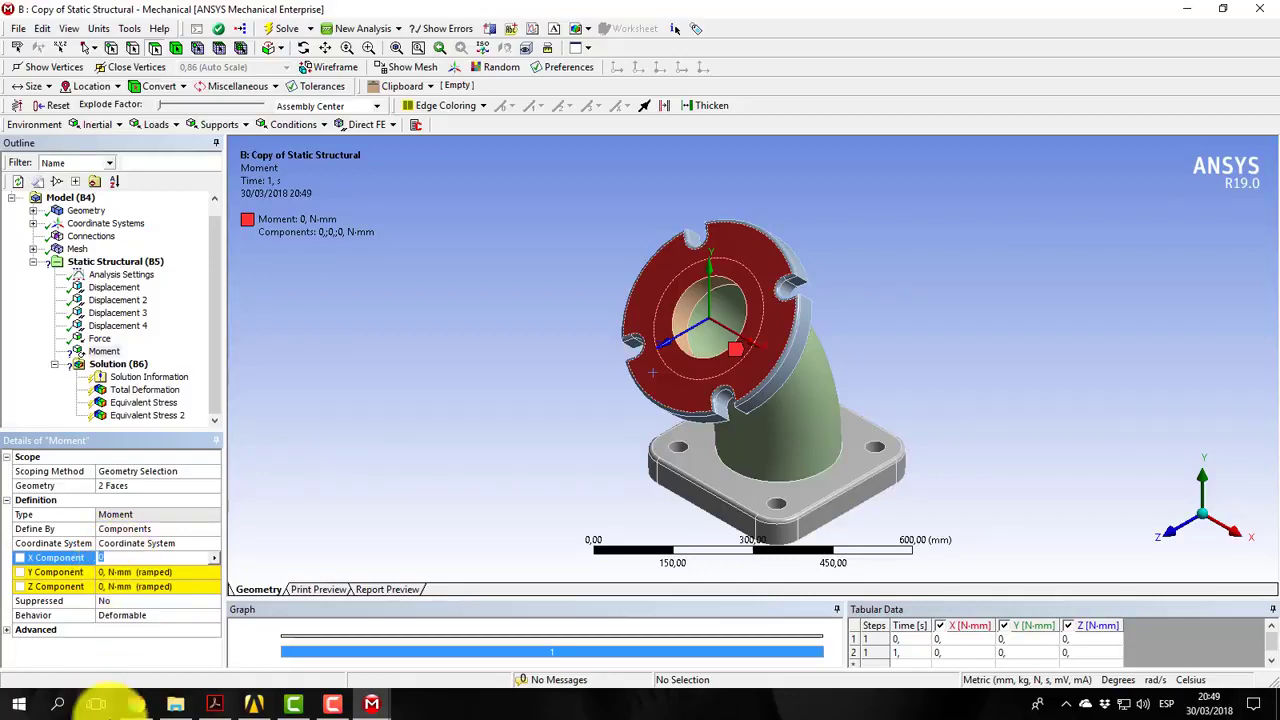
# Look up the moment value in Practica #3.pdf and set the moment's X component to 2,4e6 N·mm
pyautogui.click(214, 704)
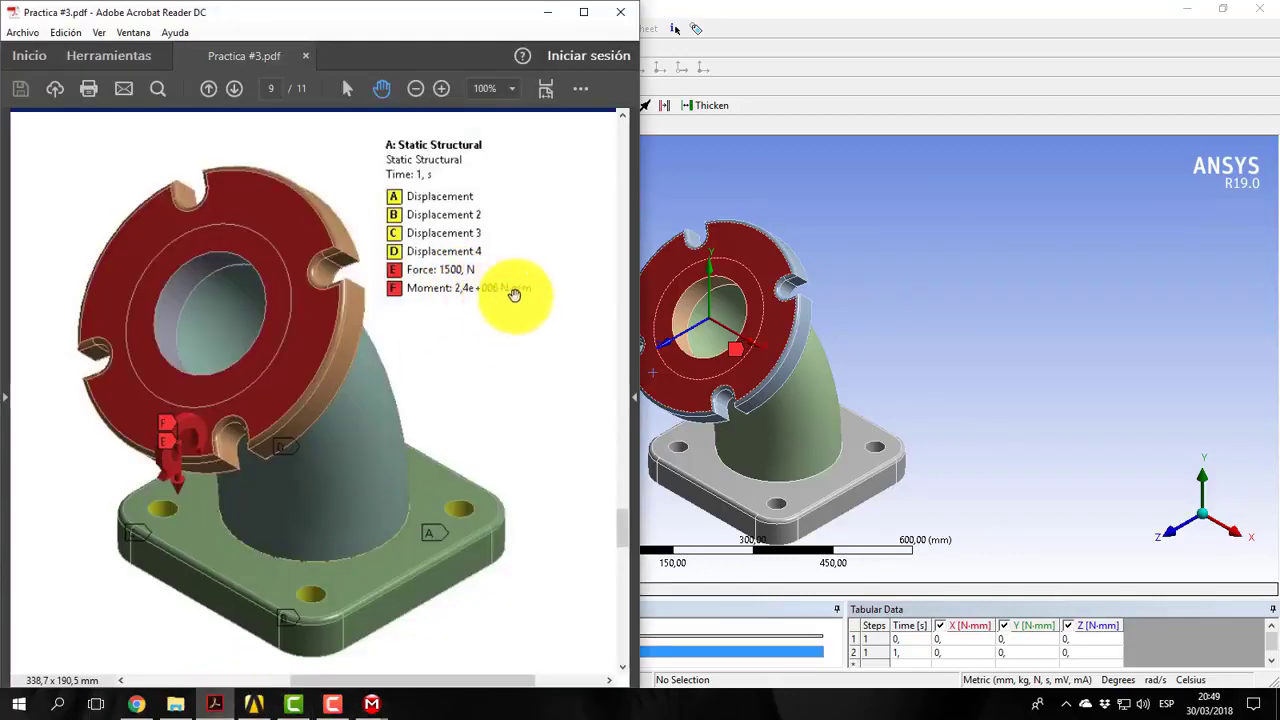
pyautogui.click(553, 14)
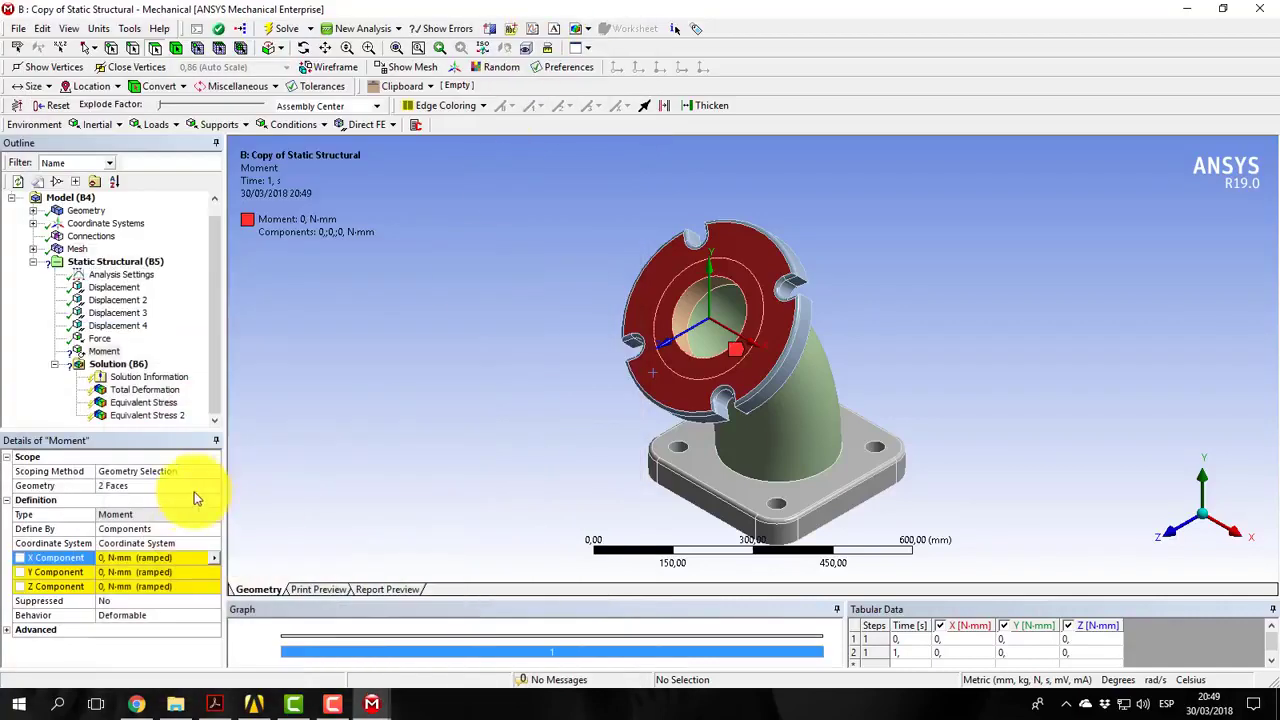
pyautogui.click(131, 558)
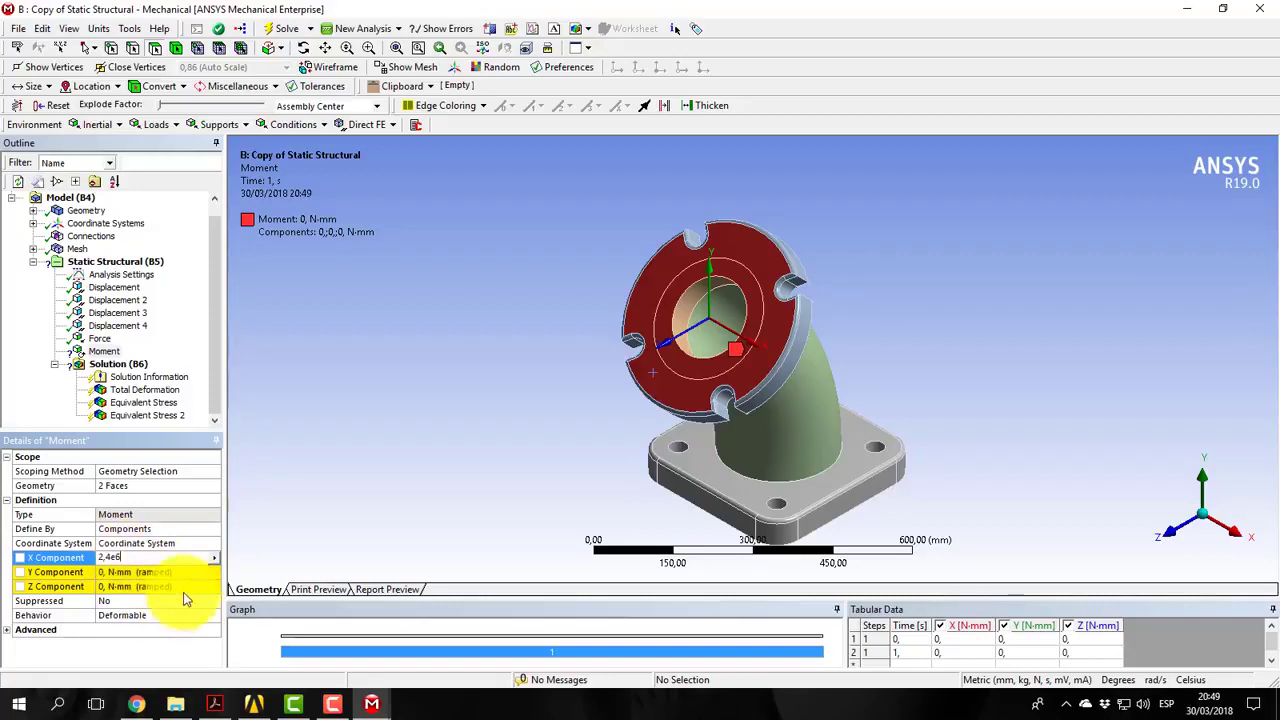
pyautogui.press('Return')
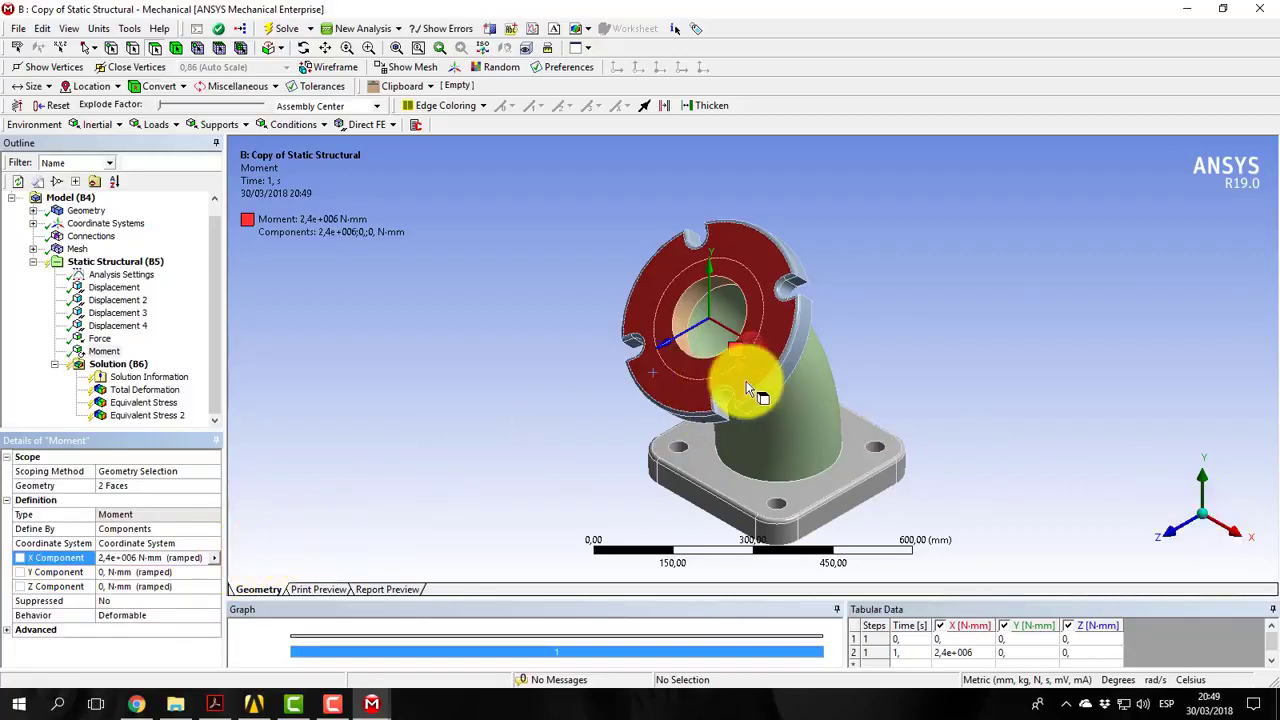
# Solve the duplicated static structural analysis with the force and moment loads and display its Total Deformation result
pyautogui.click(115, 262)
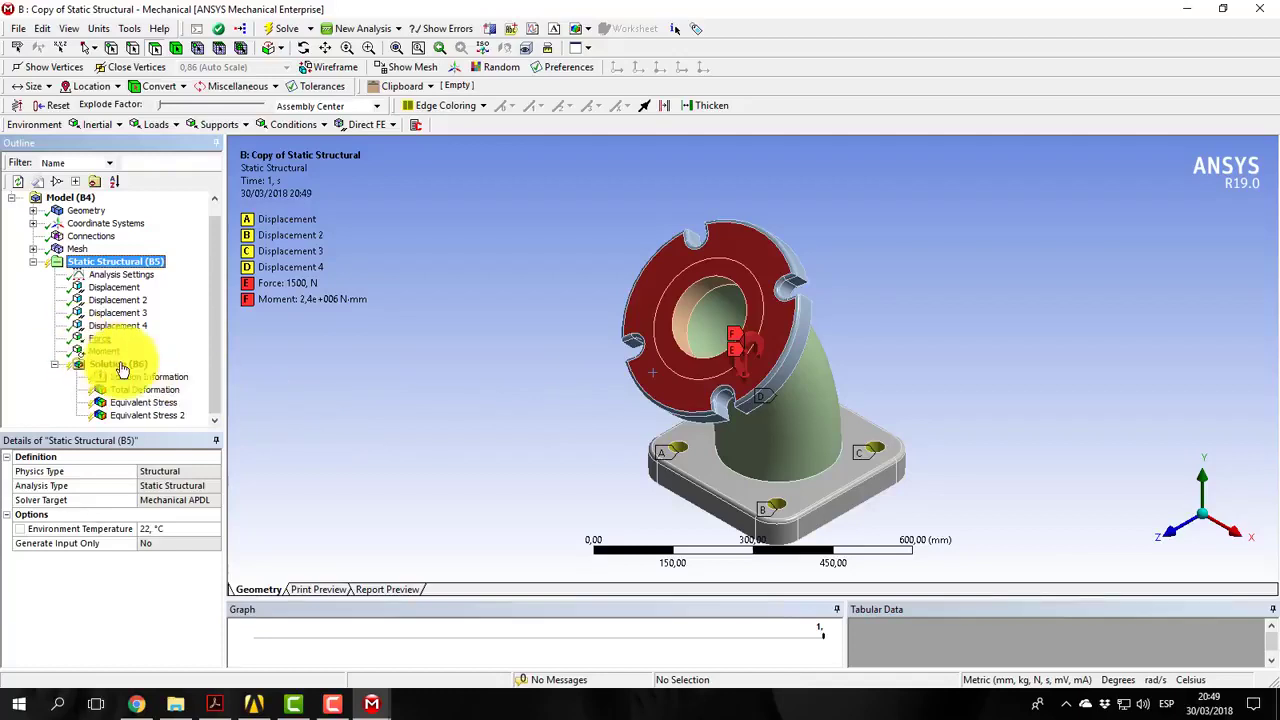
pyautogui.click(283, 31)
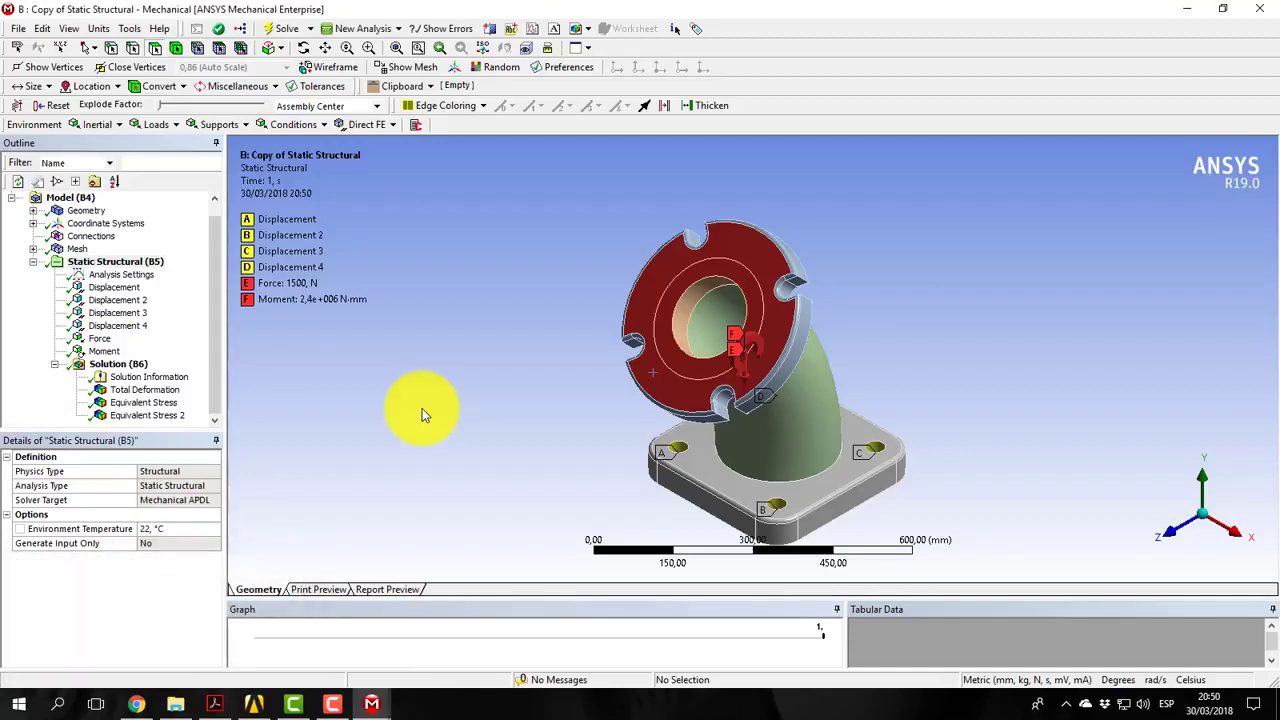
pyautogui.click(145, 390)
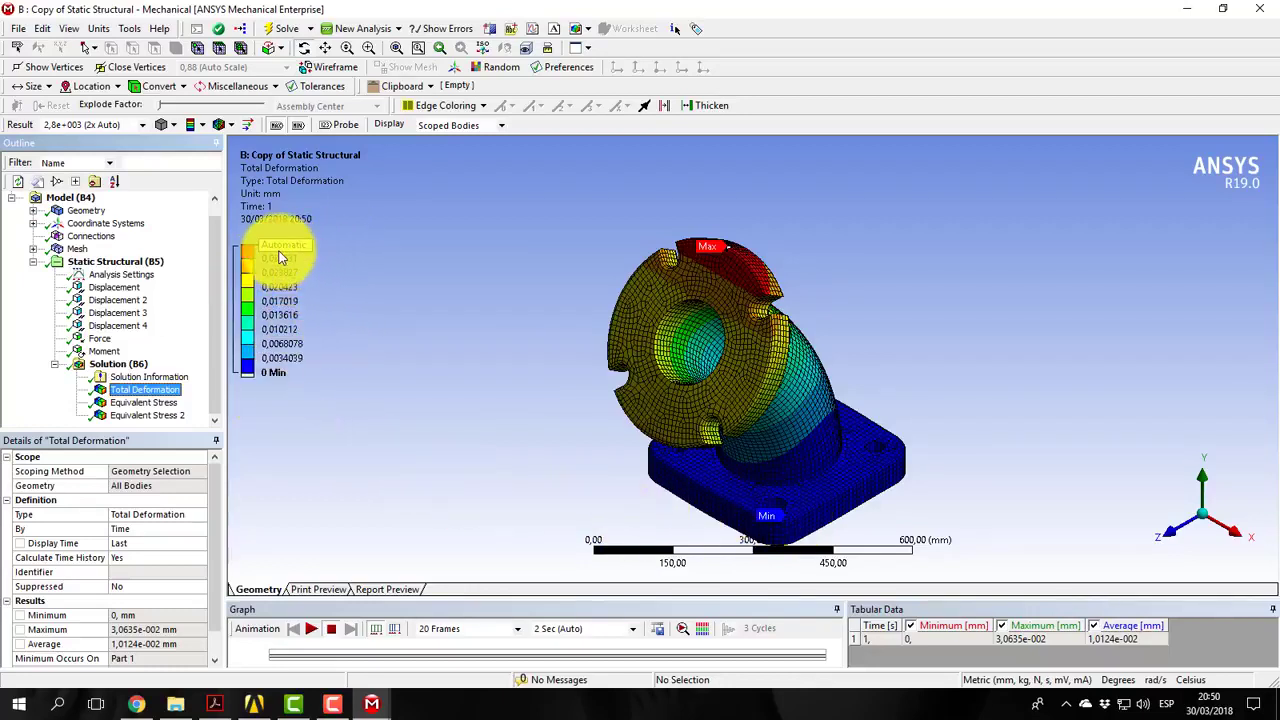
# Compare the Total Deformation with the original Static Structural analysis, returning to the copied analysis
pyautogui.click(362, 698)
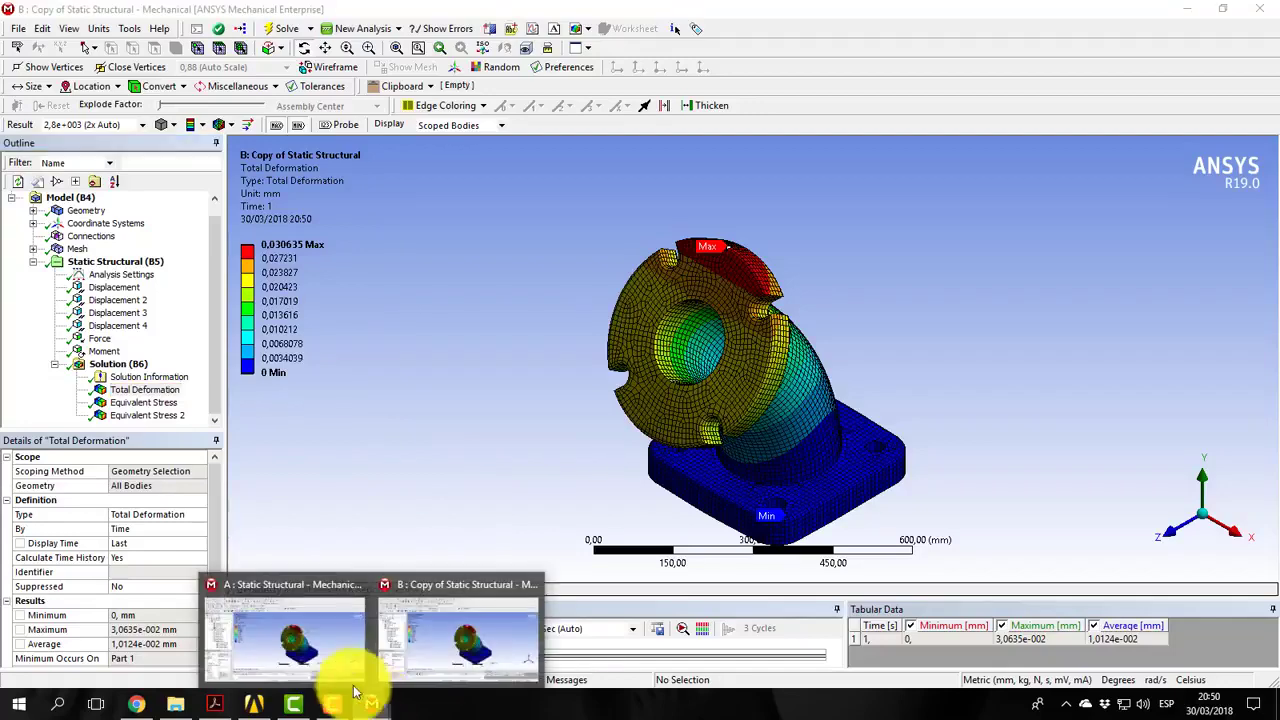
pyautogui.click(328, 661)
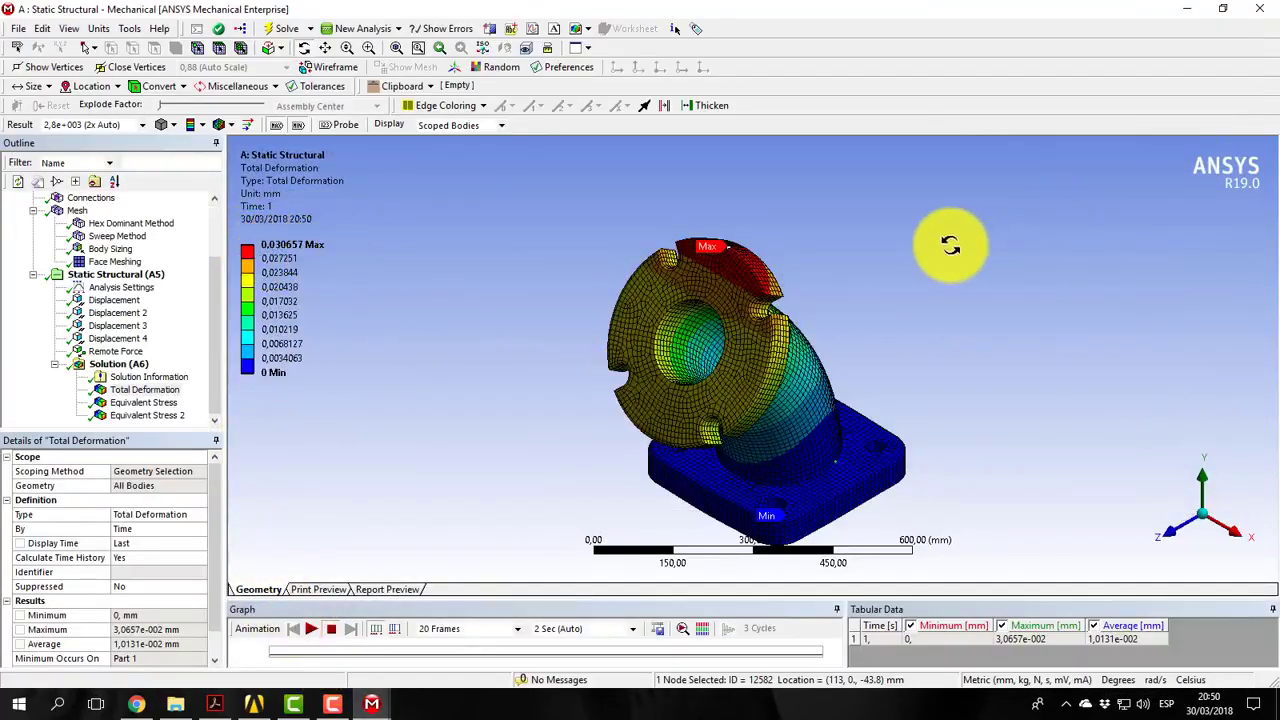
pyautogui.click(1187, 10)
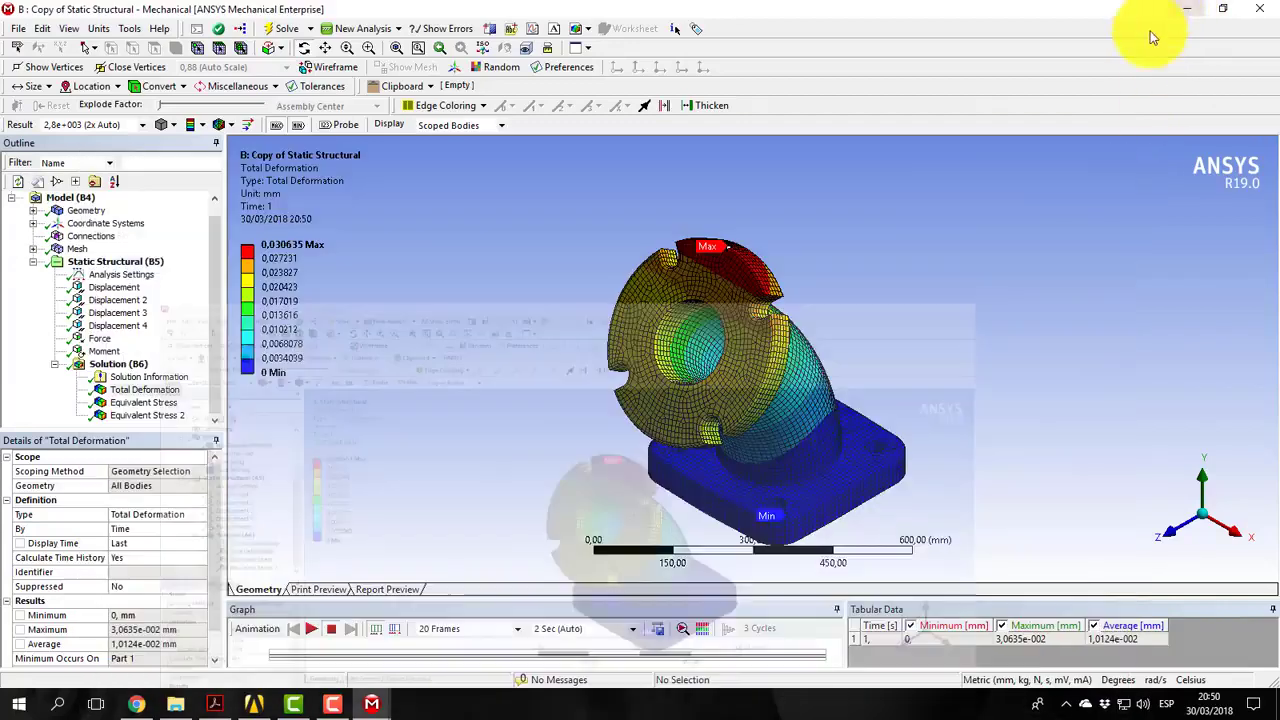
# Examine the whole elbow's Equivalent Stress in the copied analysis from several angles and compare it with the original analysis
pyautogui.click(146, 403)
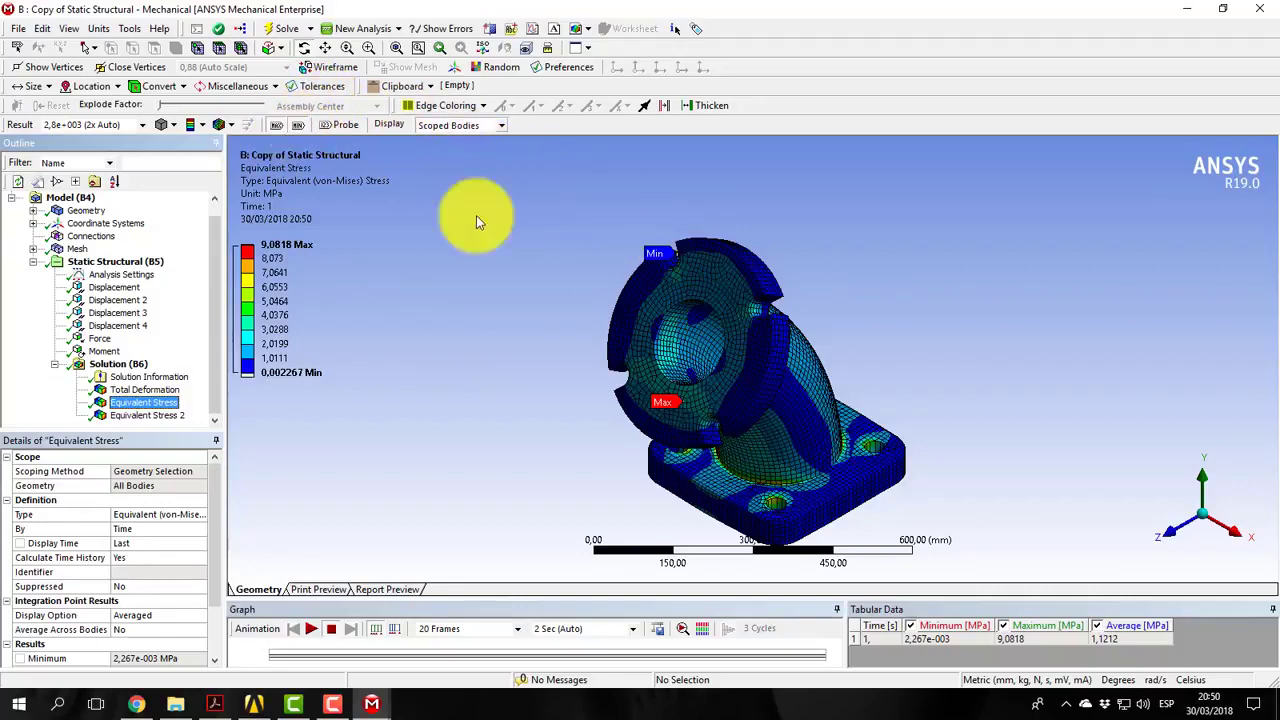
pyautogui.moveTo(757, 463); pyautogui.dragTo(754, 343)
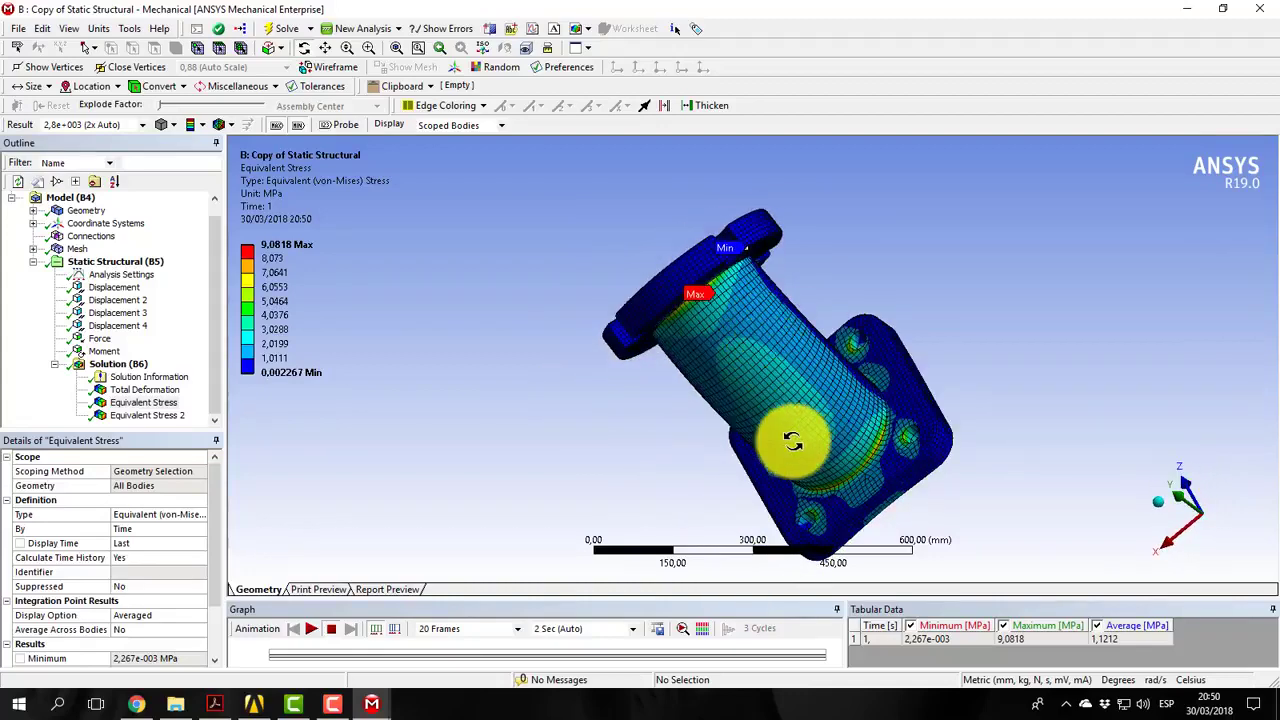
pyautogui.moveTo(791, 434); pyautogui.dragTo(877, 400)
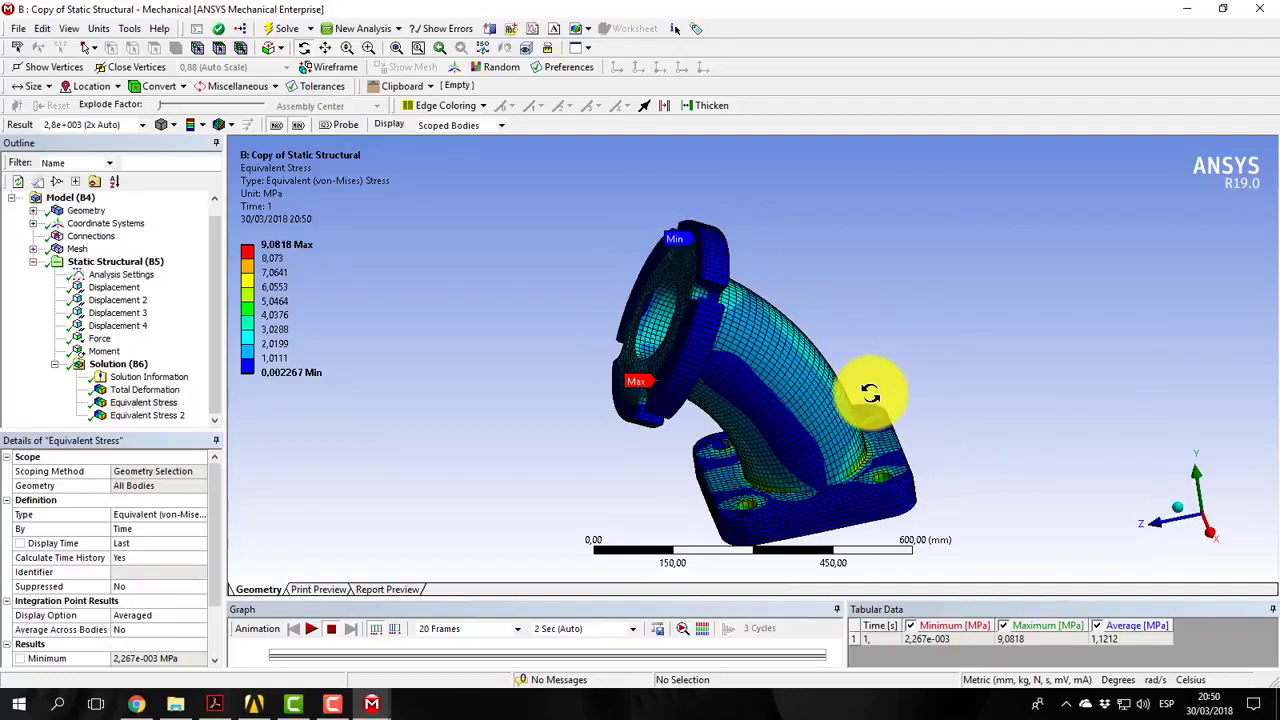
pyautogui.moveTo(749, 391); pyautogui.dragTo(808, 397)
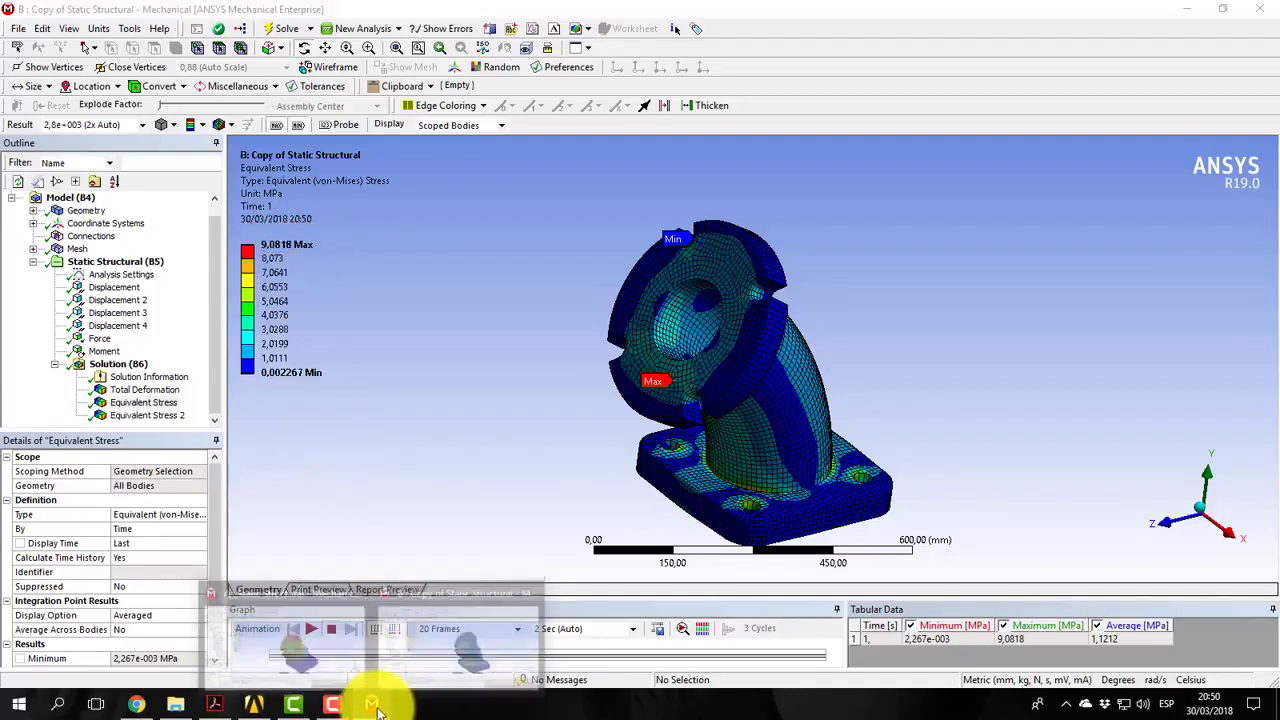
pyautogui.click(309, 641)
pyautogui.click(143, 403)
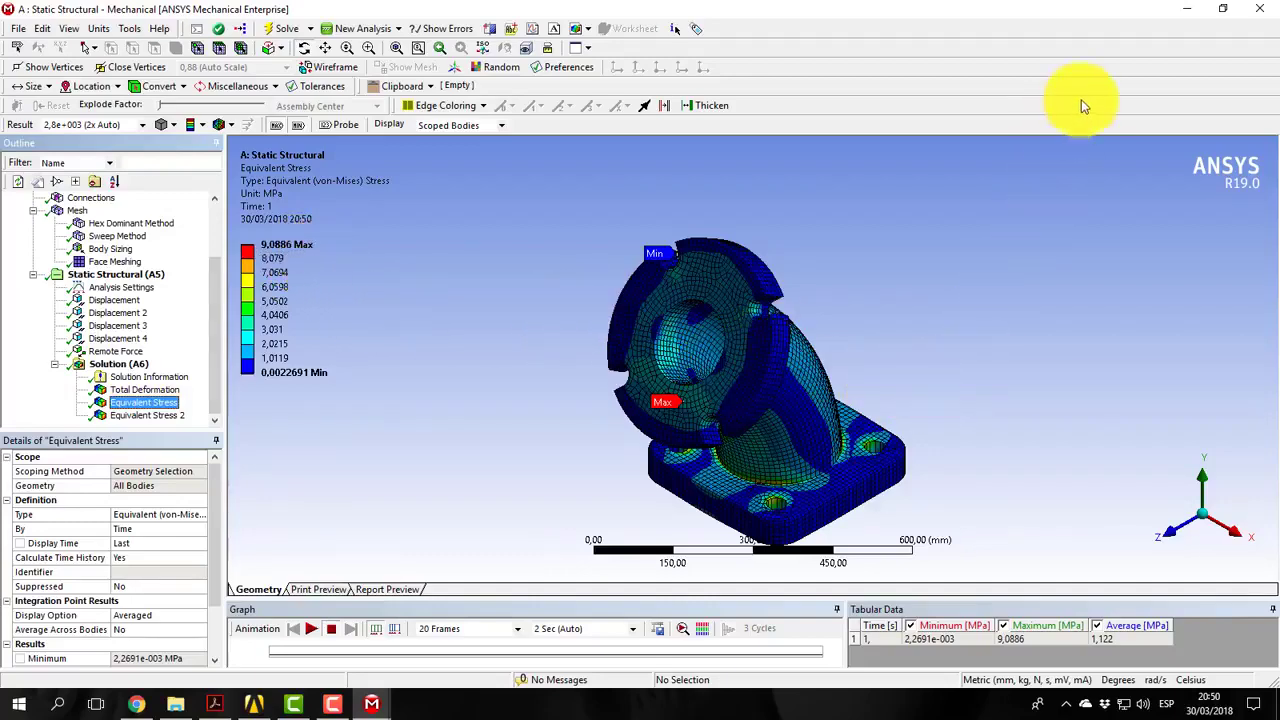
pyautogui.click(1190, 10)
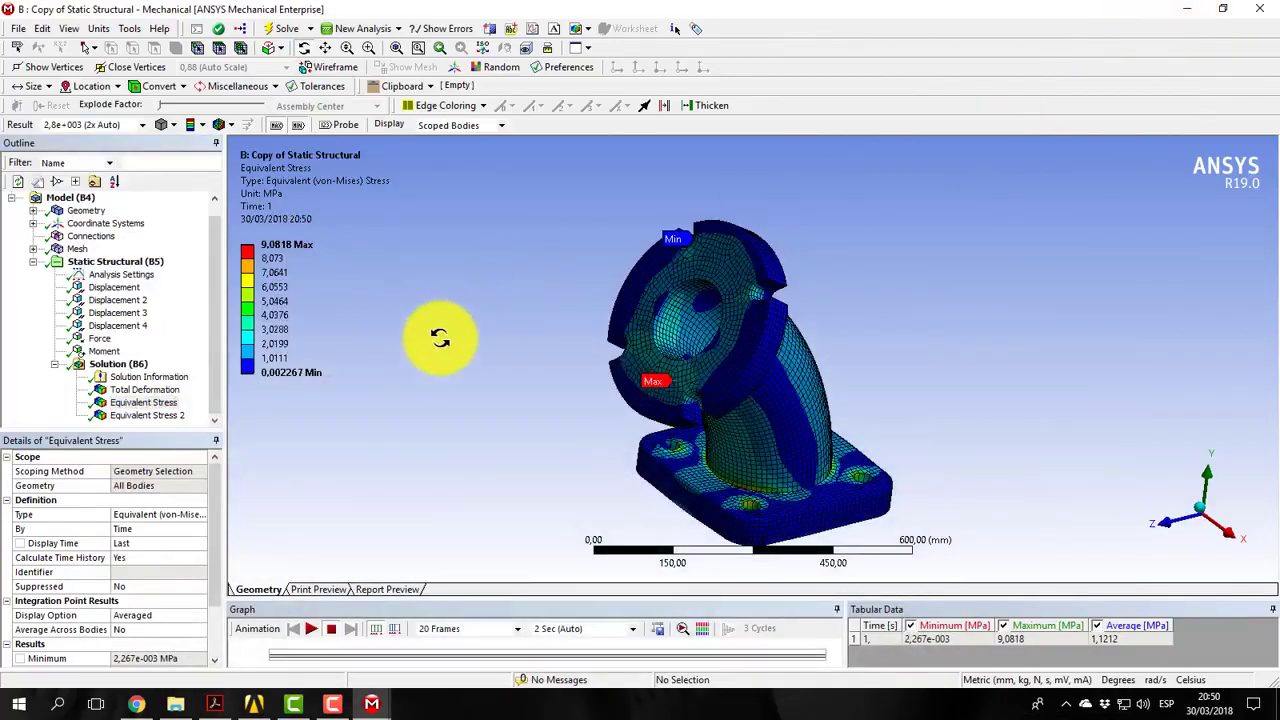
# Examine the base flange's Equivalent Stress 2 result in the copied analysis in isometric and side views
pyautogui.click(158, 418)
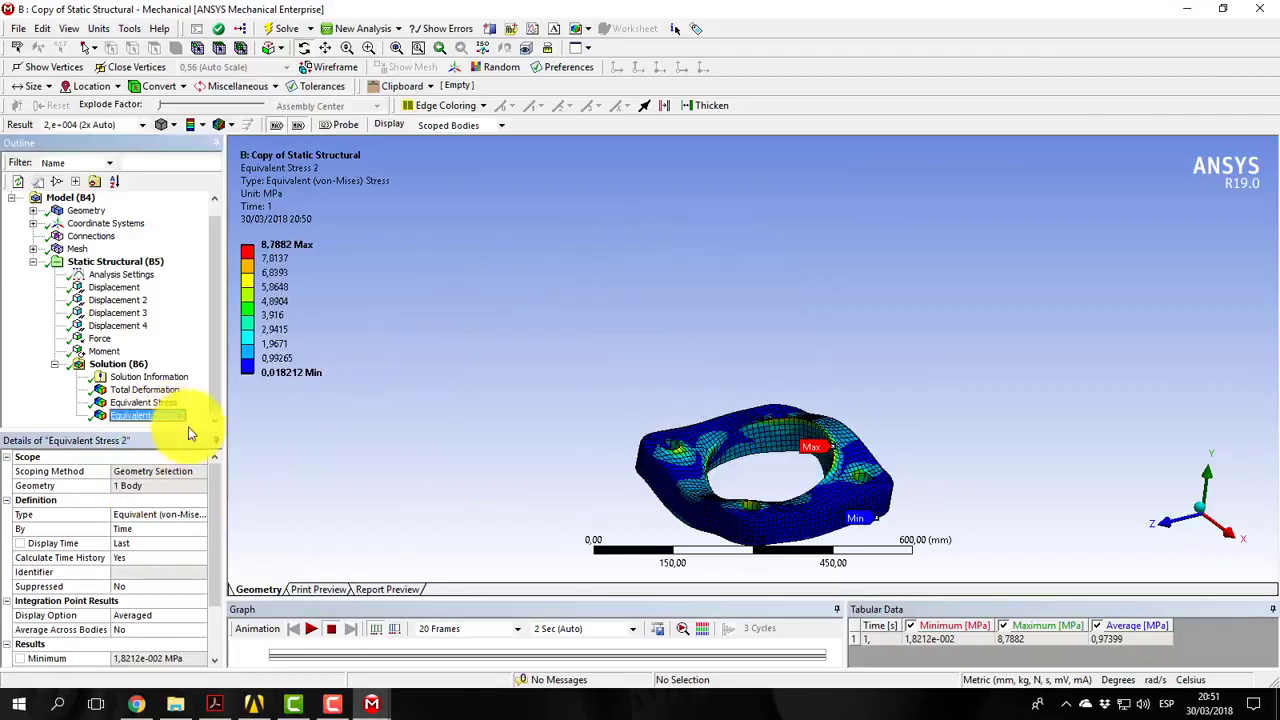
pyautogui.click(1203, 518)
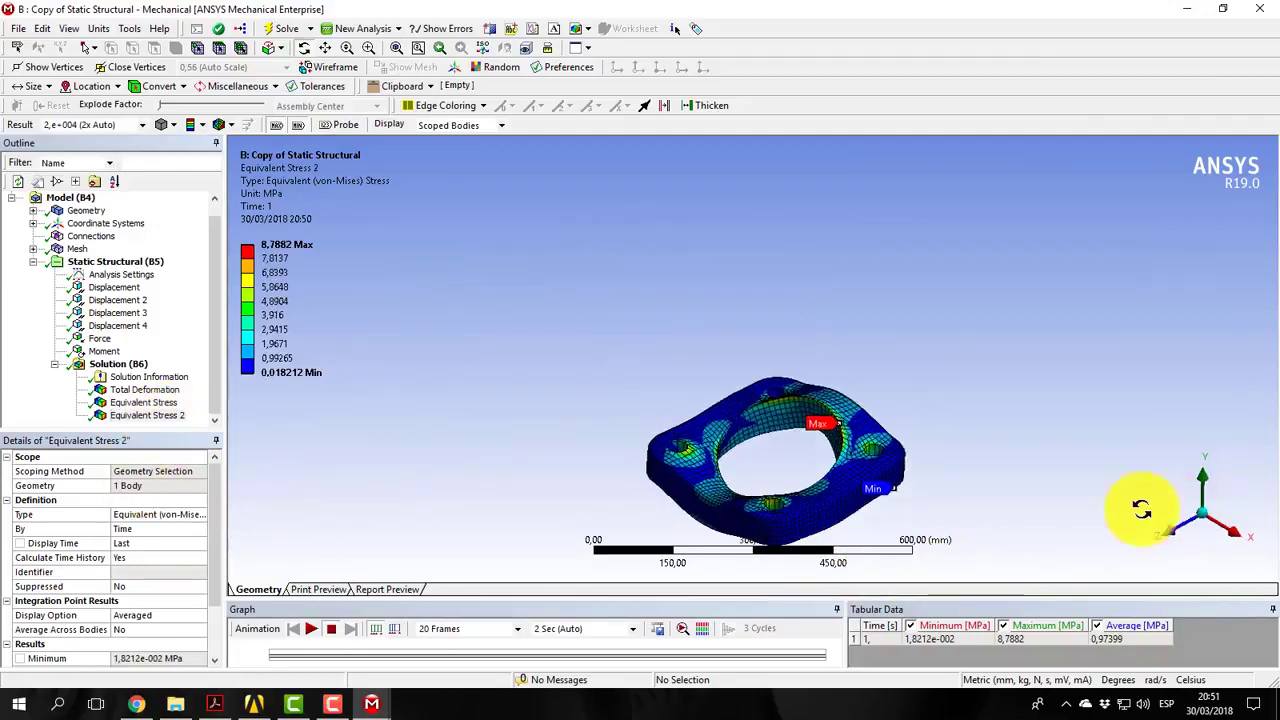
pyautogui.moveTo(866, 497); pyautogui.dragTo(769, 429)
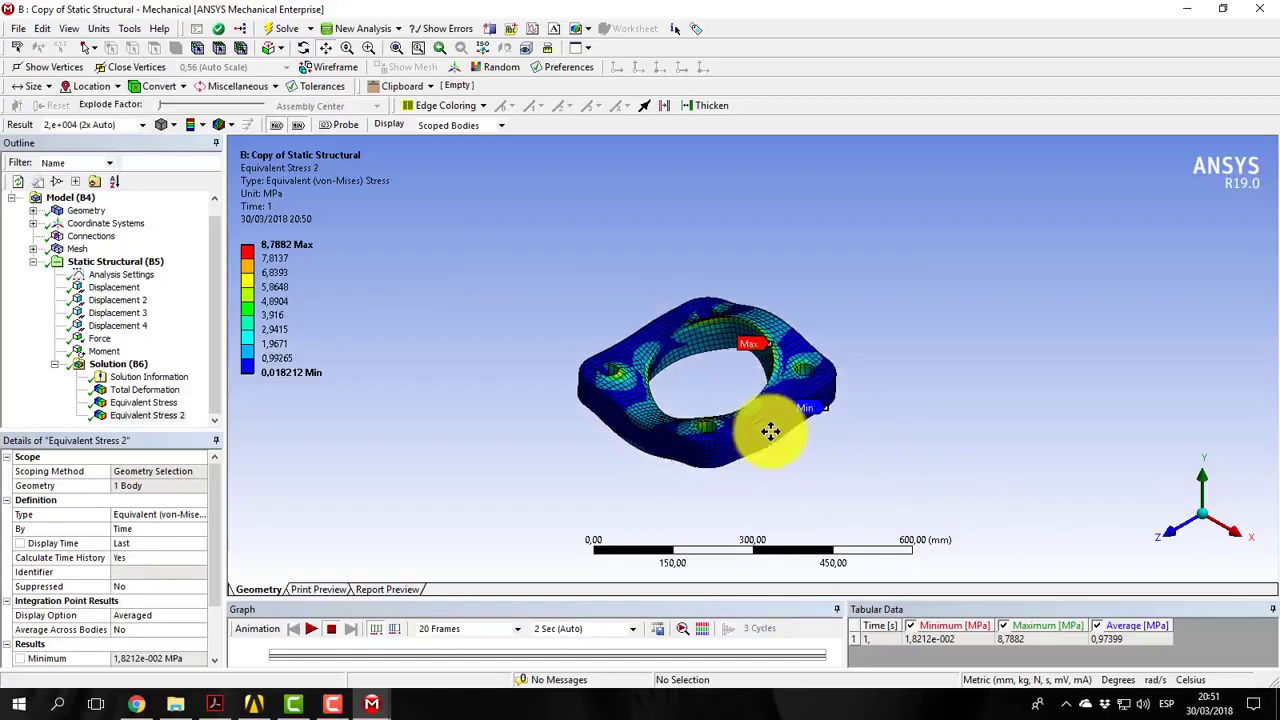
pyautogui.click(1237, 543)
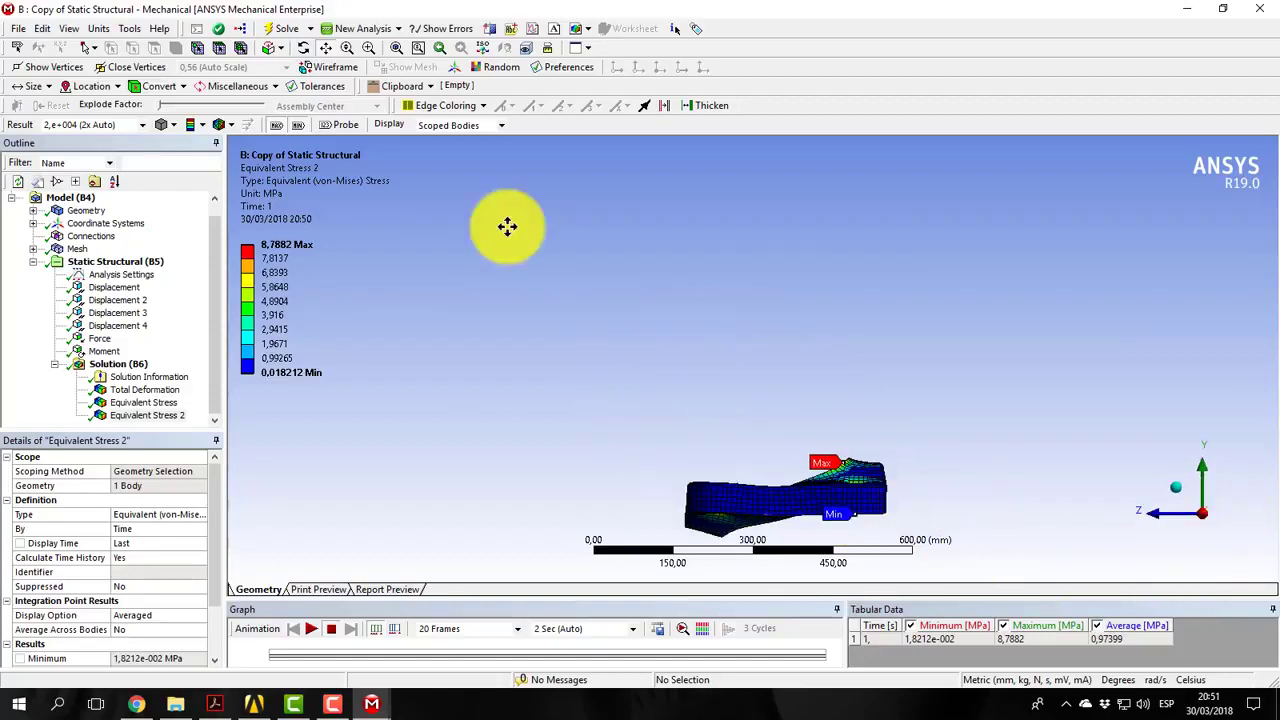
pyautogui.moveTo(811, 529); pyautogui.dragTo(720, 436)
pyautogui.scroll(5, 683, 449)
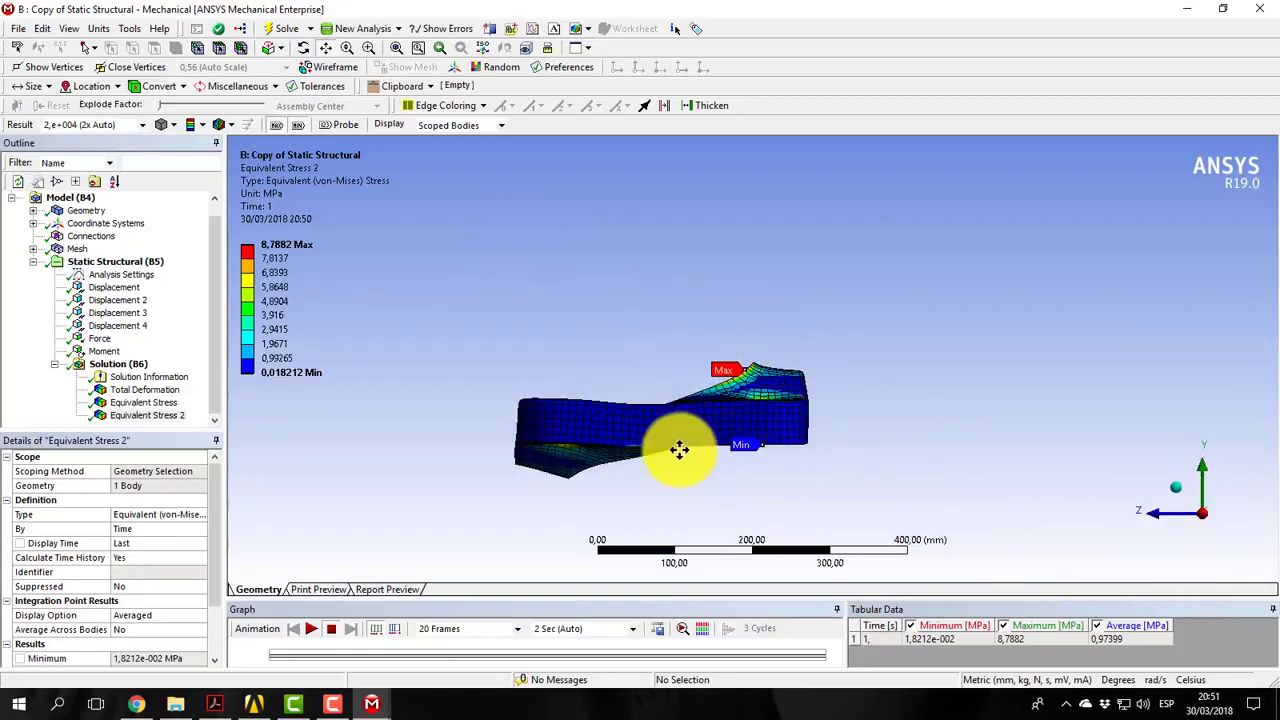
pyautogui.moveTo(634, 454); pyautogui.dragTo(746, 413)
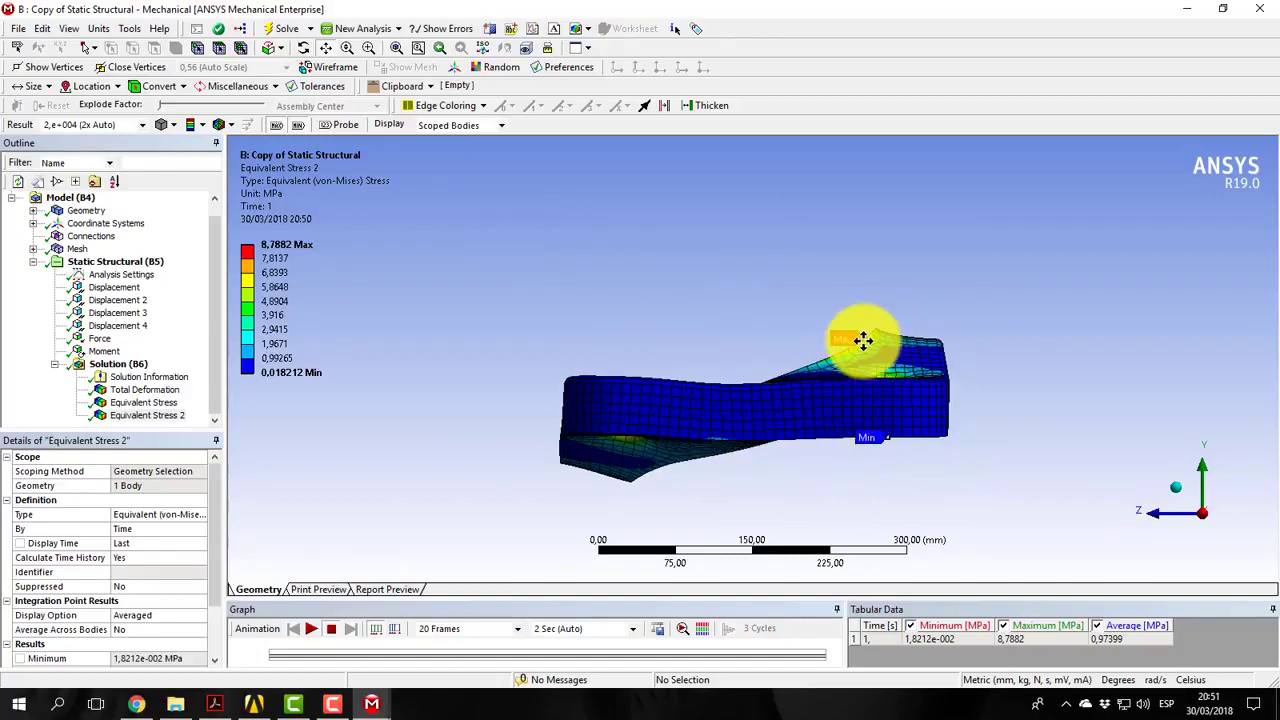
# Animate Equivalent Stress 2, mark the deformation directions at both flange ends with temporary node selections, and clear them in the isometric view
pyautogui.click(311, 628)
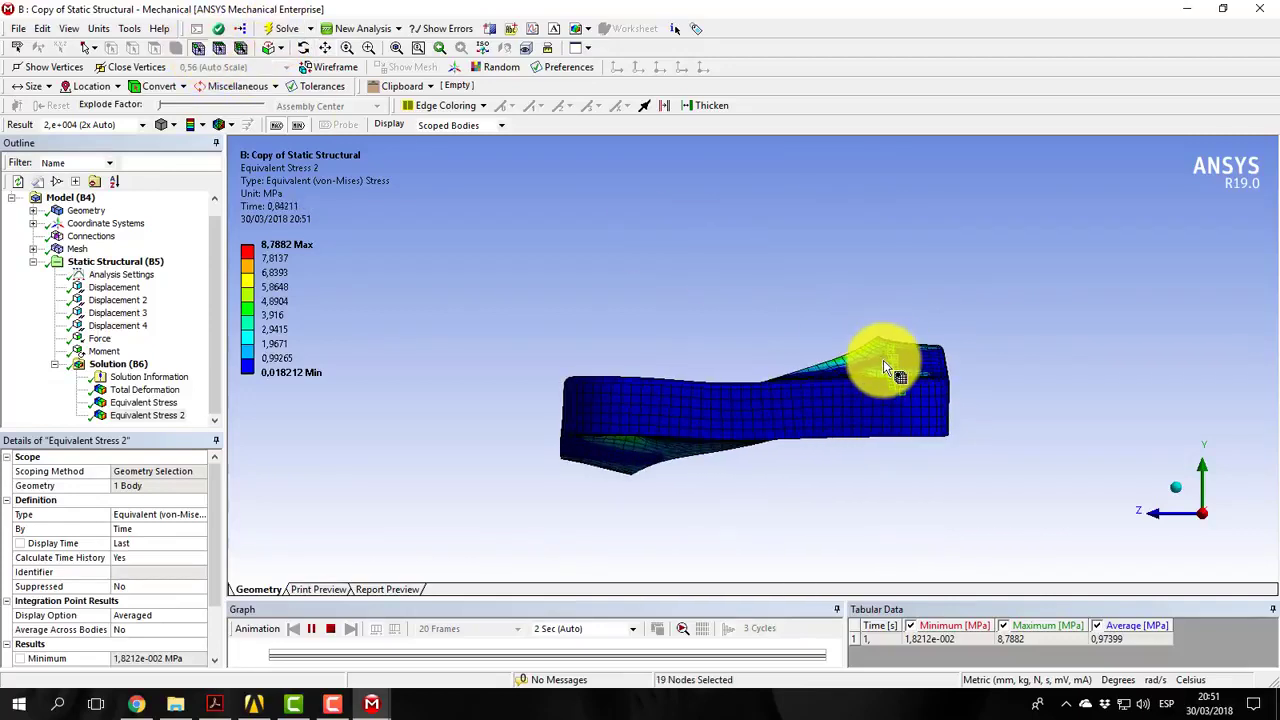
pyautogui.moveTo(899, 346); pyautogui.dragTo(902, 391)
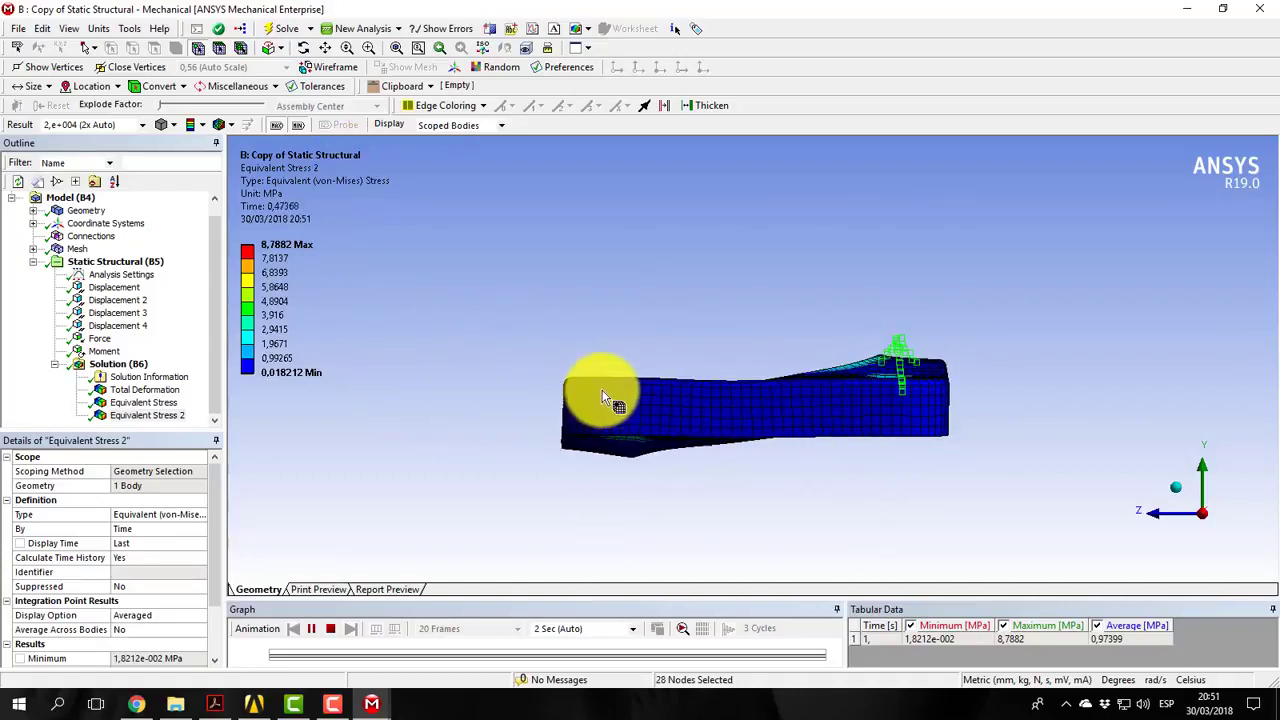
pyautogui.moveTo(602, 389); pyautogui.dragTo(594, 457)
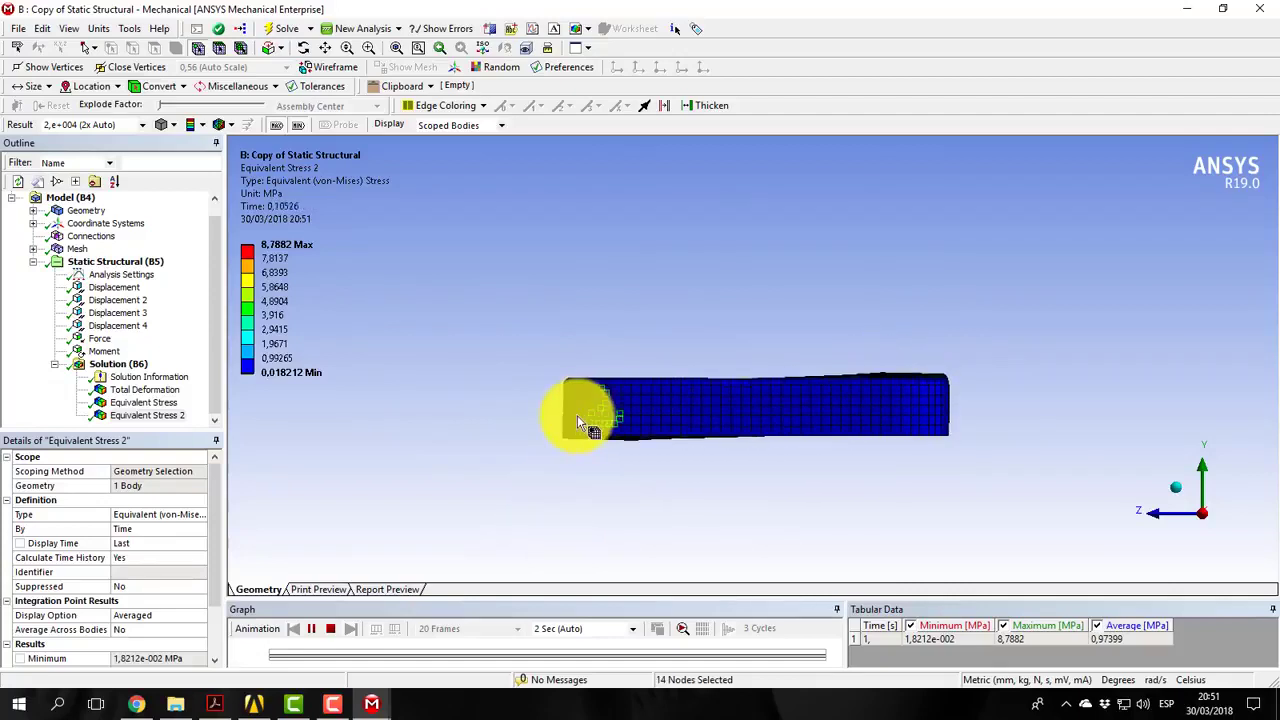
pyautogui.moveTo(586, 409)
pyautogui.mouseDown()
pyautogui.moveTo(598, 429)
pyautogui.moveTo(616, 413)
pyautogui.mouseUp()
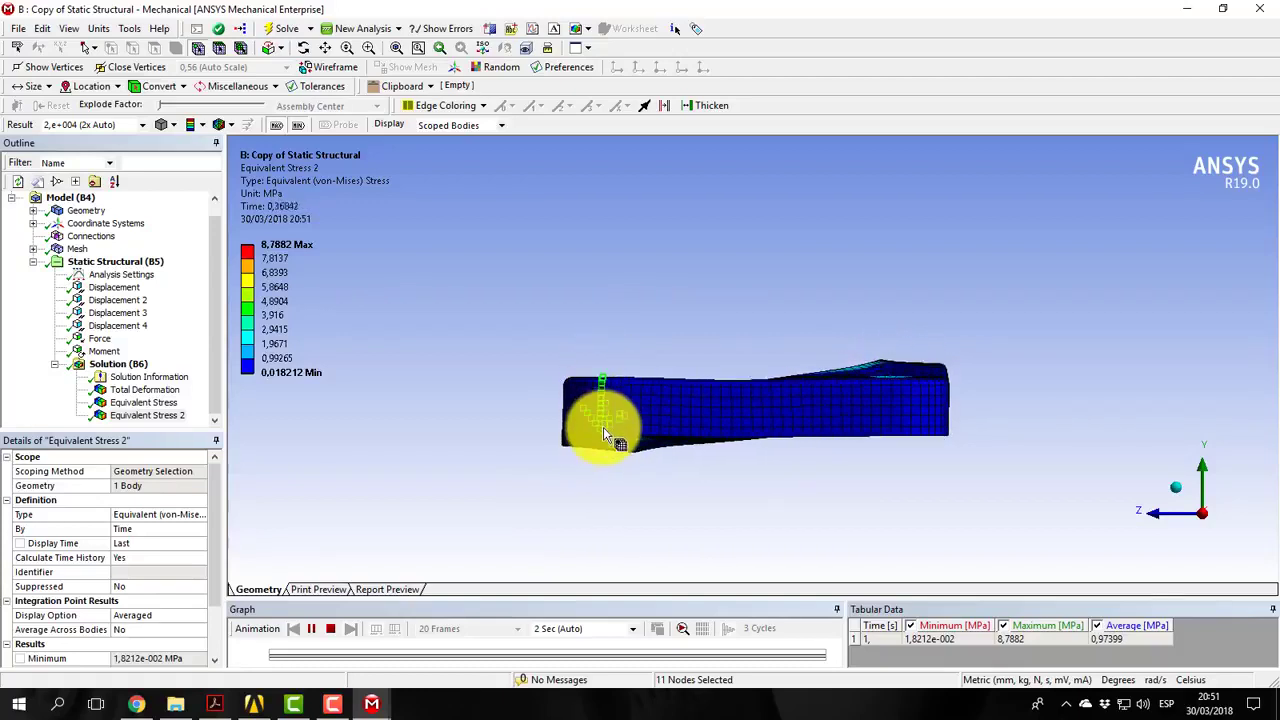
pyautogui.moveTo(908, 378)
pyautogui.keyDown('ctrl'); pyautogui.mouseDown()
pyautogui.moveTo(903, 390)
pyautogui.moveTo(905, 366)
pyautogui.moveTo(925, 378)
pyautogui.mouseUp(); pyautogui.keyUp('ctrl')
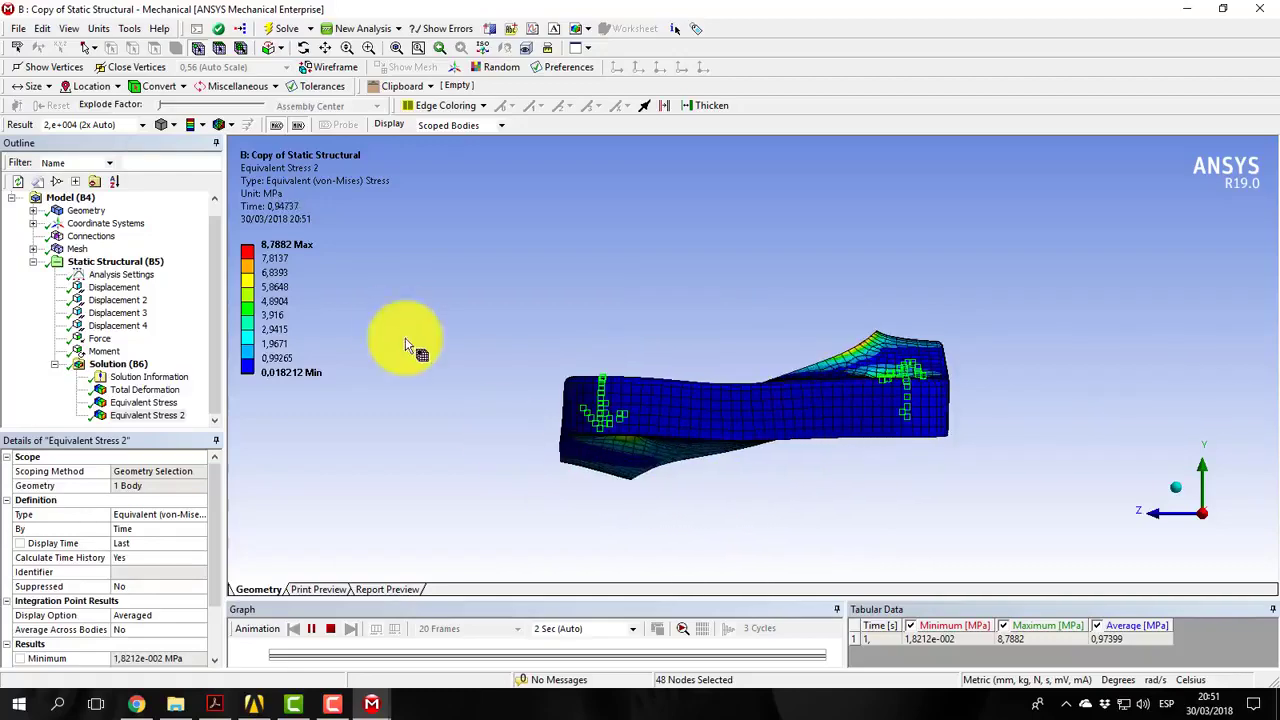
pyautogui.click(1183, 496)
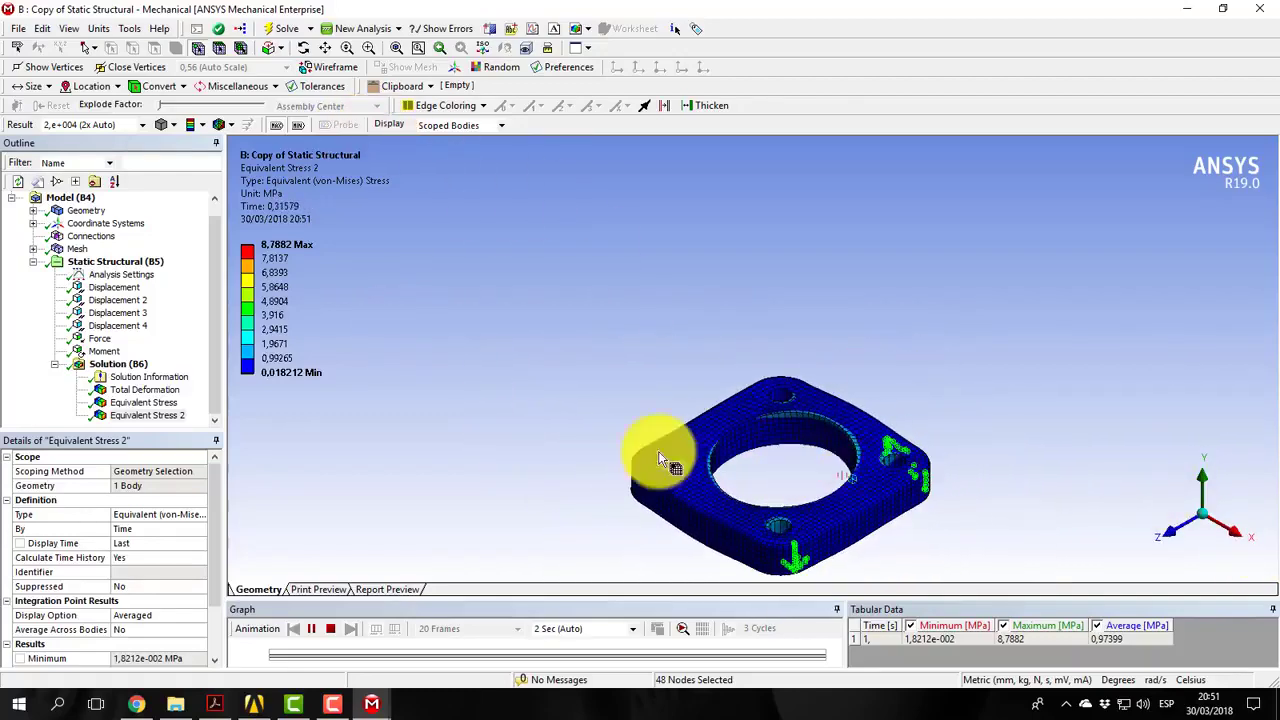
pyautogui.click(355, 410)
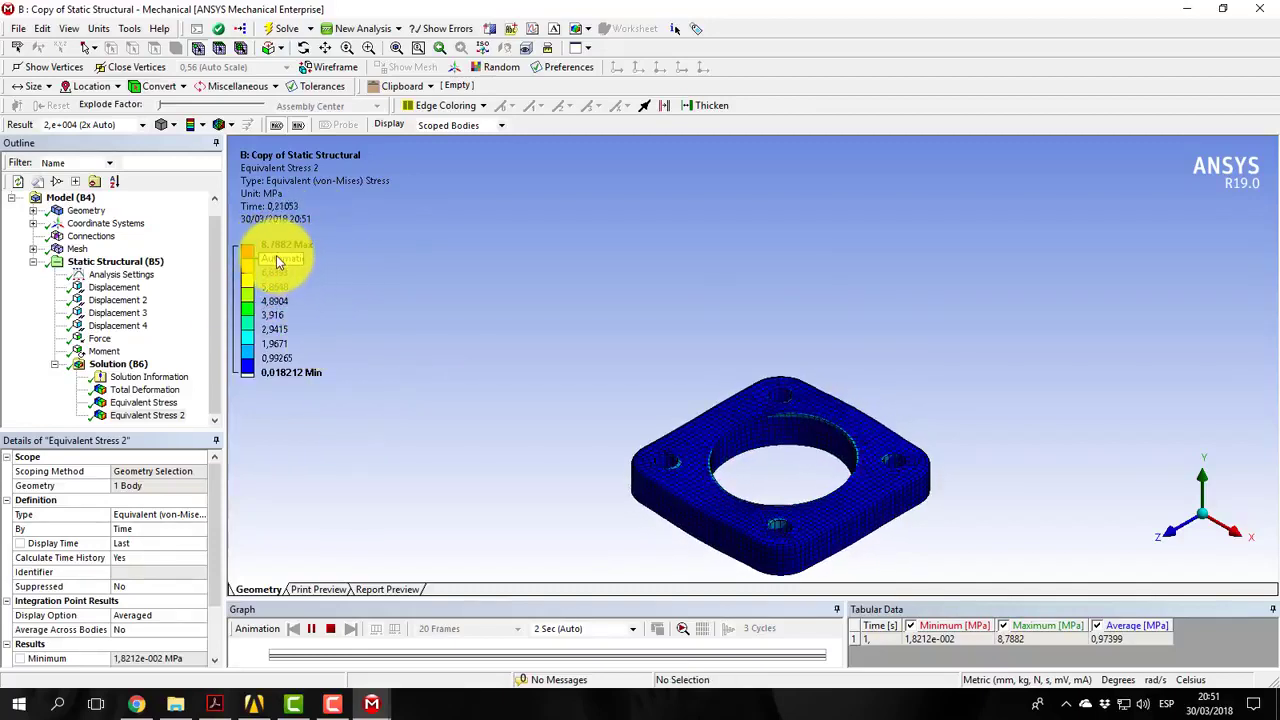
# Compare the base flange's Equivalent Stress 2 with the same result in the original Static Structural analysis
pyautogui.moveTo(368, 705)
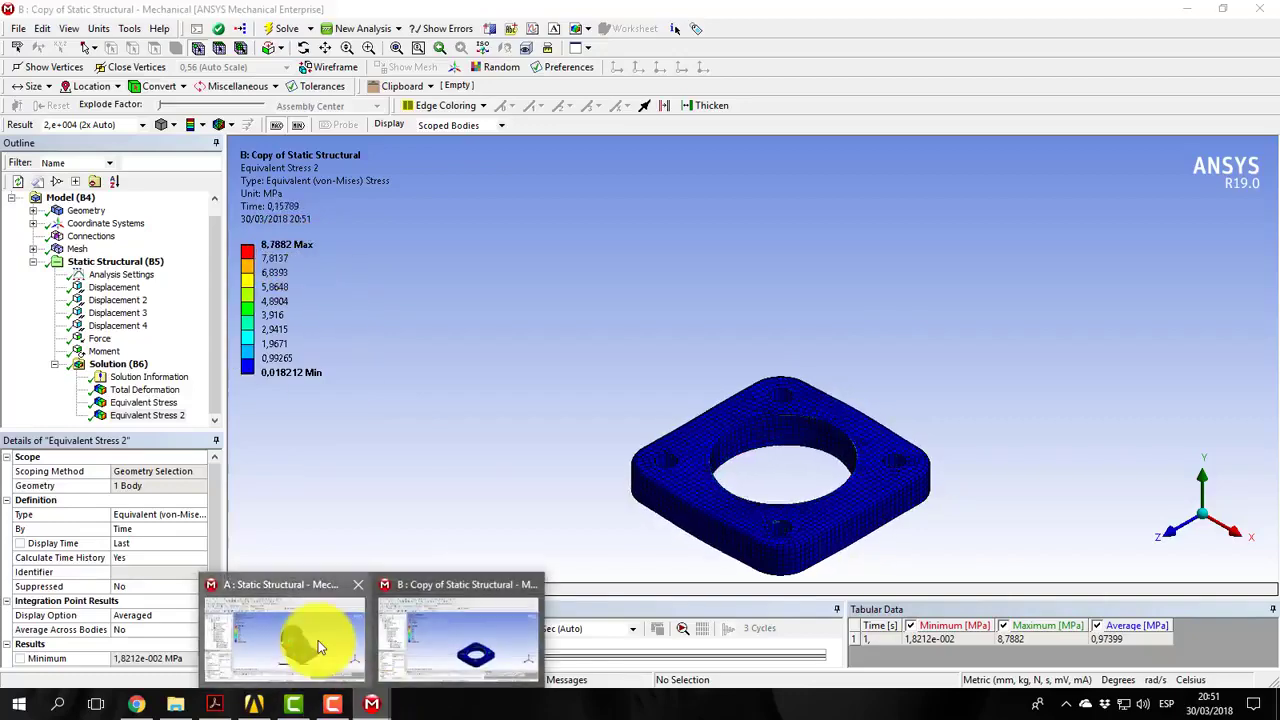
pyautogui.click(314, 634)
pyautogui.click(143, 415)
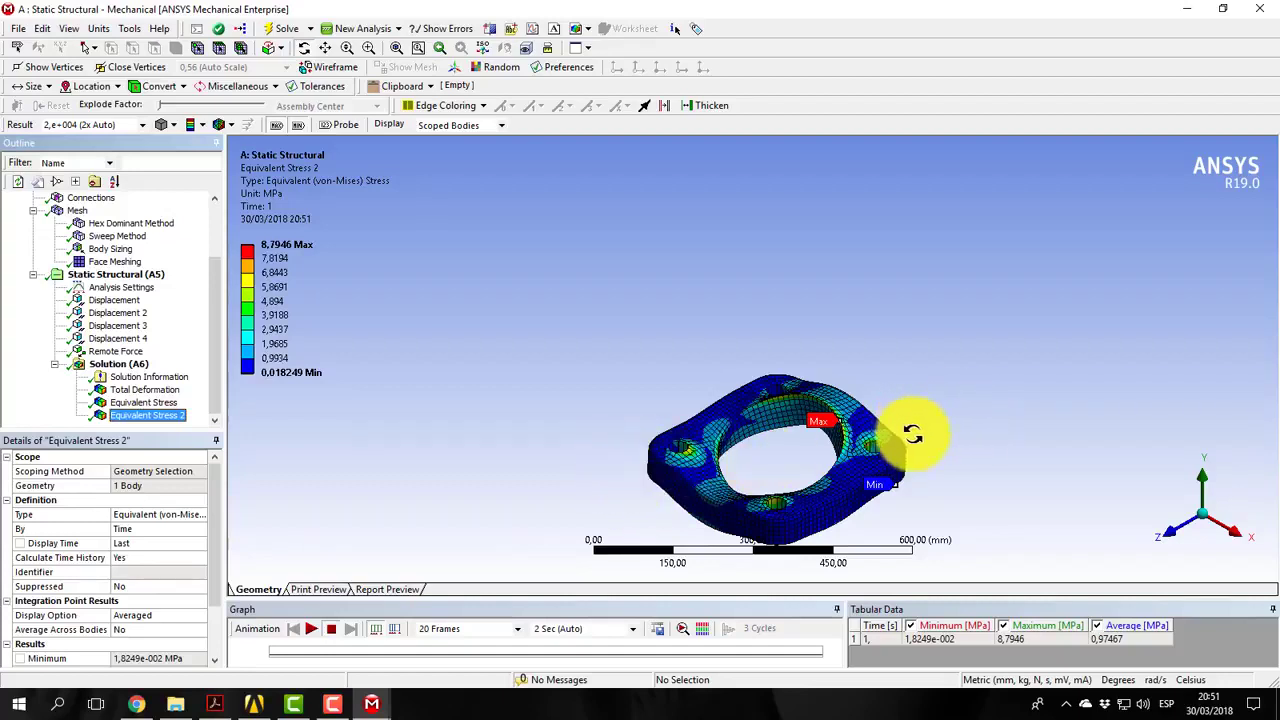
pyautogui.click(1190, 16)
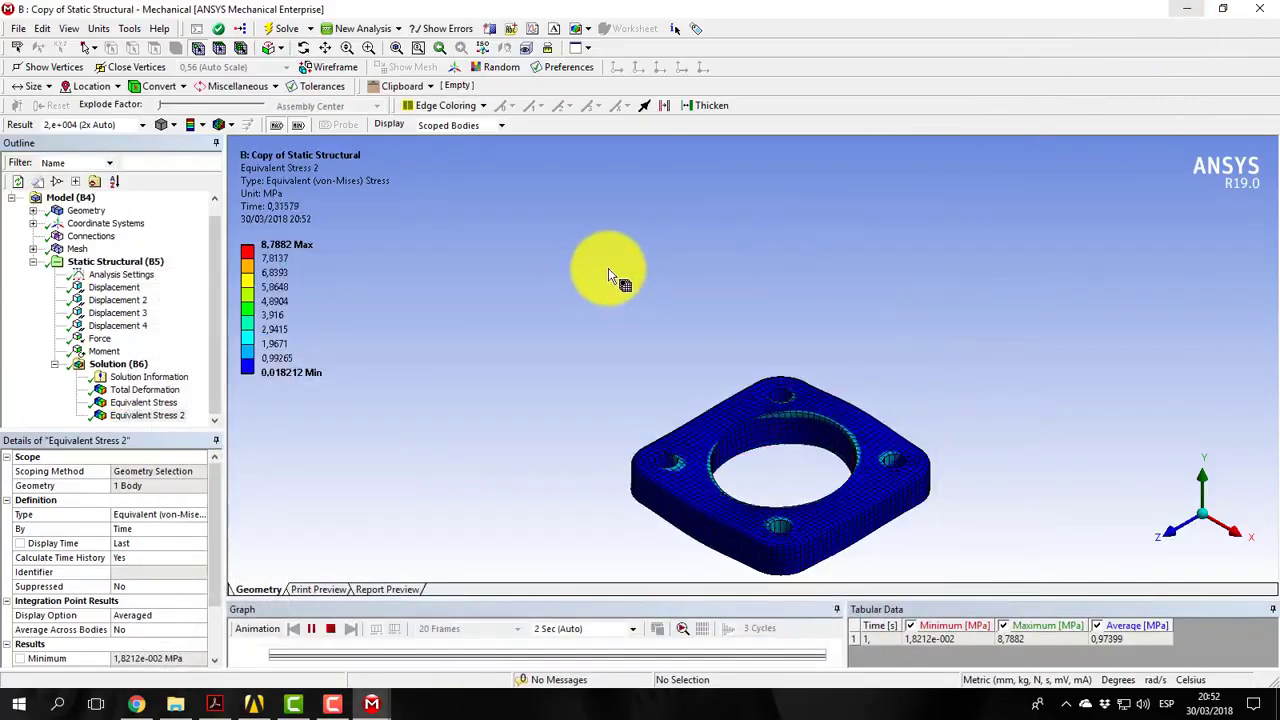
# Display the Total Deformation result of the copied analysis and play its animation
pyautogui.click(144, 389)
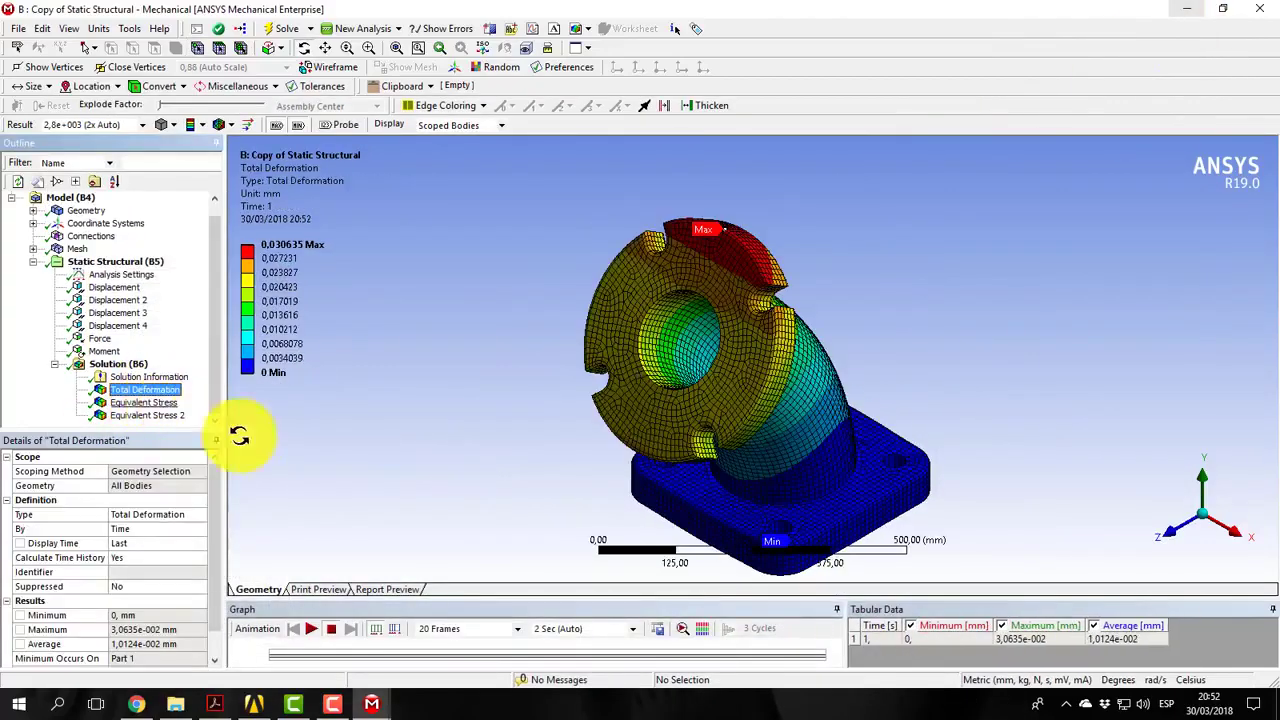
pyautogui.click(311, 629)
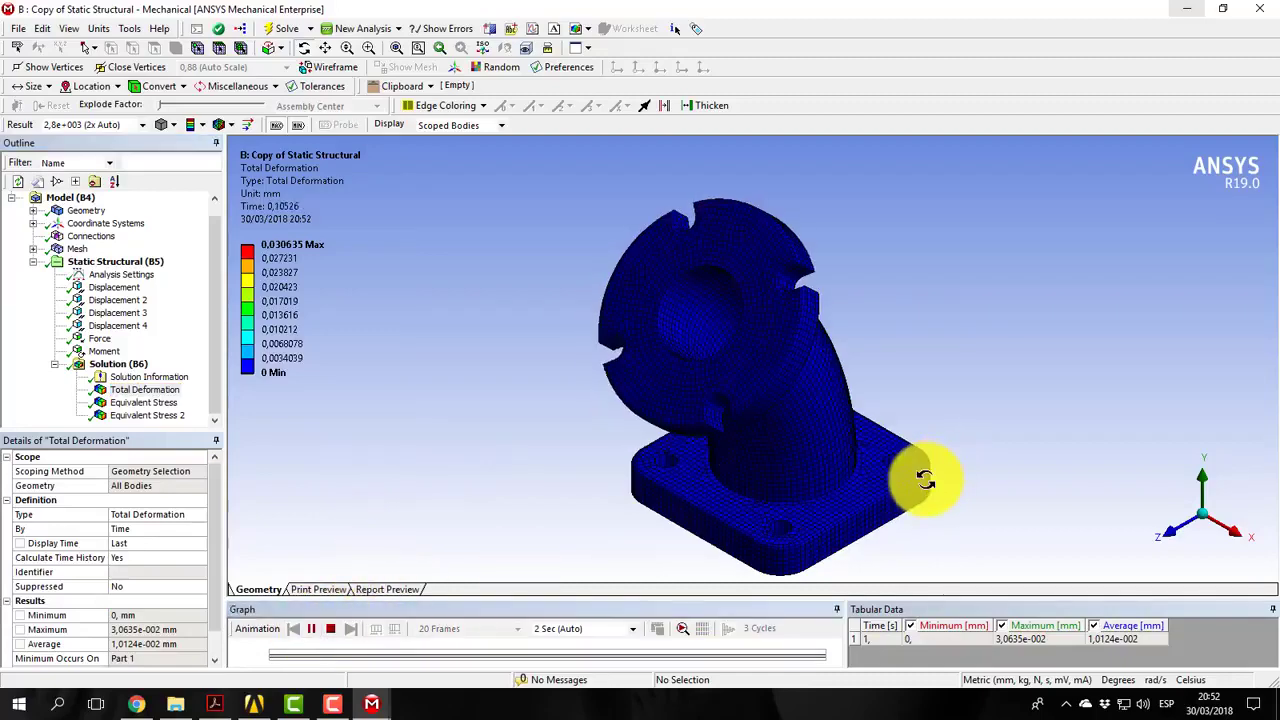